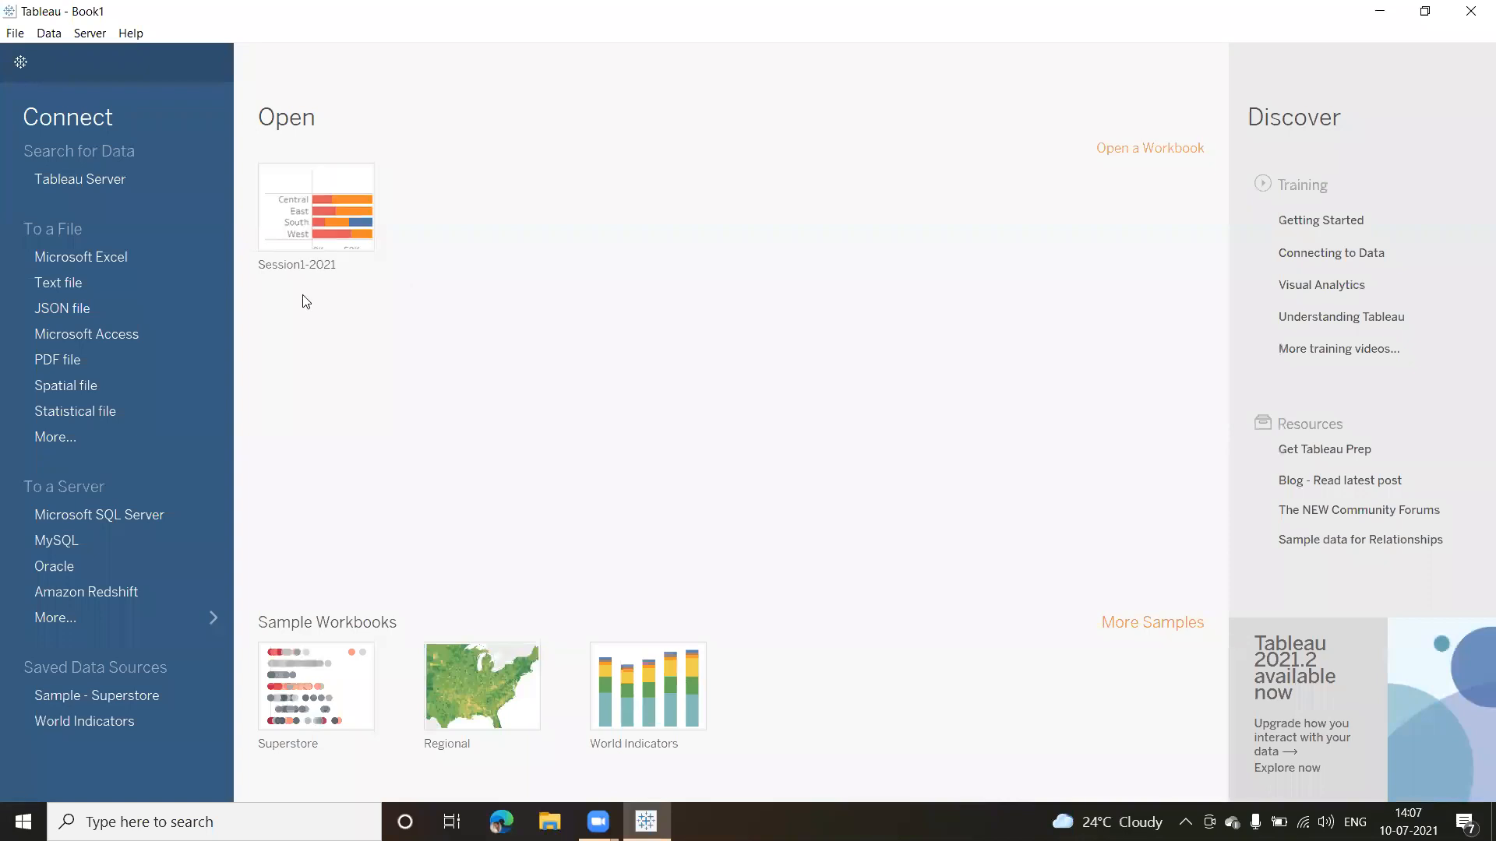
Connect to the Sample - Superstore Excel workbook as the data source.
click(89, 257)
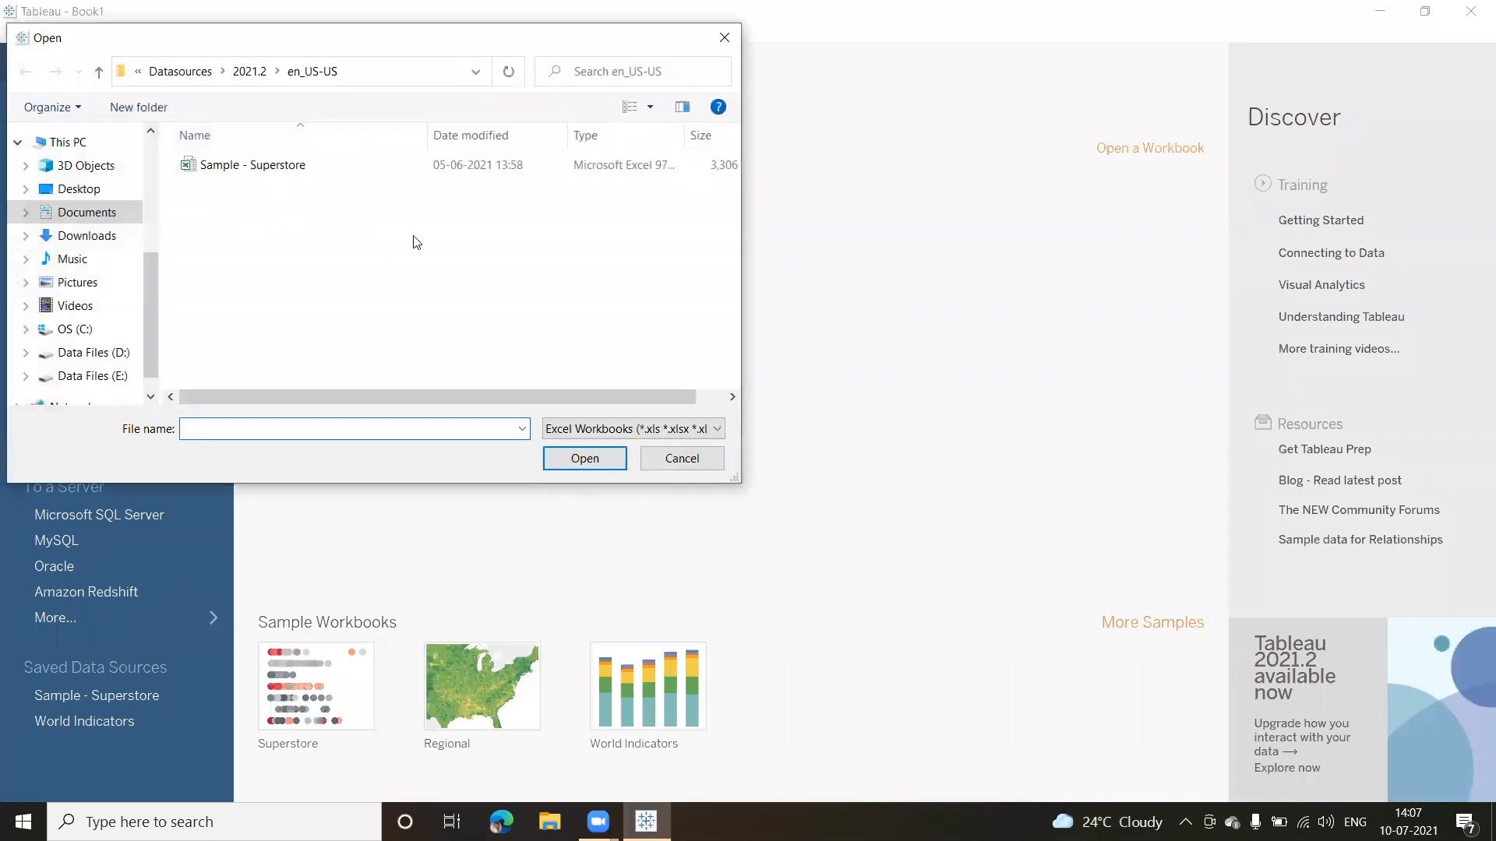
click(228, 166)
click(592, 458)
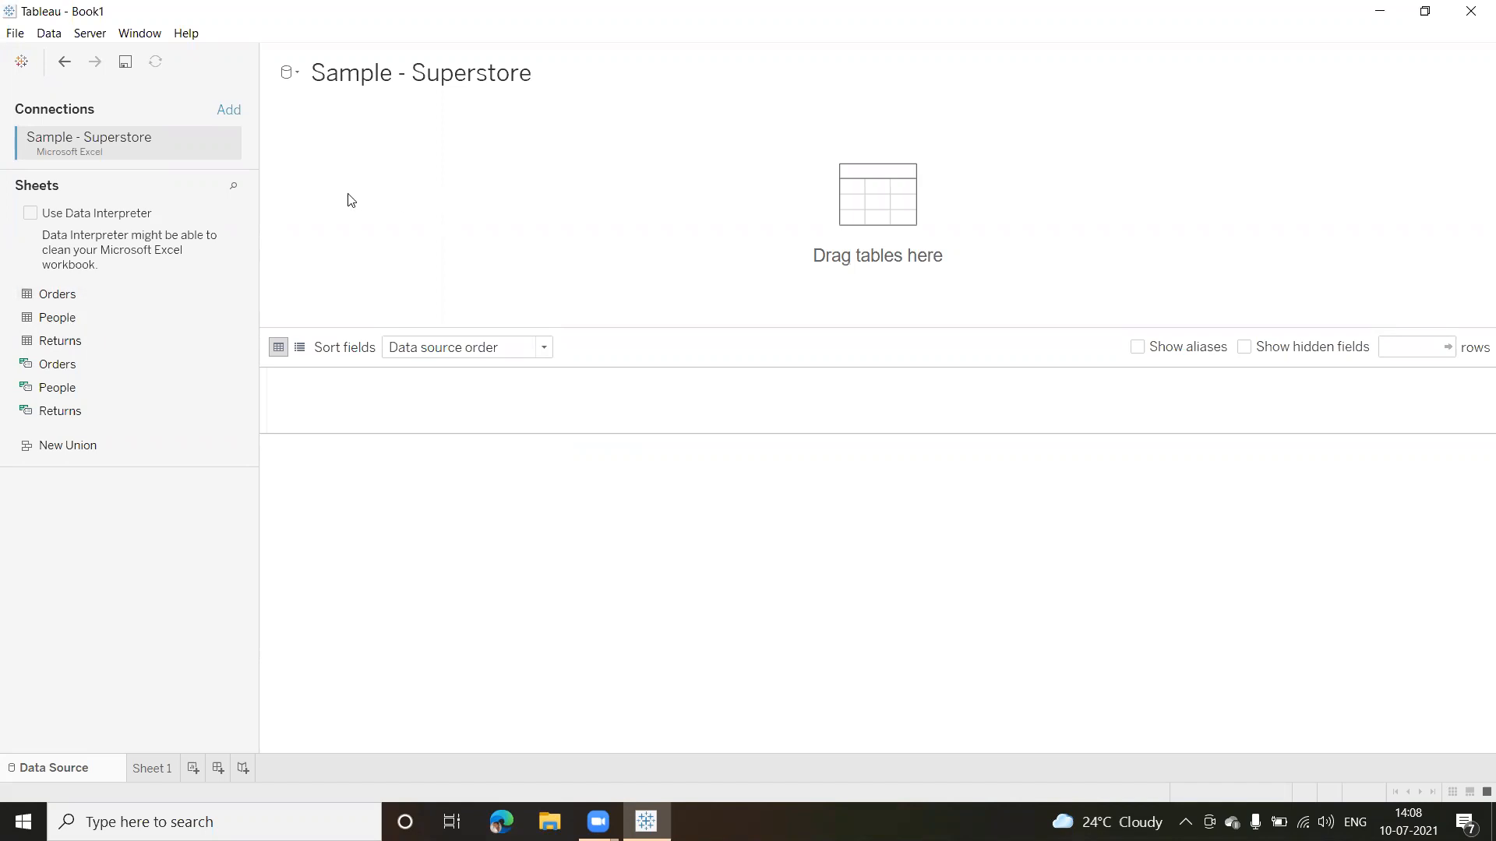
Add the Orders table to the data source canvas and relate the People table to it.
drag(348, 200, 348, 200)
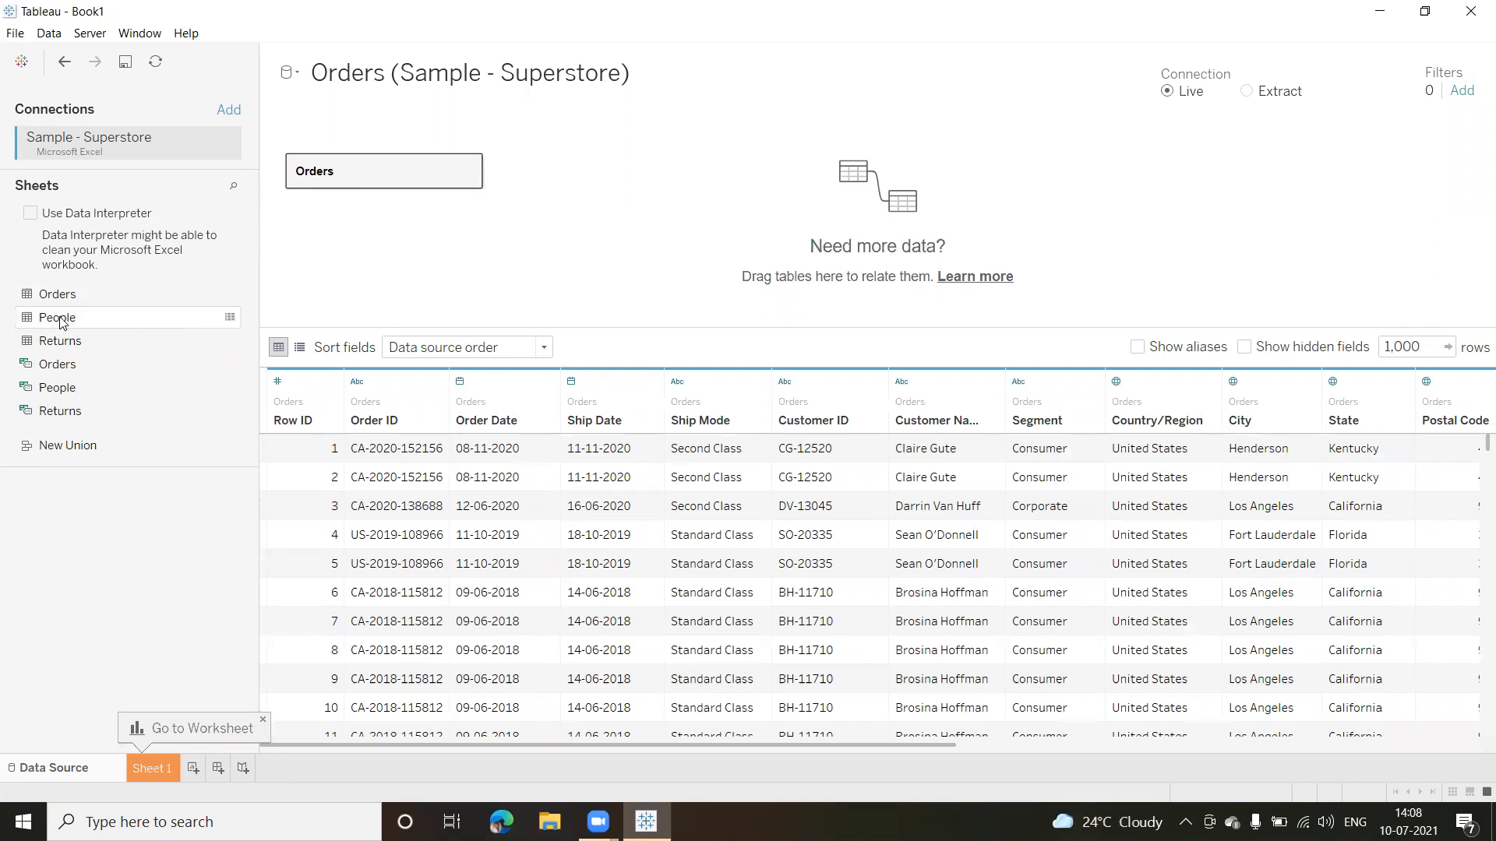
drag(62, 321, 674, 136)
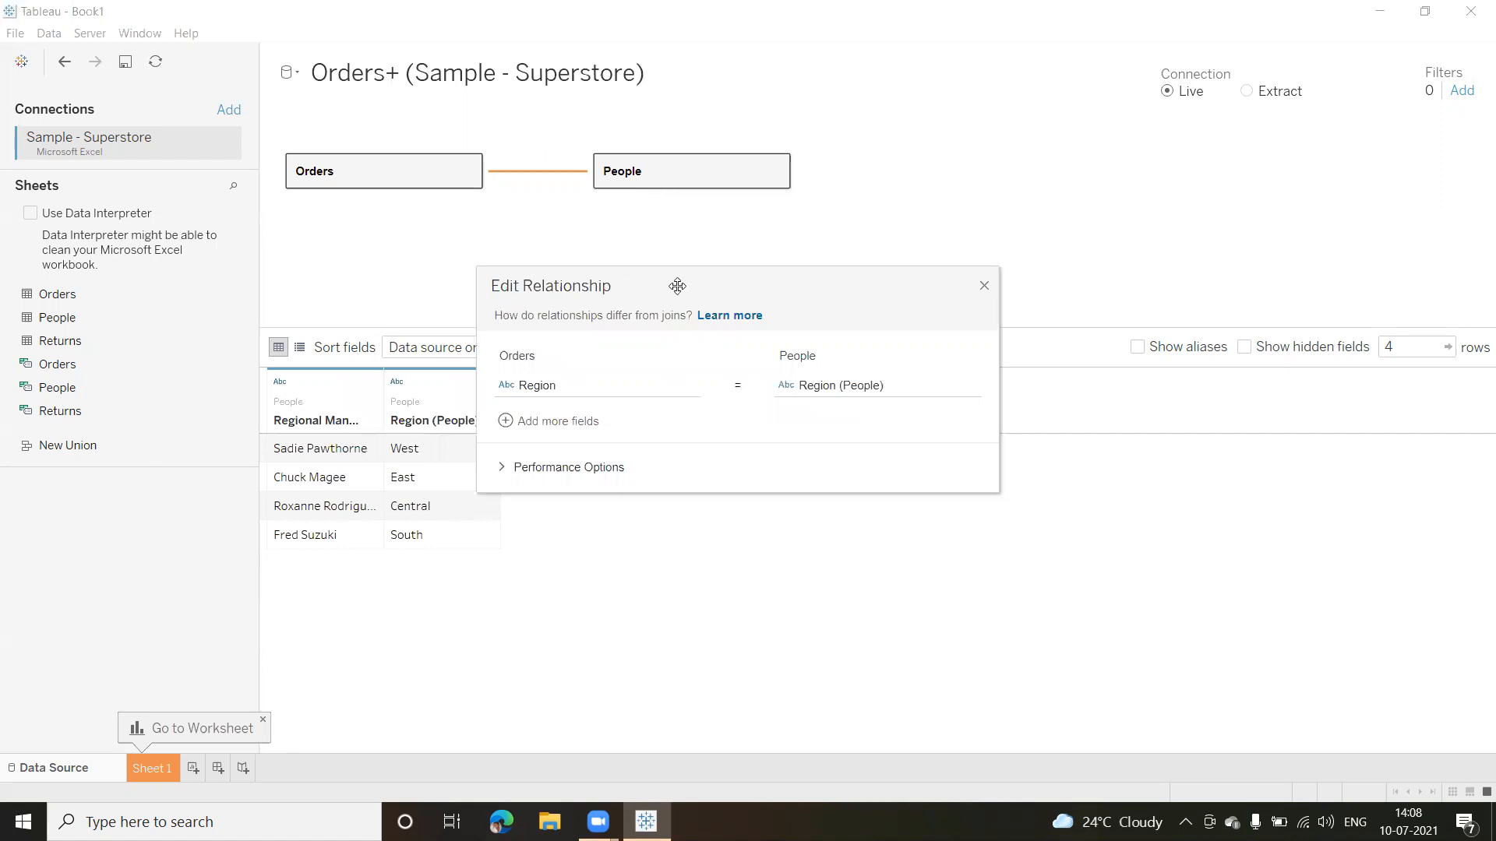
drag(688, 282, 610, 130)
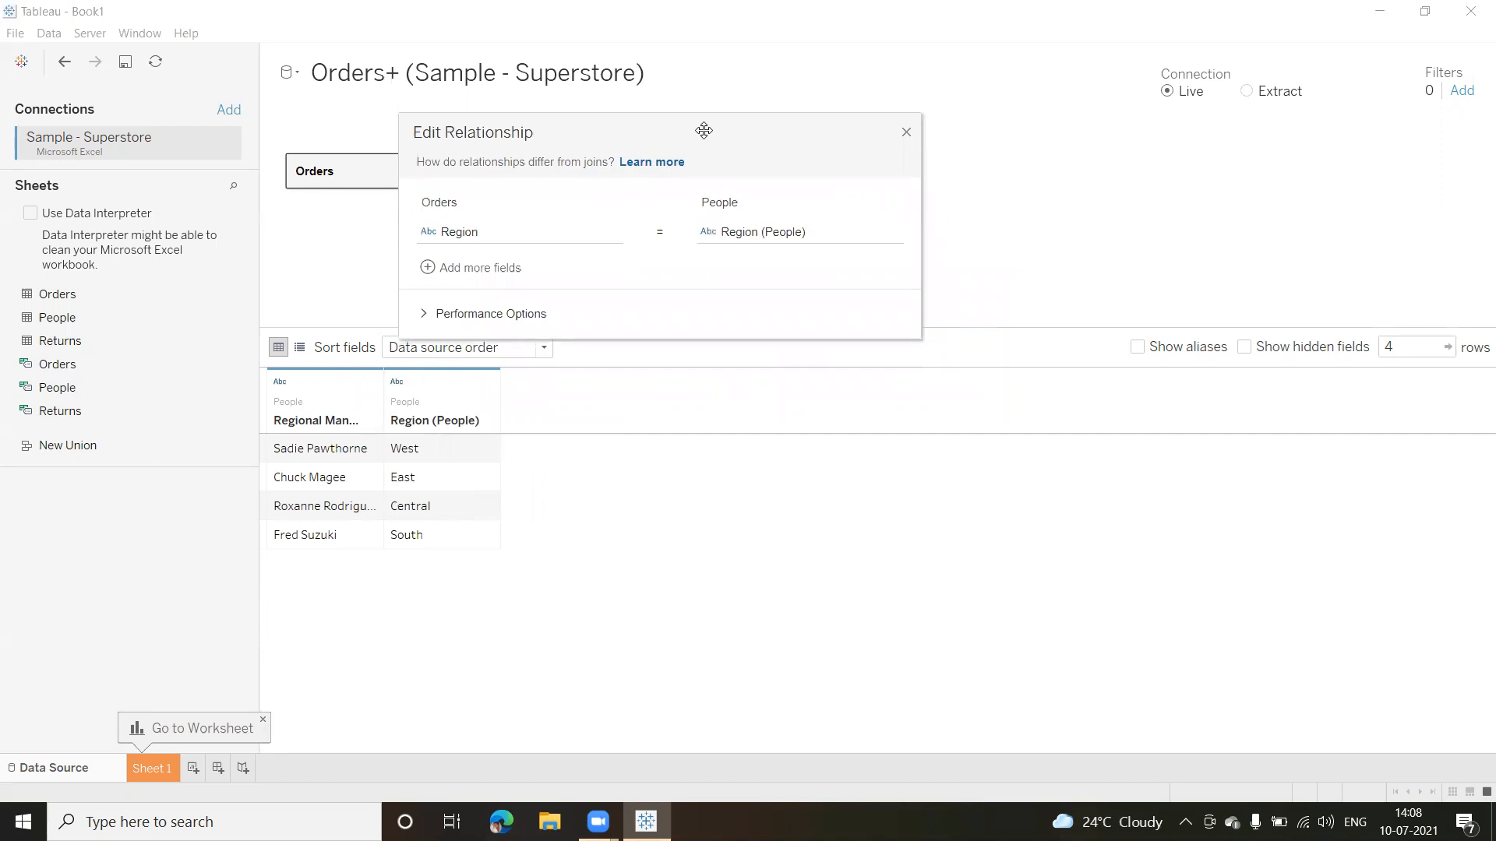
drag(700, 126, 807, 355)
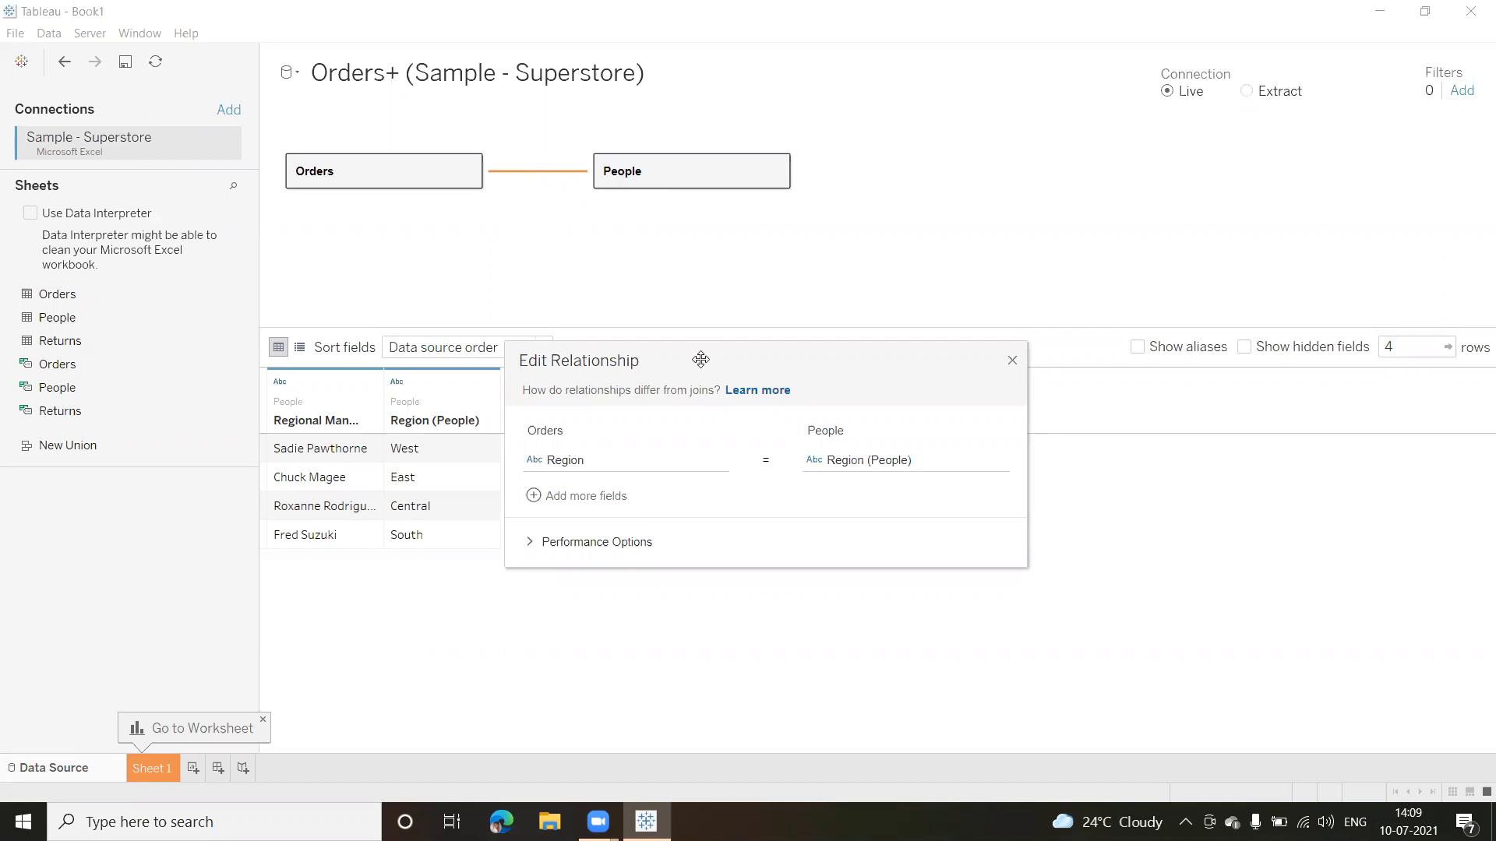
drag(700, 359, 675, 228)
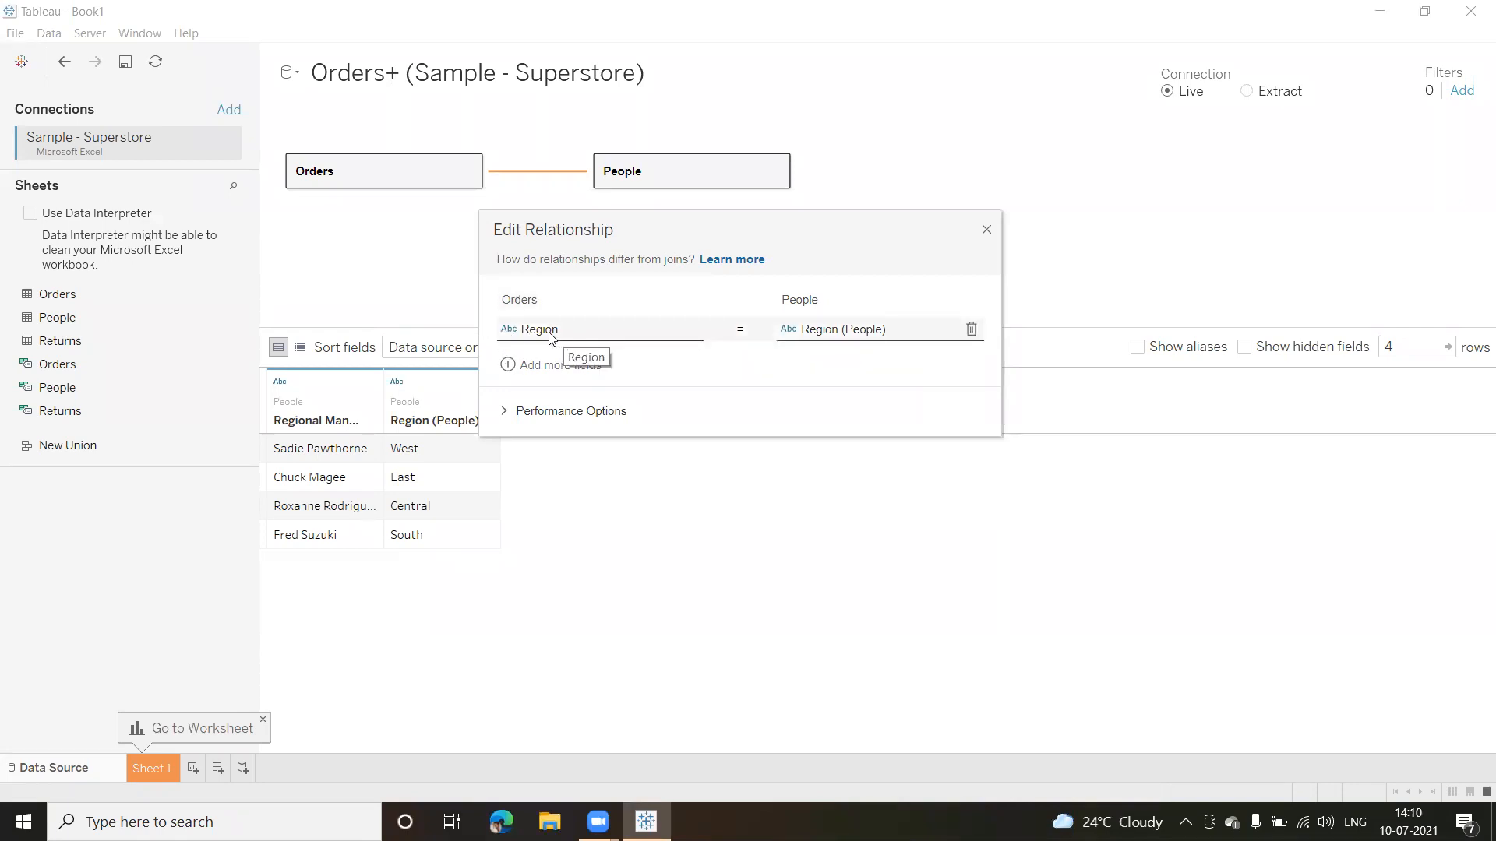
Remove the Region field match from the Orders–People relationship and close the relationship editor.
click(641, 338)
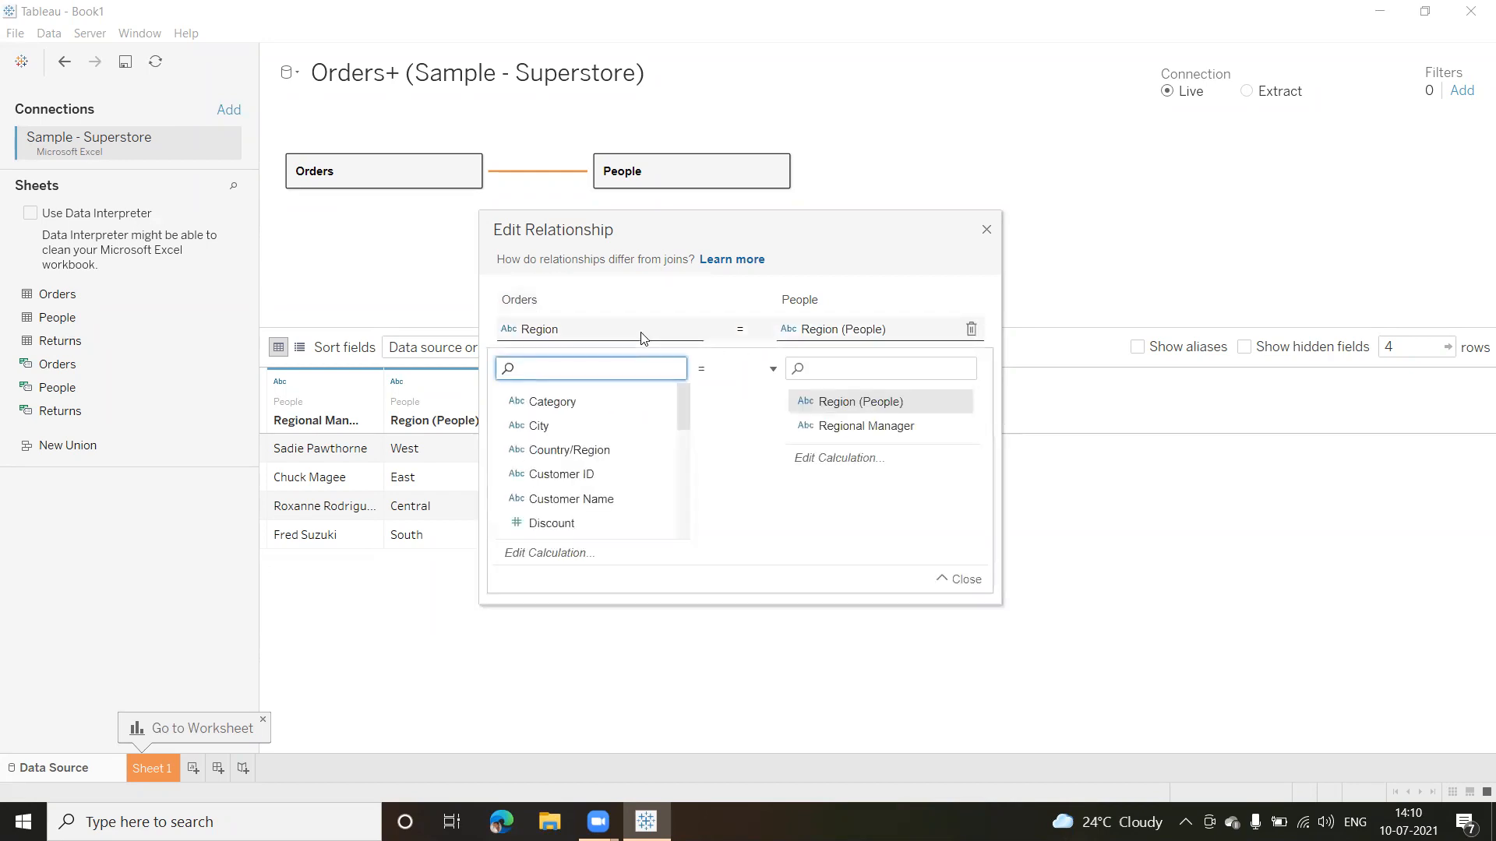
mouse_move(684, 397)
mouse_down()
mouse_move(684, 488)
mouse_move(684, 390)
mouse_up()
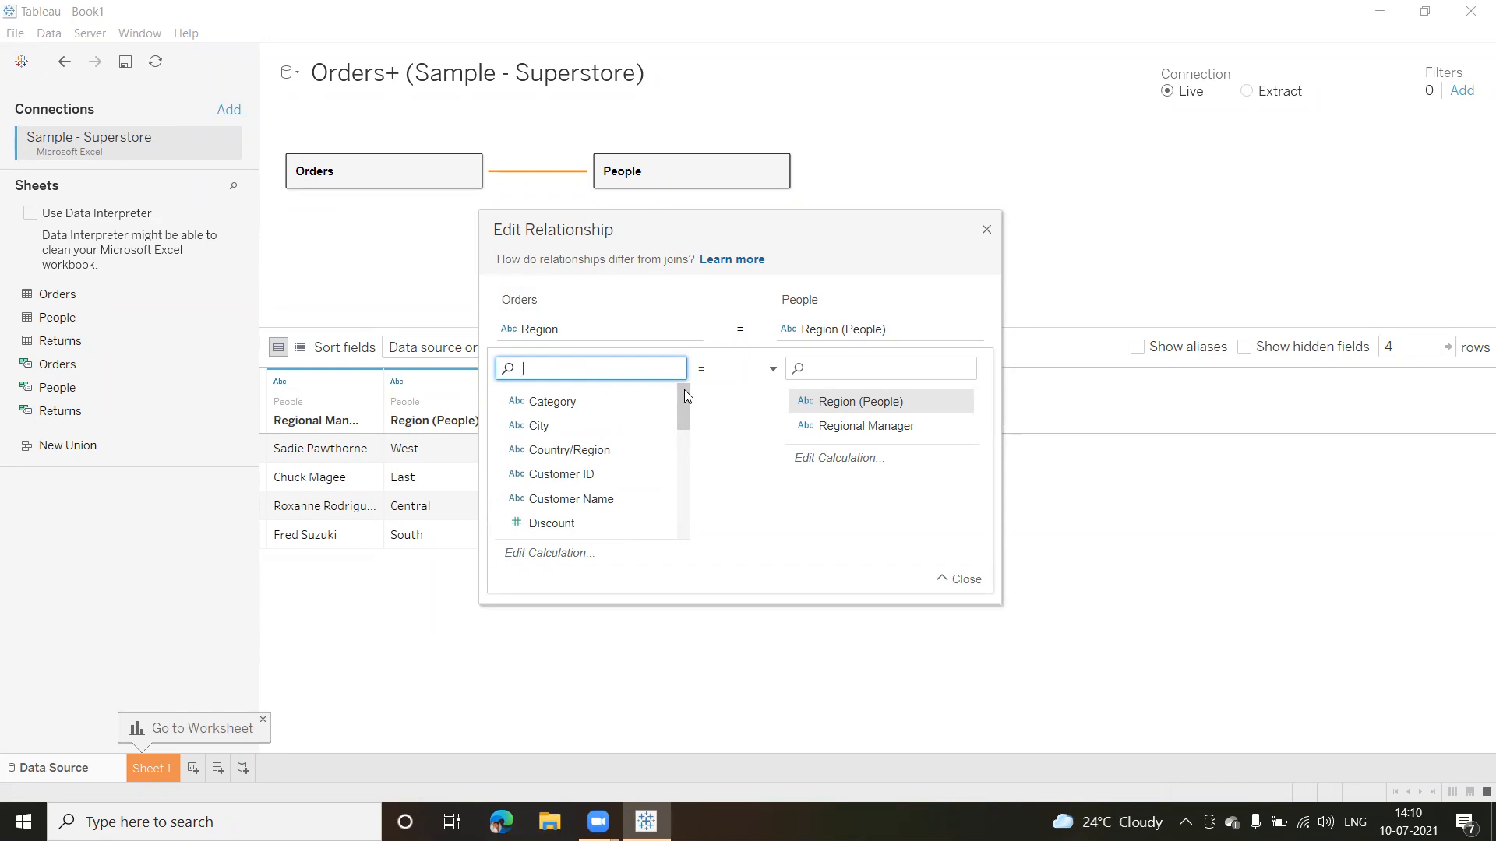
mouse_move(683, 399)
mouse_down()
mouse_move(685, 445)
mouse_move(687, 395)
mouse_up()
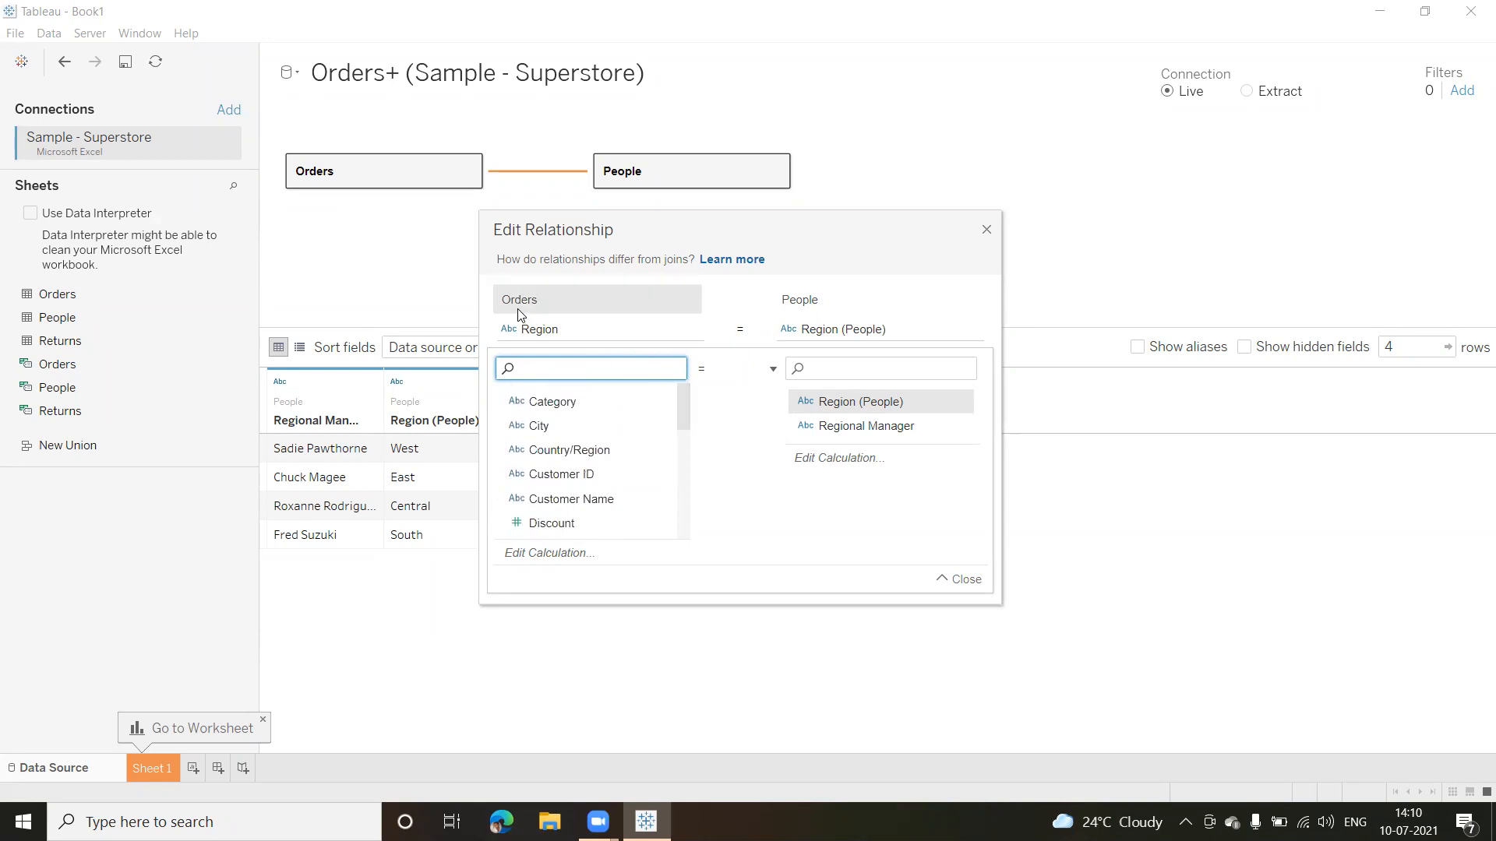
mouse_move(971, 331)
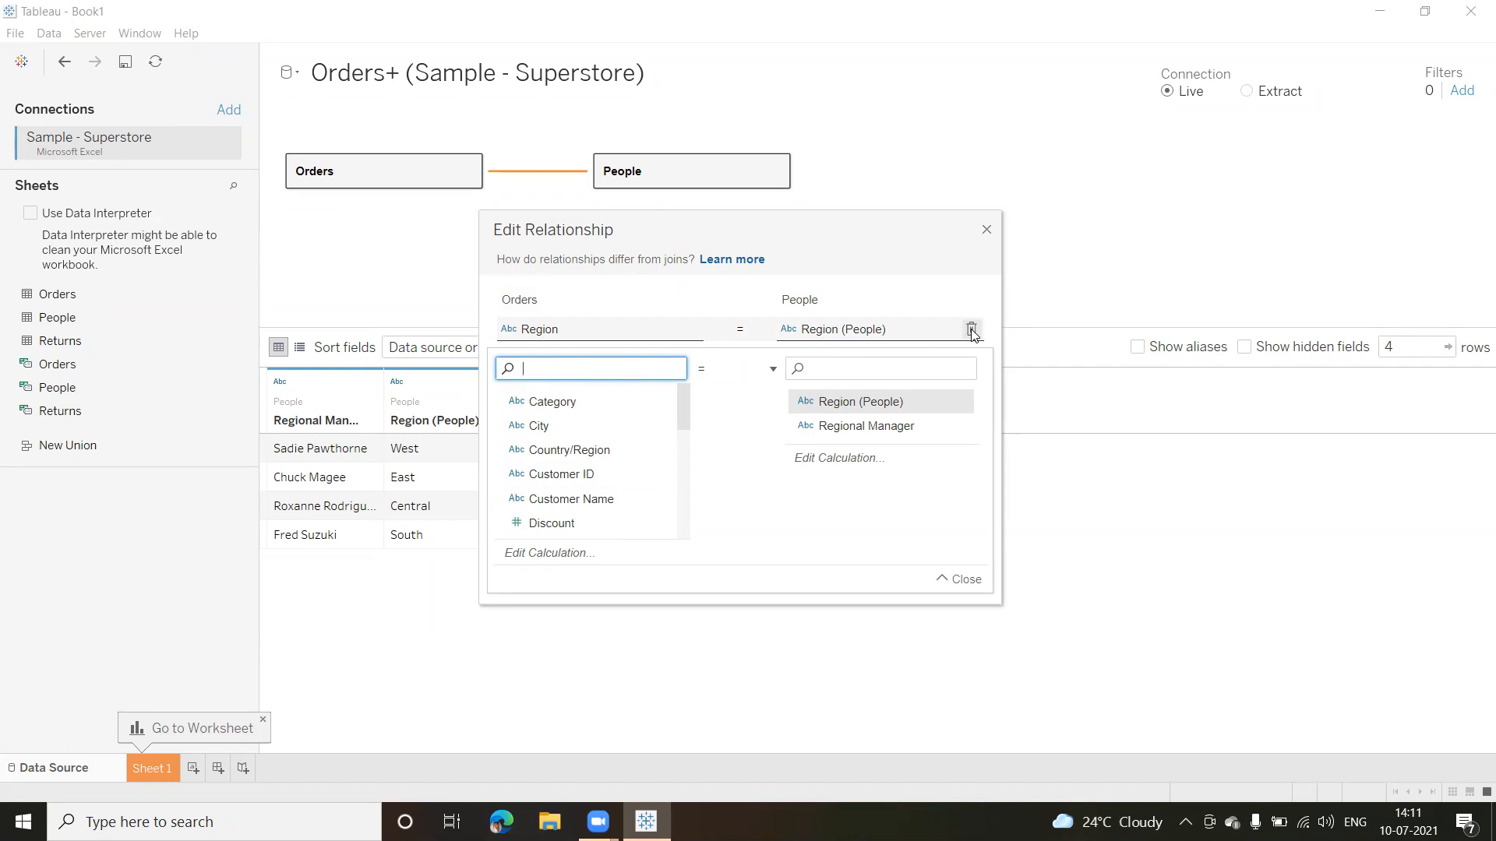
click(971, 330)
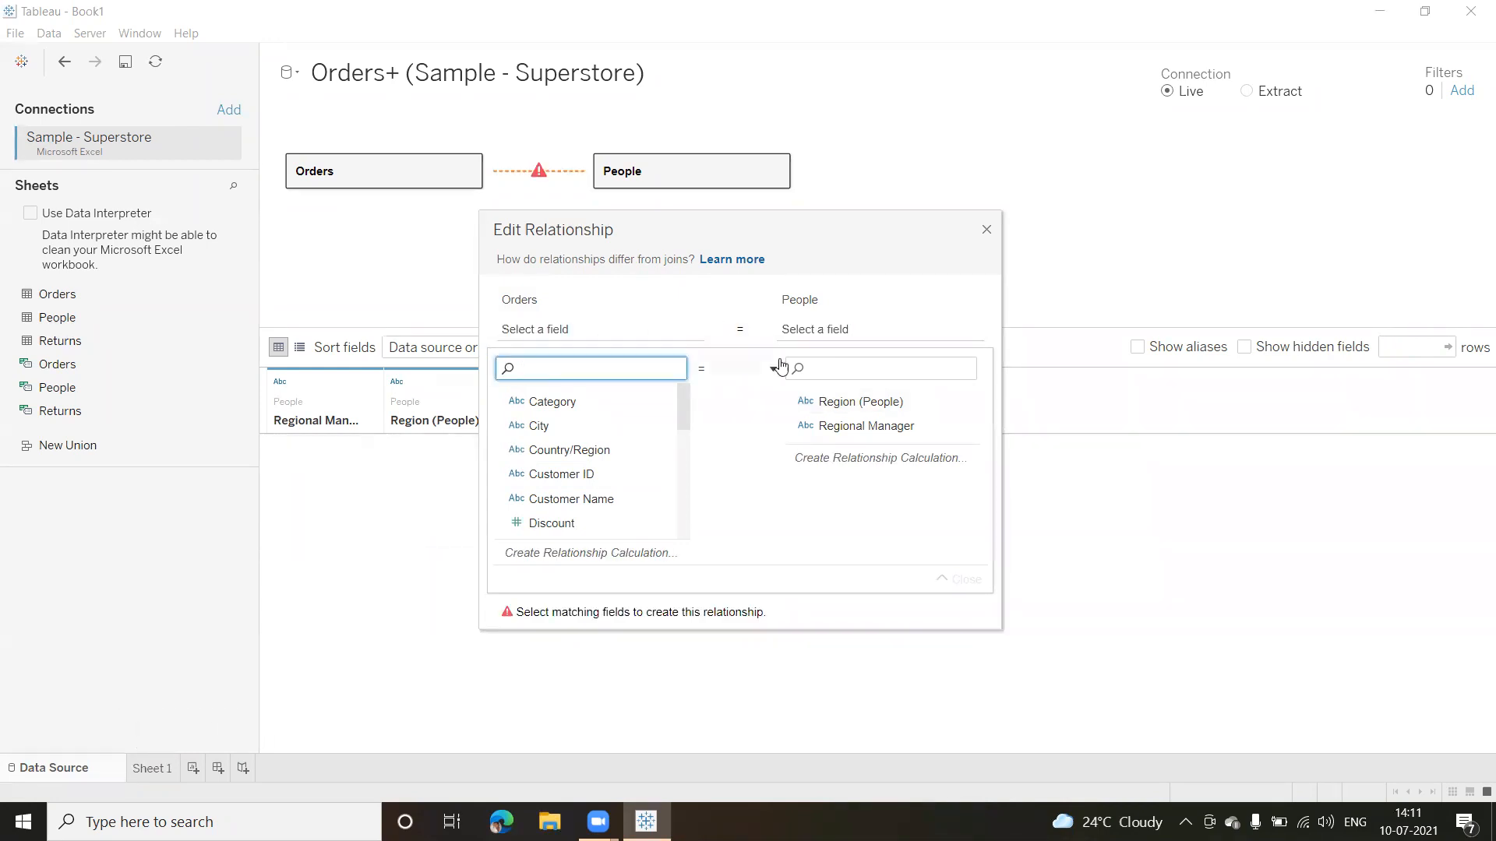
click(624, 332)
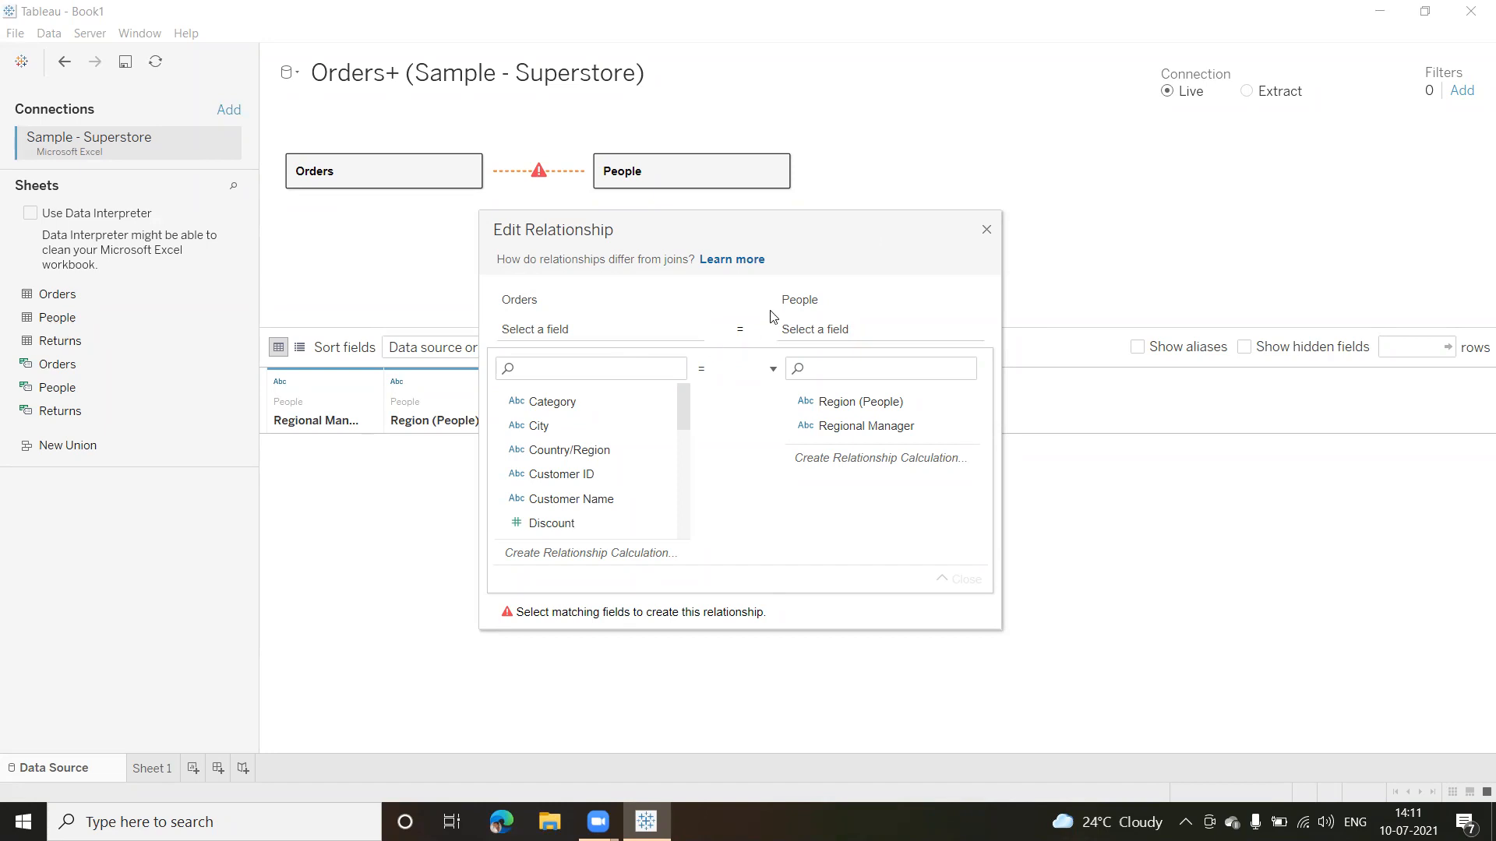
key(Escape)
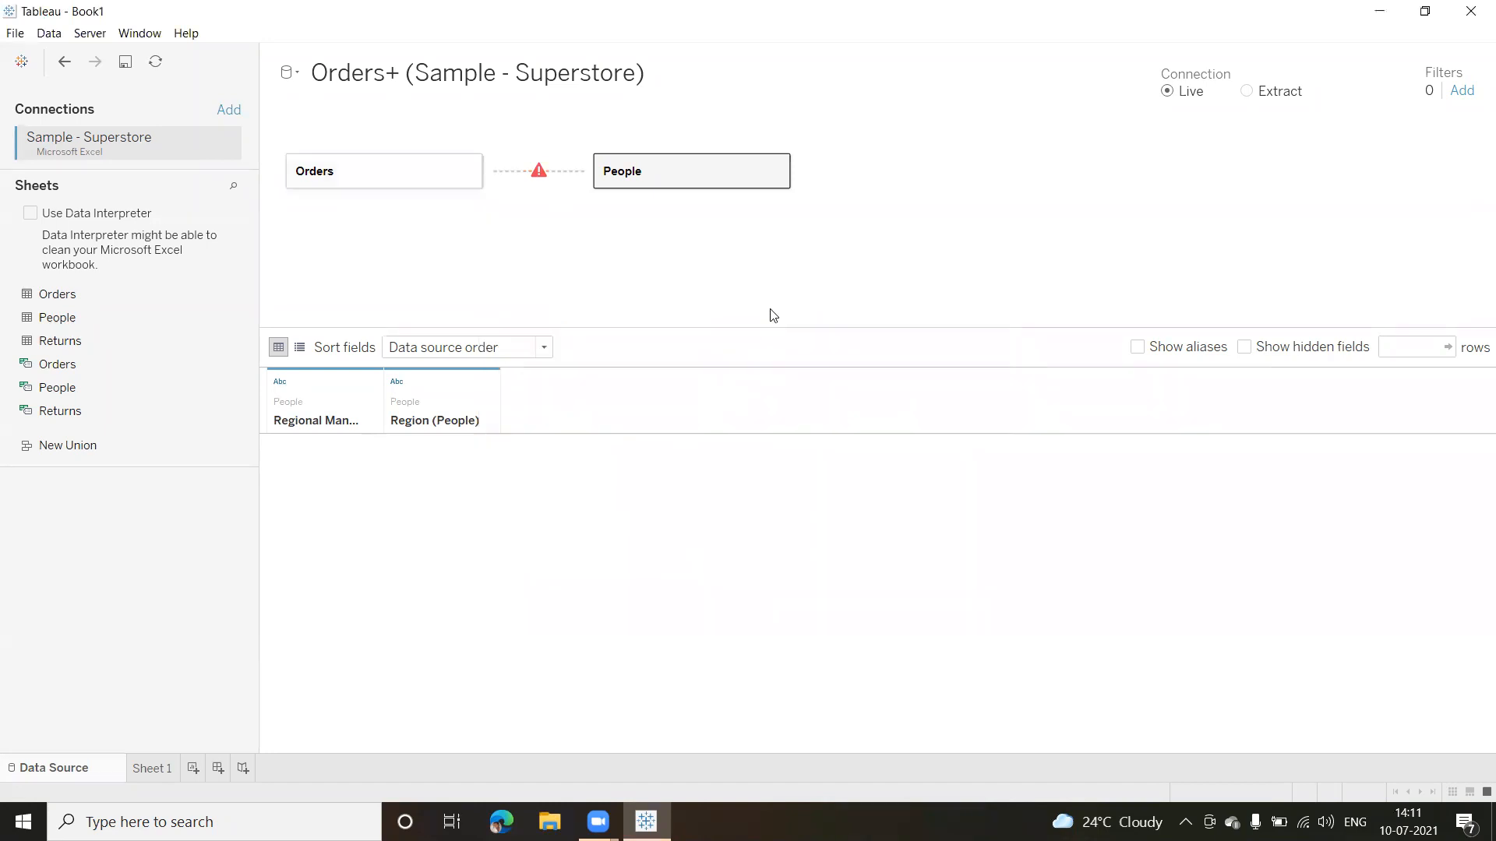
Define the Orders–People relationship by matching Region in Orders with Region (People), and collapse the field lists.
click(545, 174)
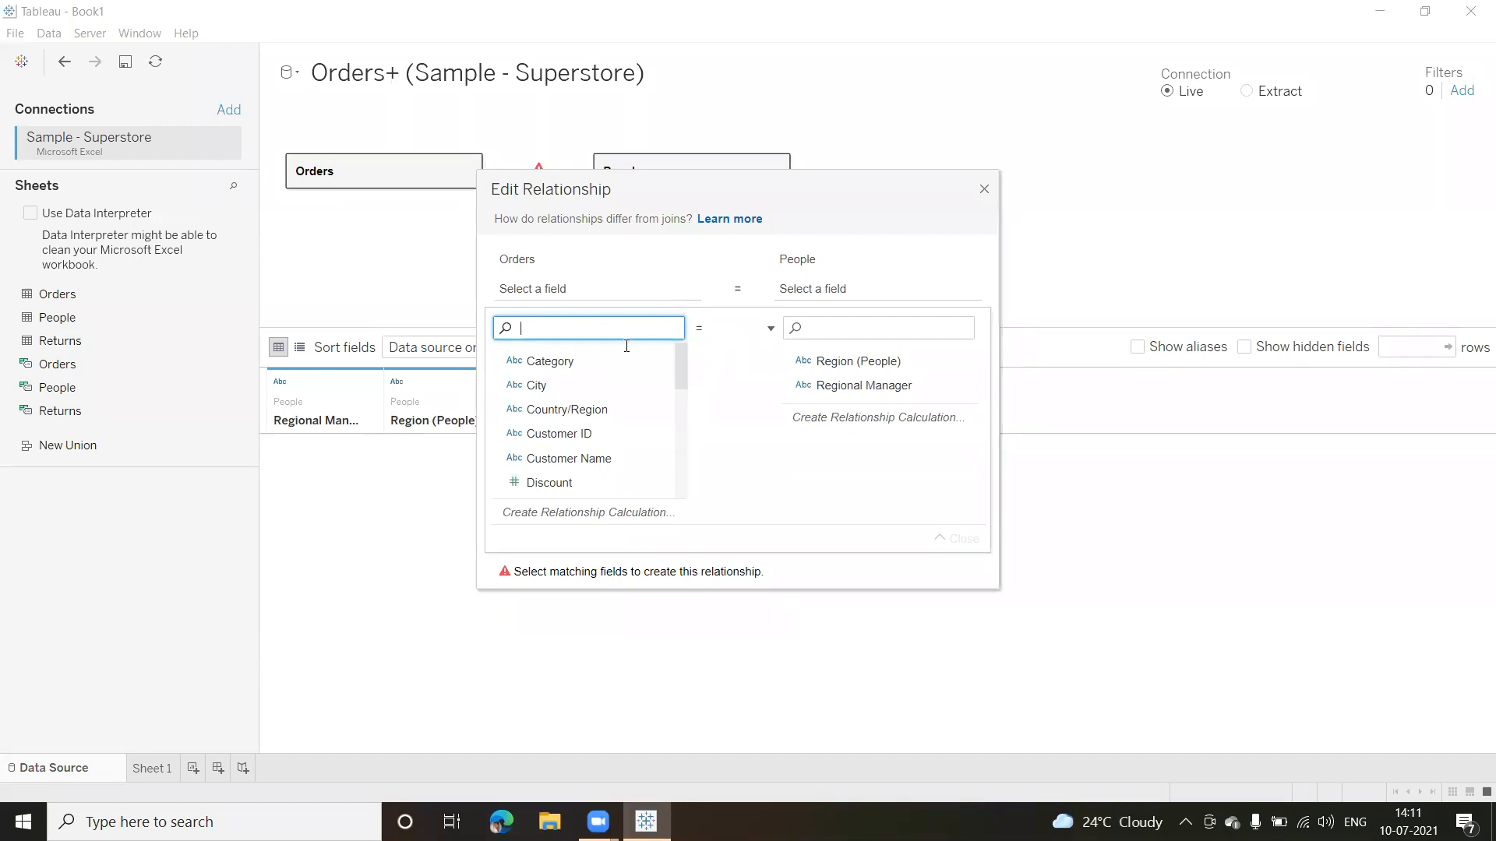
drag(678, 371, 686, 451)
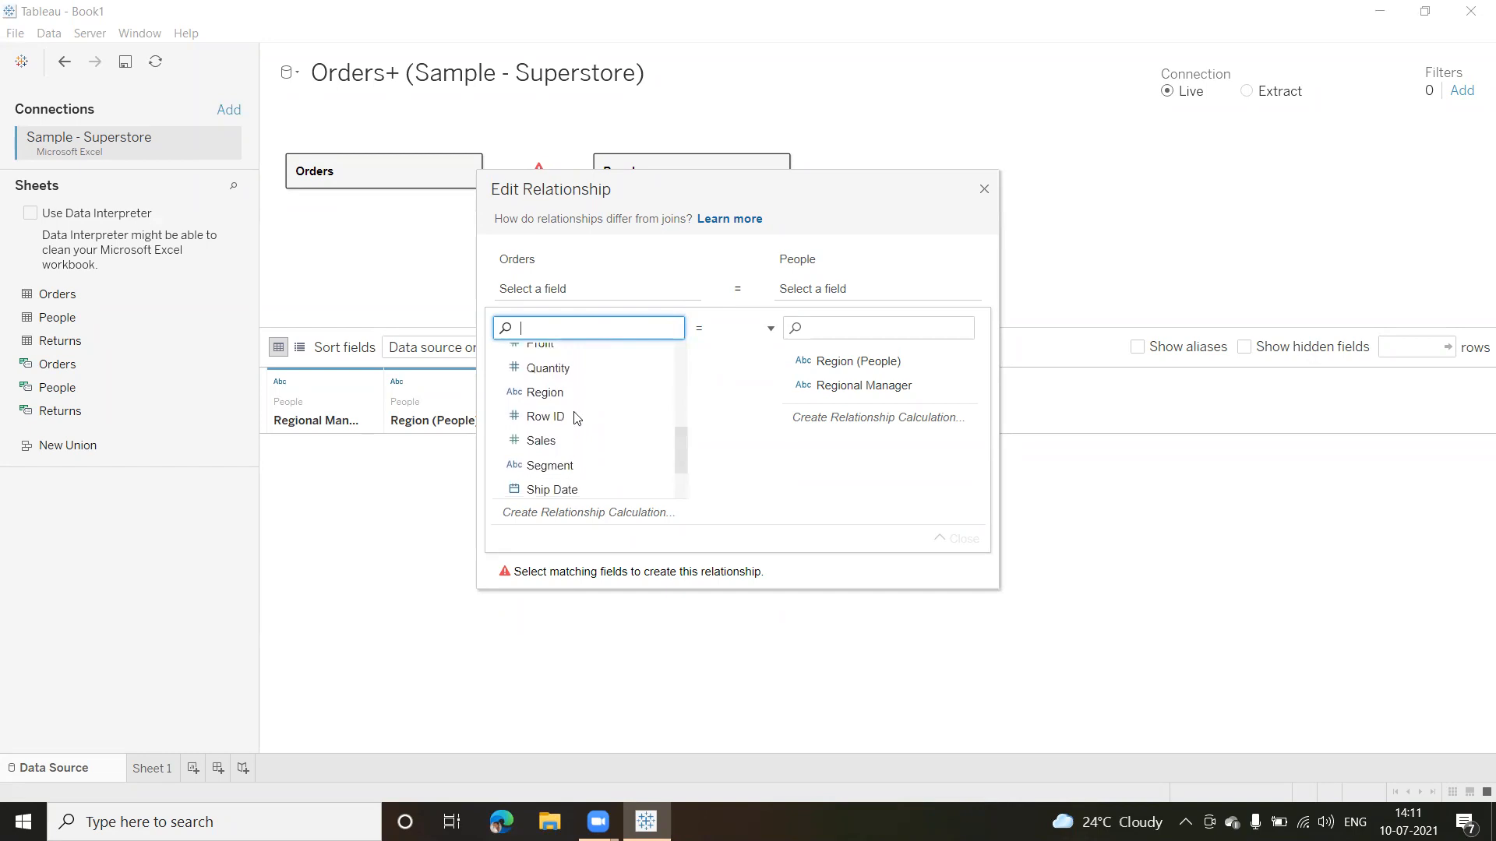
click(534, 397)
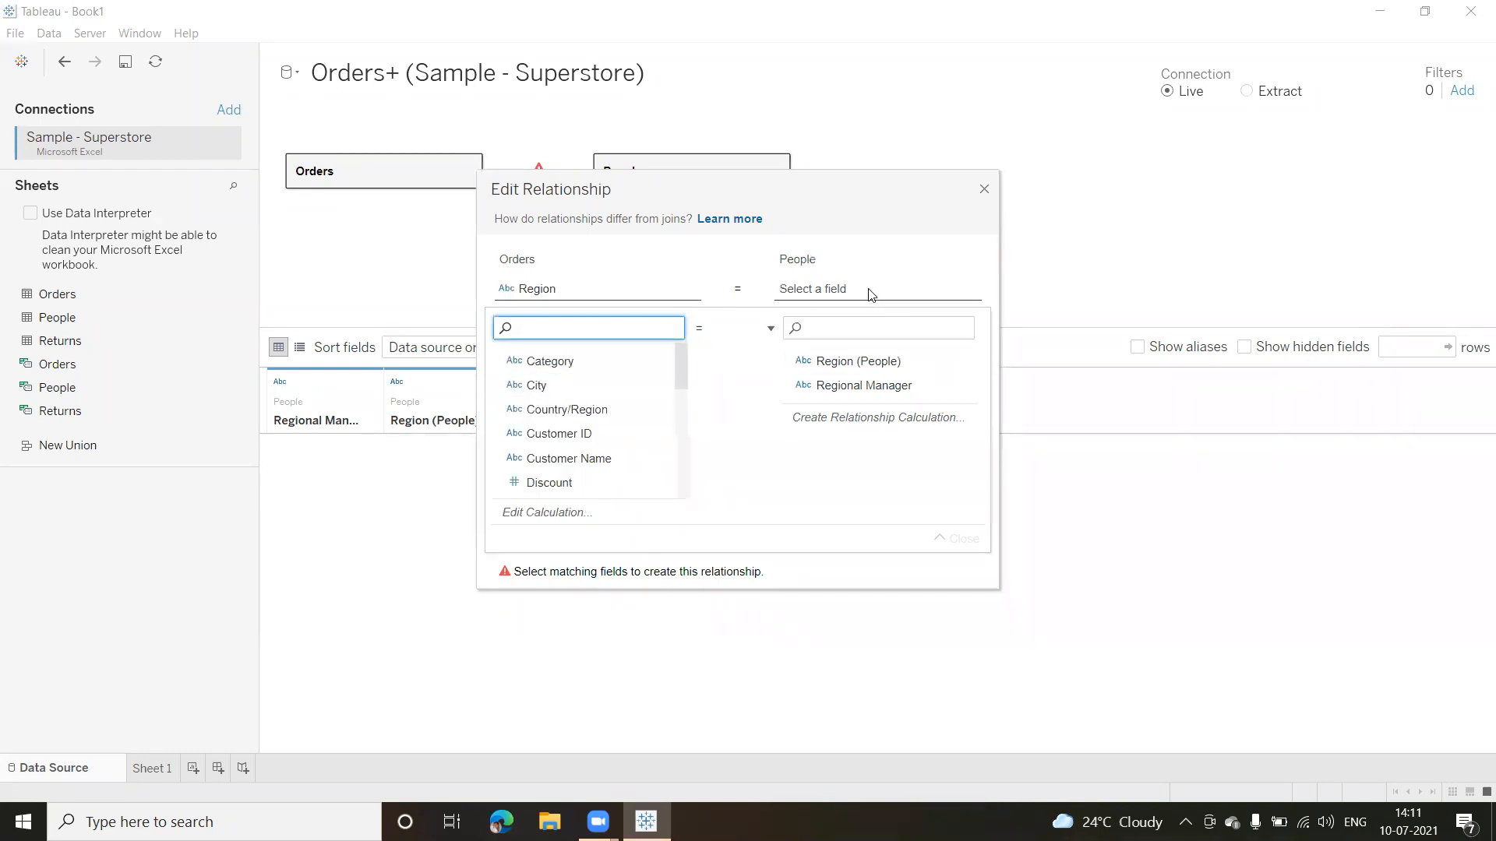
click(876, 328)
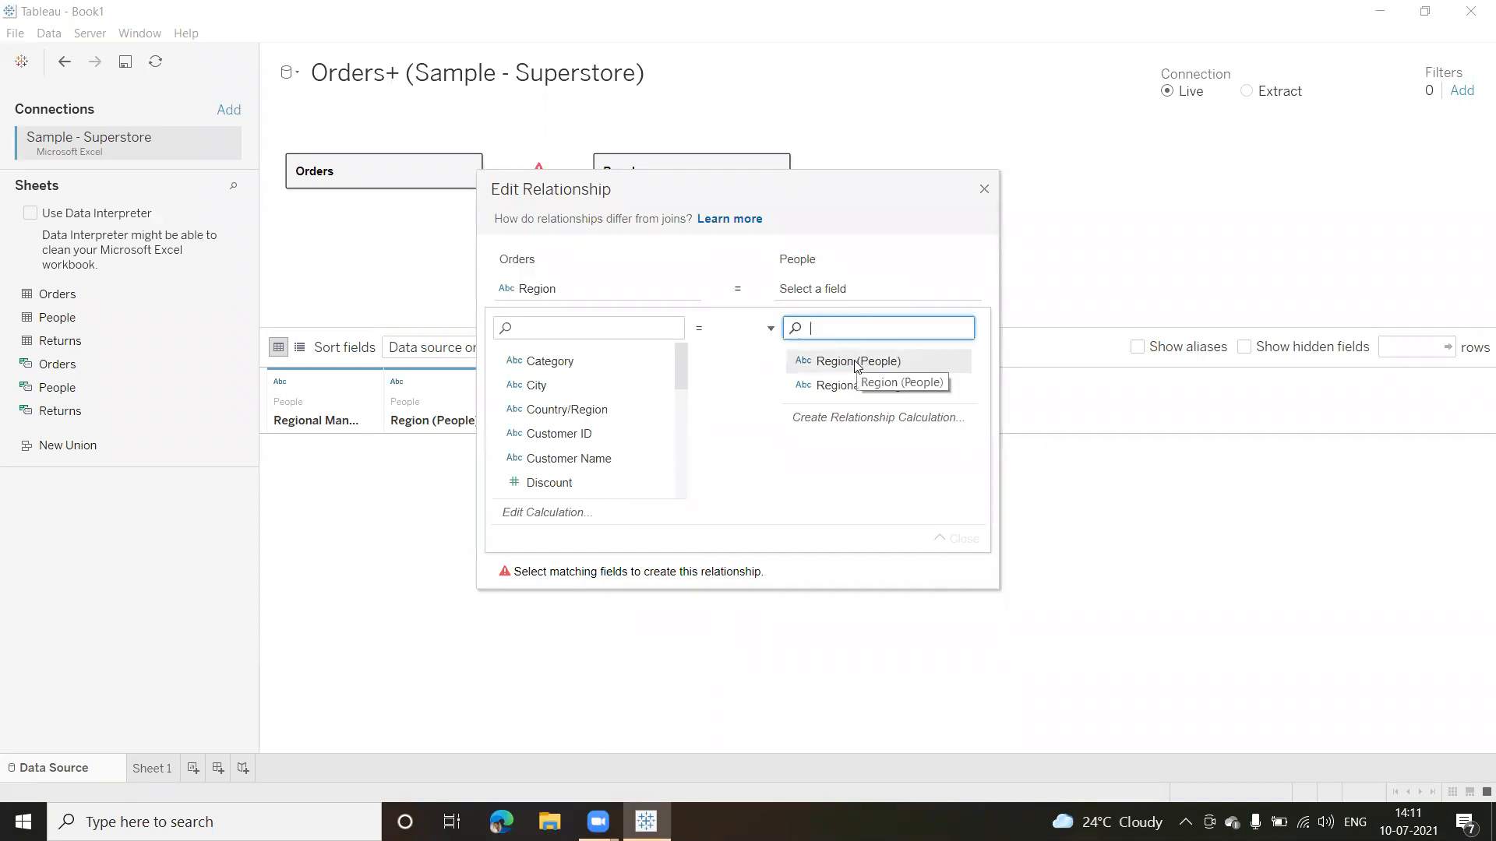
click(857, 363)
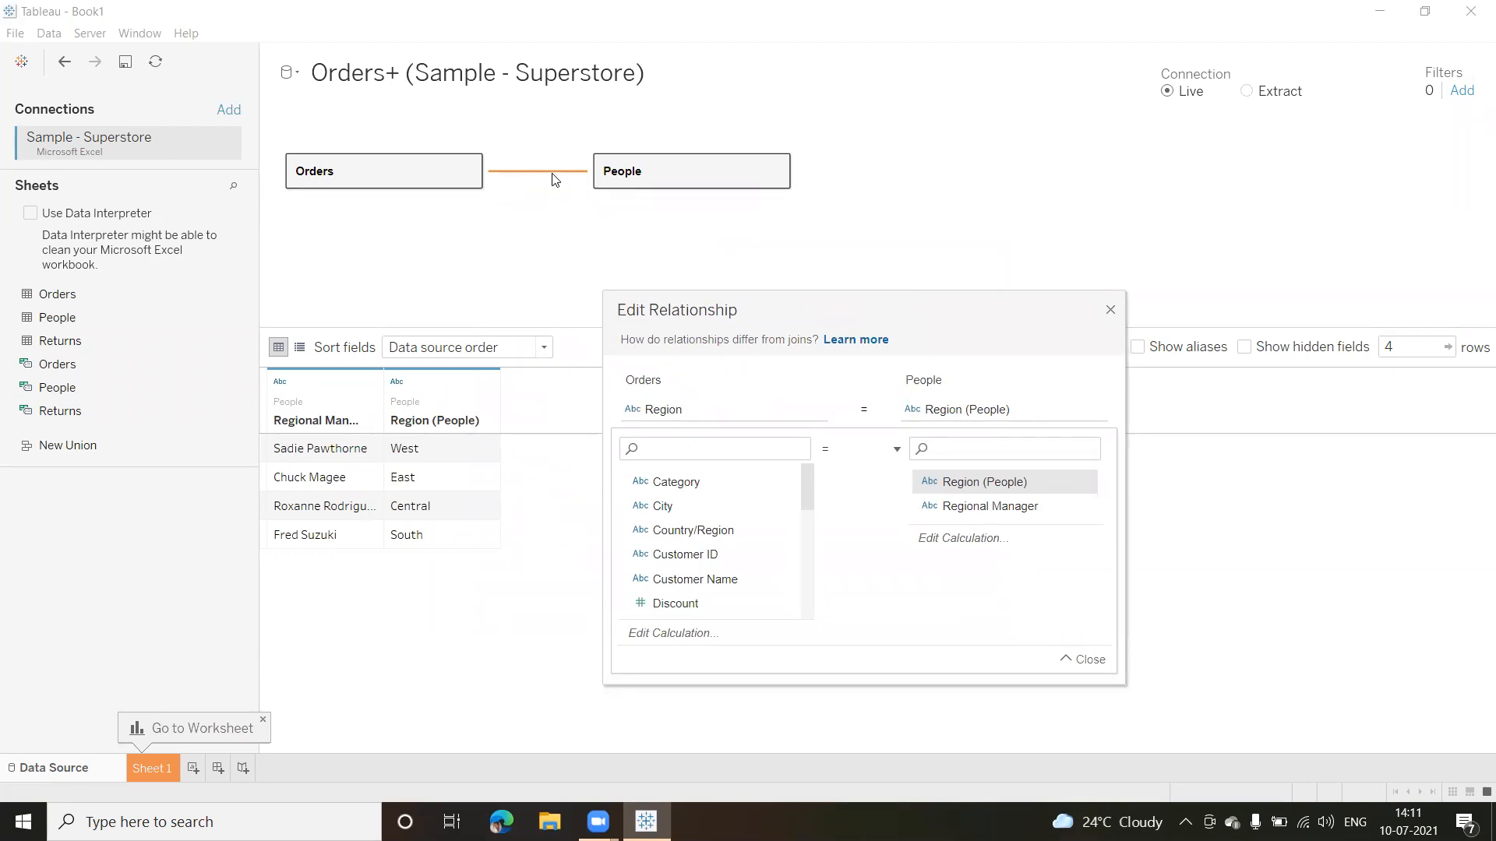
drag(842, 301, 888, 123)
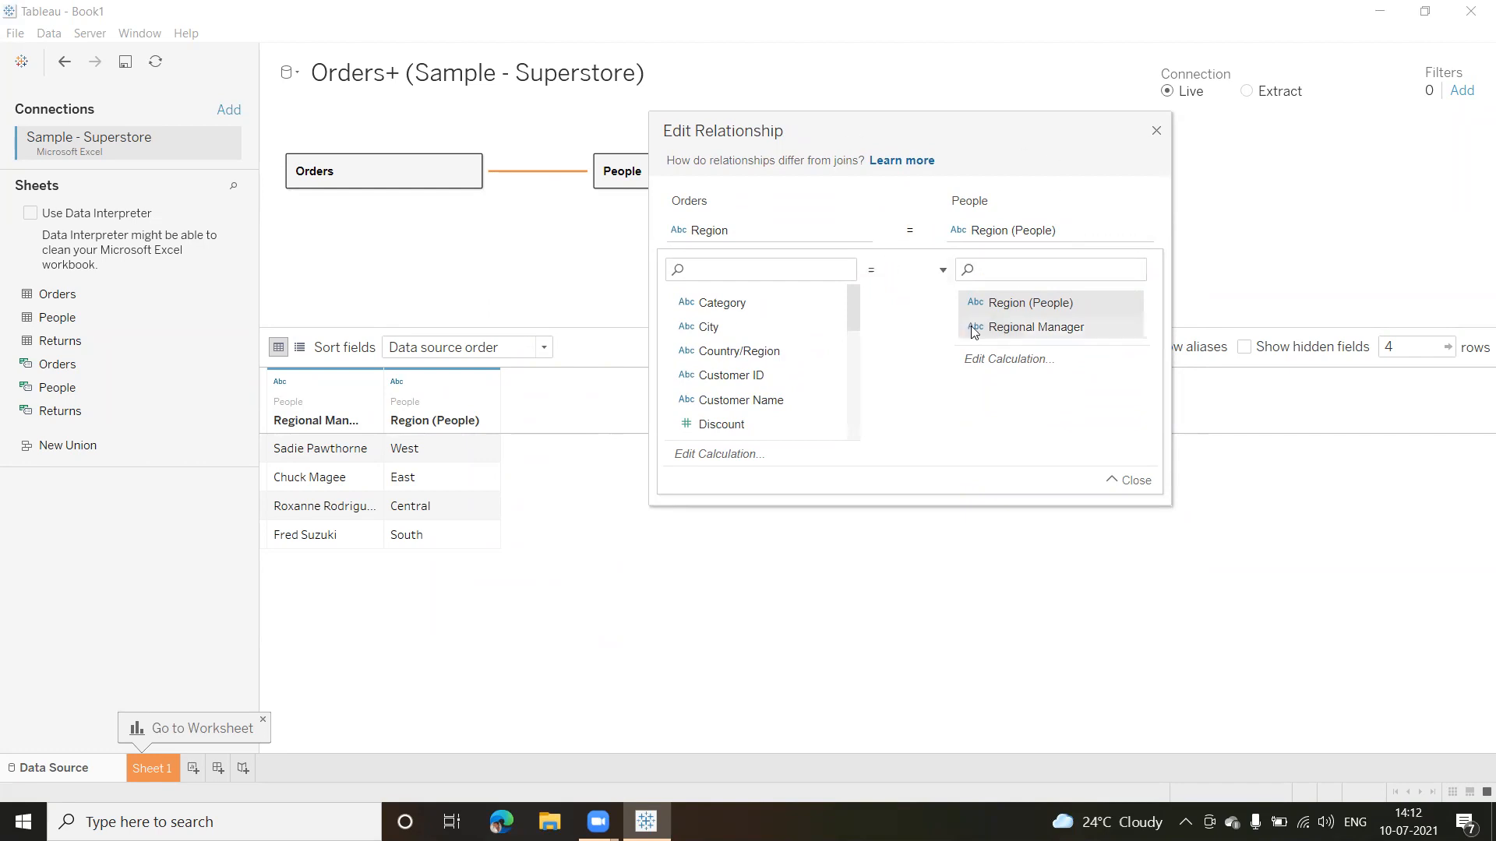
click(1133, 480)
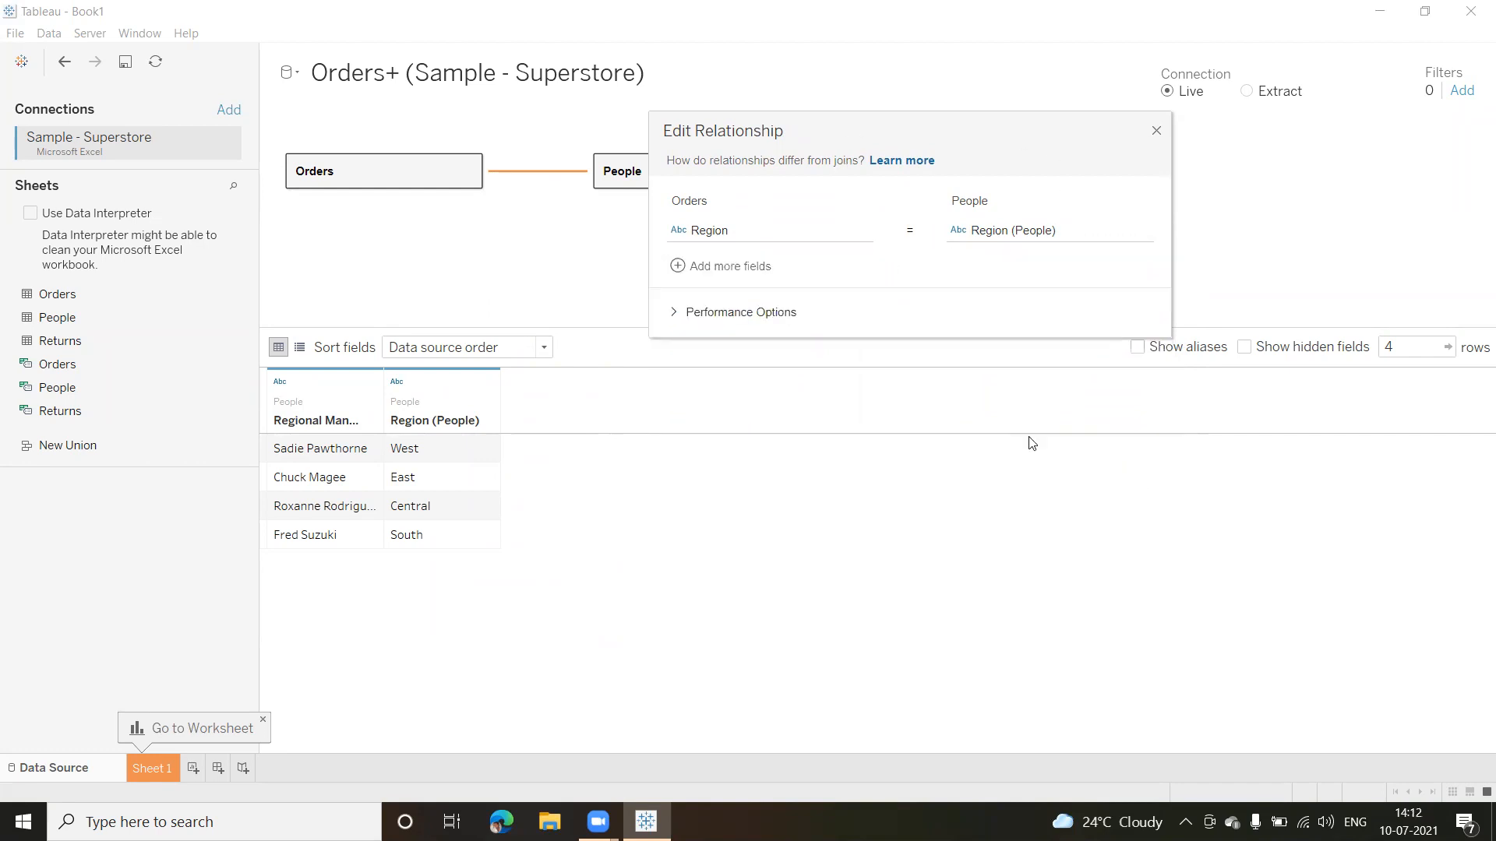
Examine the cardinality and referential integrity settings in the relationship's Performance Options, and close the relationship editor.
click(710, 315)
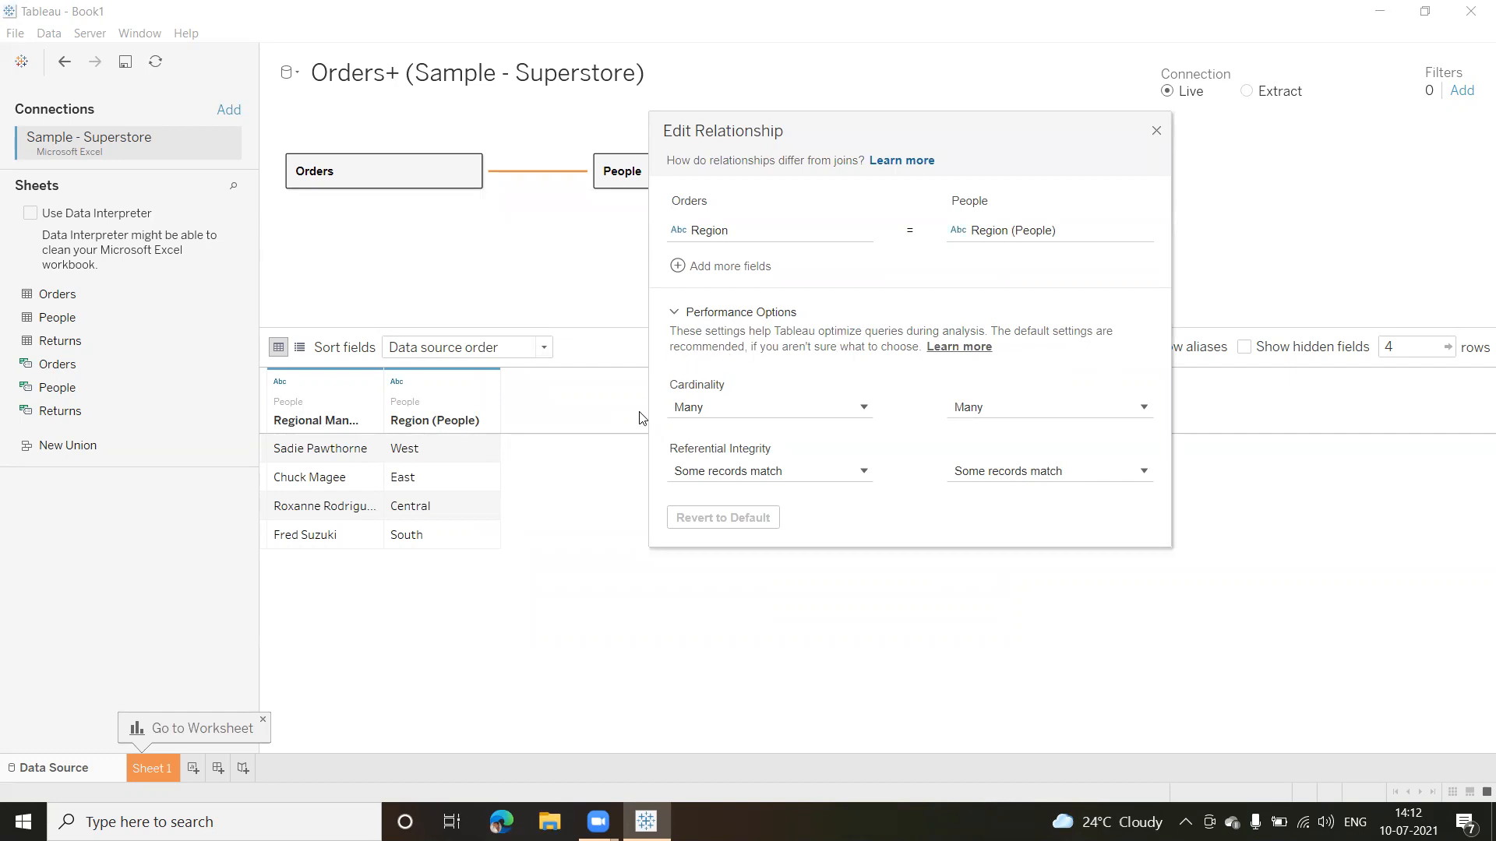
mouse_move(750, 400)
drag(817, 121, 1012, 103)
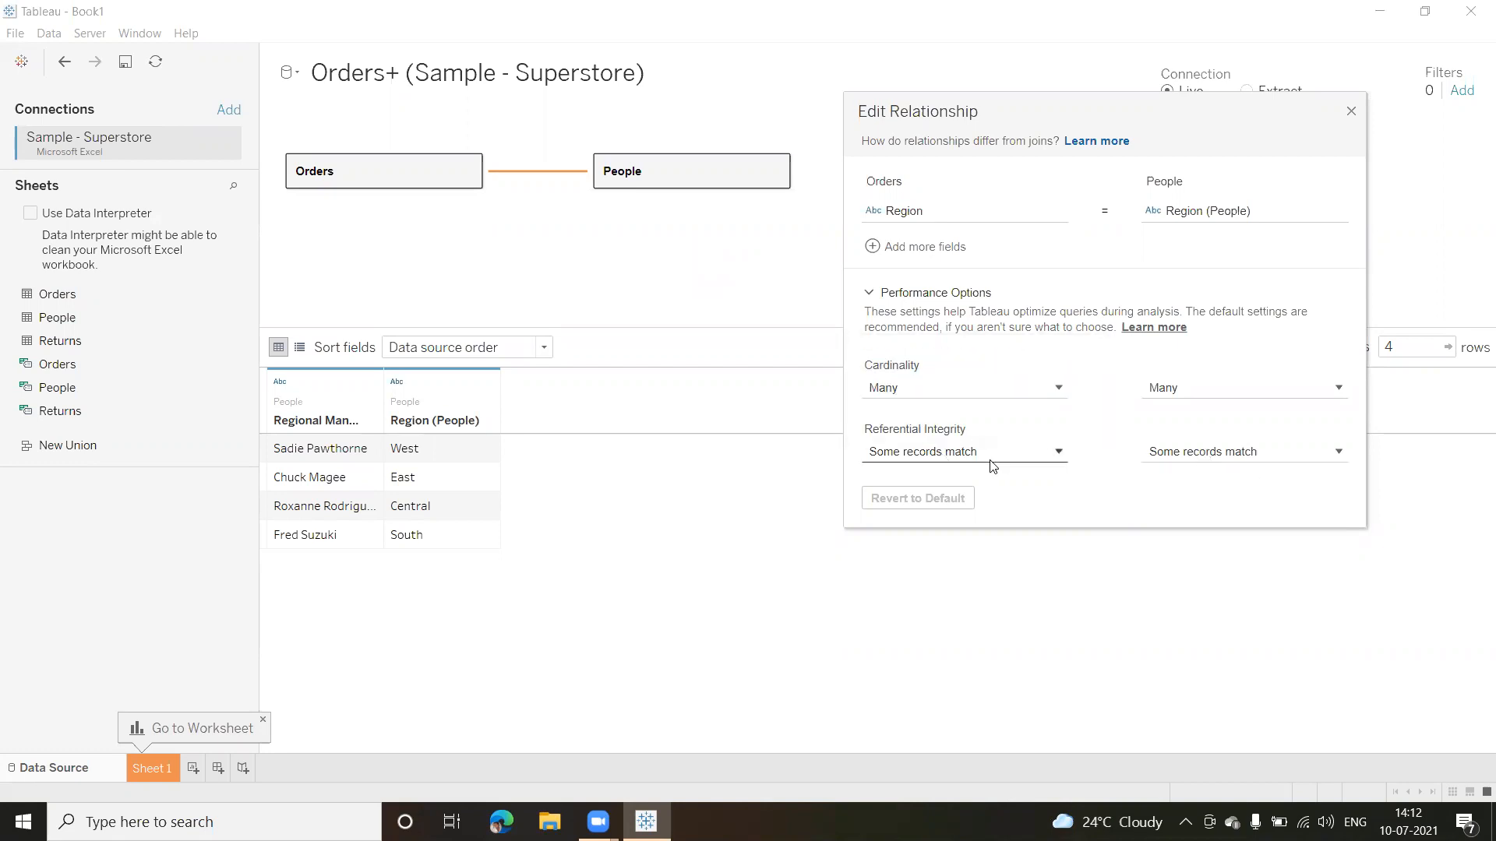
mouse_move(950, 460)
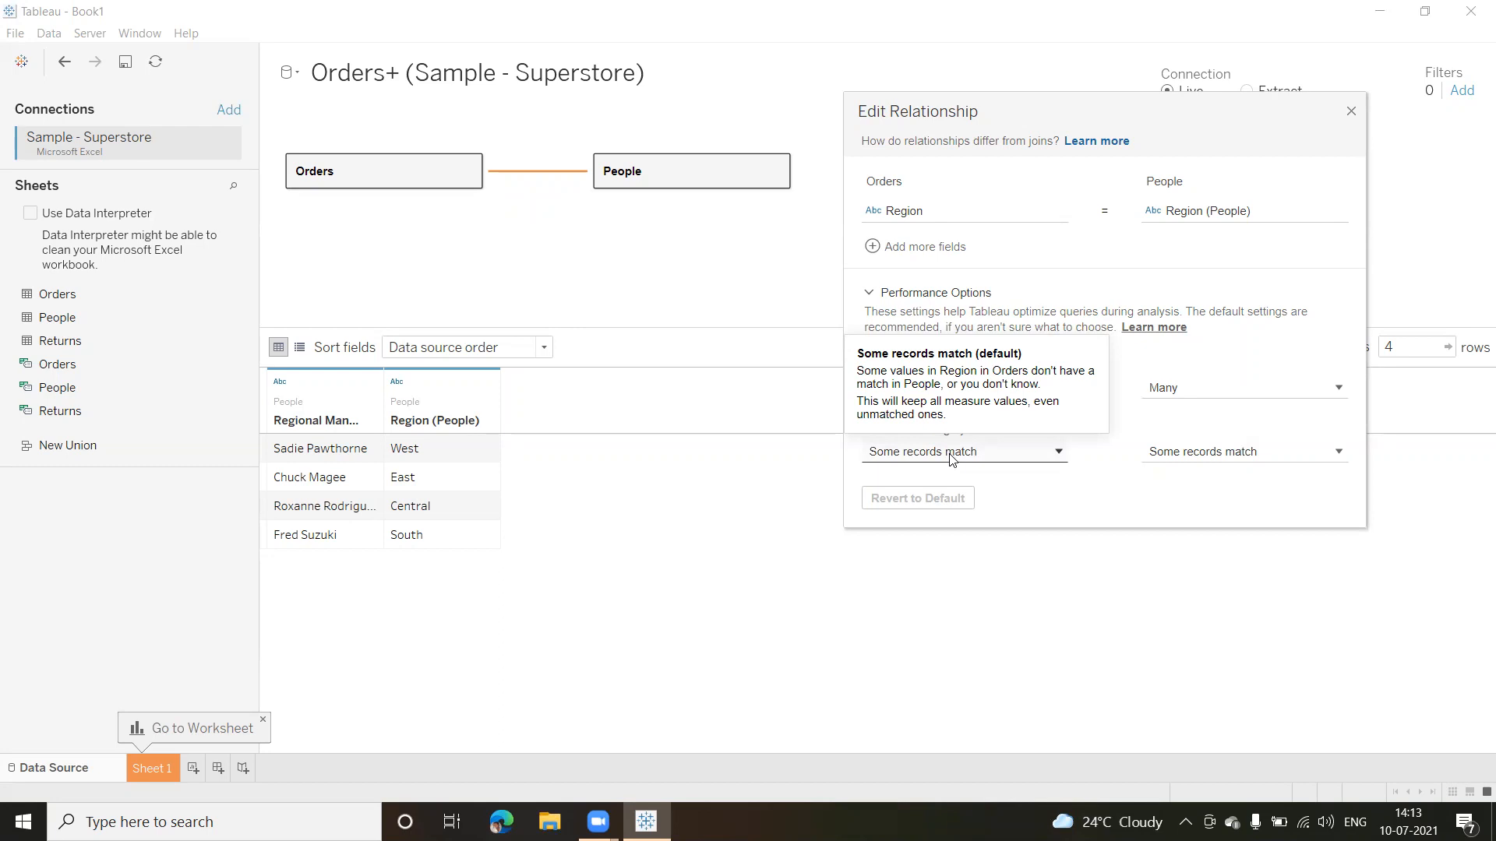
click(1350, 114)
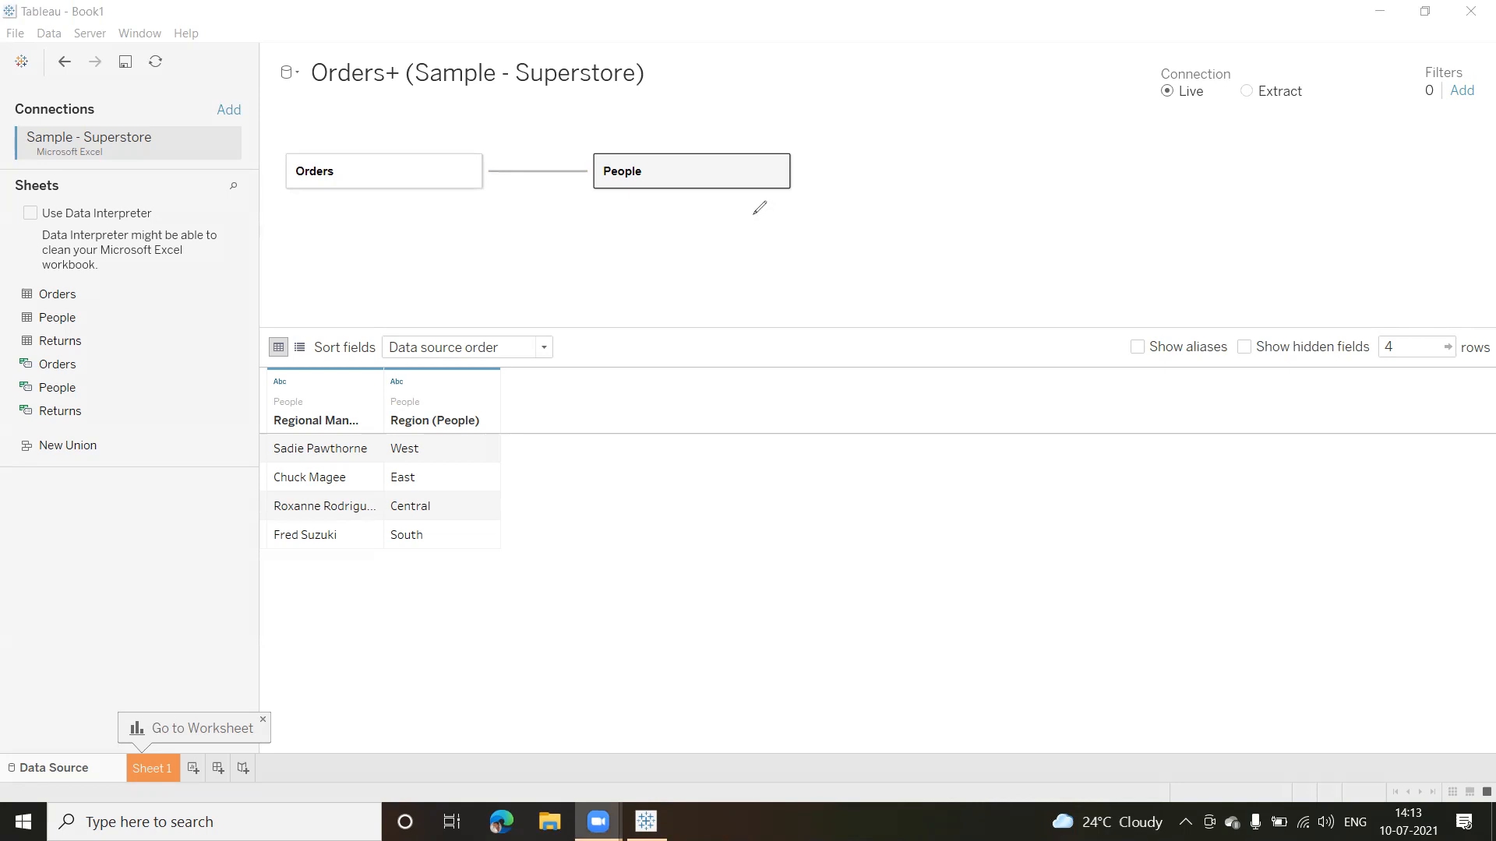
Annotate the area below the tables with two overlapping freehand circles, handwriting O and P labels above them.
mouse_move(774, 230)
mouse_down()
mouse_move(740, 231)
mouse_move(750, 302)
mouse_move(799, 261)
mouse_move(767, 228)
mouse_up()
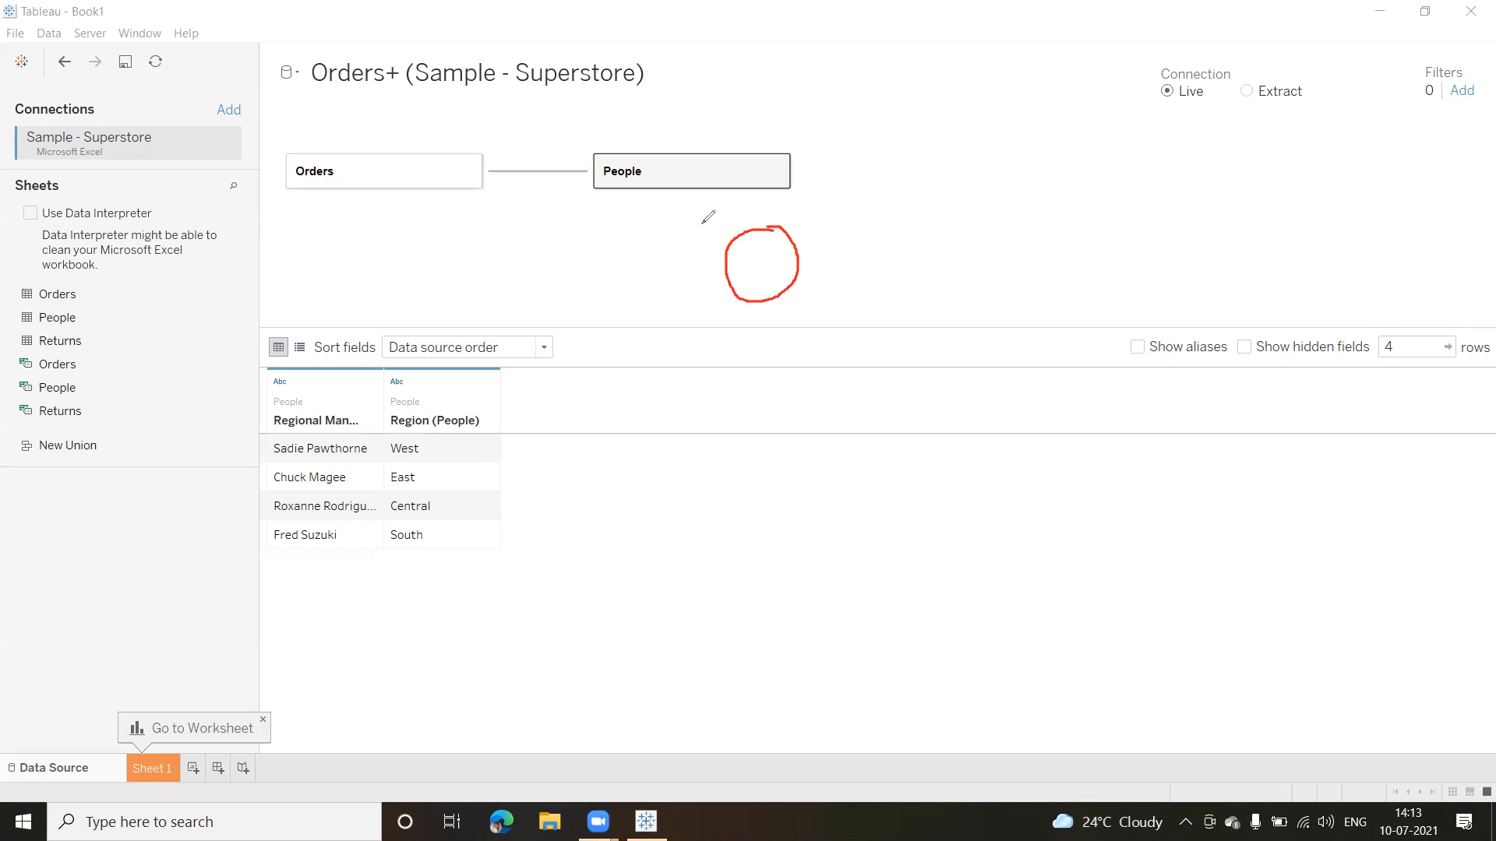
mouse_move(685, 219)
mouse_down()
mouse_move(715, 204)
mouse_move(686, 221)
mouse_move(704, 219)
mouse_up()
mouse_move(827, 222)
mouse_down()
mouse_move(788, 240)
mouse_move(782, 263)
mouse_move(824, 296)
mouse_move(847, 250)
mouse_move(824, 219)
mouse_move(869, 231)
mouse_move(866, 201)
mouse_move(895, 203)
mouse_move(876, 209)
mouse_up()
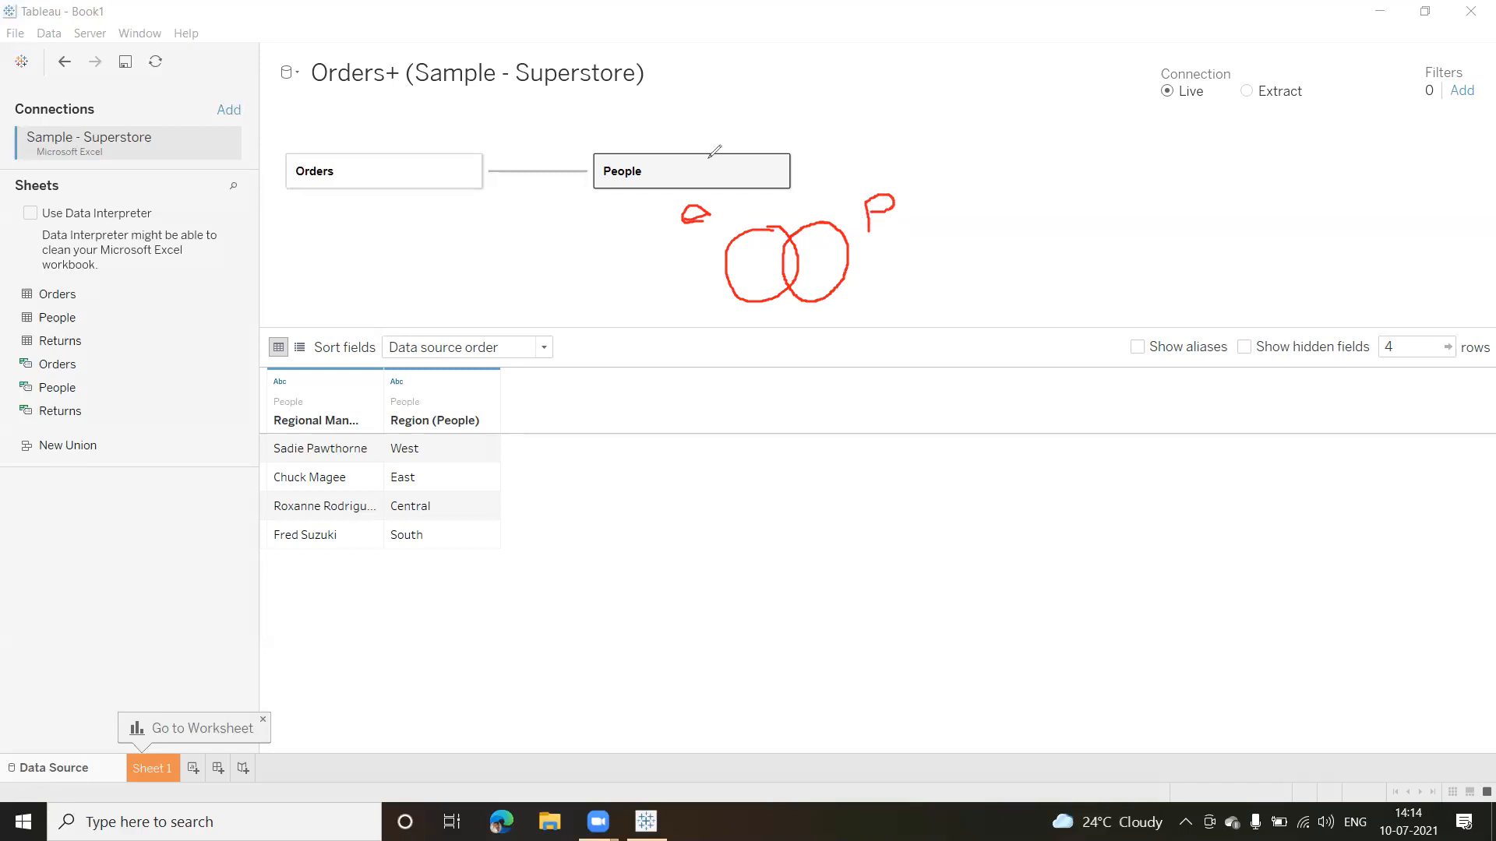
Erase the handwritten O and label the first circle with the text "orders" in a narrowed text box.
click(694, 213)
click(695, 190)
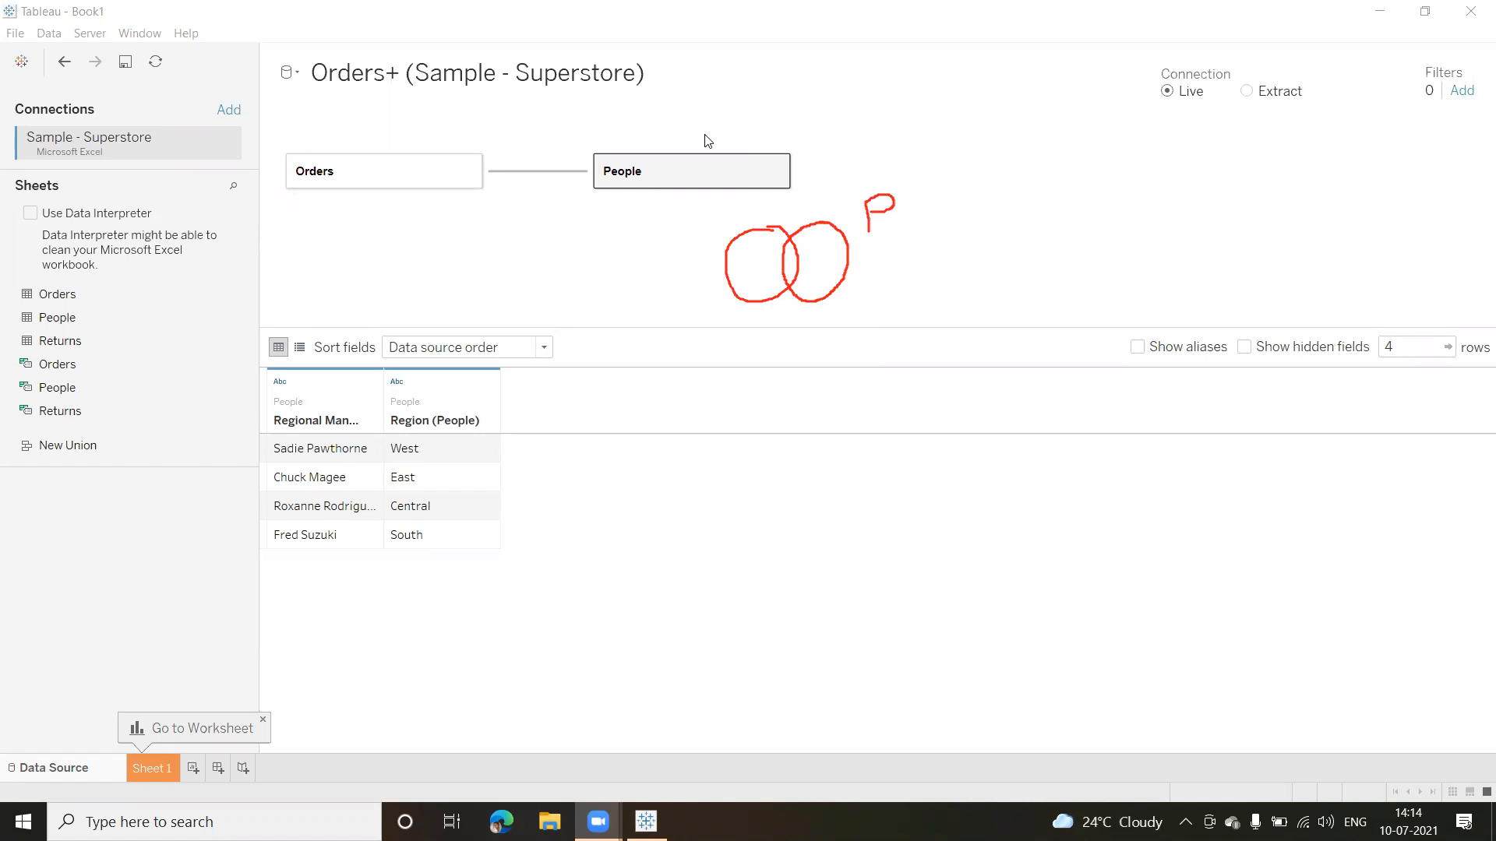
click(700, 211)
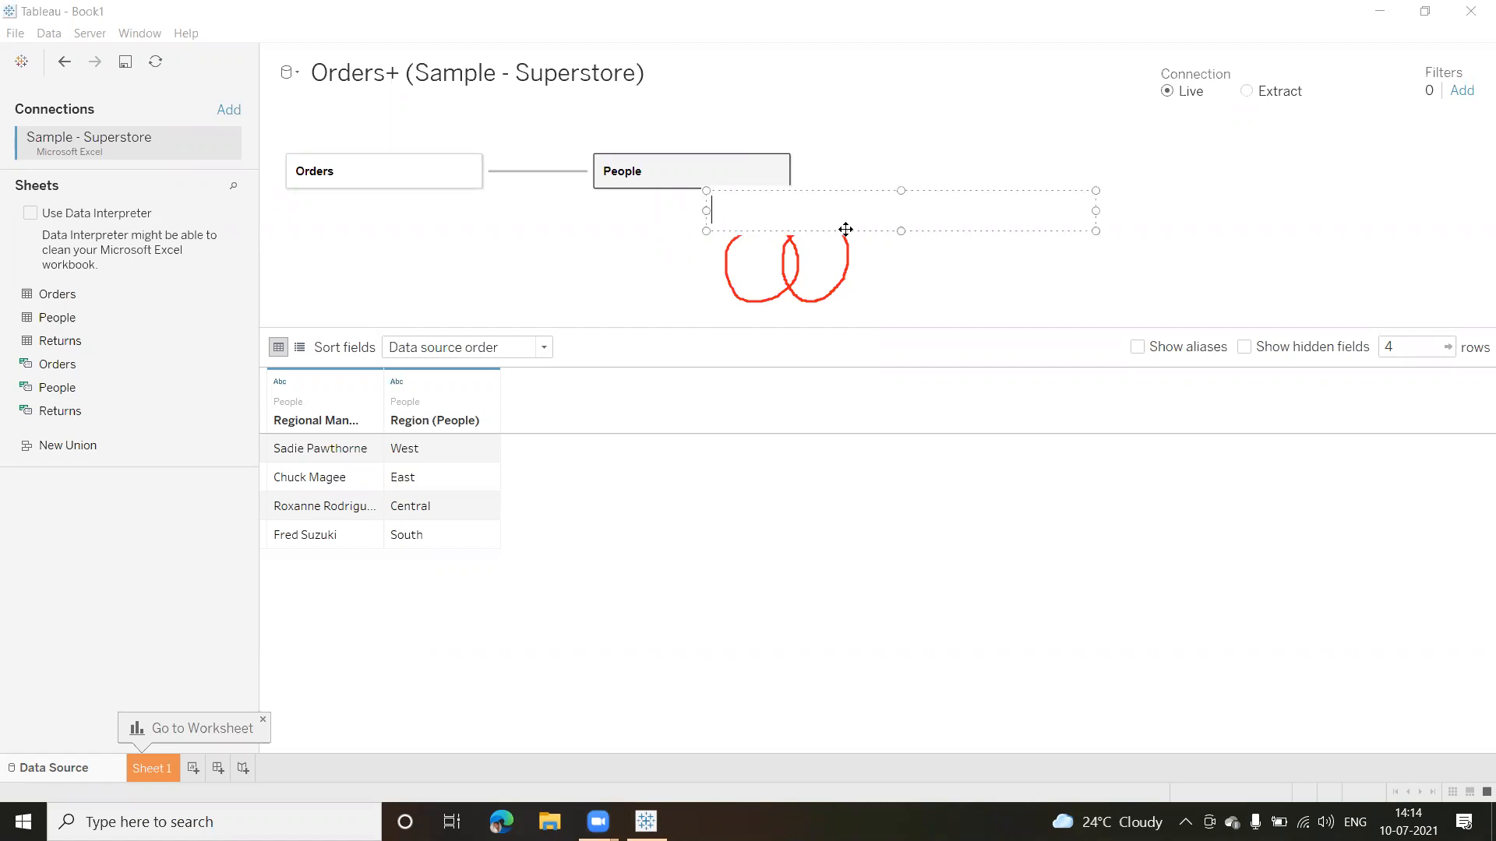
text(orders)
drag(1097, 211, 794, 206)
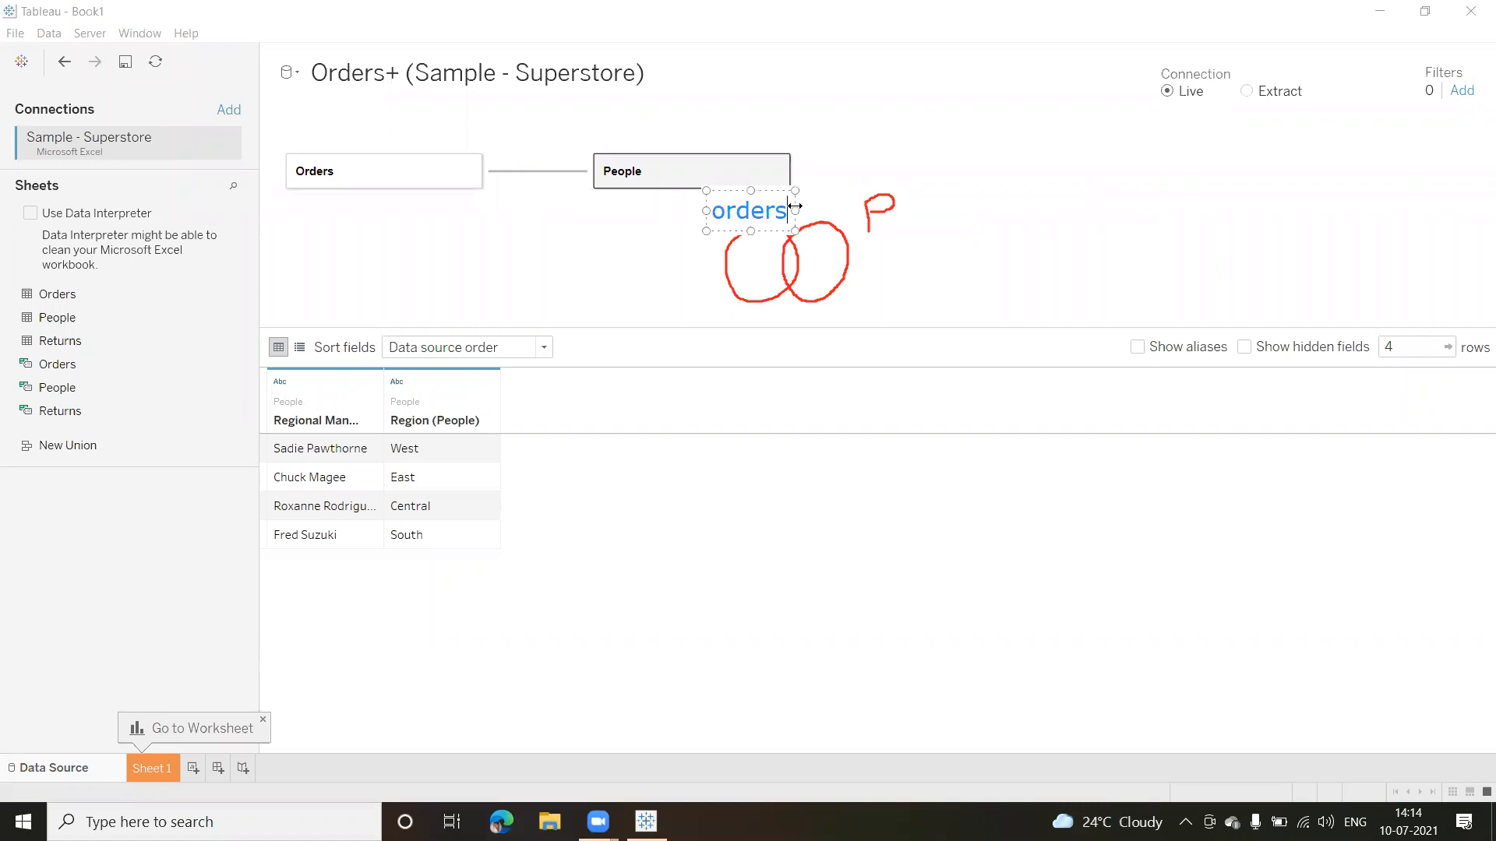
click(646, 268)
Erase the handwritten P and label the second circle with the text "people" in a narrowed text box.
click(875, 194)
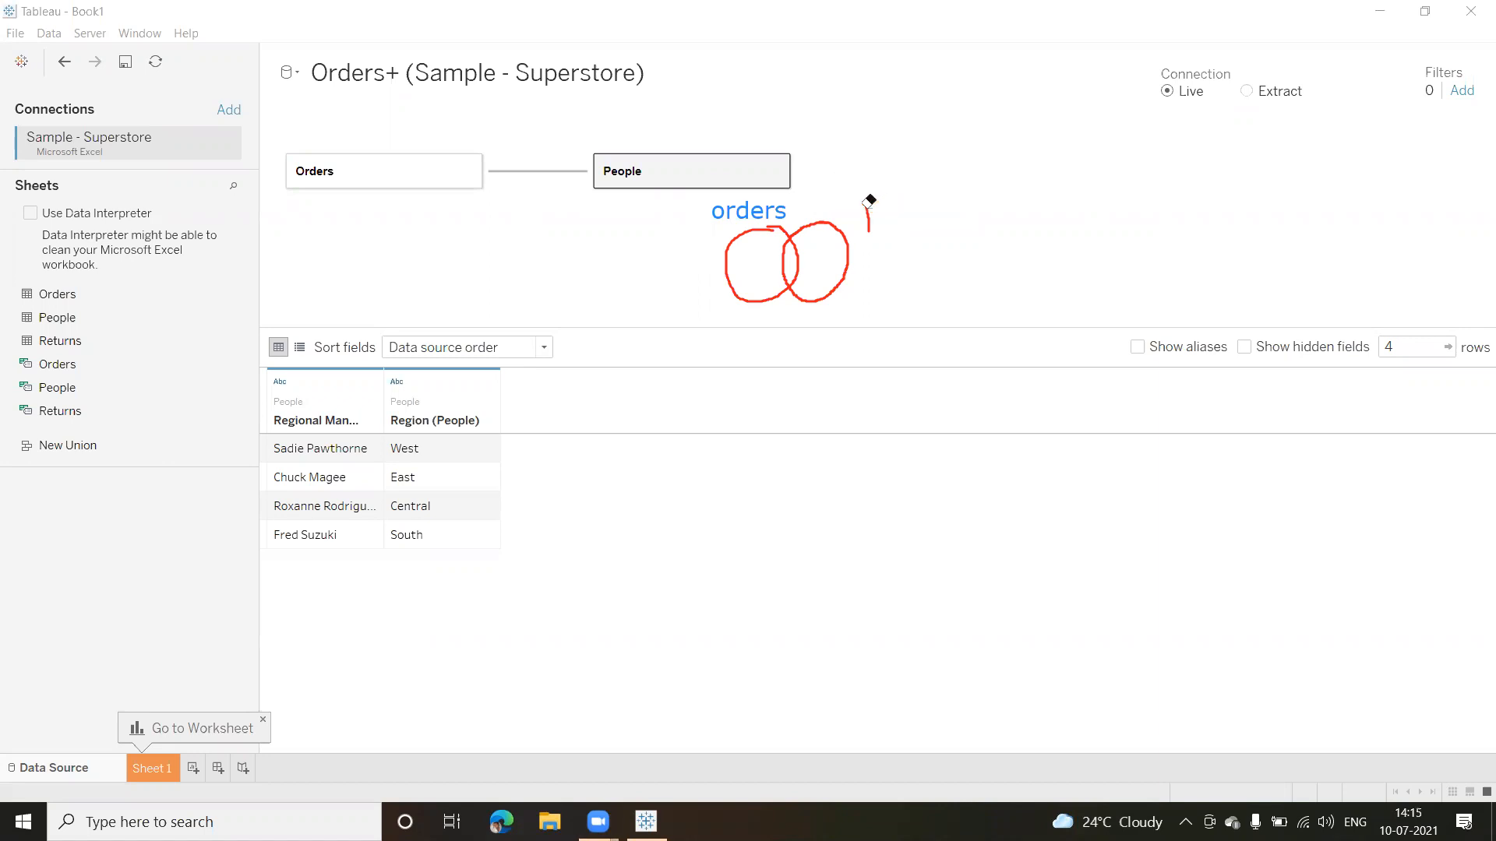
click(867, 201)
click(870, 233)
text(people)
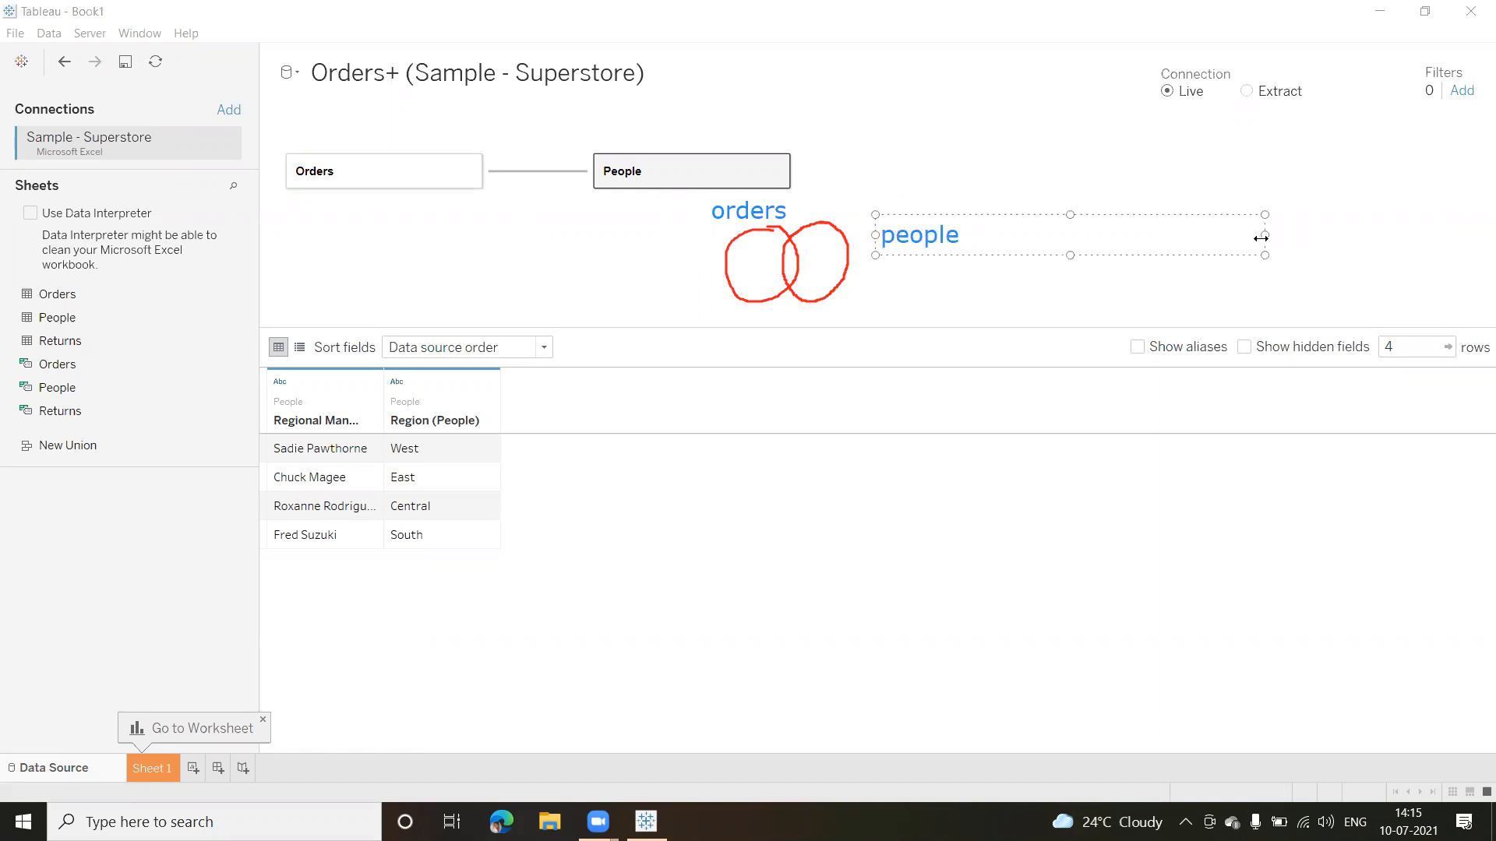
drag(1261, 237, 973, 233)
click(935, 304)
Shade the overlap of the two circles and add the text "inner join" below them.
mouse_move(794, 247)
mouse_down()
mouse_move(792, 272)
mouse_move(792, 242)
mouse_up()
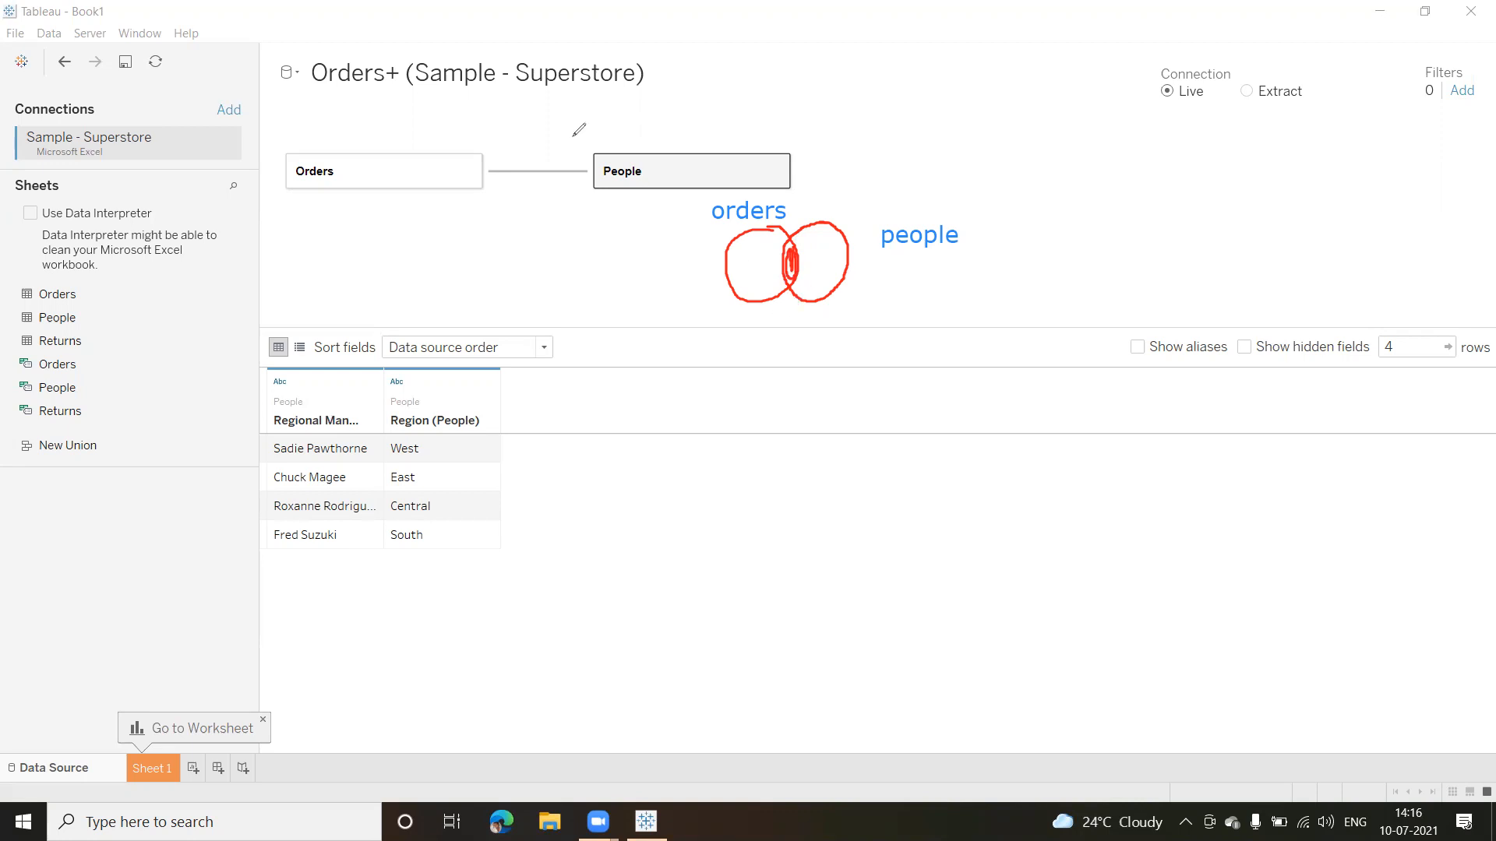
click(771, 324)
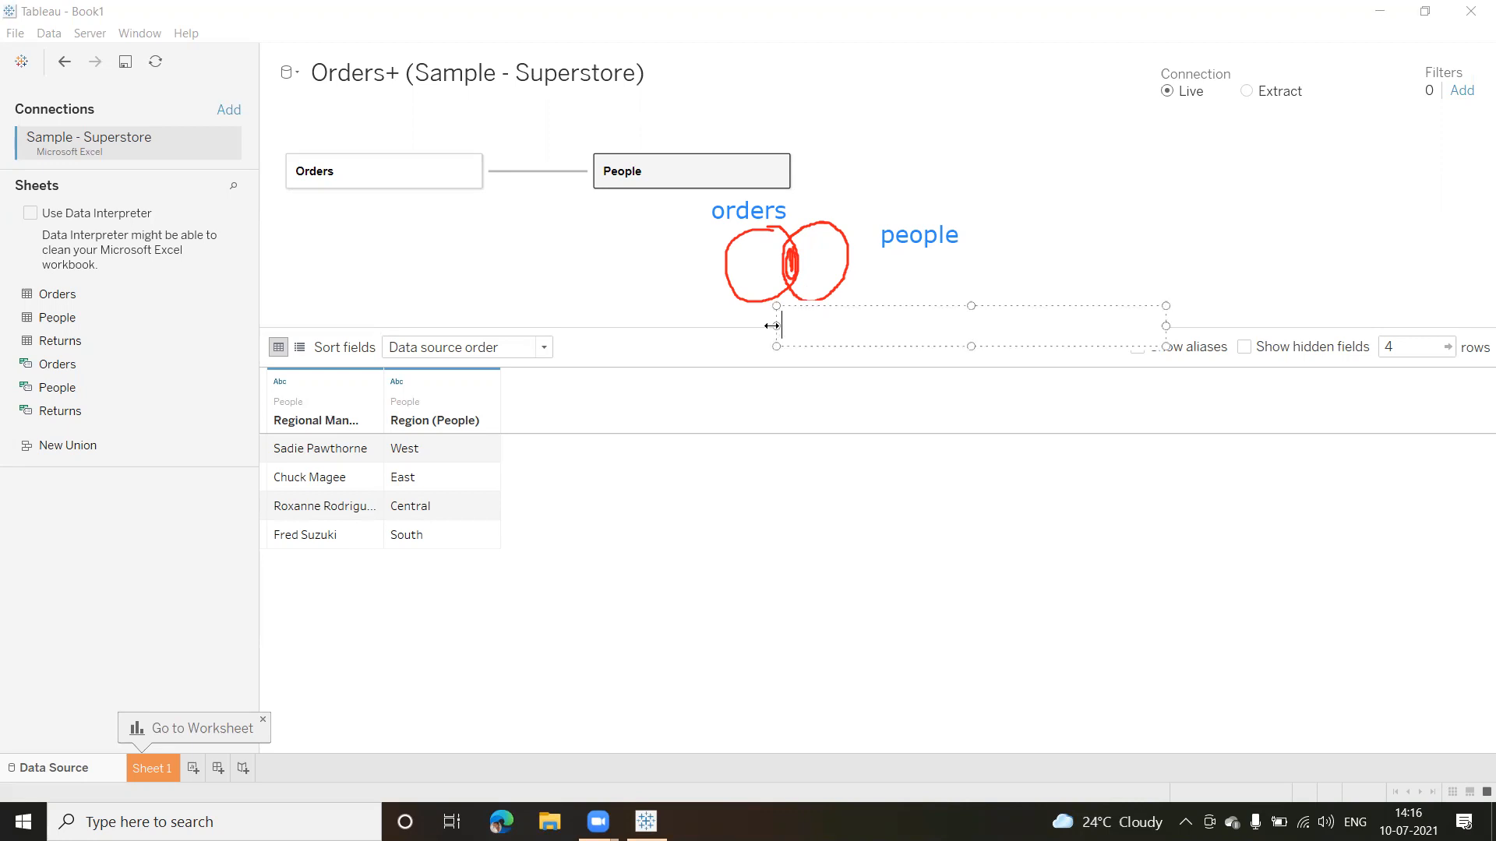
text(inner join)
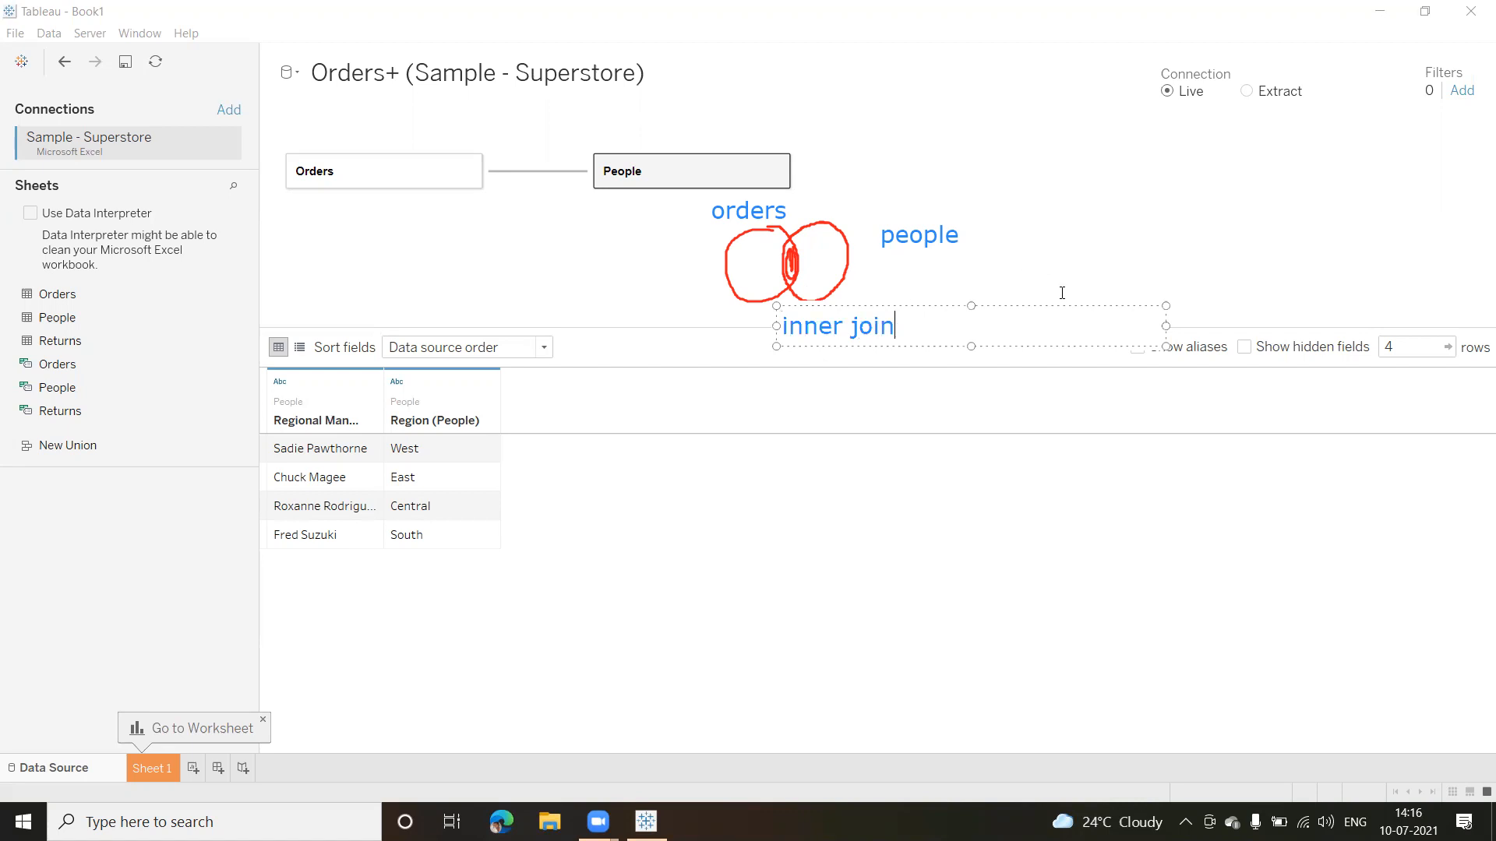
Shade the whole orders circle of the Venn diagram with freehand strokes.
click(1170, 325)
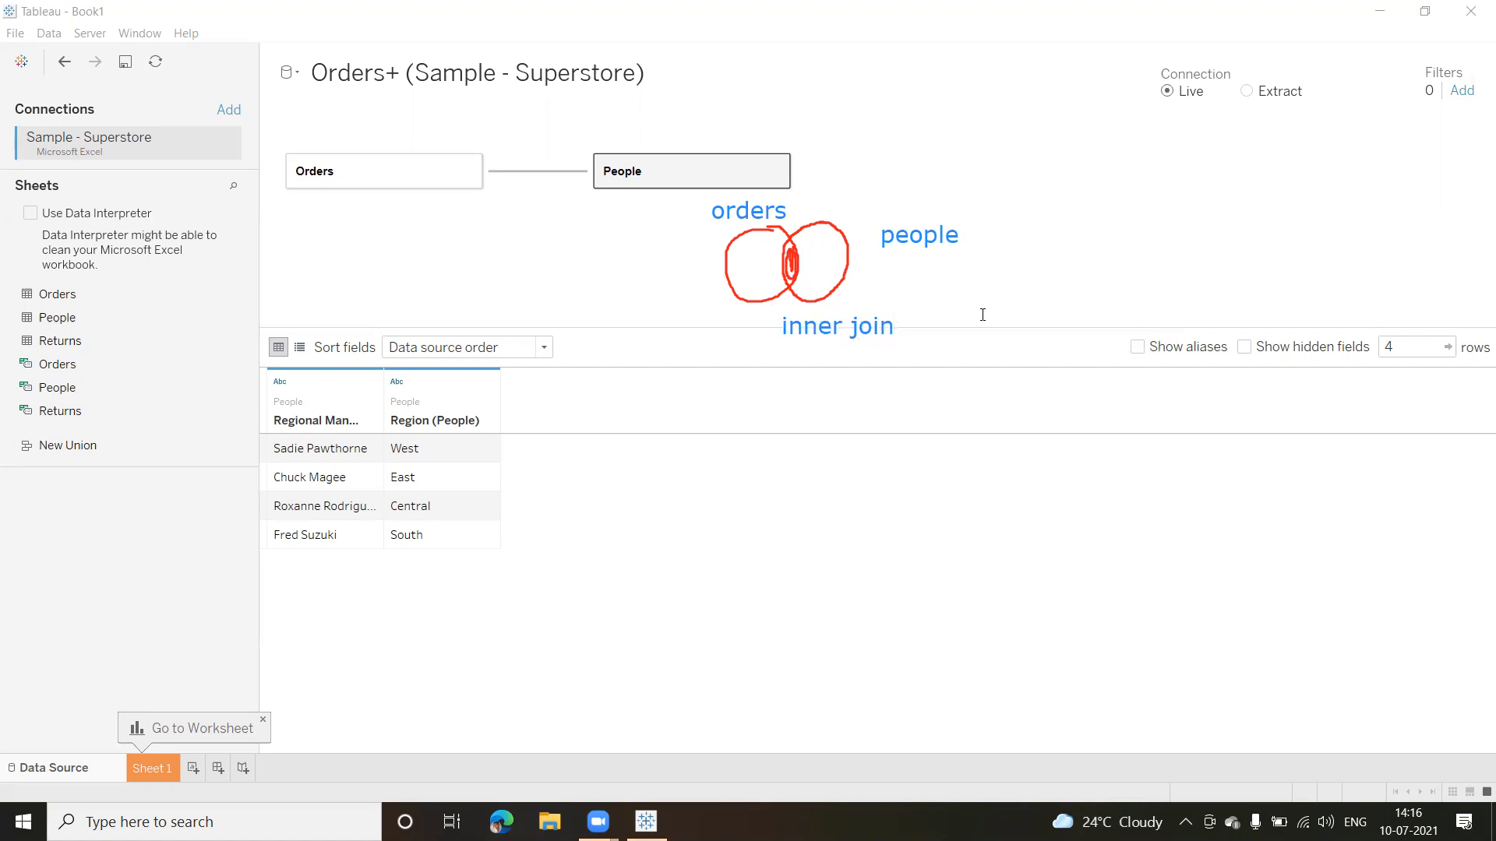
click(645, 269)
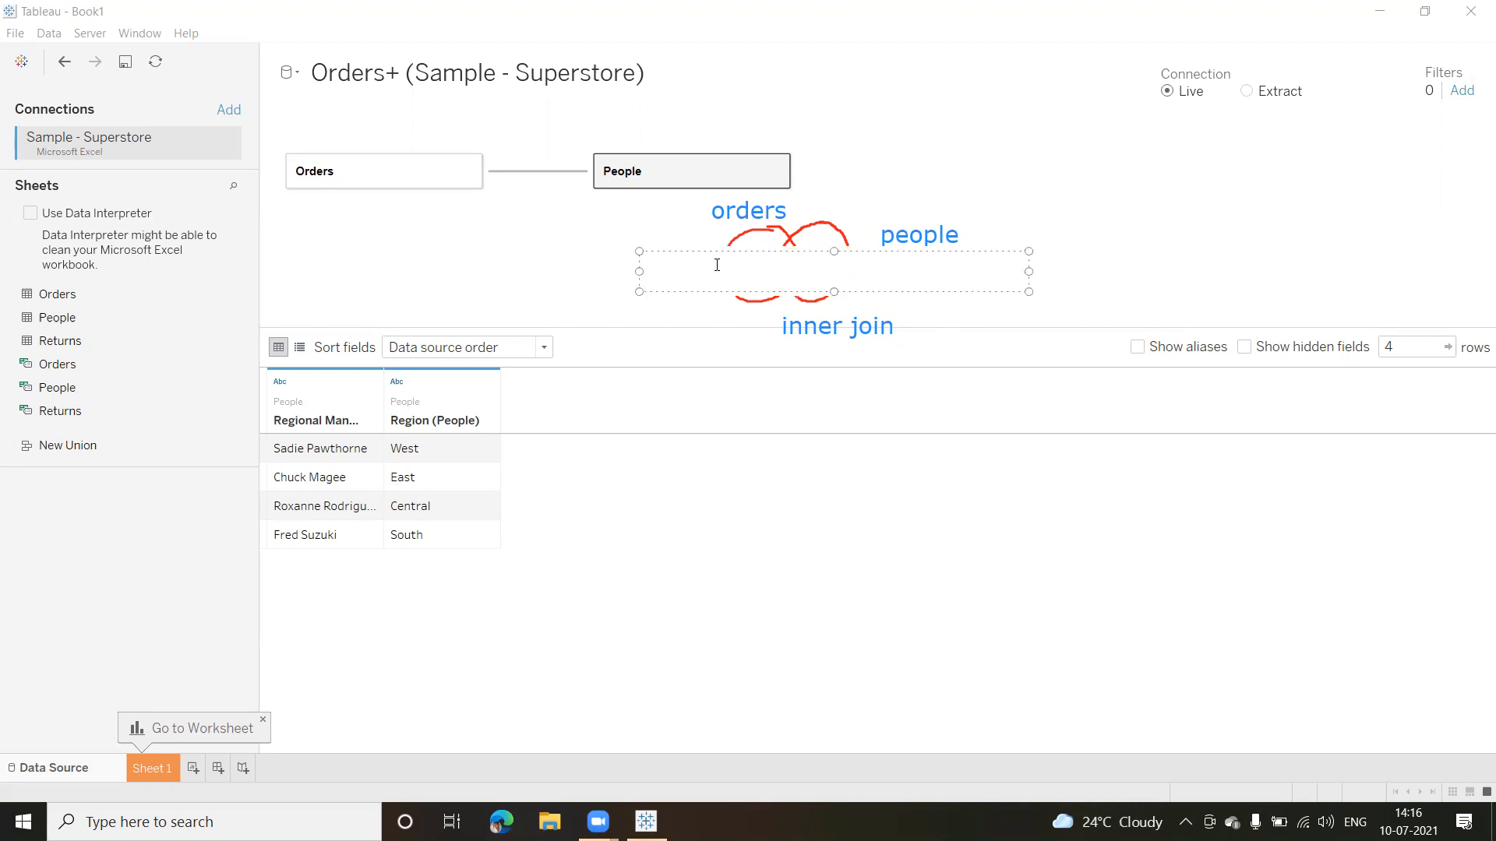
click(535, 312)
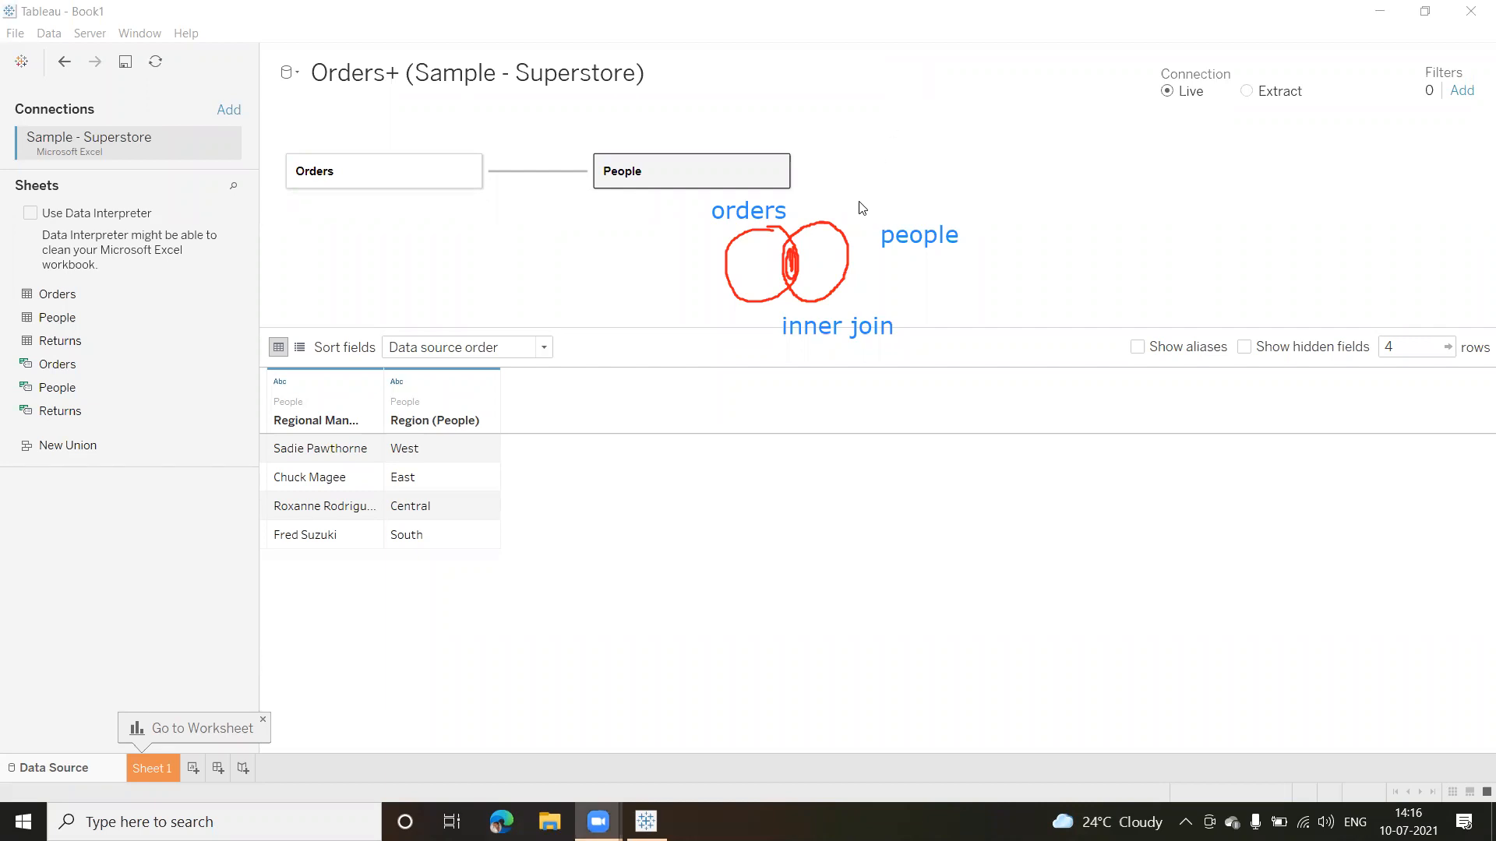
mouse_move(730, 234)
mouse_down()
mouse_move(755, 243)
mouse_move(757, 290)
mouse_move(776, 257)
mouse_move(753, 264)
mouse_move(775, 237)
mouse_move(740, 269)
mouse_move(752, 231)
mouse_move(777, 234)
mouse_move(783, 287)
mouse_move(790, 273)
mouse_move(737, 268)
mouse_move(763, 284)
mouse_up()
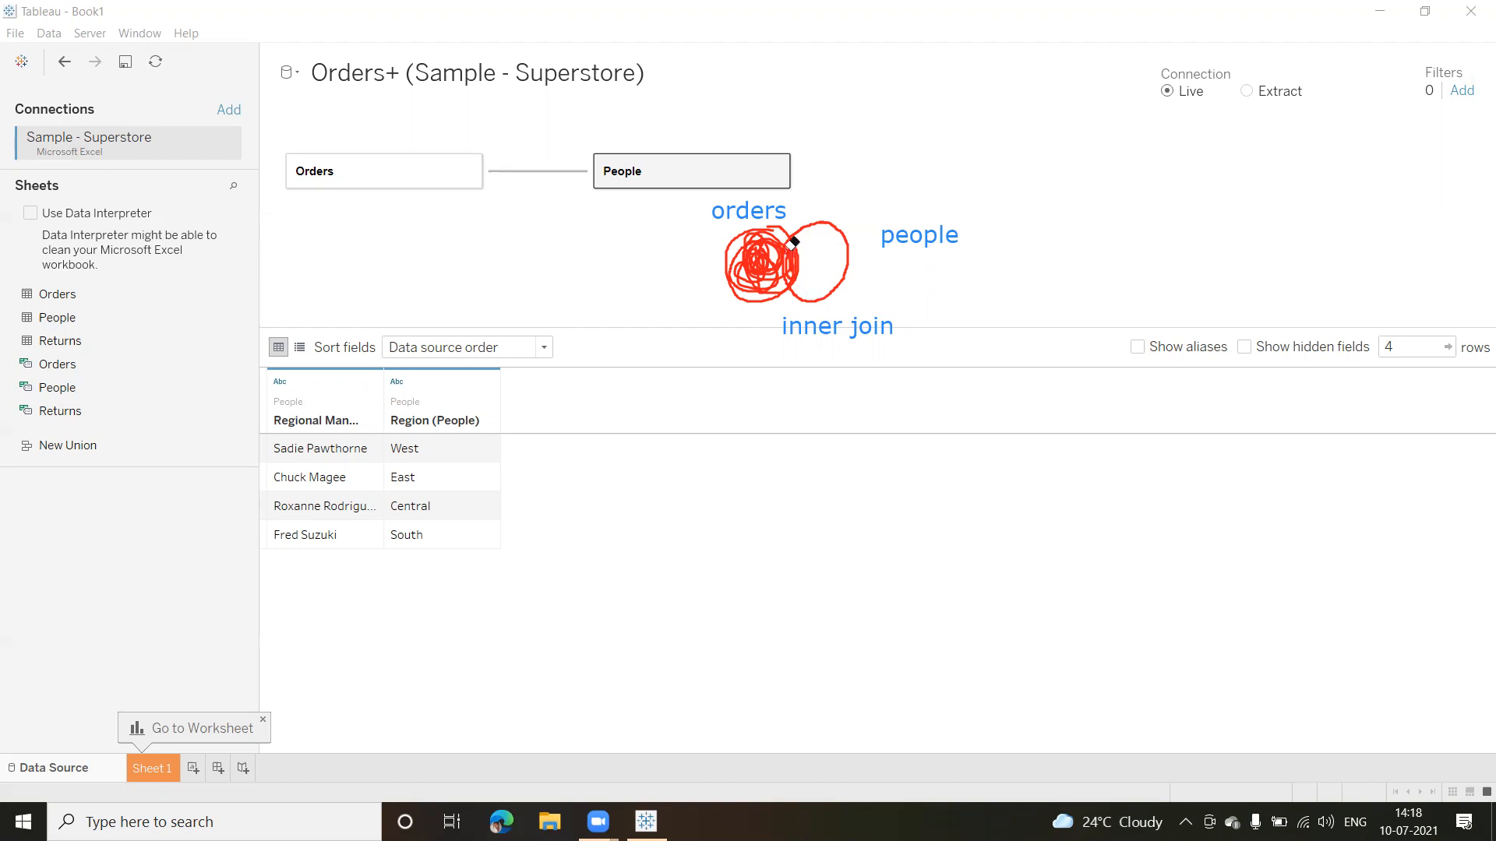
Erase the shaded circles and redraw two plain overlapping freehand circles between the text labels.
click(793, 281)
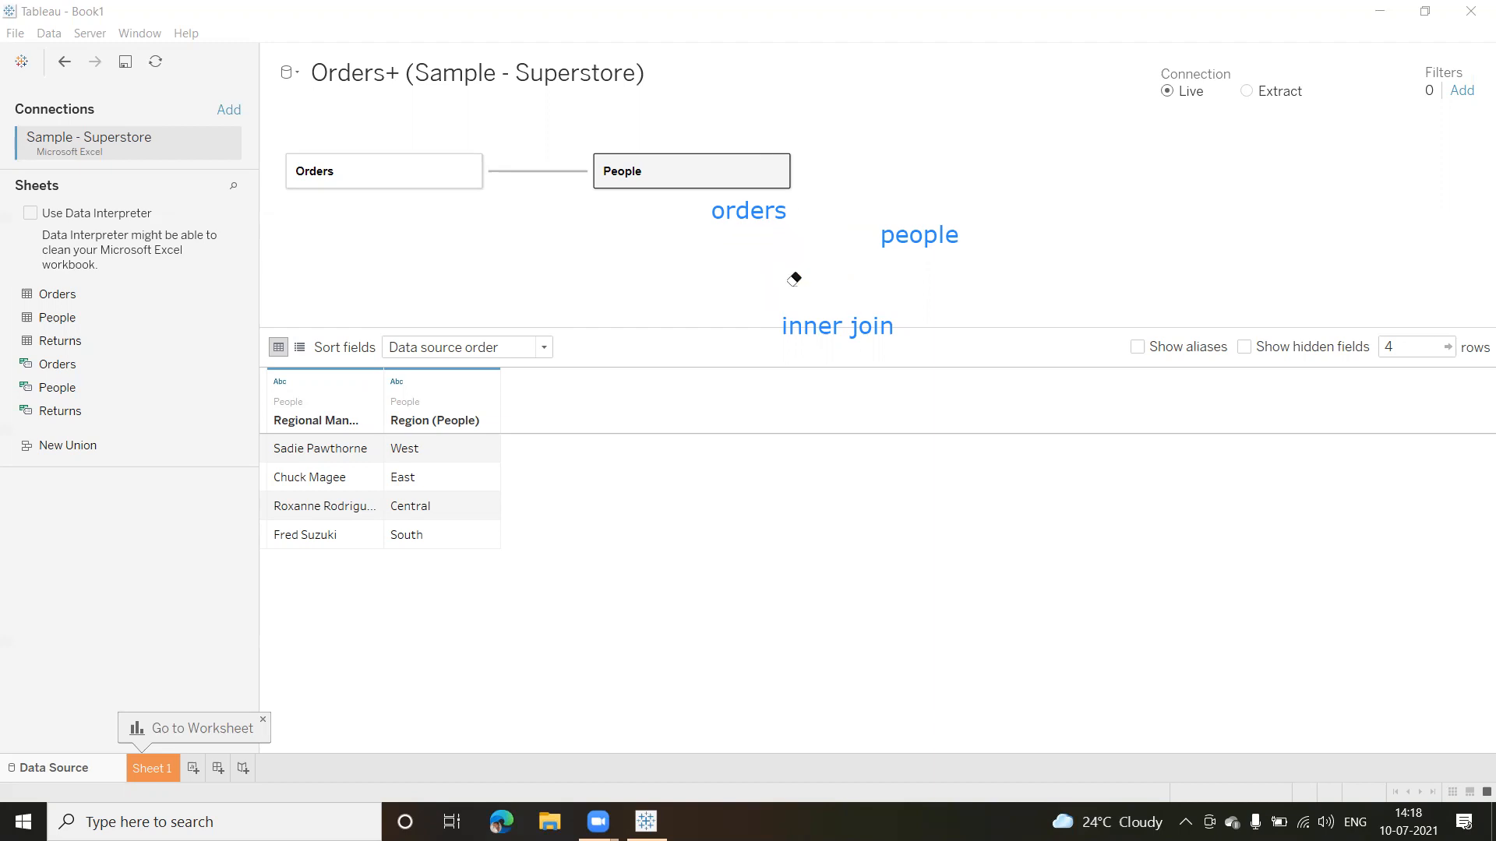
click(579, 222)
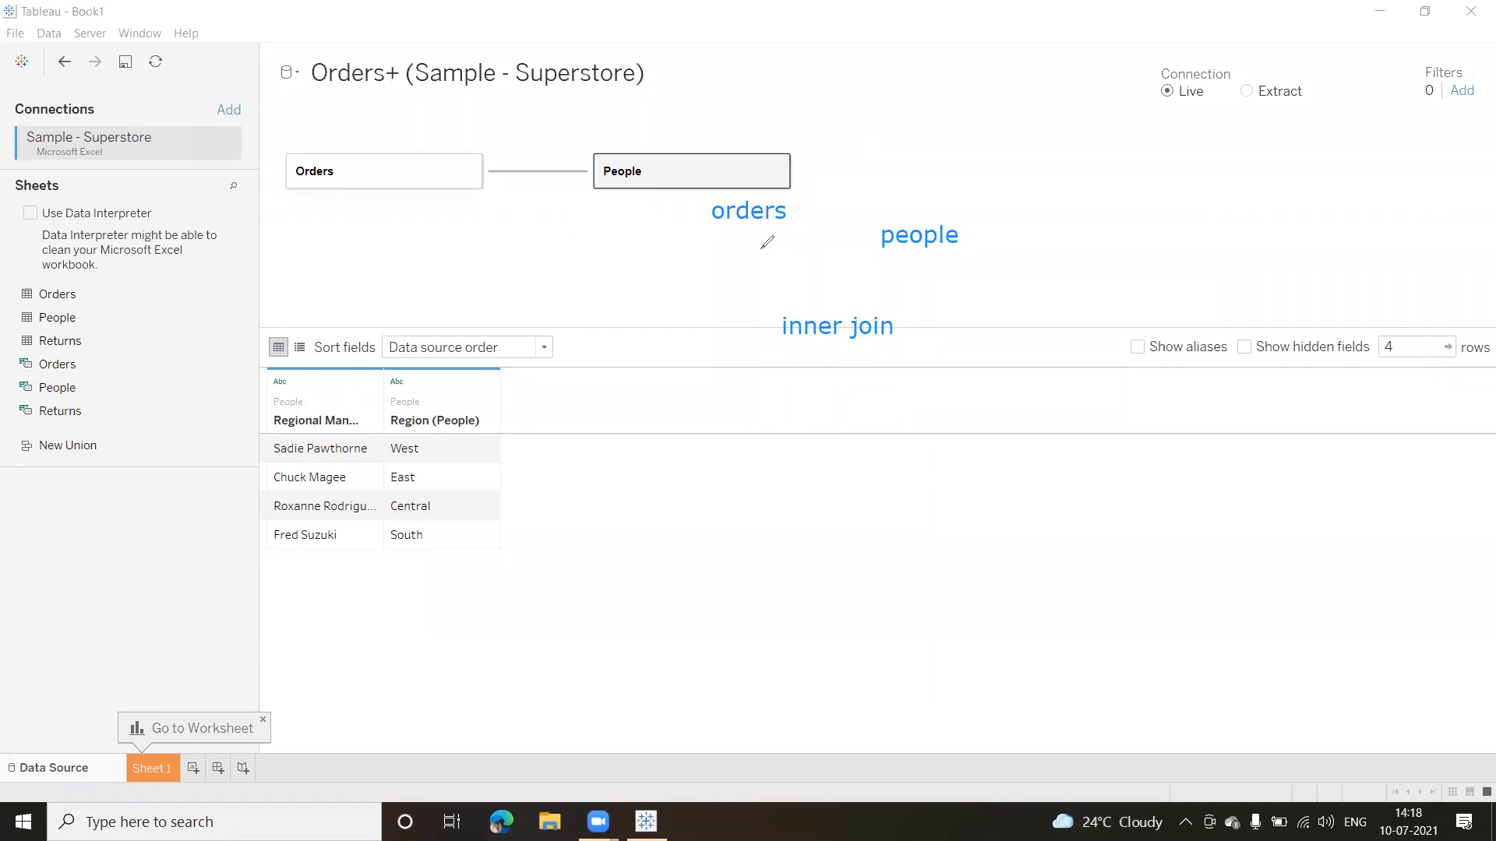
mouse_move(753, 233)
mouse_down()
mouse_move(736, 273)
mouse_move(771, 303)
mouse_move(813, 274)
mouse_move(779, 222)
mouse_move(751, 229)
mouse_up()
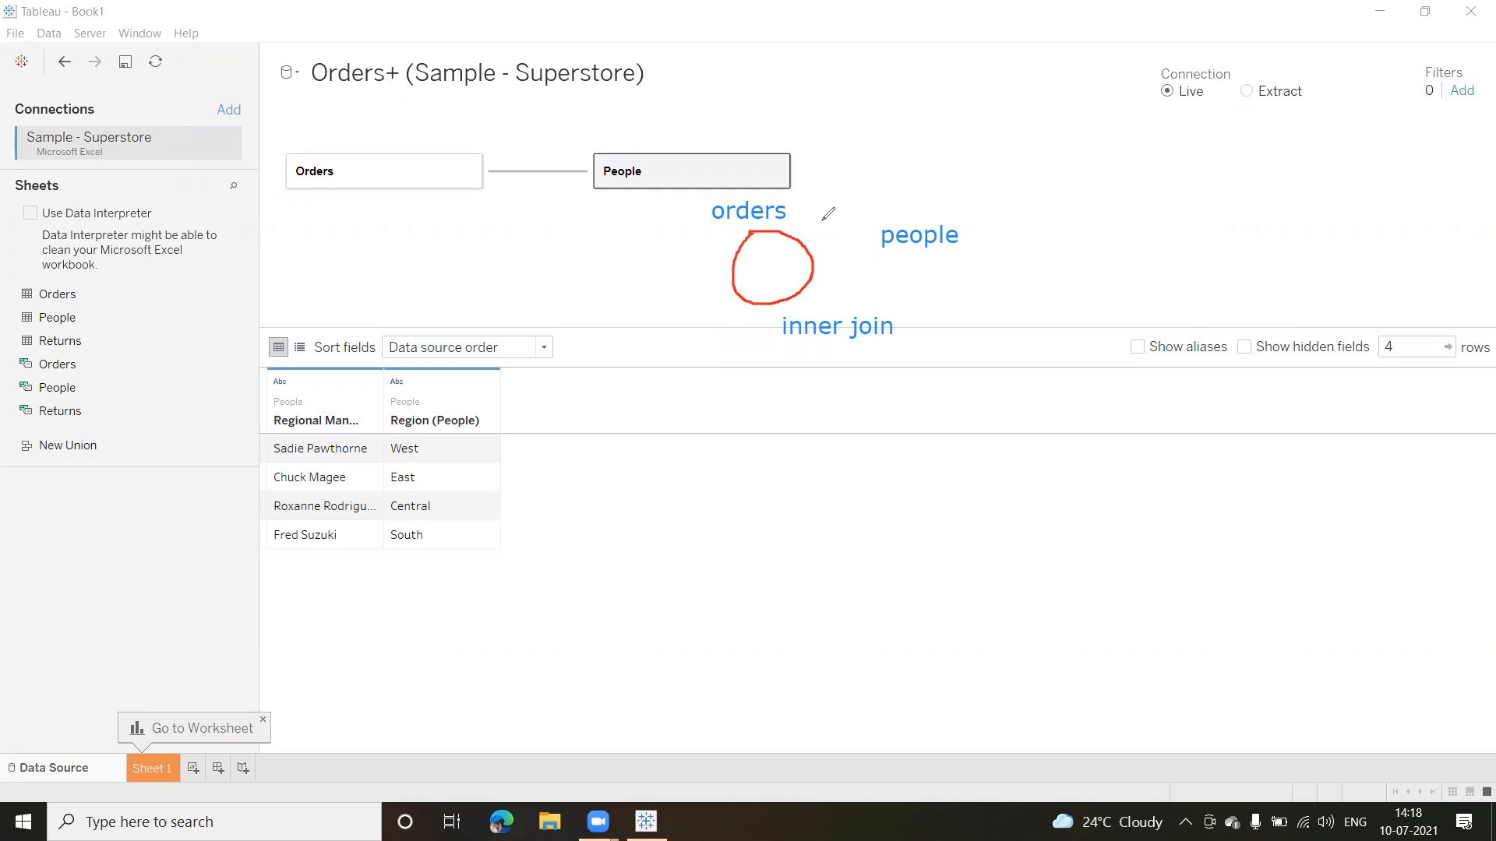
mouse_move(826, 225)
mouse_down()
mouse_move(788, 231)
mouse_move(781, 269)
mouse_move(814, 301)
mouse_move(836, 295)
mouse_move(826, 224)
mouse_up()
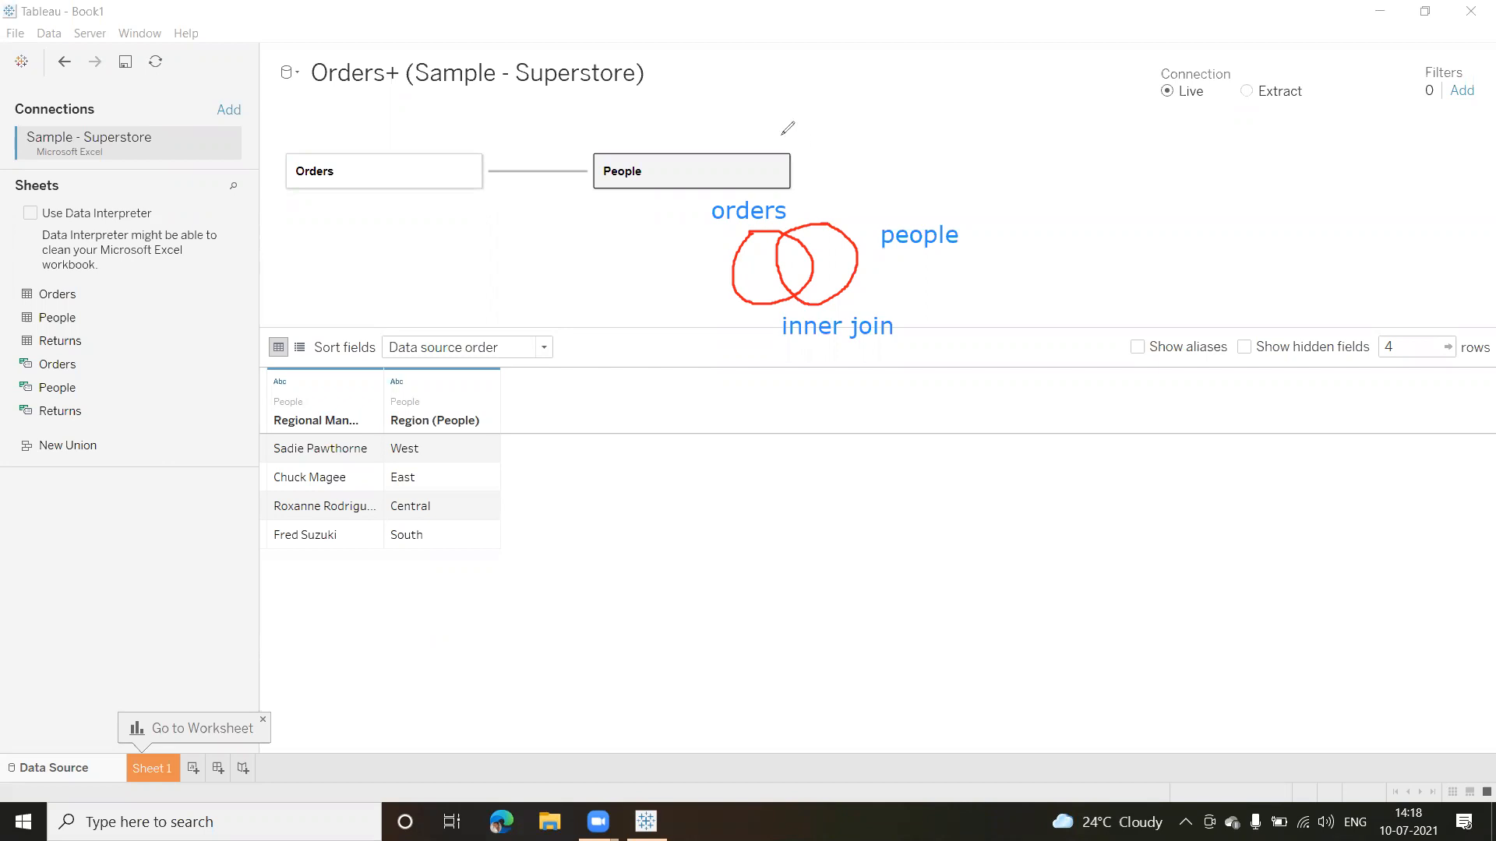
Erase both circles and the orders, people and inner join labels, then end the annotation.
click(773, 209)
click(773, 226)
click(798, 226)
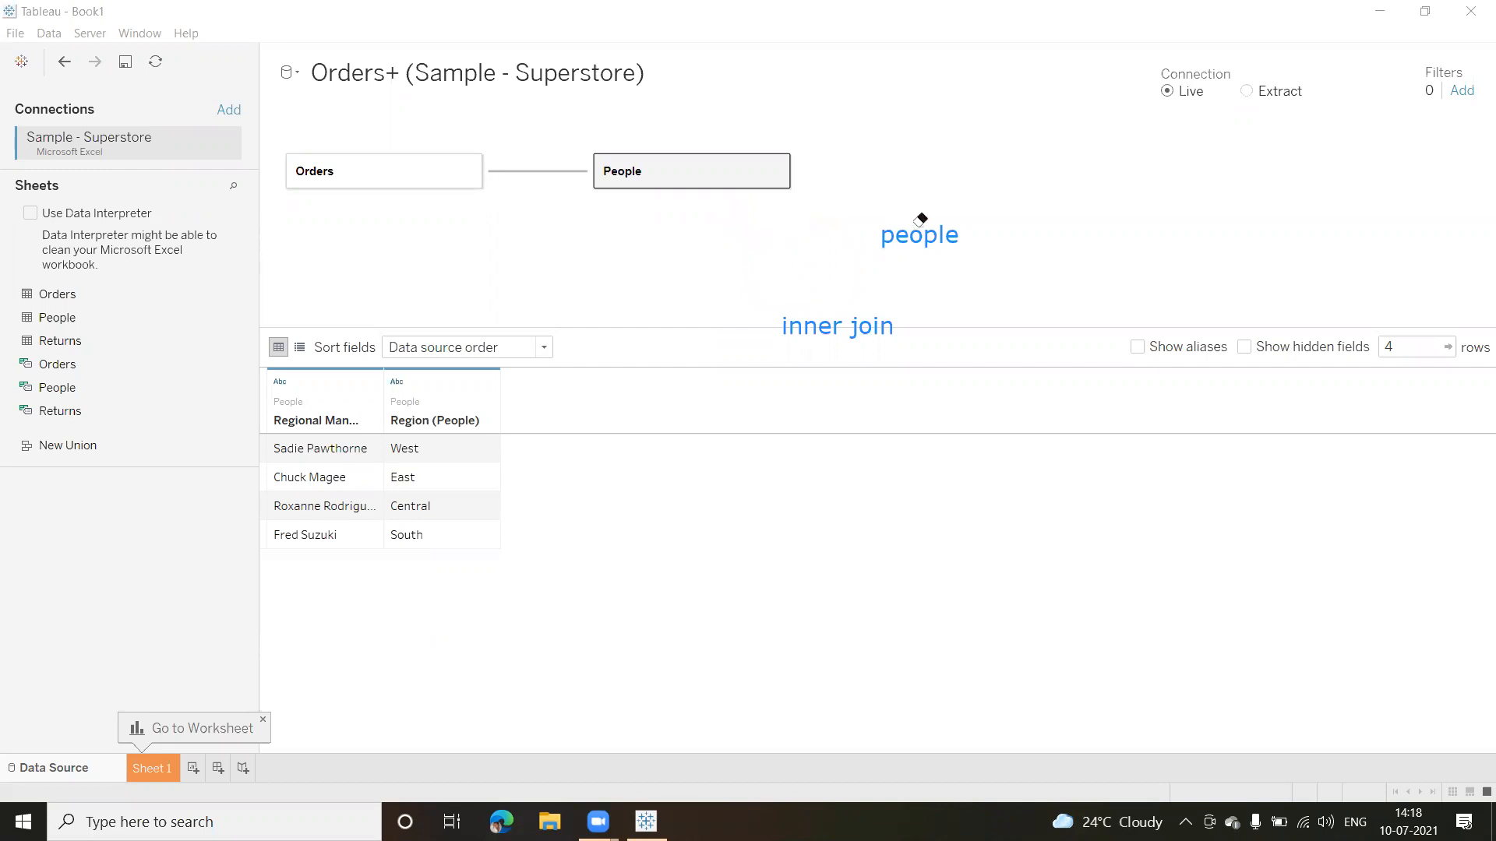
click(919, 228)
click(832, 324)
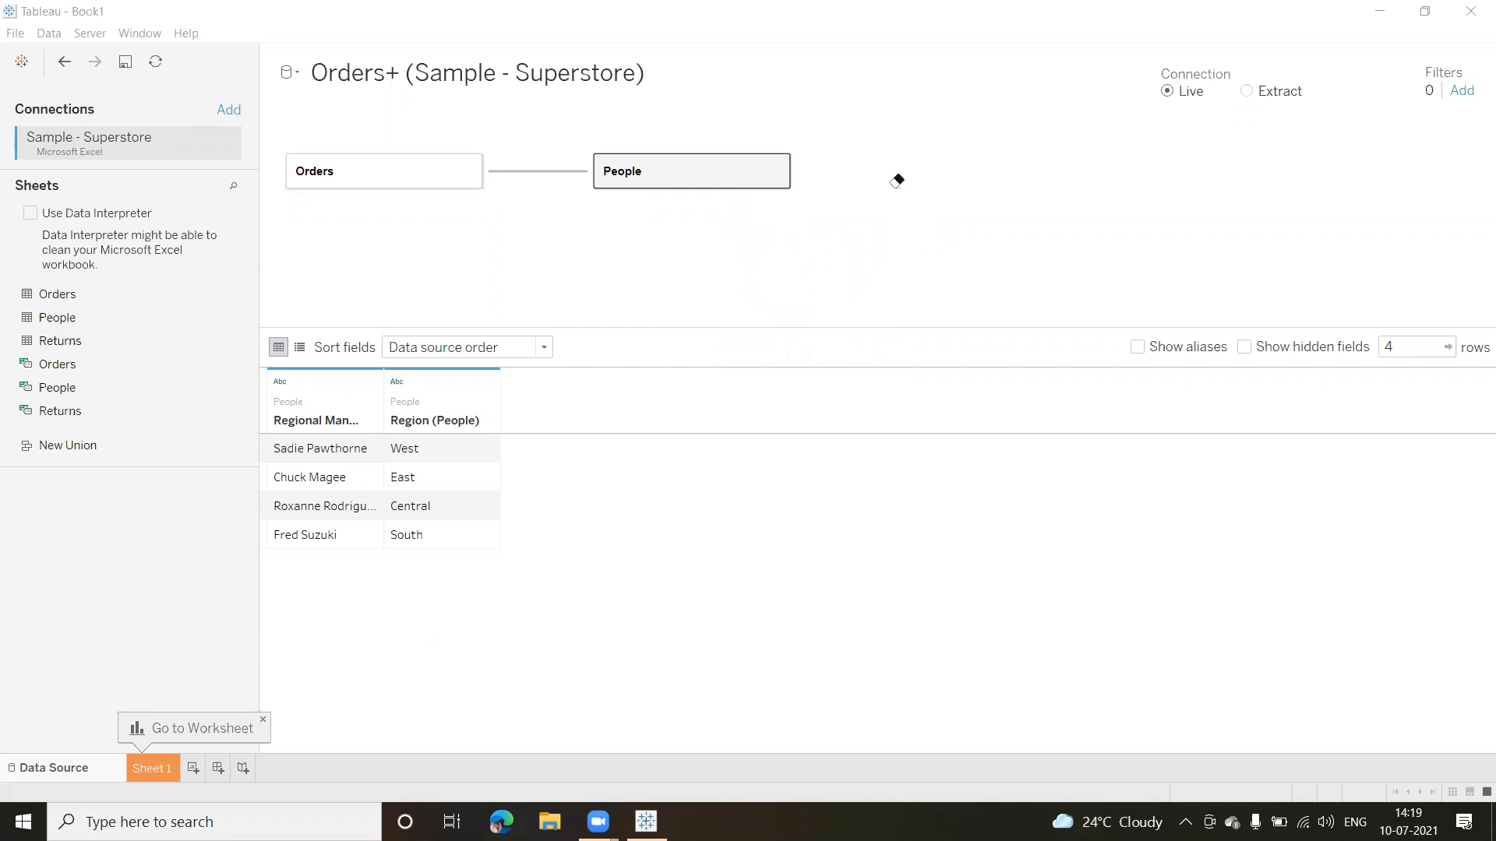
click(1081, 101)
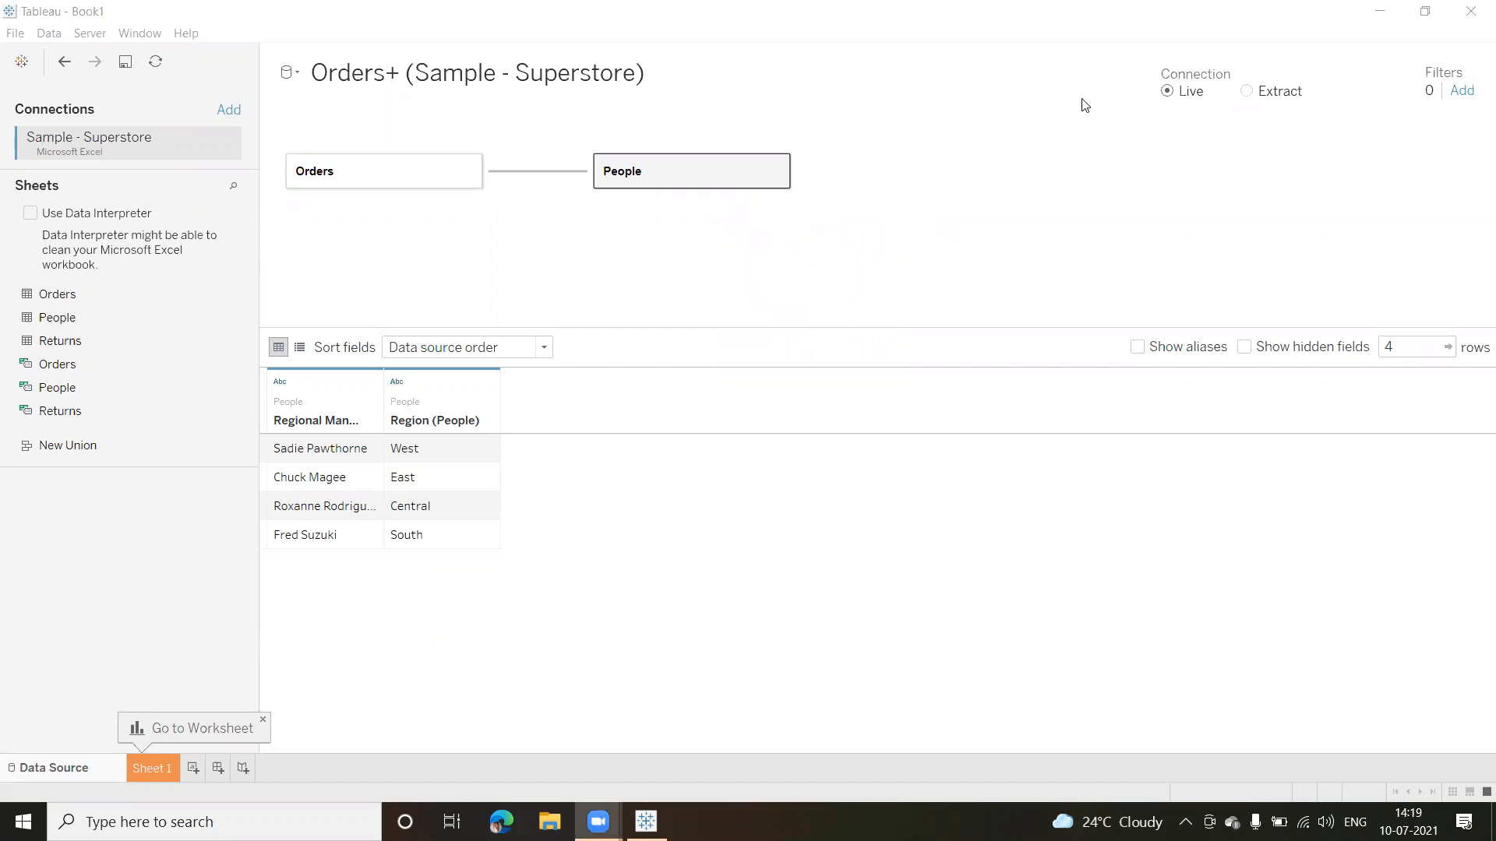
In the Orders–People relationship's performance options, set the Orders side's referential integrity to All records match.
click(531, 172)
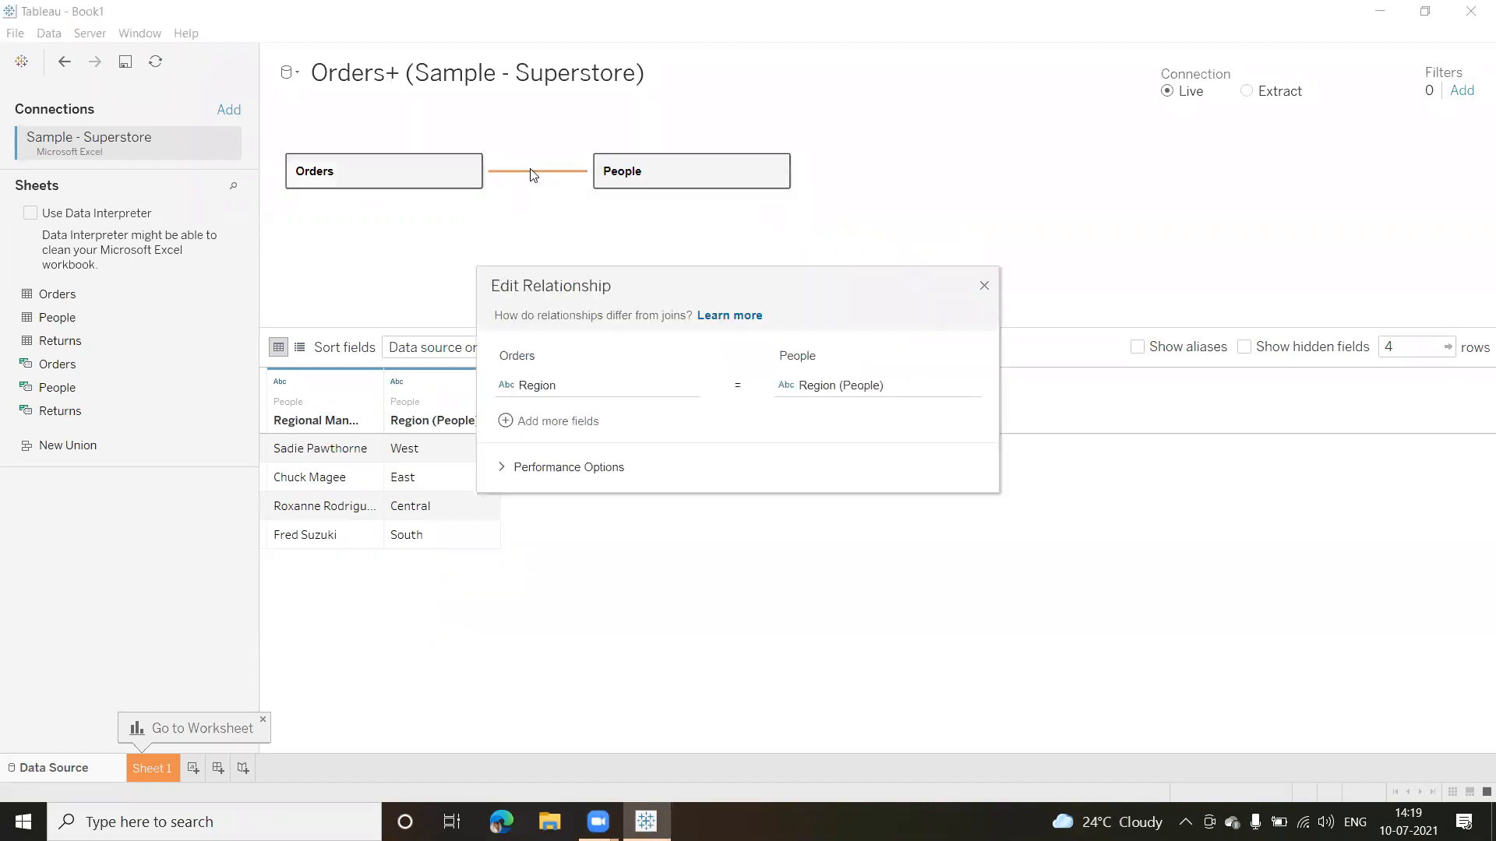
drag(710, 280, 900, 77)
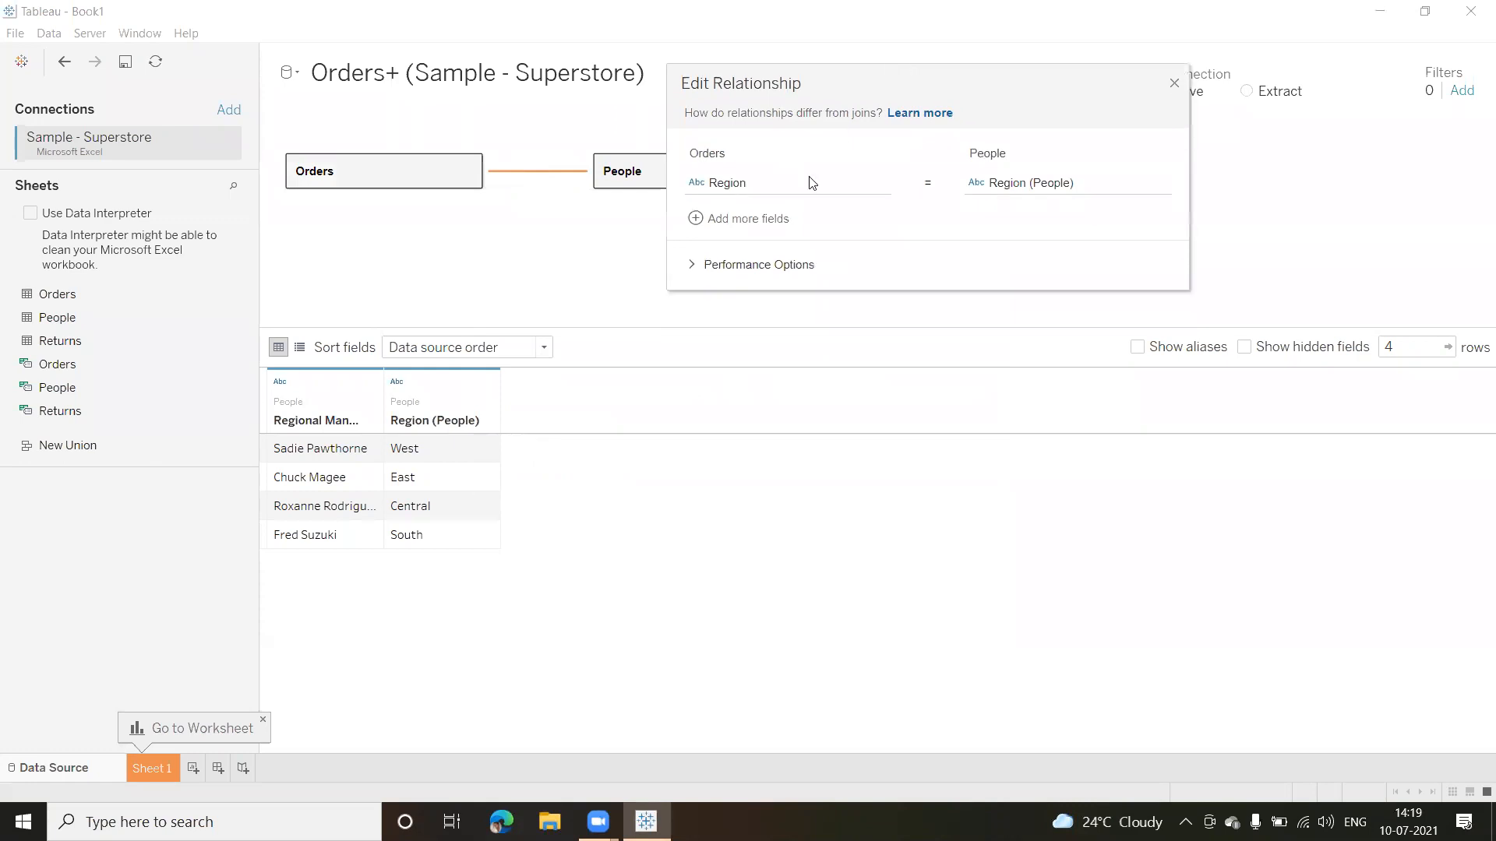
click(711, 268)
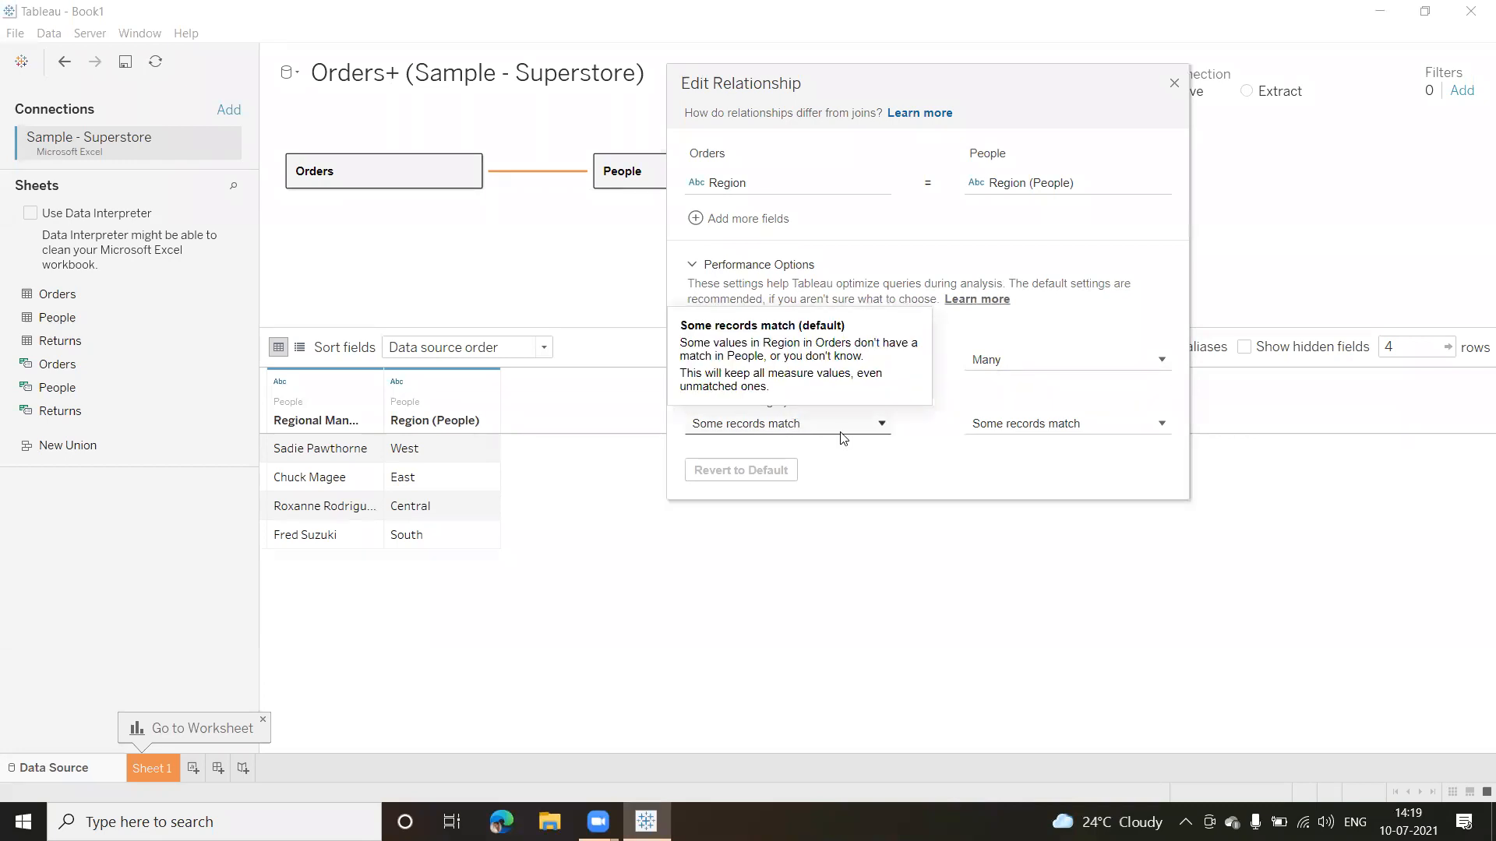
click(882, 427)
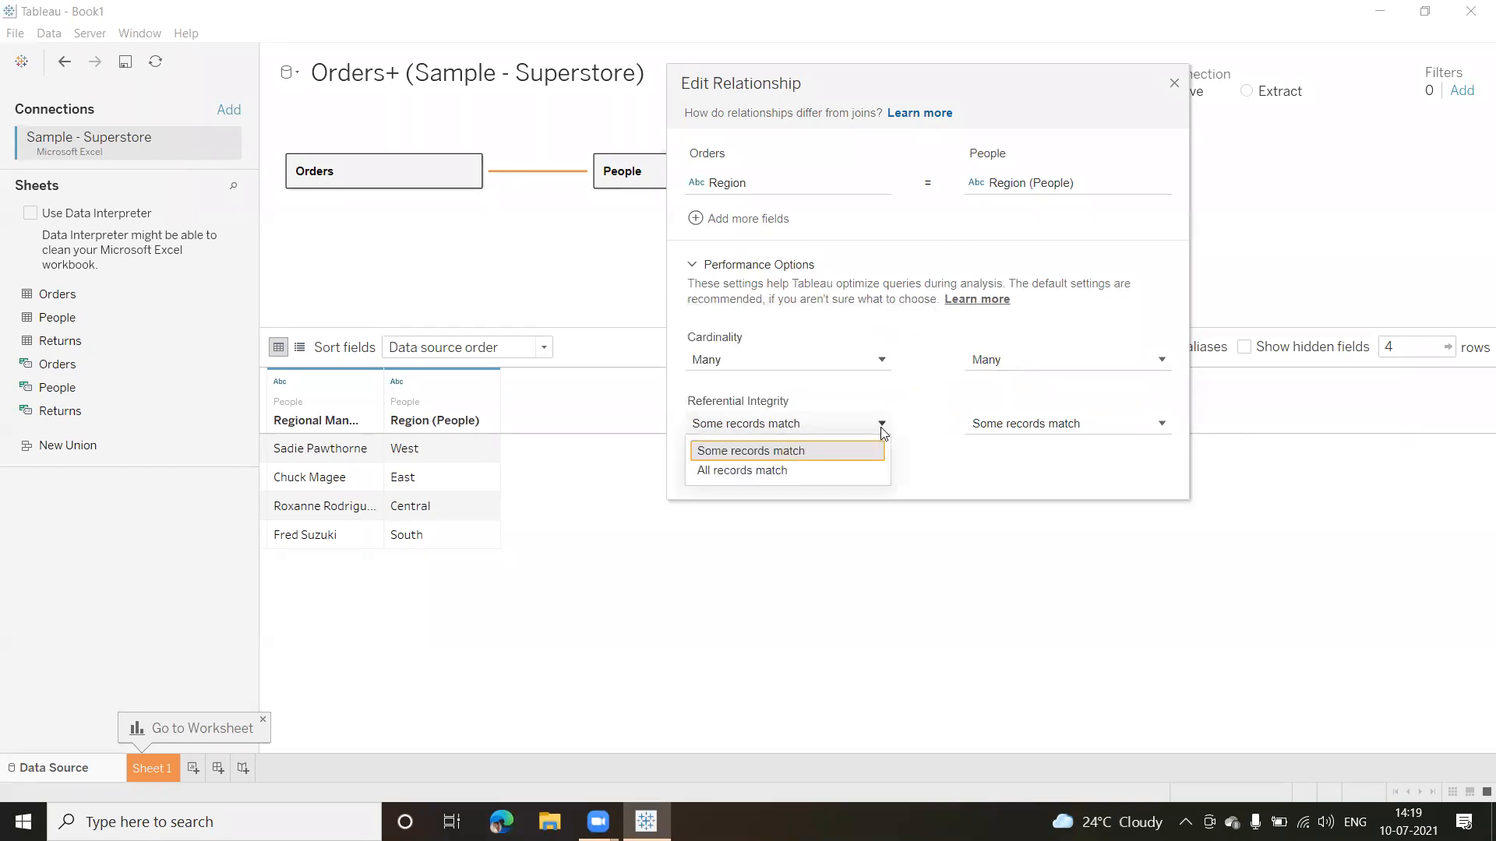
click(756, 473)
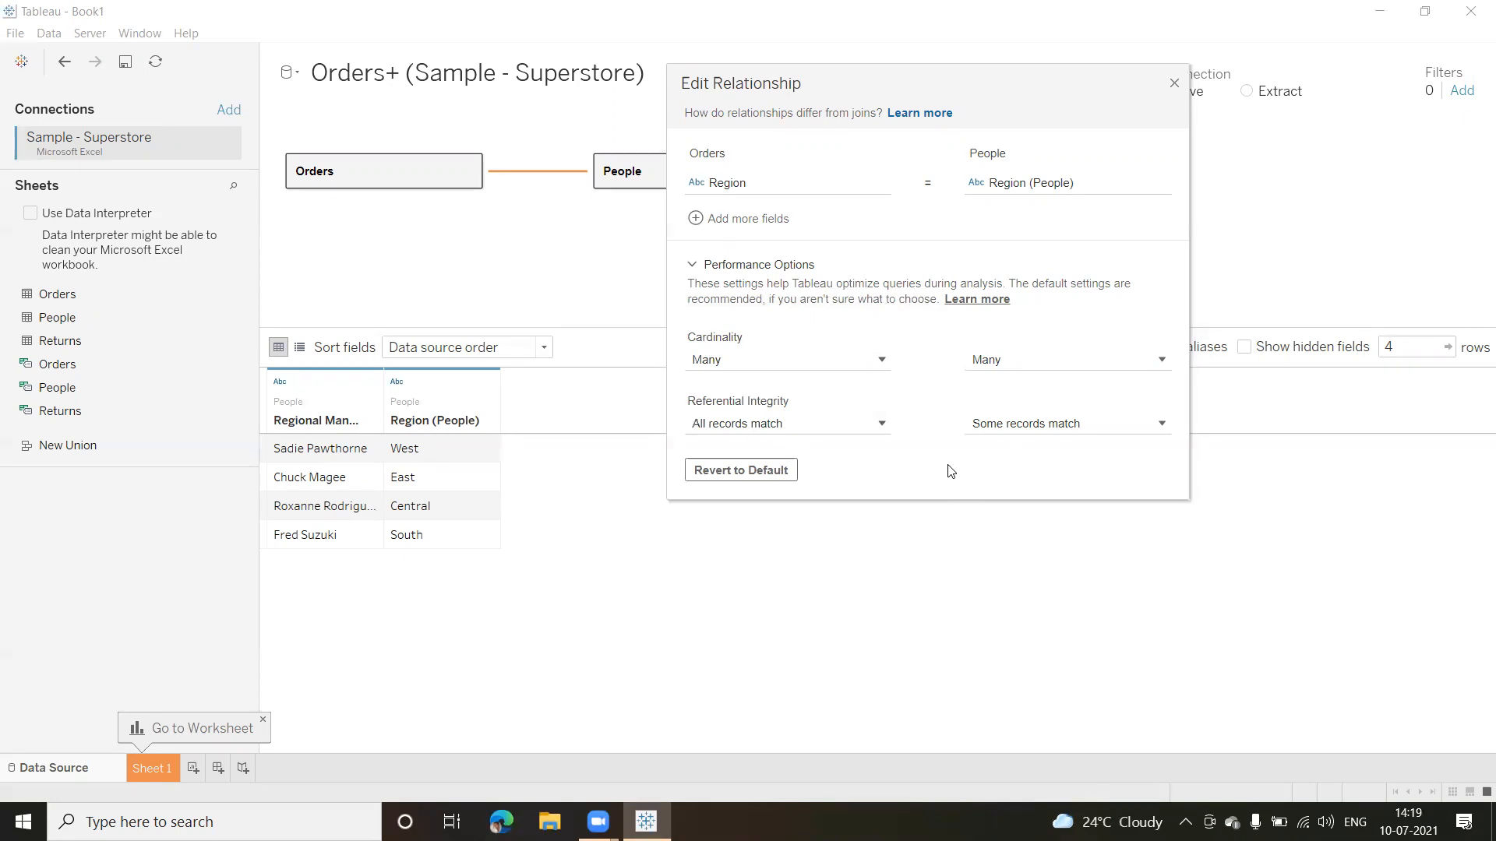
Restore the Orders side's referential integrity to Some records match and close the relationship settings.
click(885, 426)
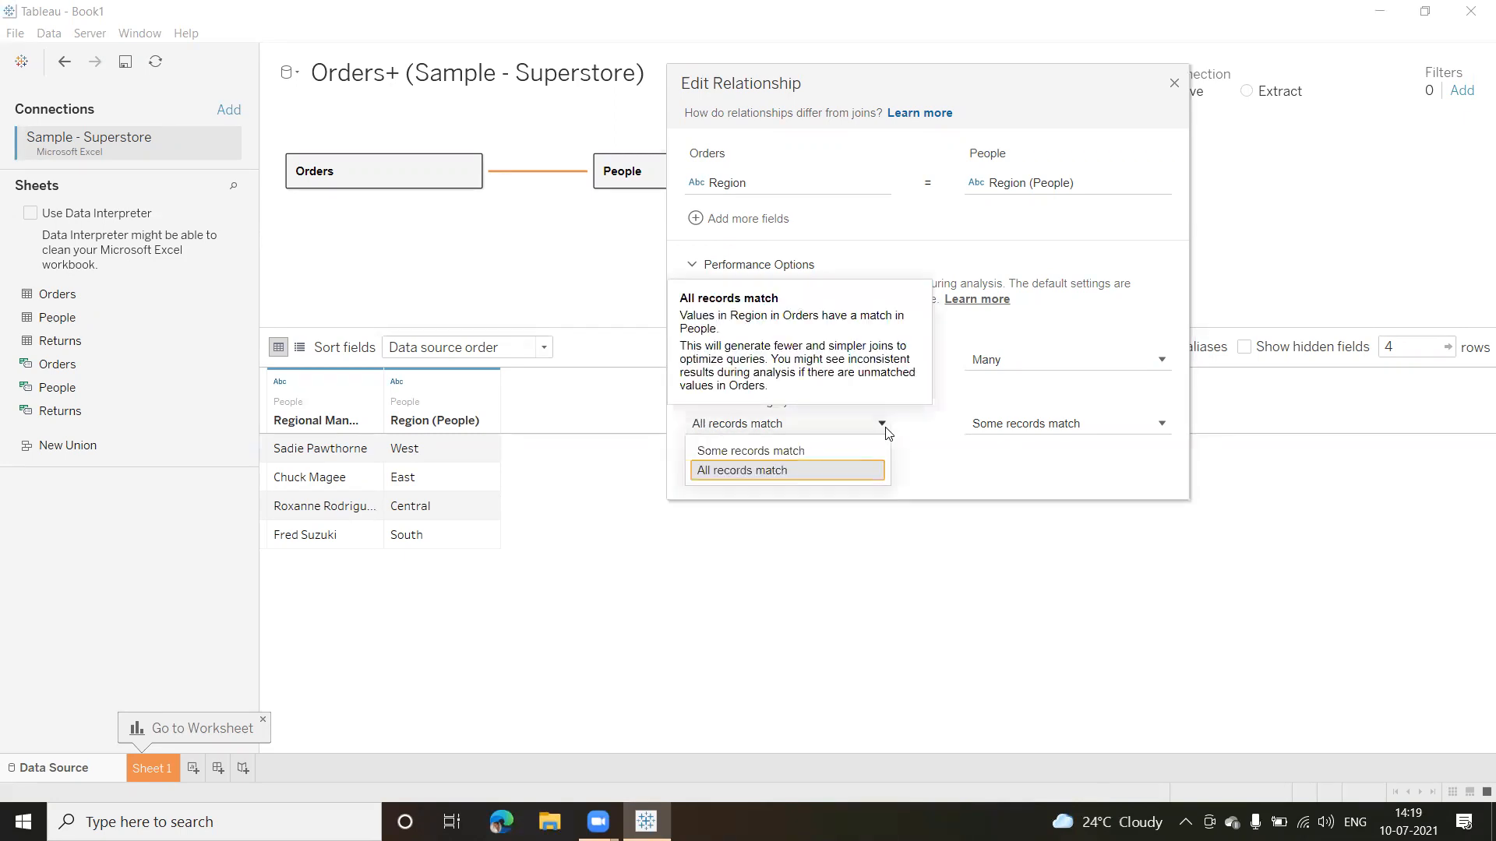
click(754, 452)
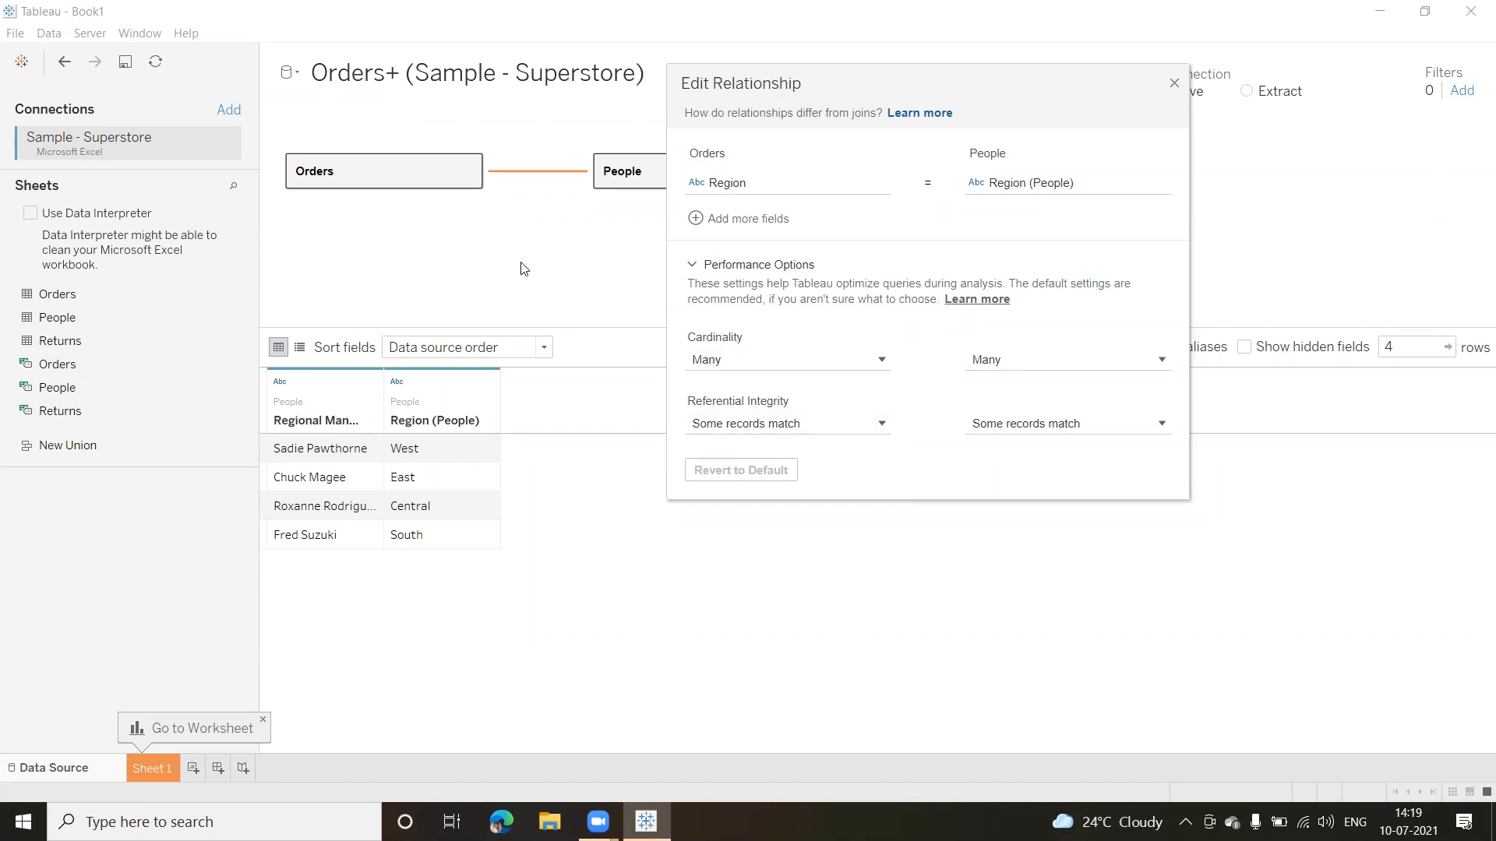
click(1173, 84)
Preview the Orders table, then place its Region field on the rows of Sheet 1.
click(380, 173)
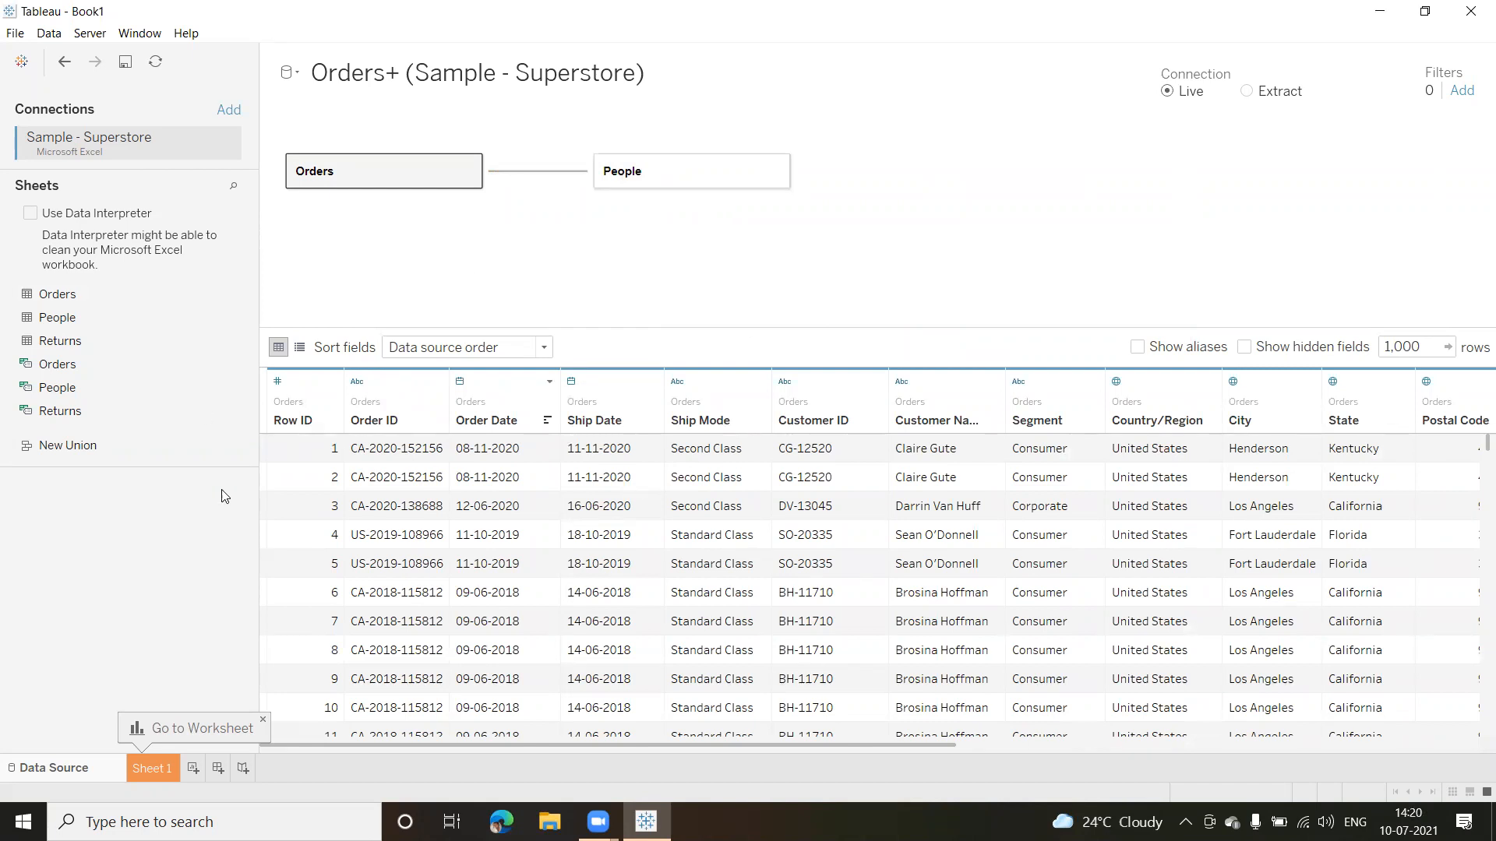
click(148, 771)
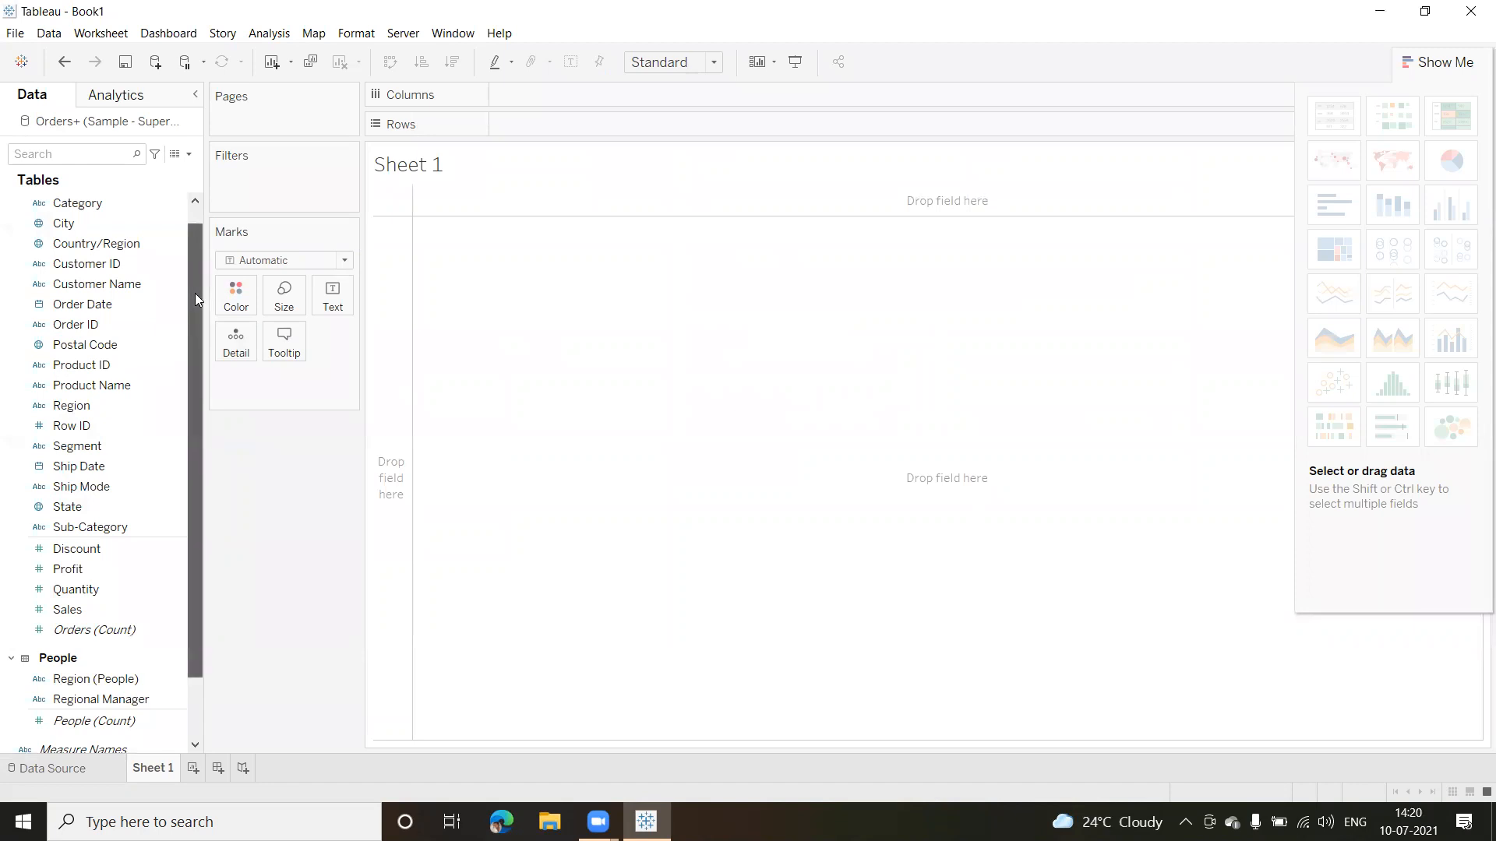
drag(195, 293, 196, 423)
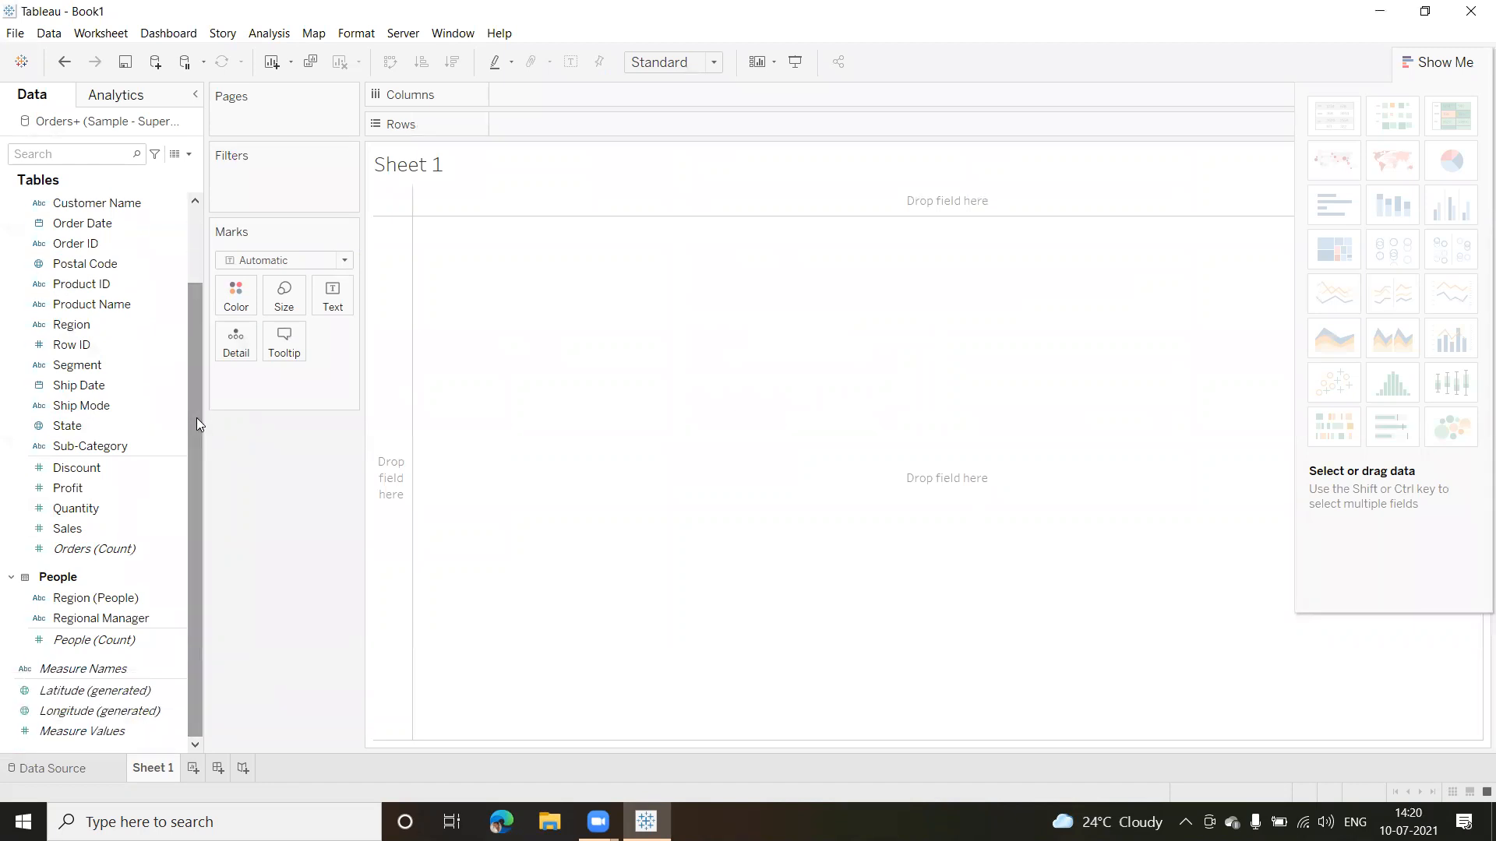
click(81, 600)
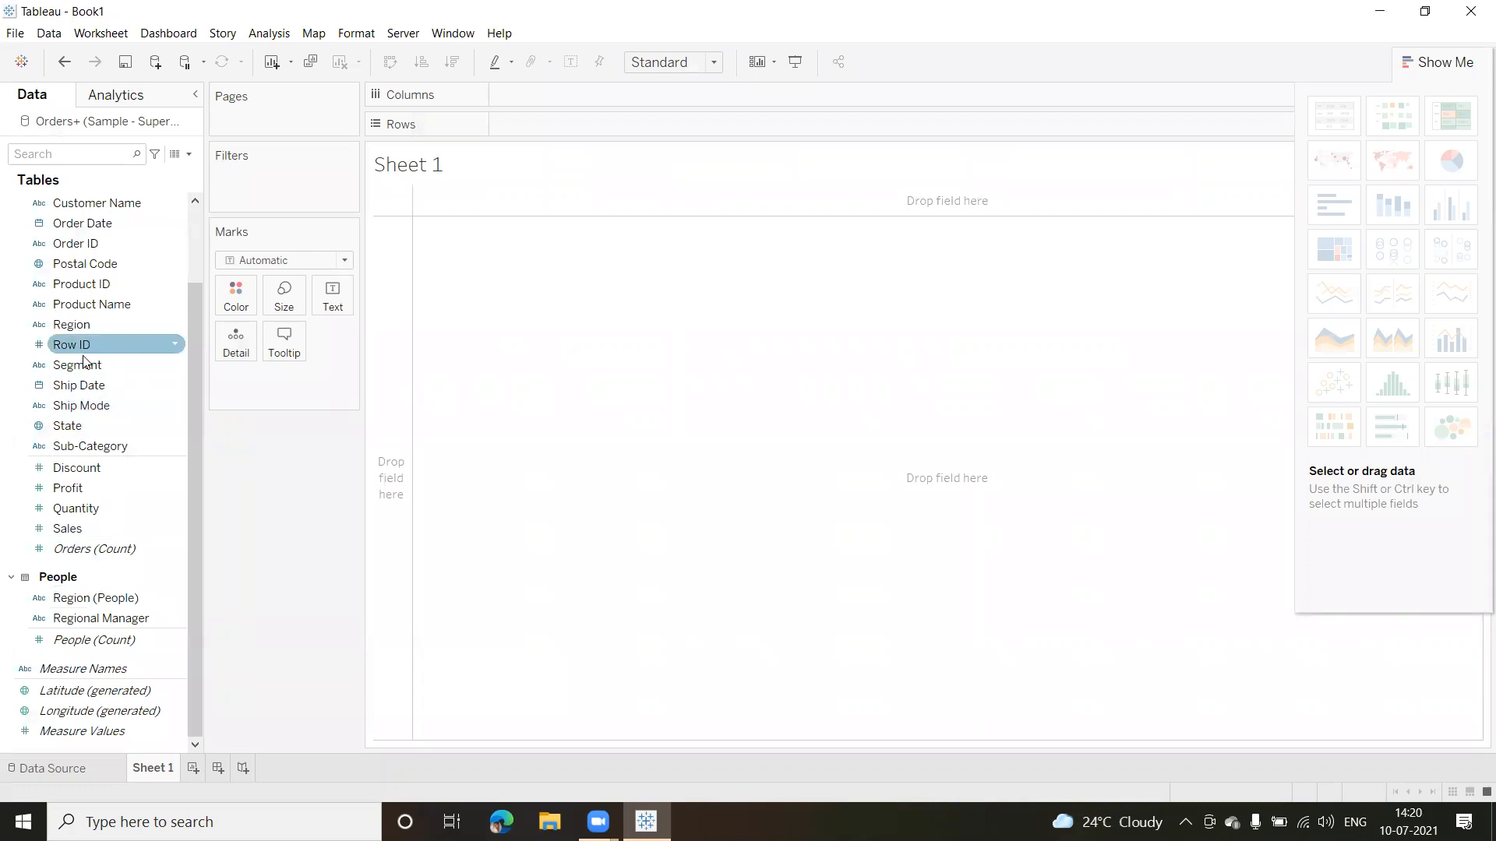
drag(75, 324, 604, 126)
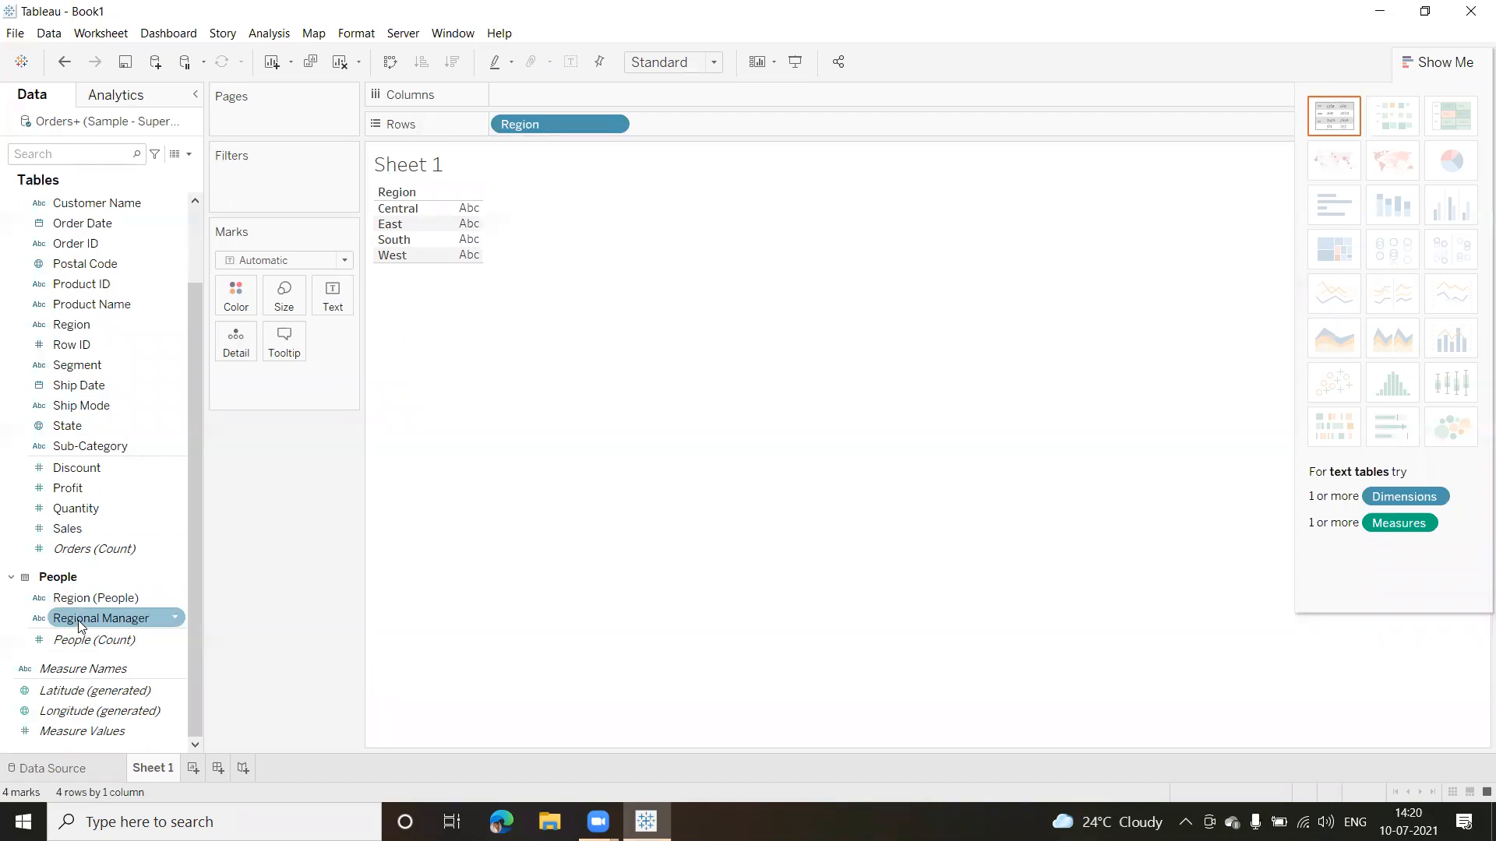
Try People (Count) on the columns, then clear that field and Region from the sheet.
drag(74, 645, 562, 98)
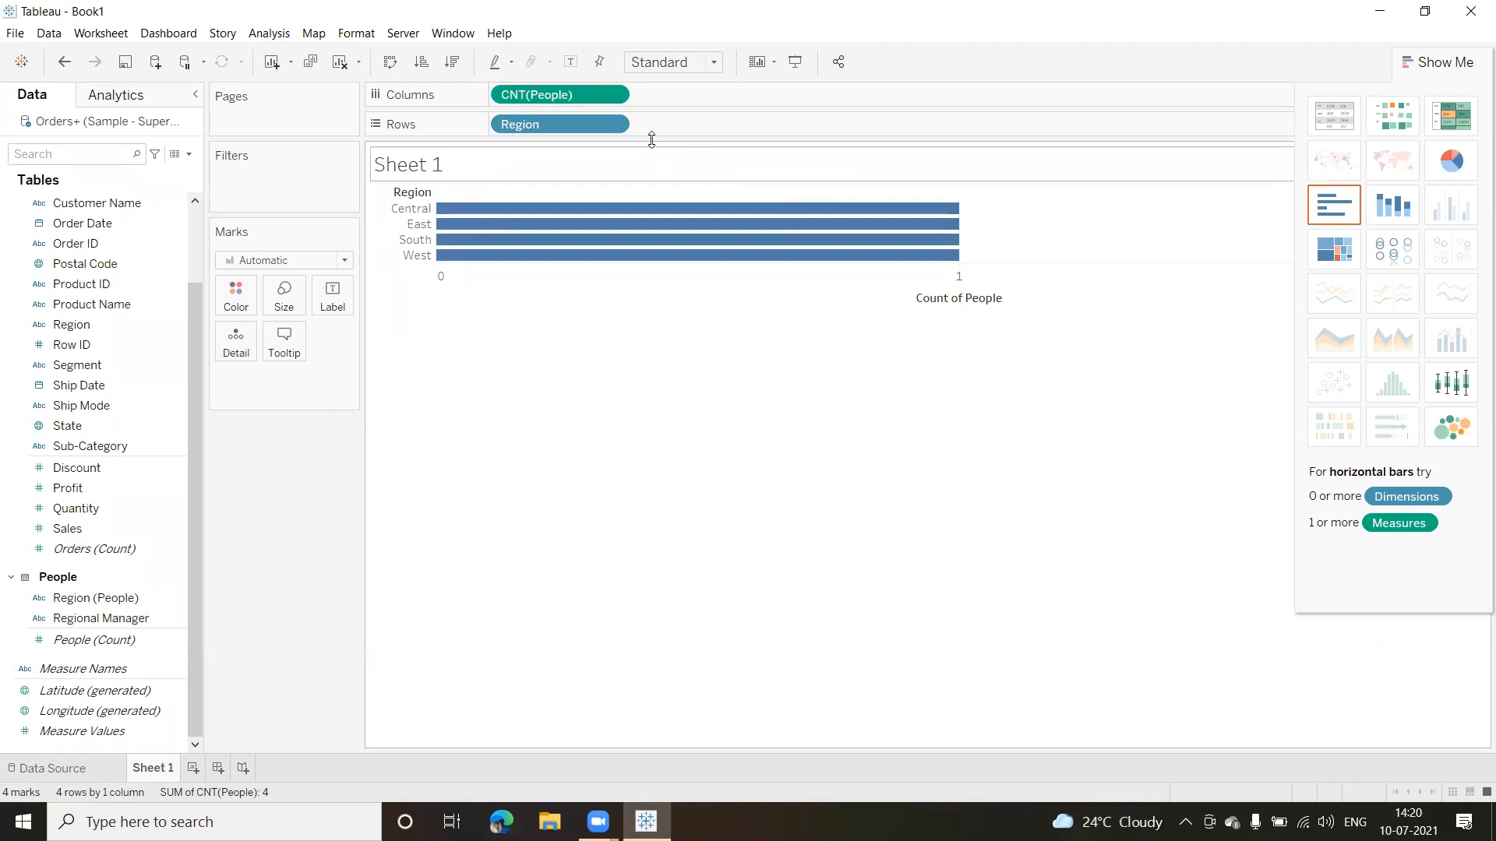
drag(568, 94, 304, 496)
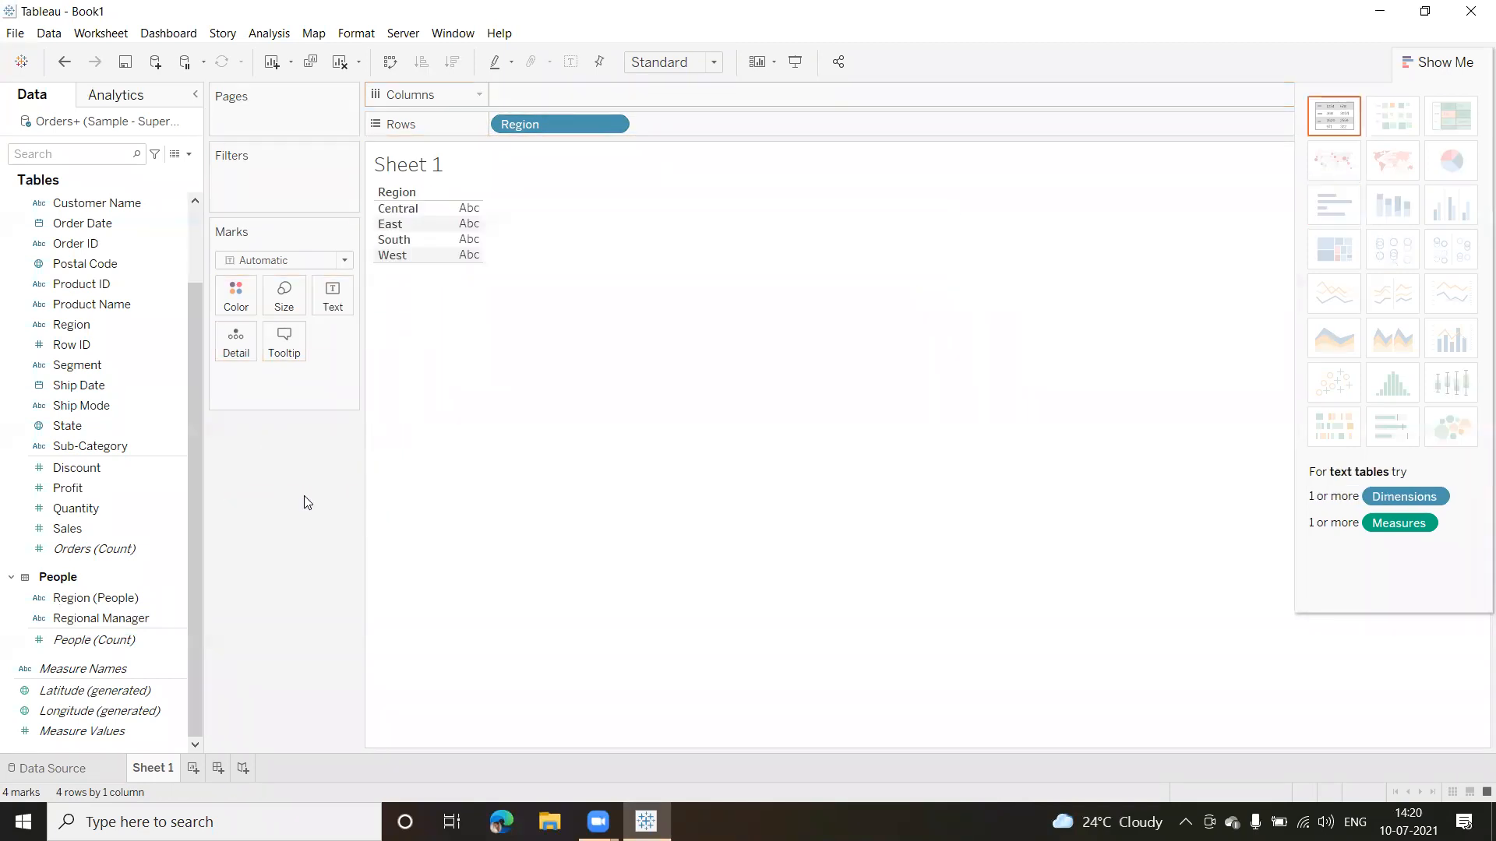
click(70, 624)
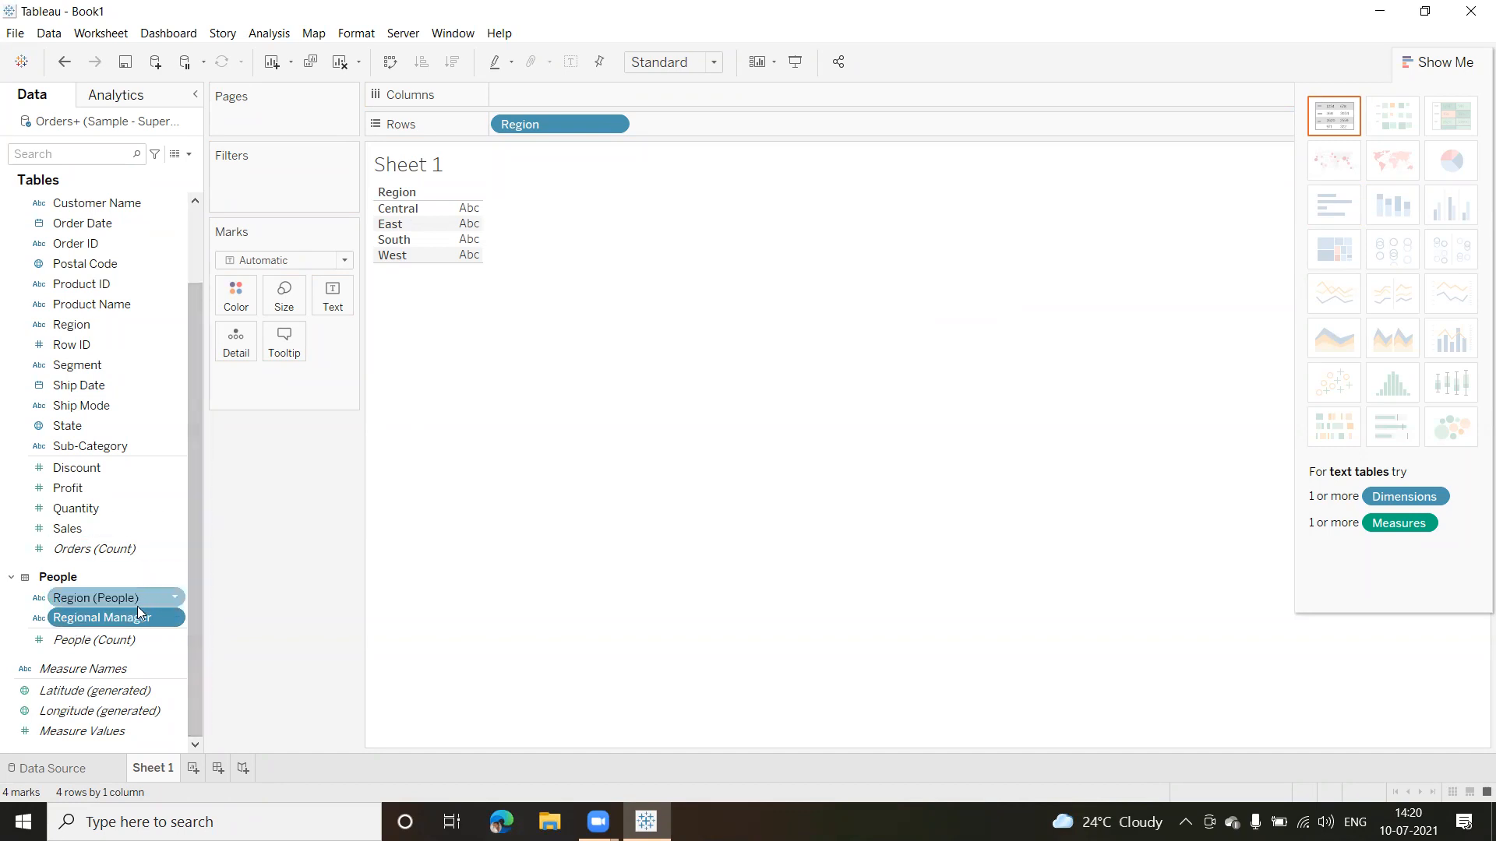
drag(564, 120, 300, 469)
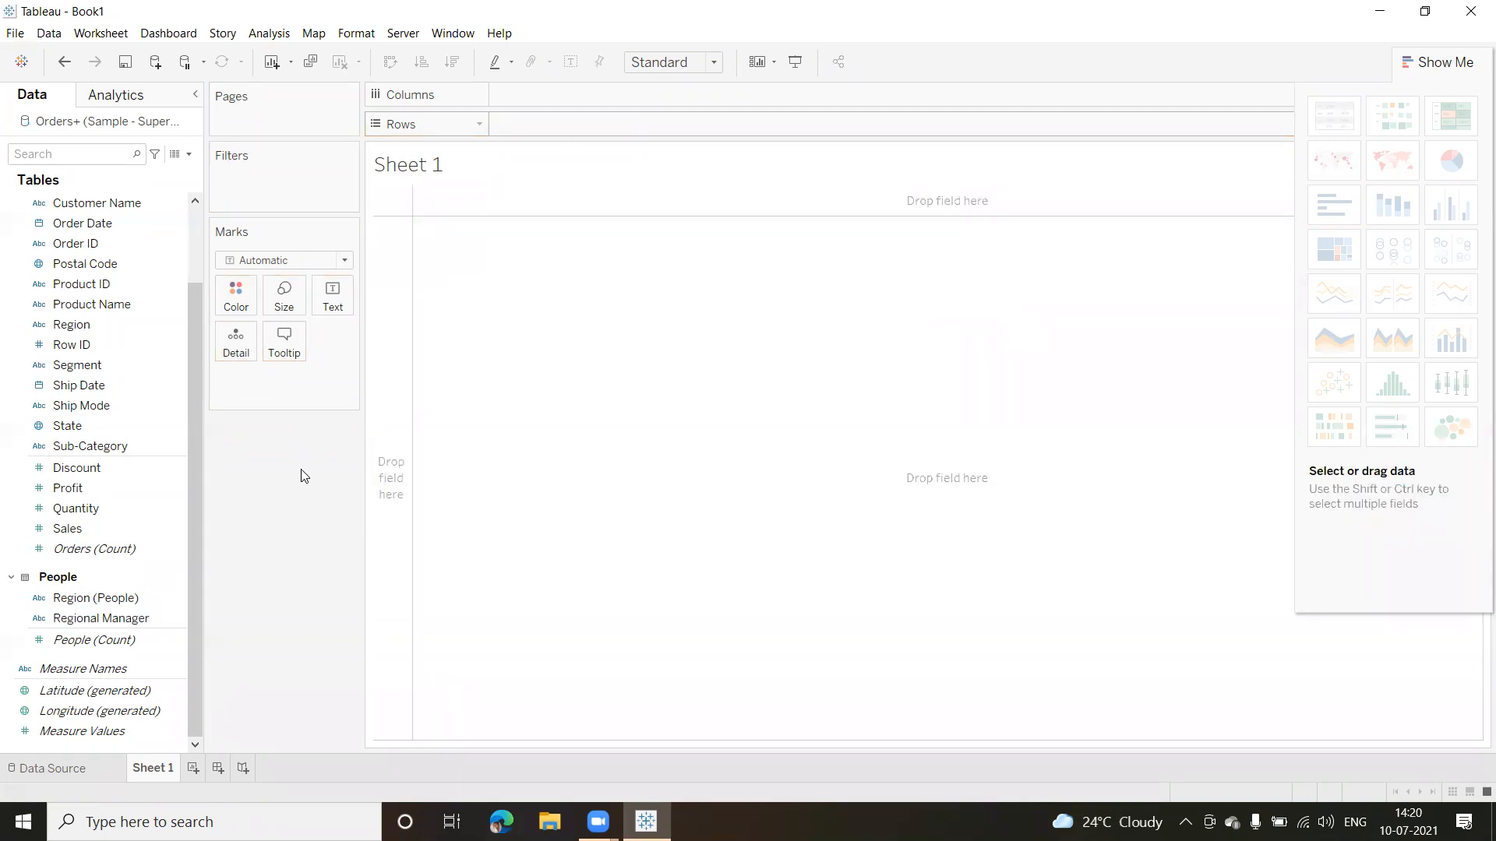
Add the Returns table to the data source, related to Orders on Order ID.
click(53, 768)
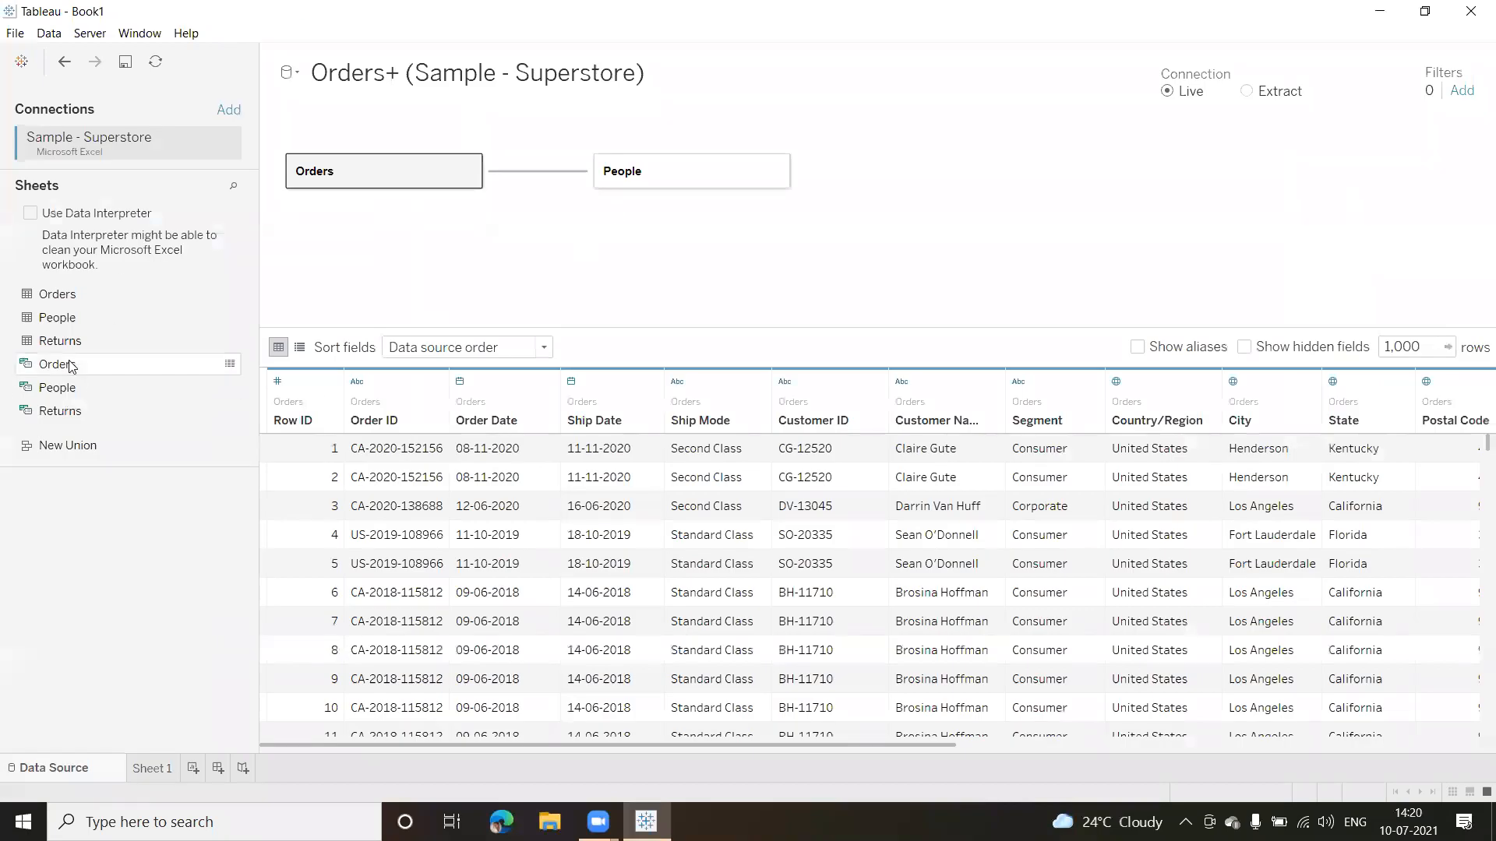
drag(60, 345, 574, 262)
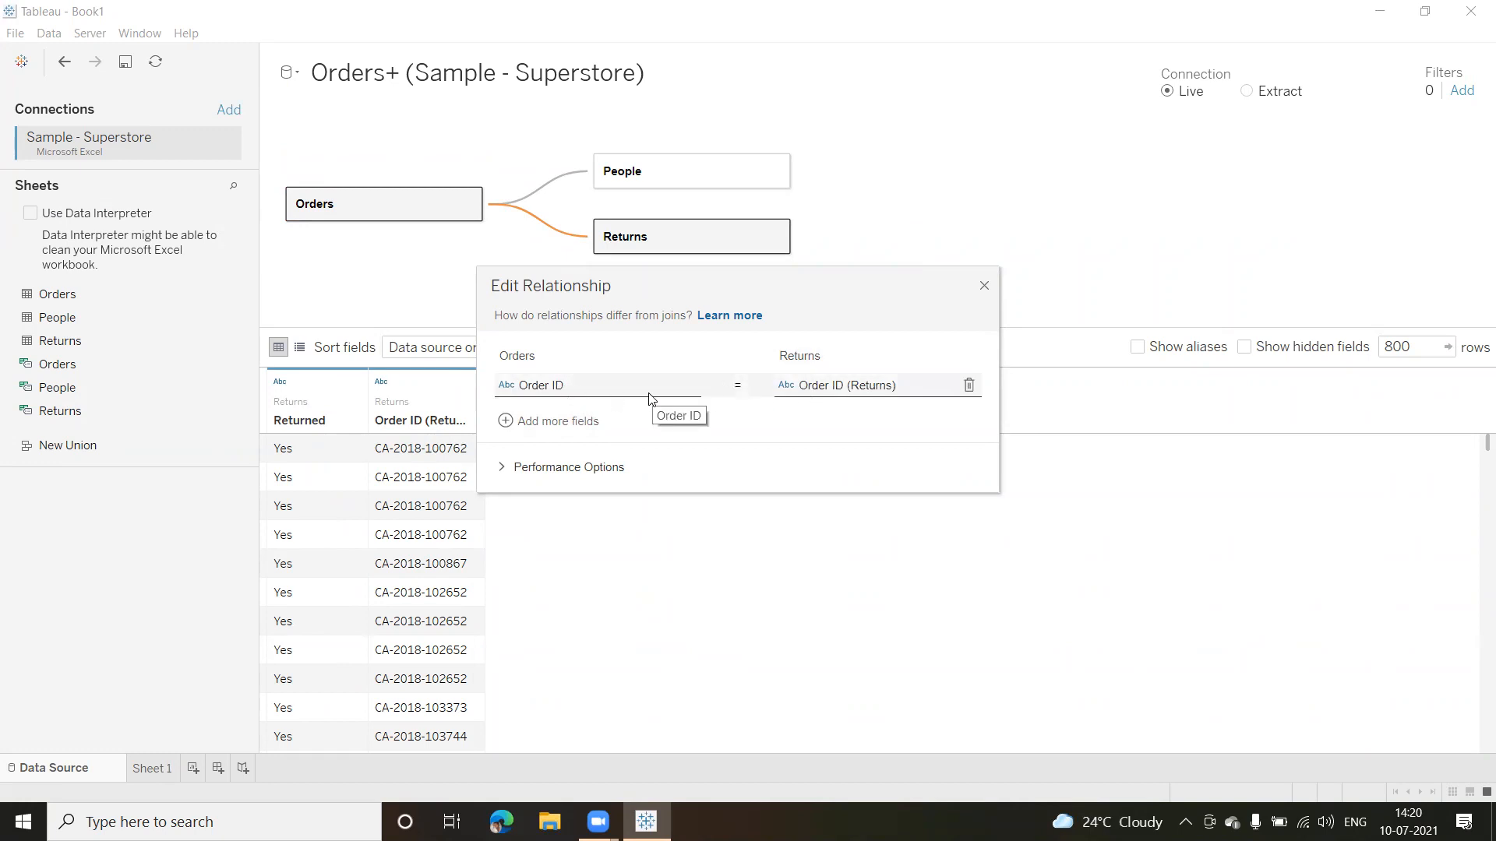
click(985, 285)
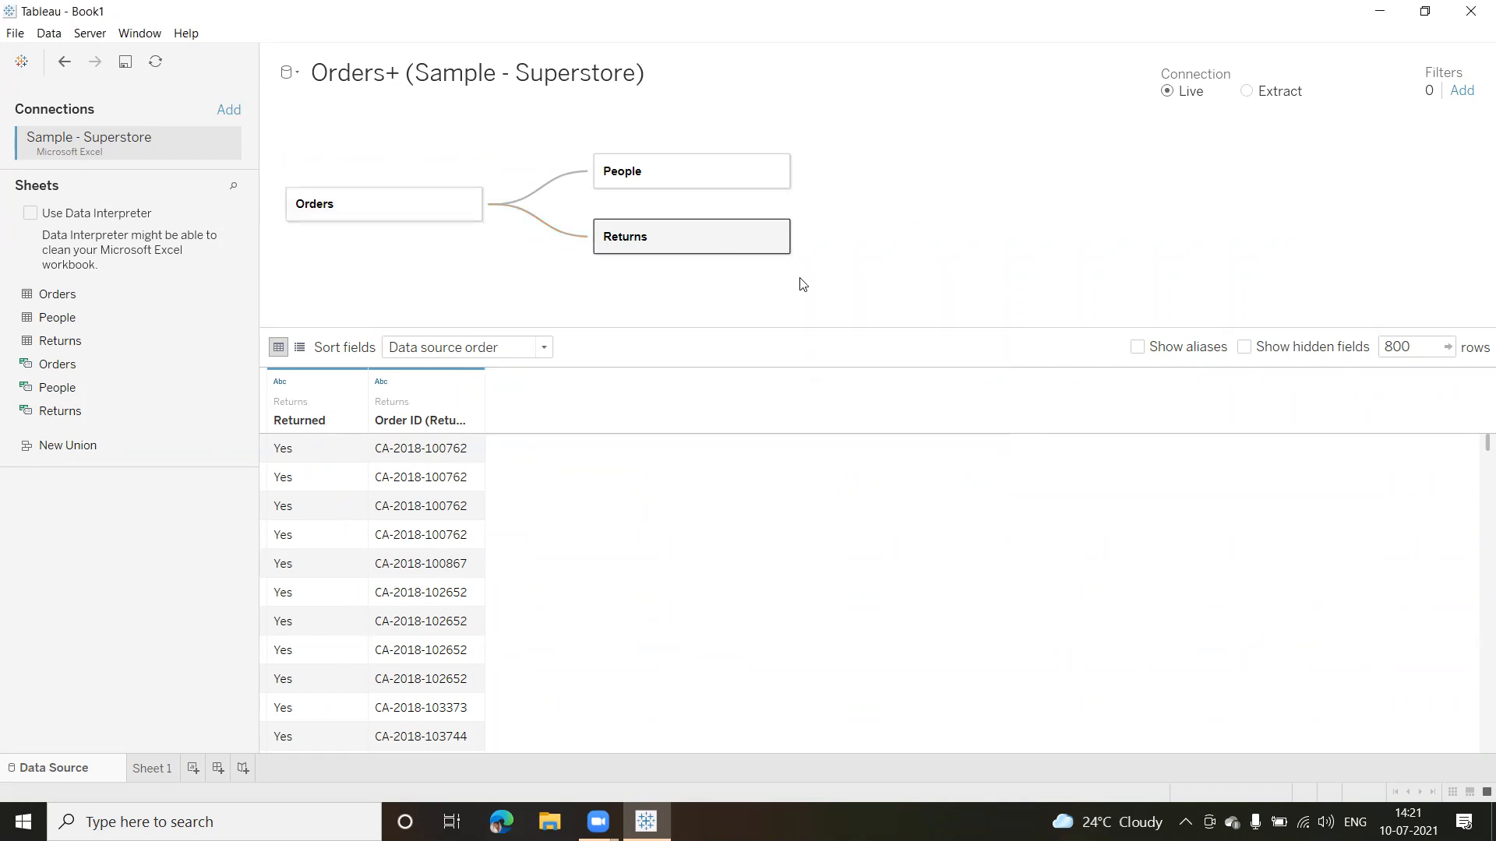
Examine the fields of the Orders, People and Returns tables available in Sheet 1.
click(156, 769)
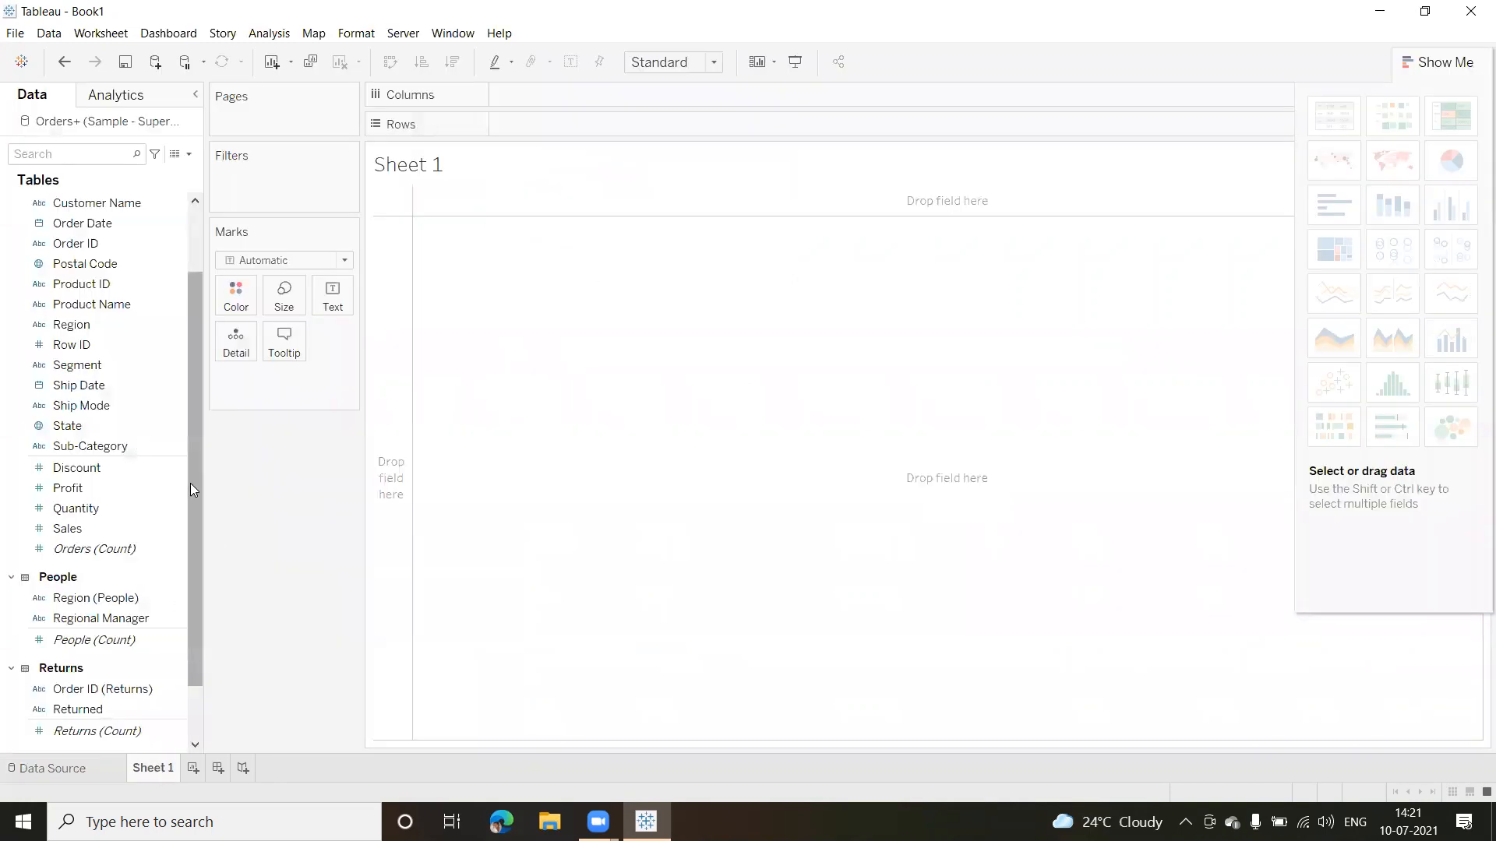
drag(190, 481, 192, 598)
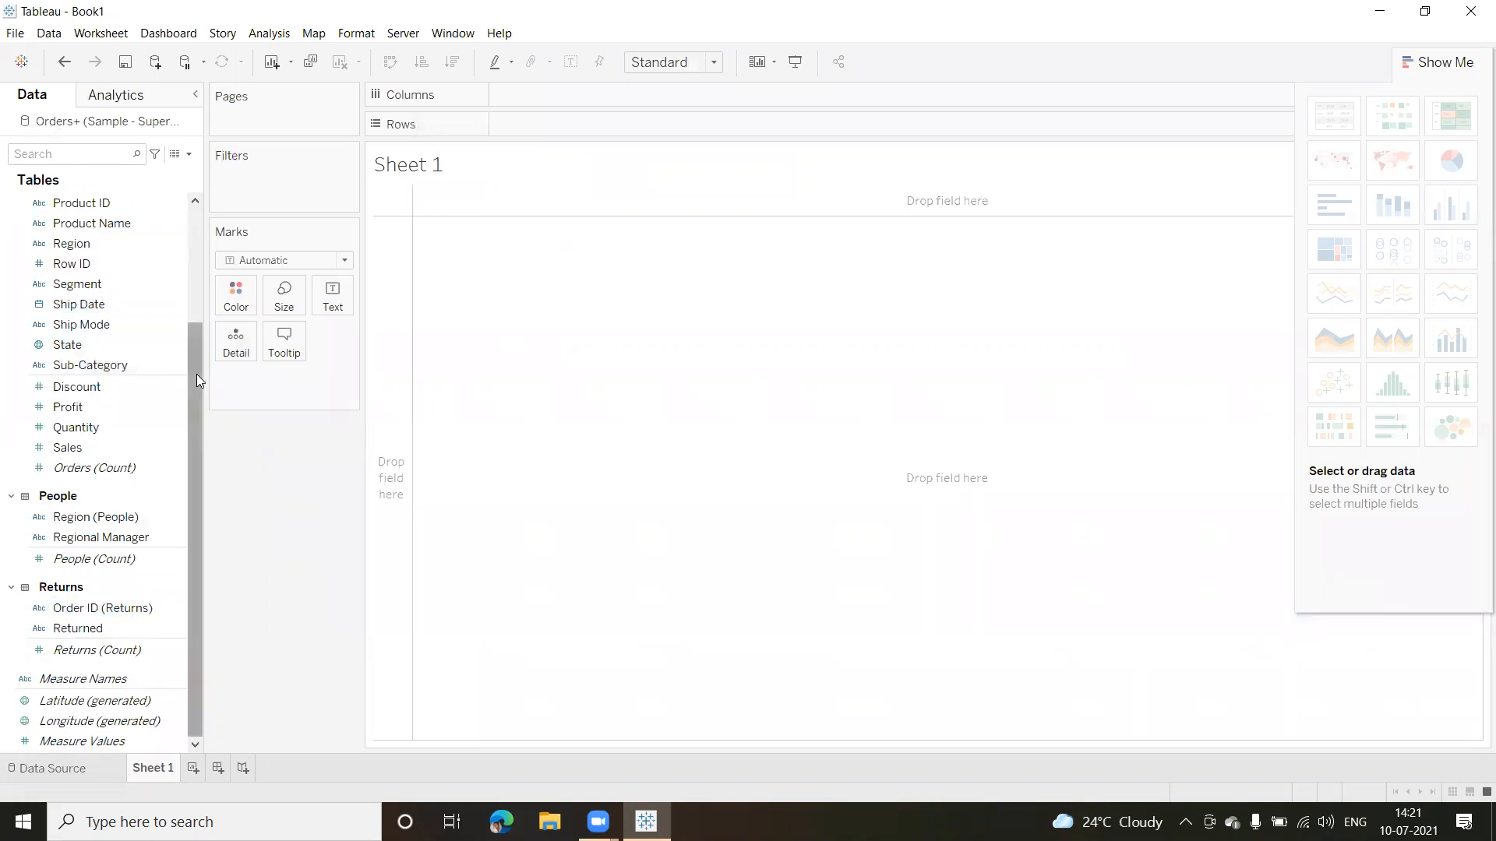
drag(196, 374, 194, 220)
click(181, 265)
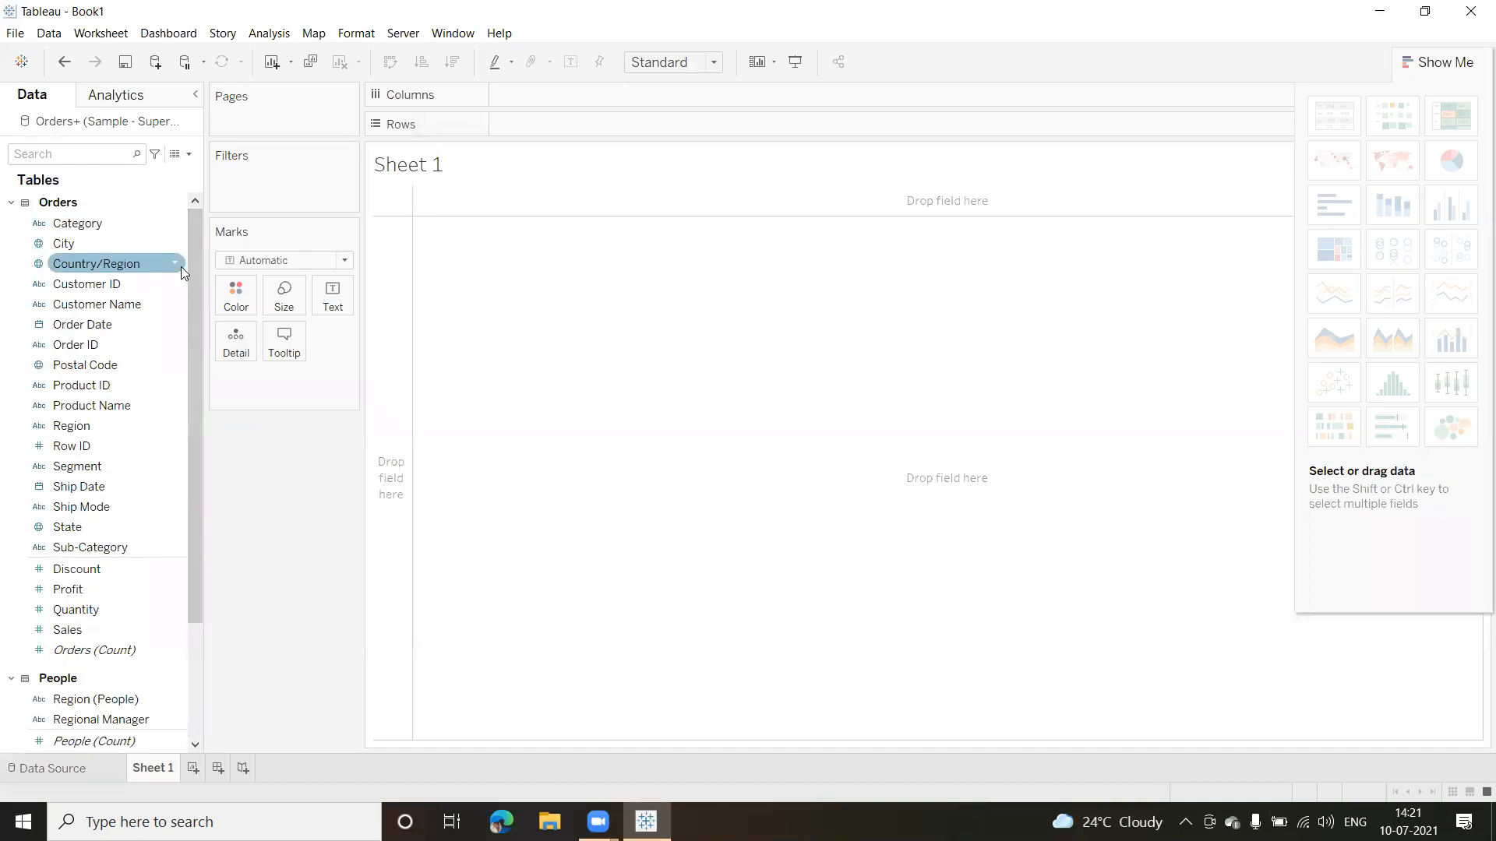
scroll(194, 277, down, 3)
click(109, 284)
click(88, 244)
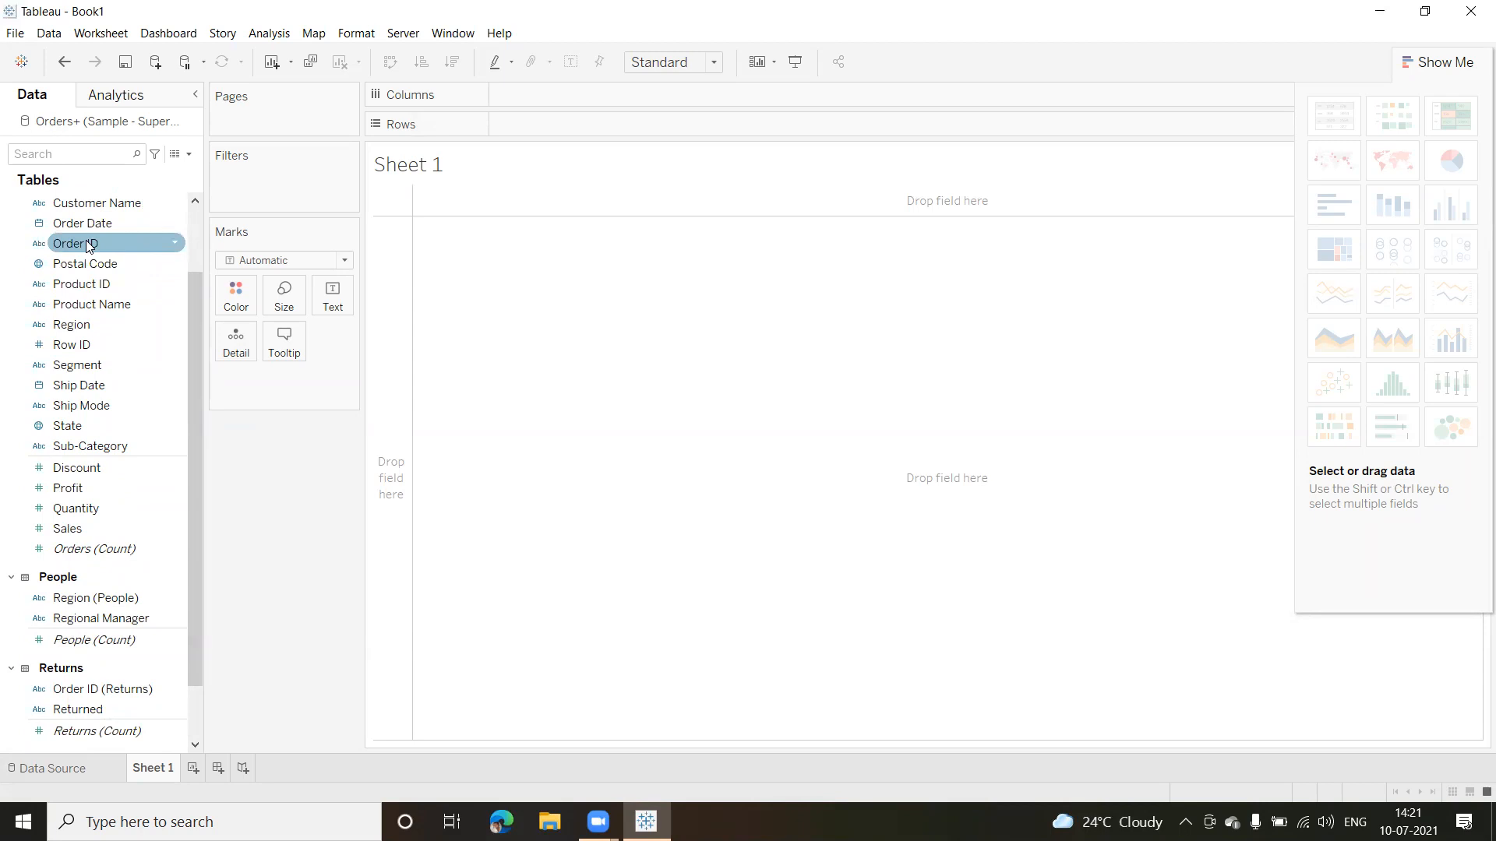
click(94, 619)
click(78, 692)
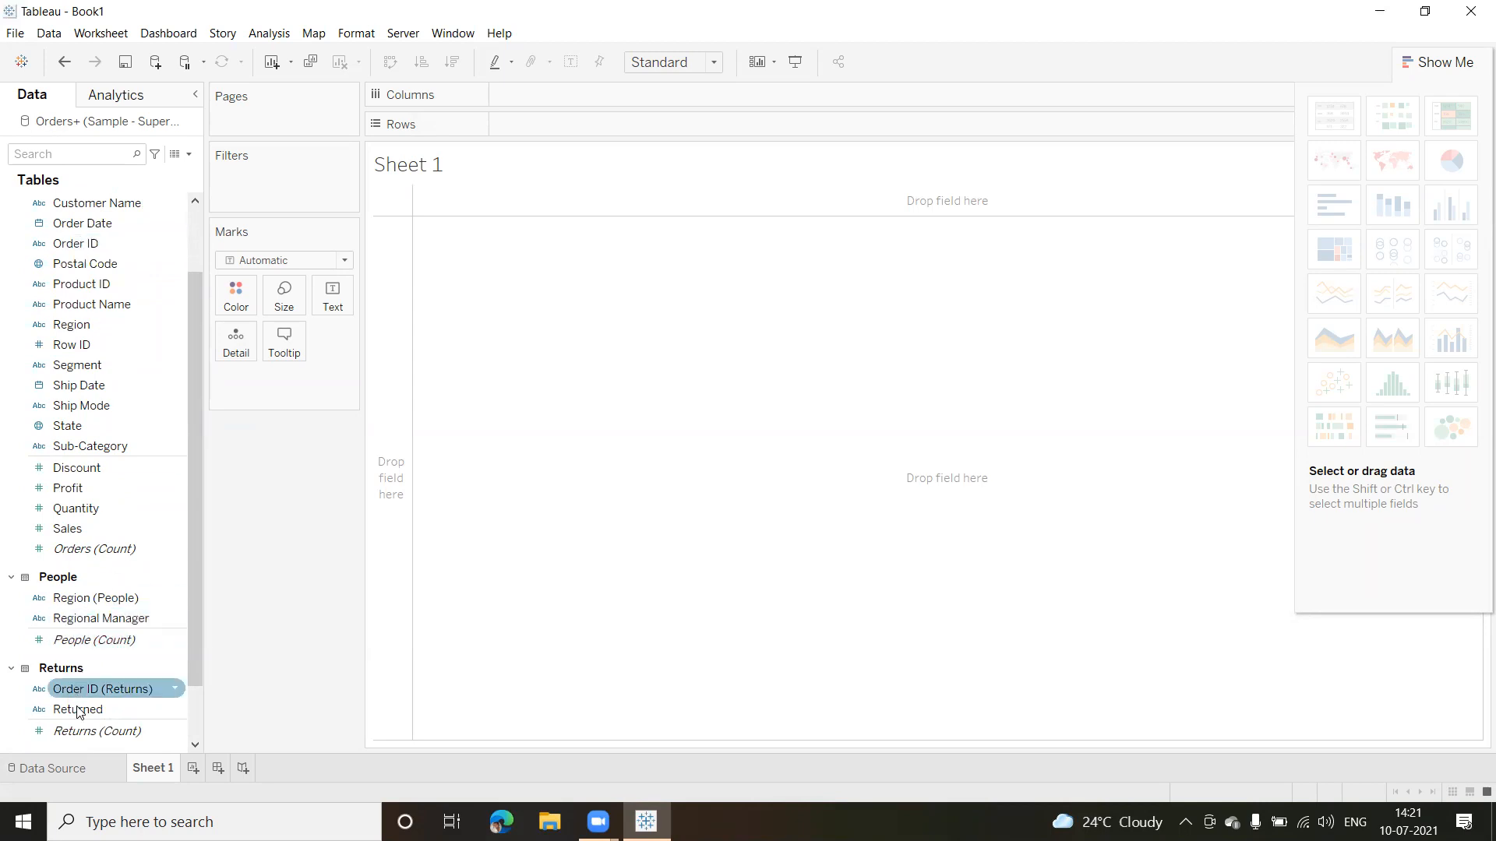
Try a text table of Order ID and Returned on Sheet 1, and clear both fields from the rows.
click(77, 709)
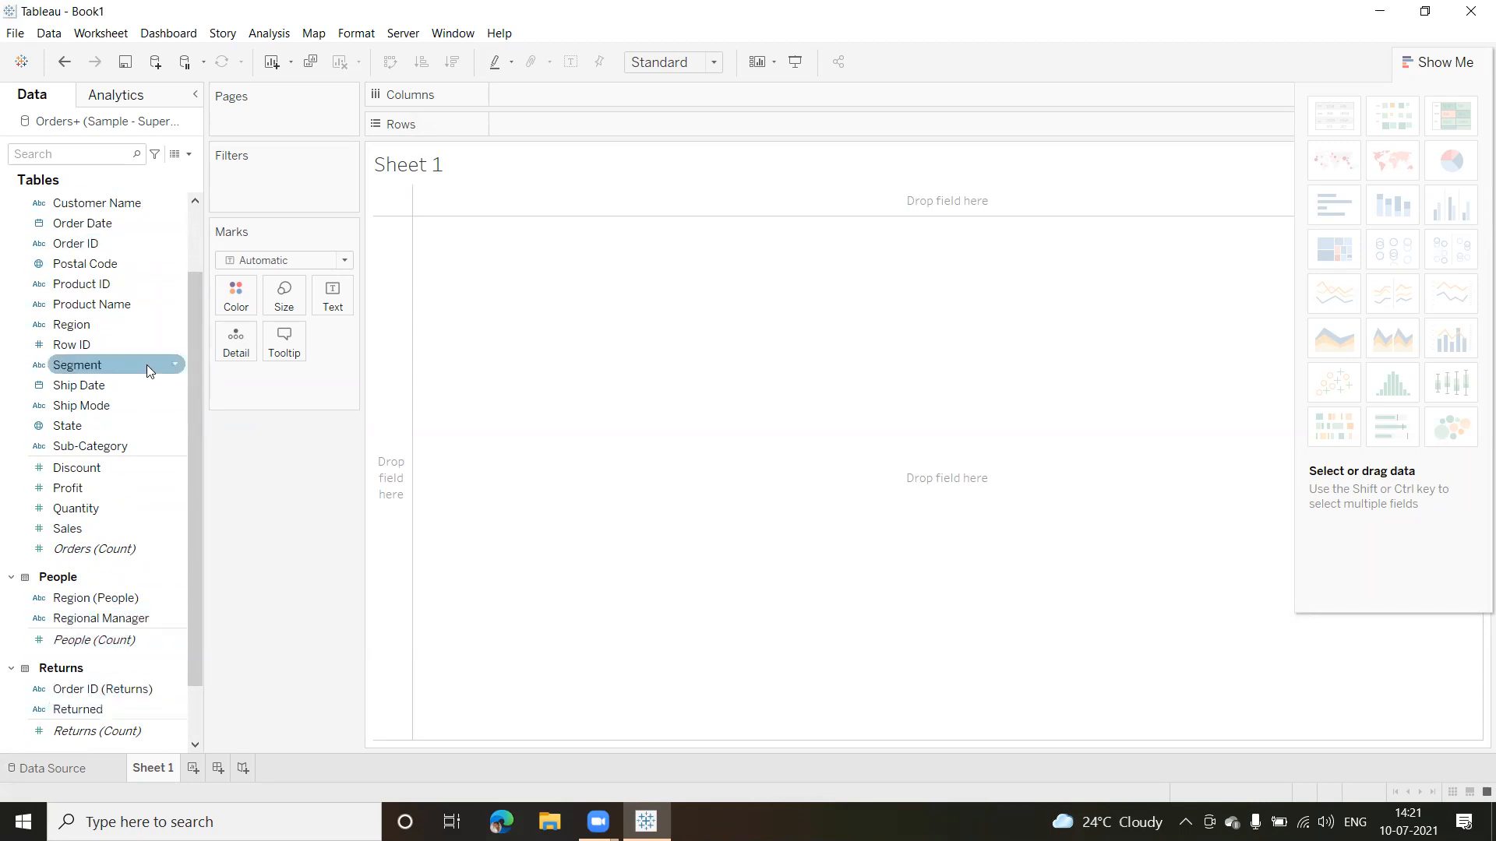
click(78, 245)
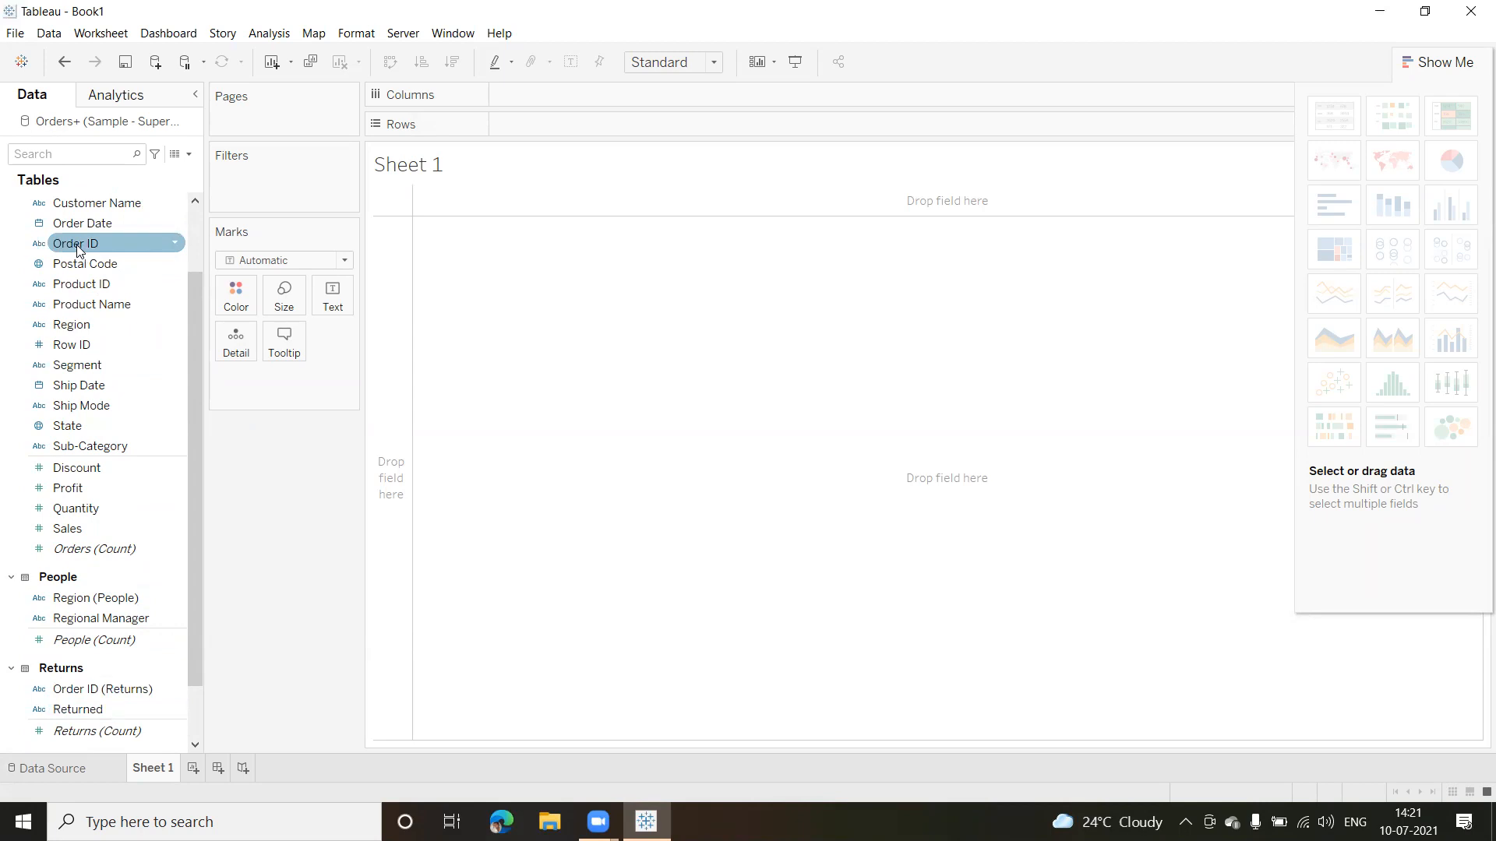
ctrl+click(86, 709)
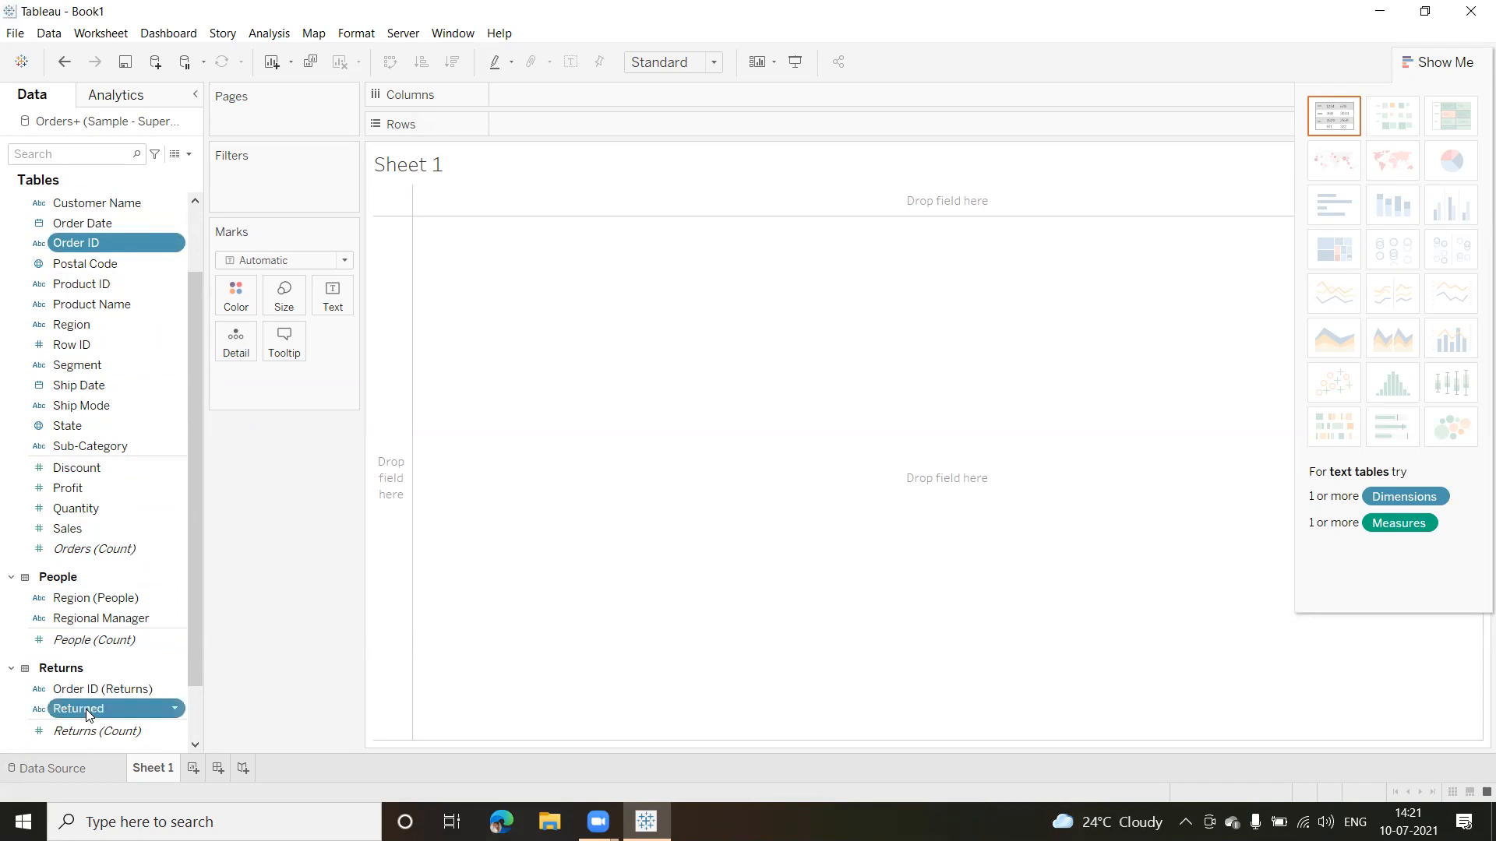
click(1332, 120)
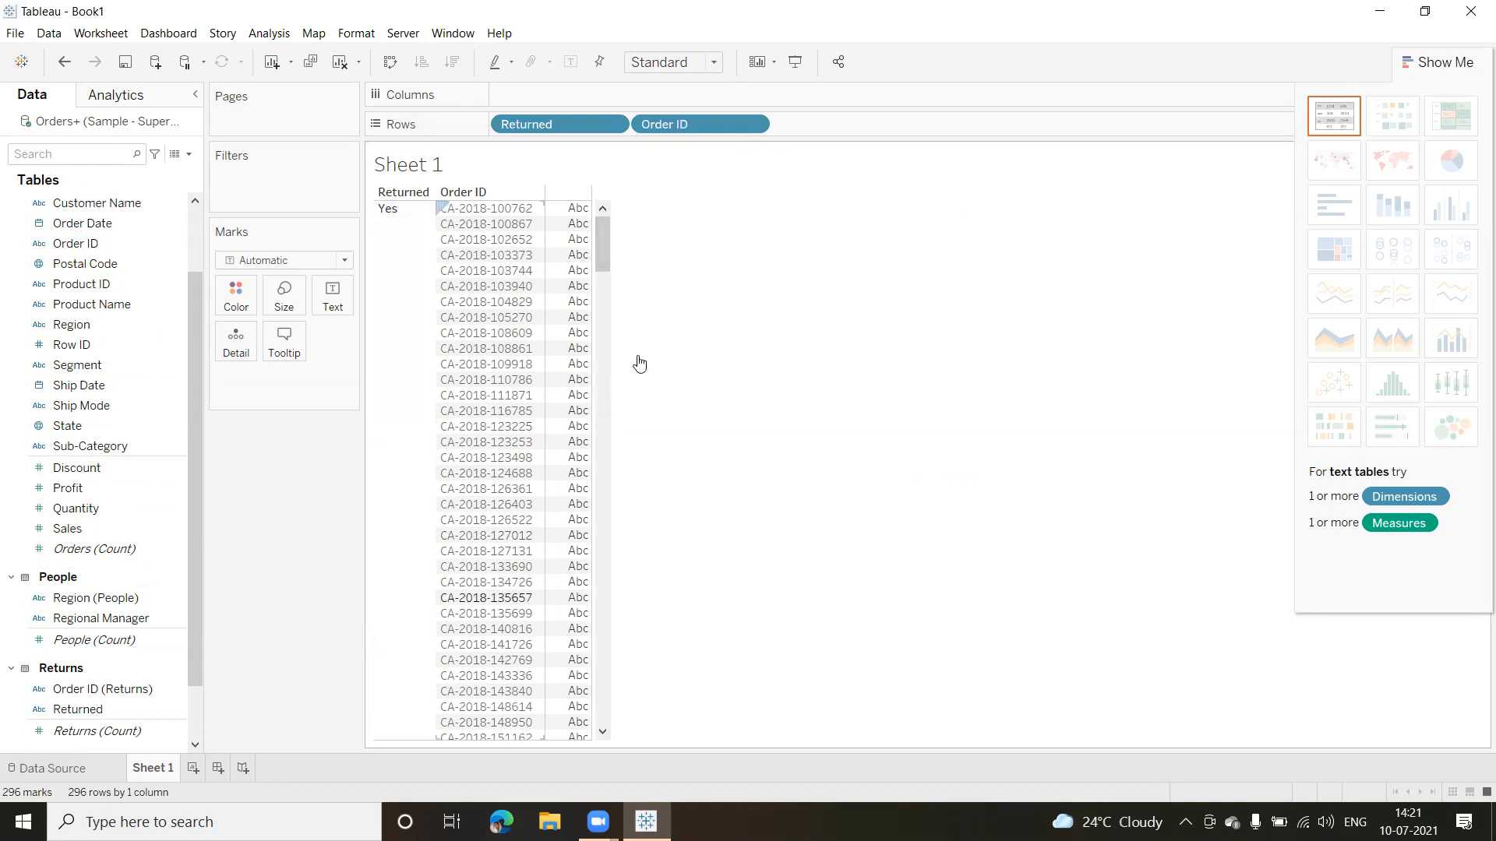
mouse_move(603, 240)
mouse_down()
mouse_move(602, 701)
mouse_move(604, 224)
mouse_up()
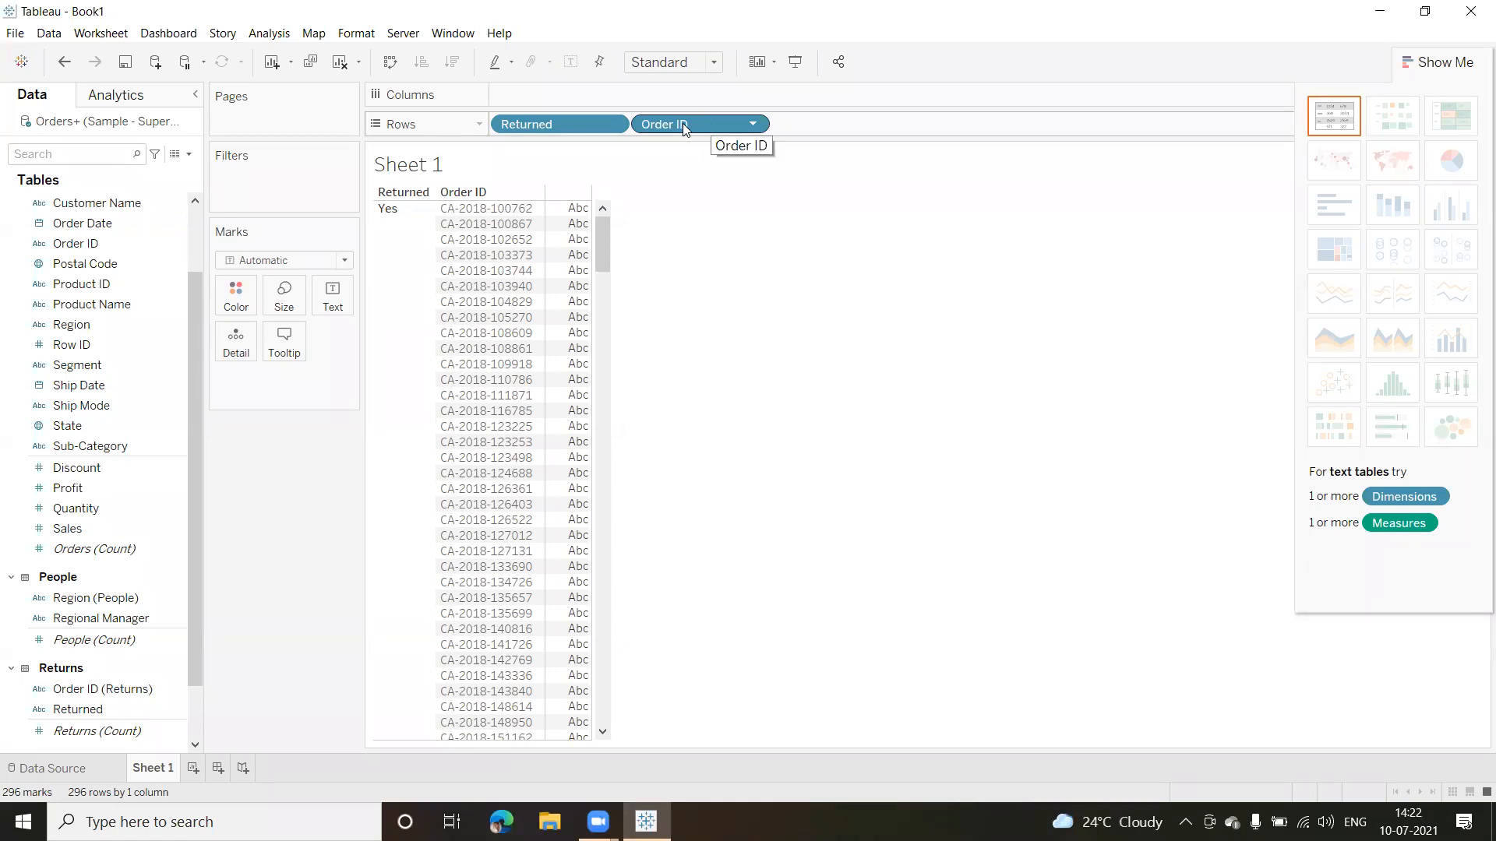
drag(683, 123, 290, 508)
drag(556, 123, 285, 463)
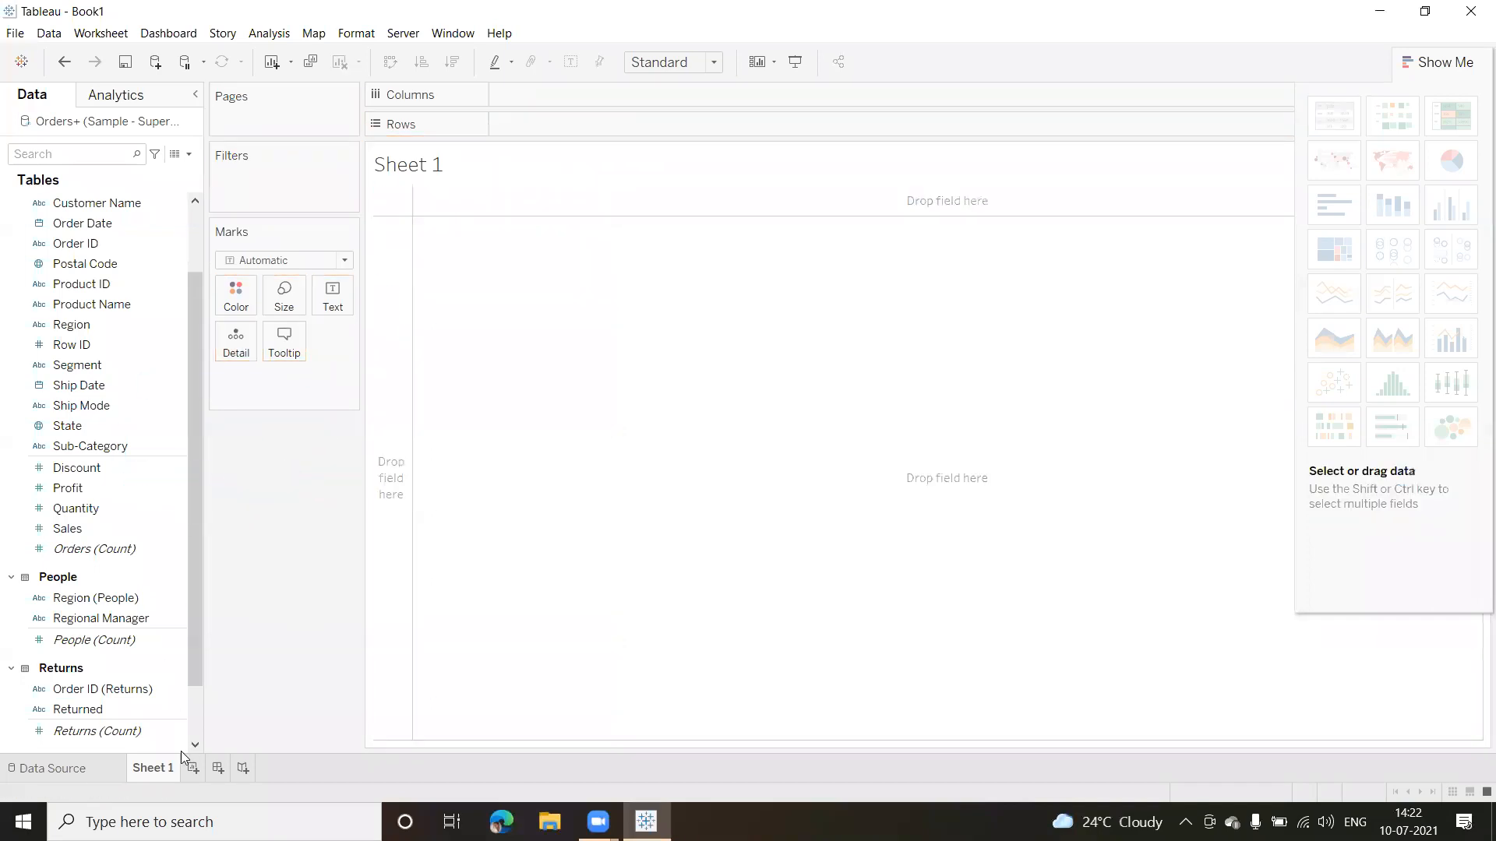
Review the related tables in the data source and the commands available for Orders+ (Sample - Superstore) from Sheet 1.
click(72, 766)
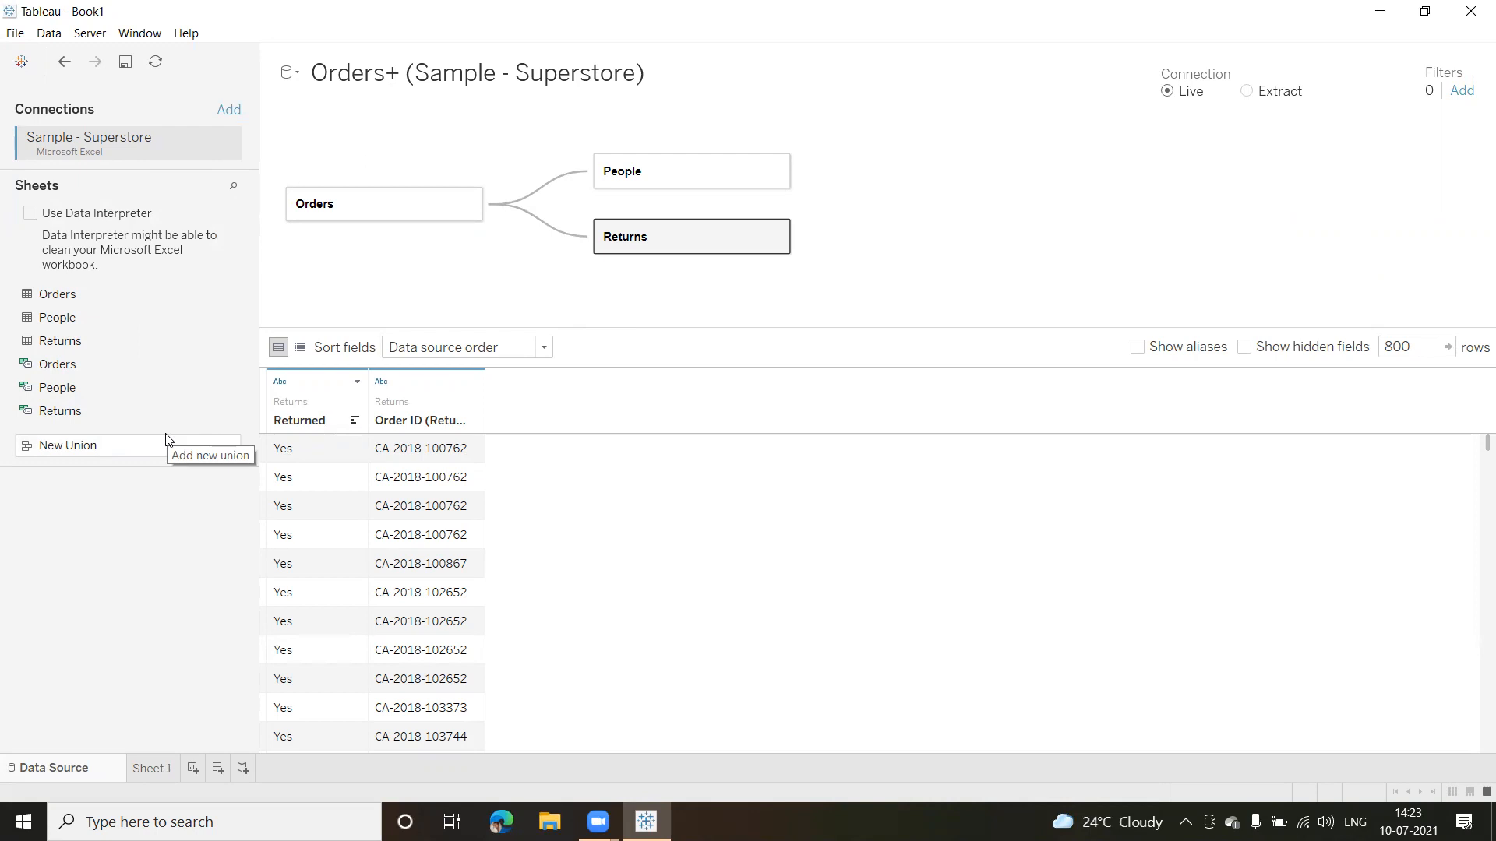
click(150, 768)
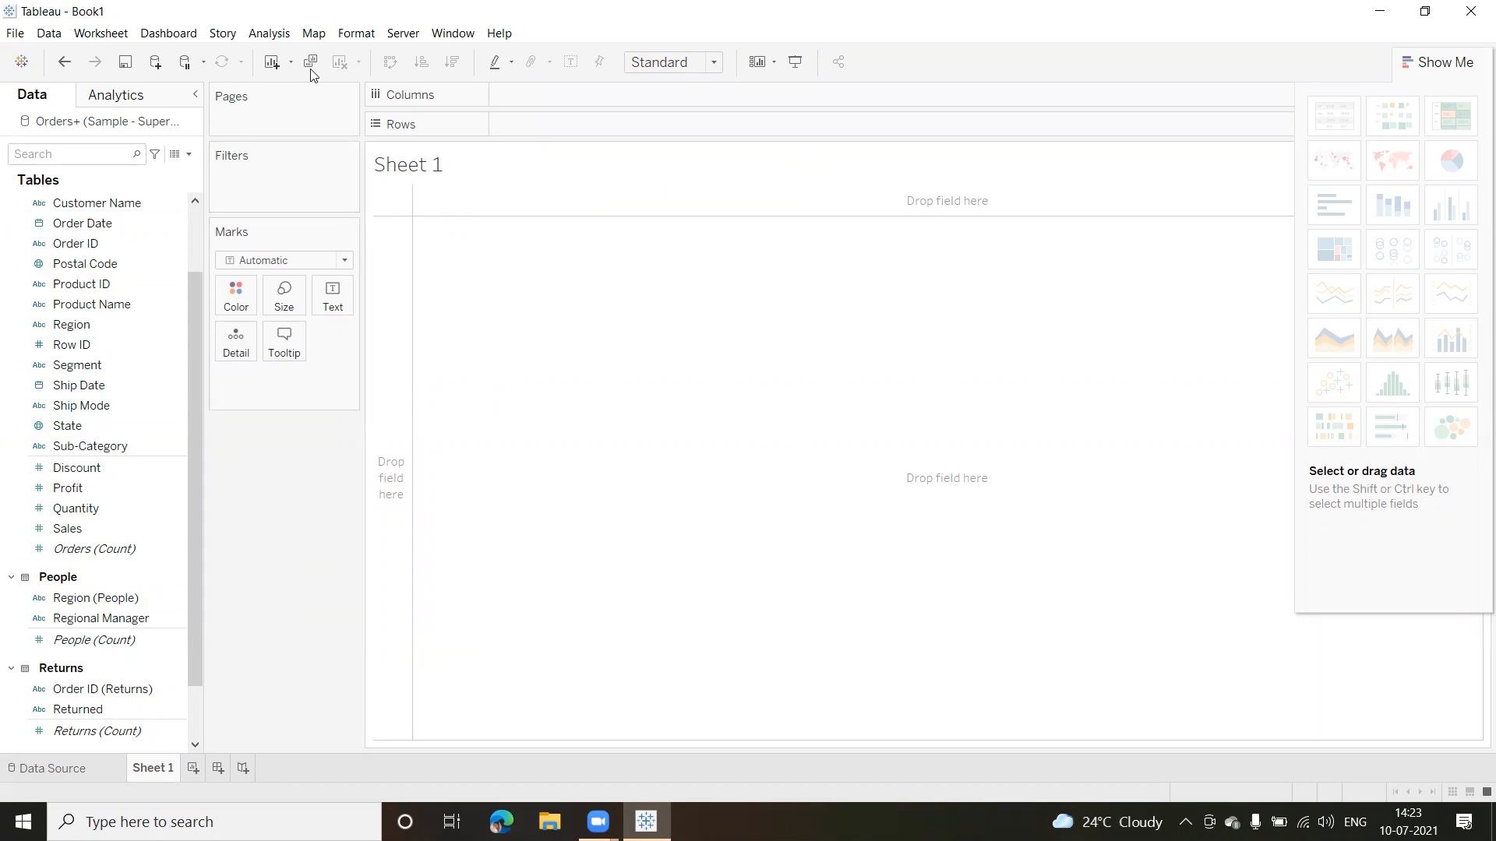
click(50, 35)
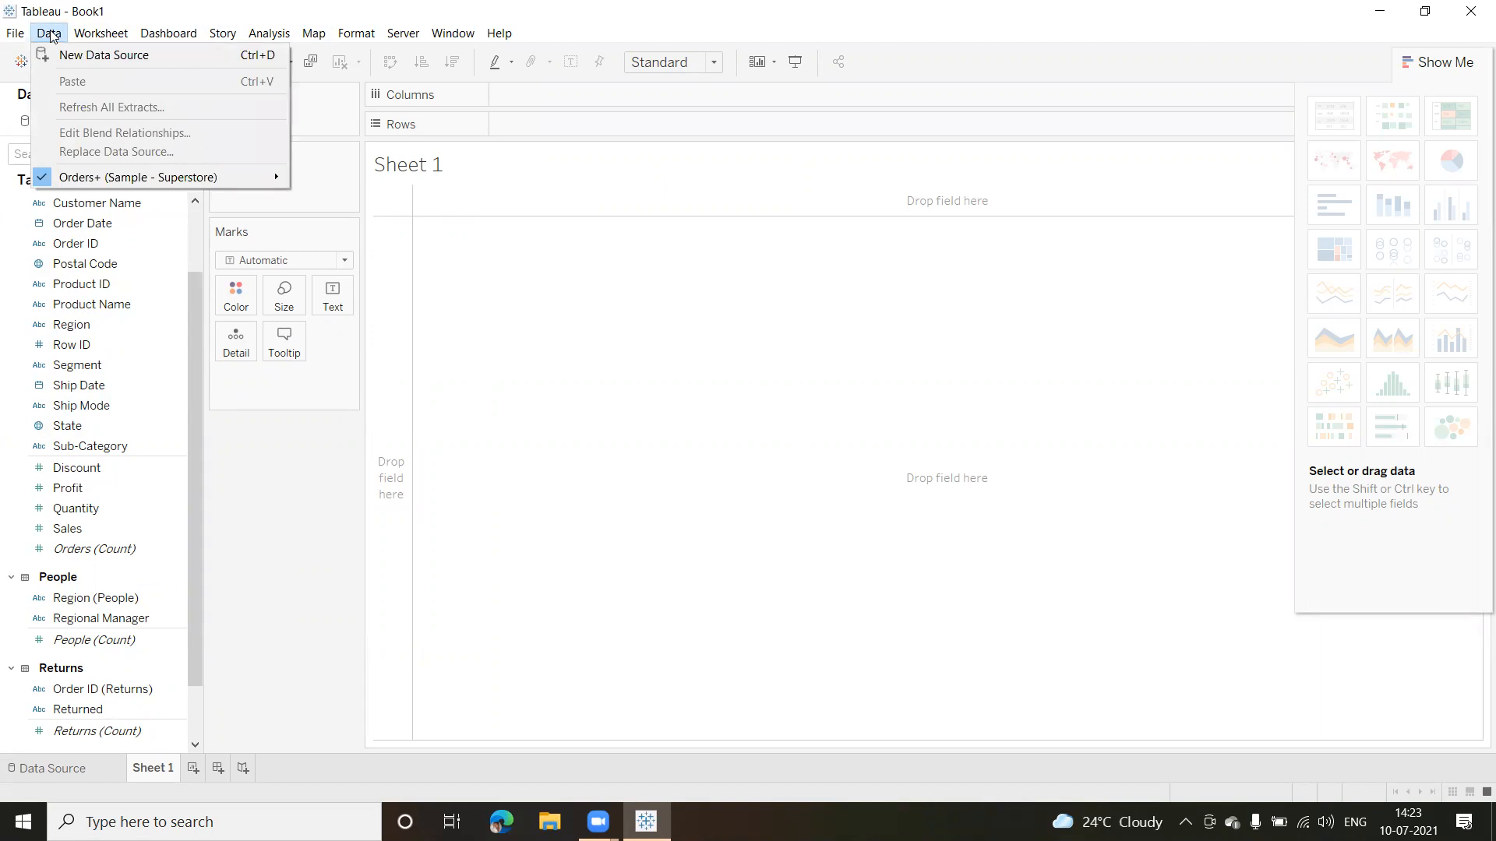
mouse_move(219, 179)
click(287, 477)
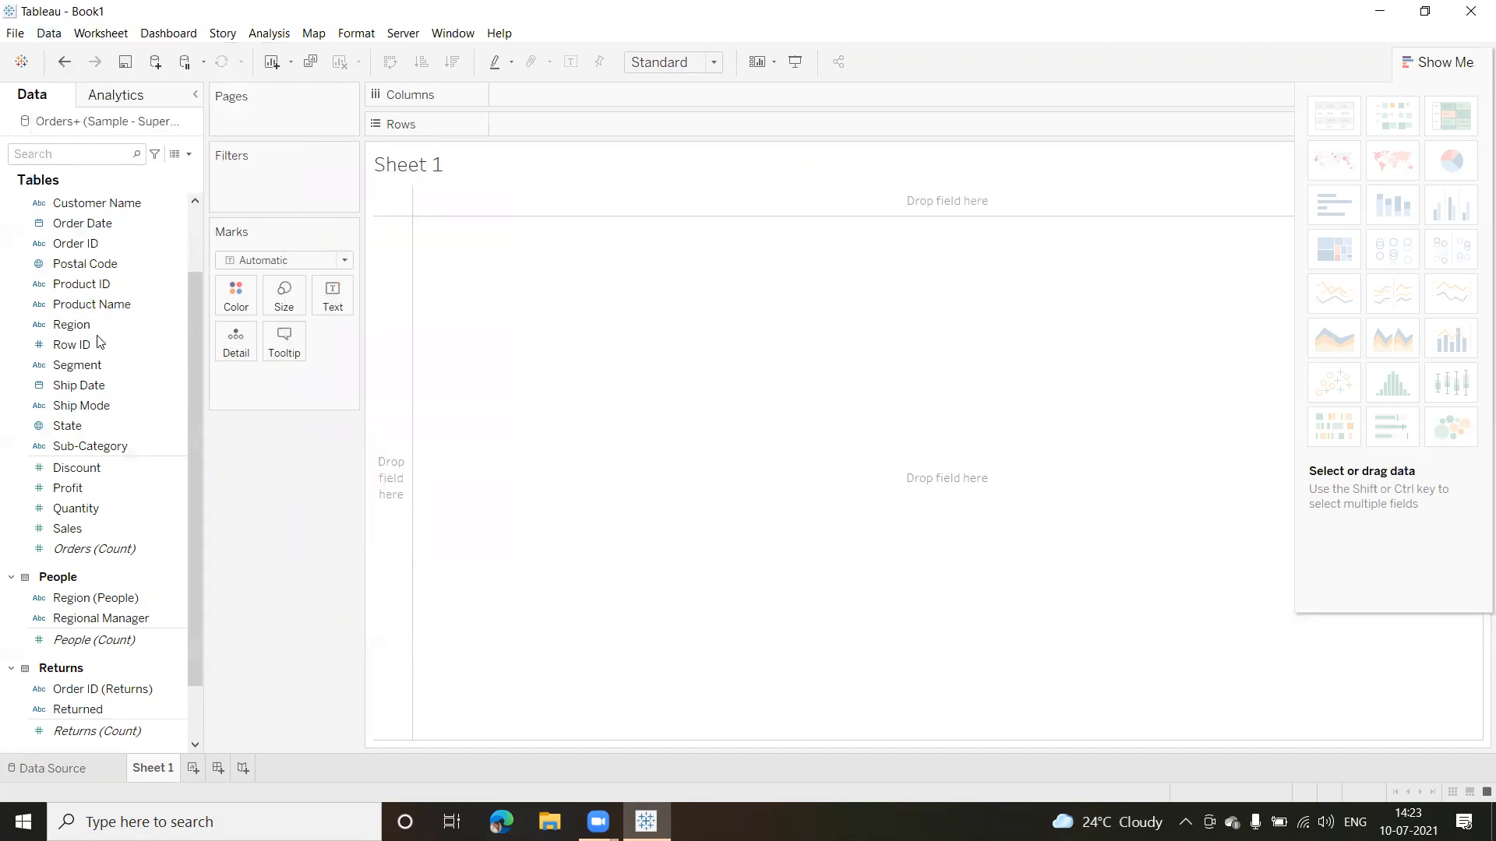
right_click(59, 127)
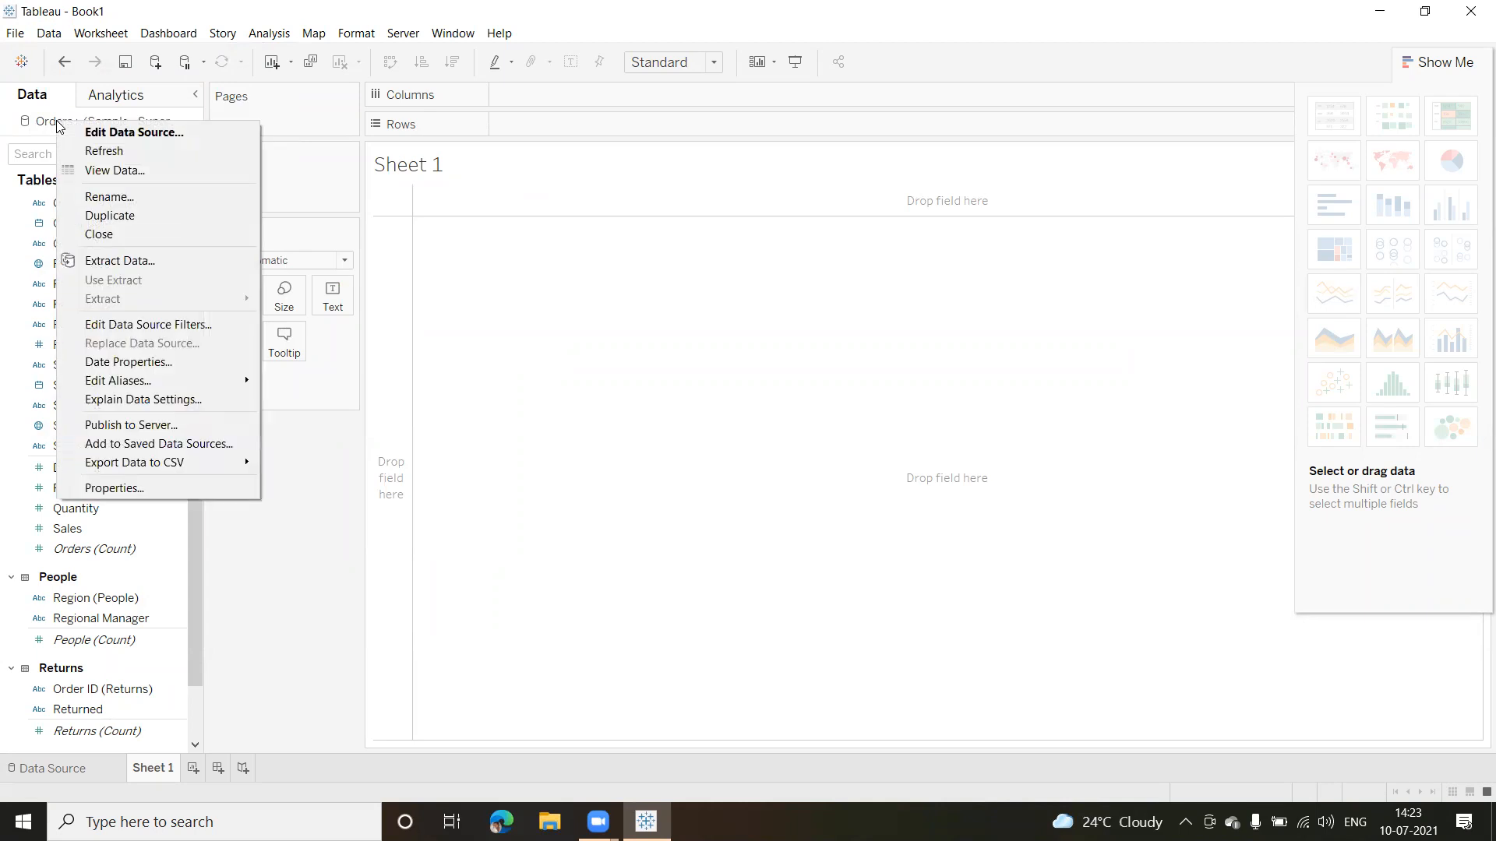
click(267, 583)
Start a data extract of Orders+ (Sample - Superstore) and add a Region filter with East and West selected.
click(49, 33)
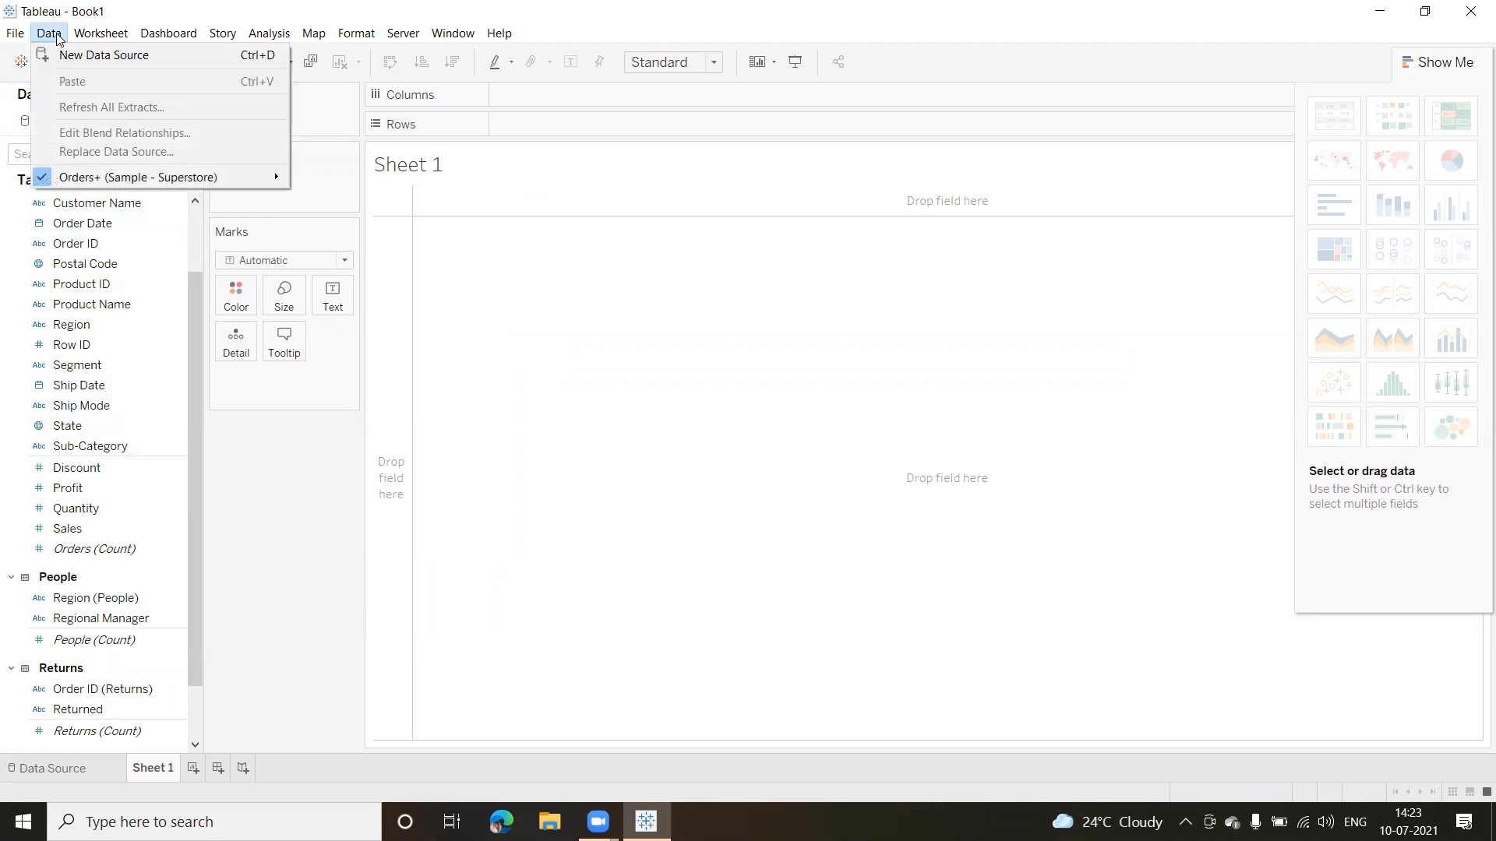
mouse_move(84, 179)
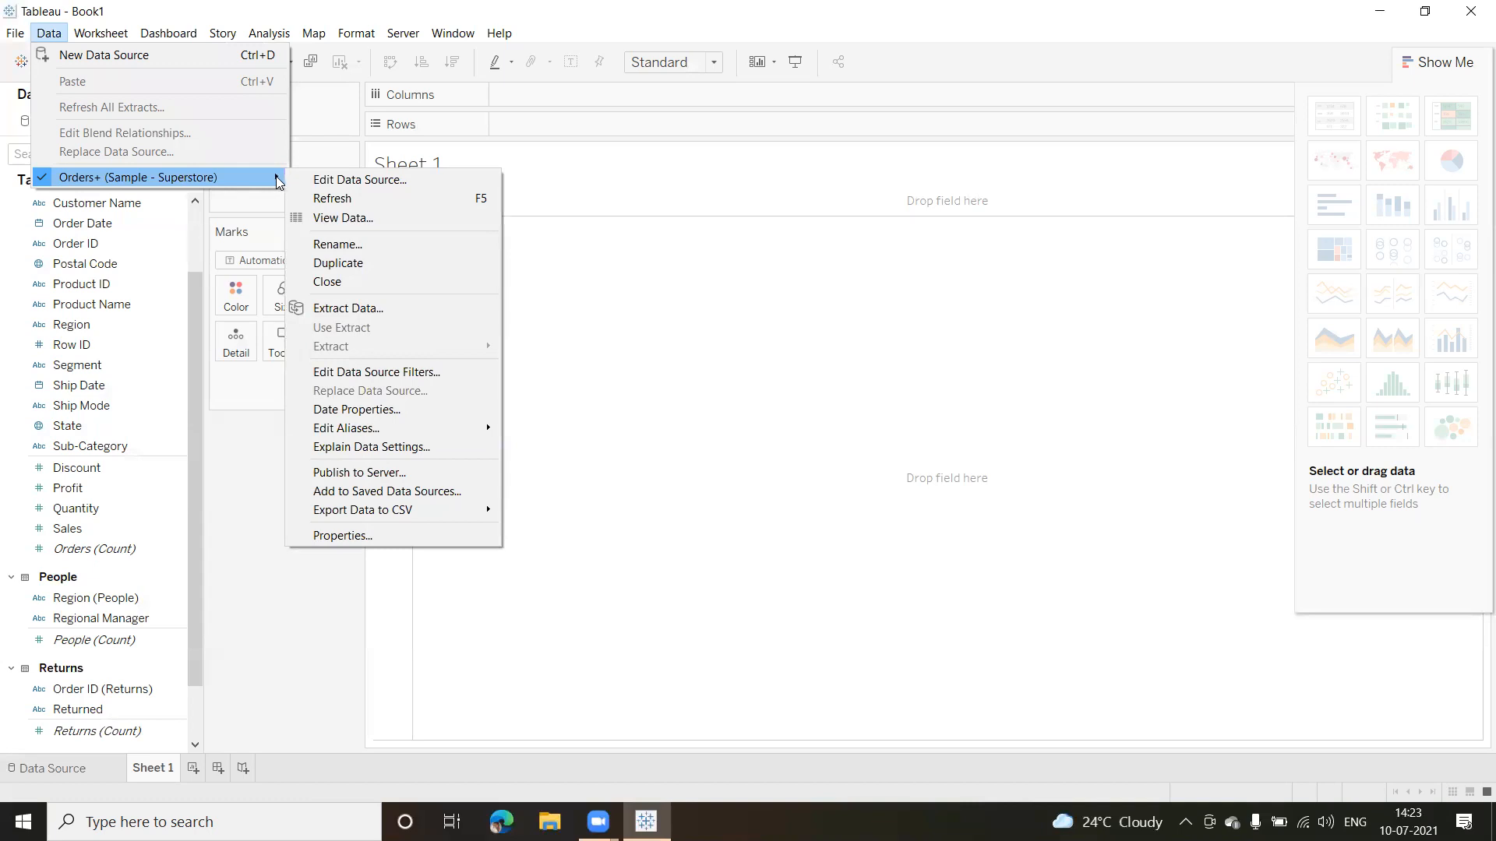
click(357, 308)
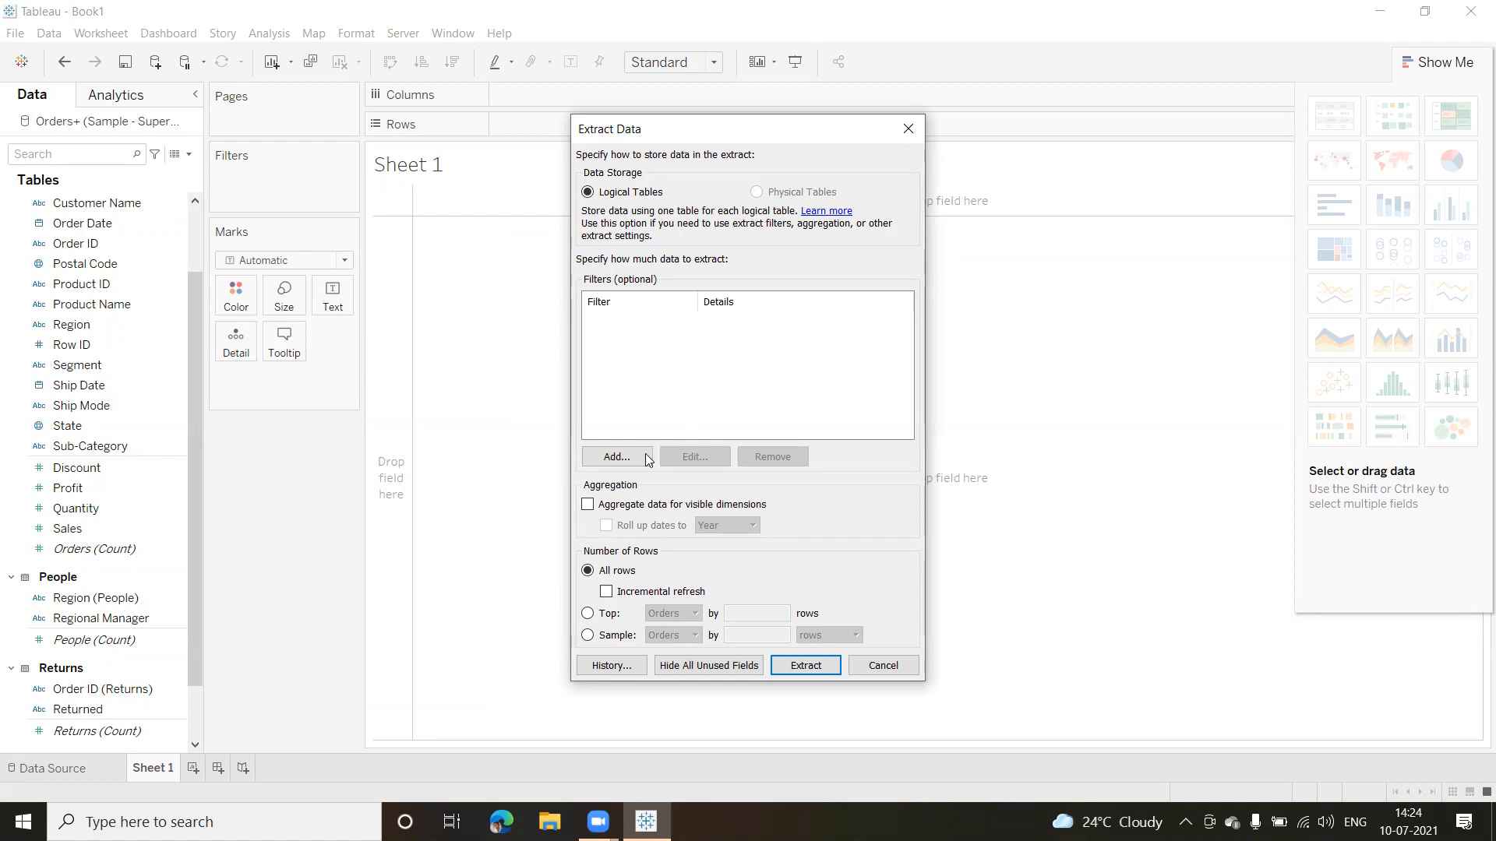
click(618, 460)
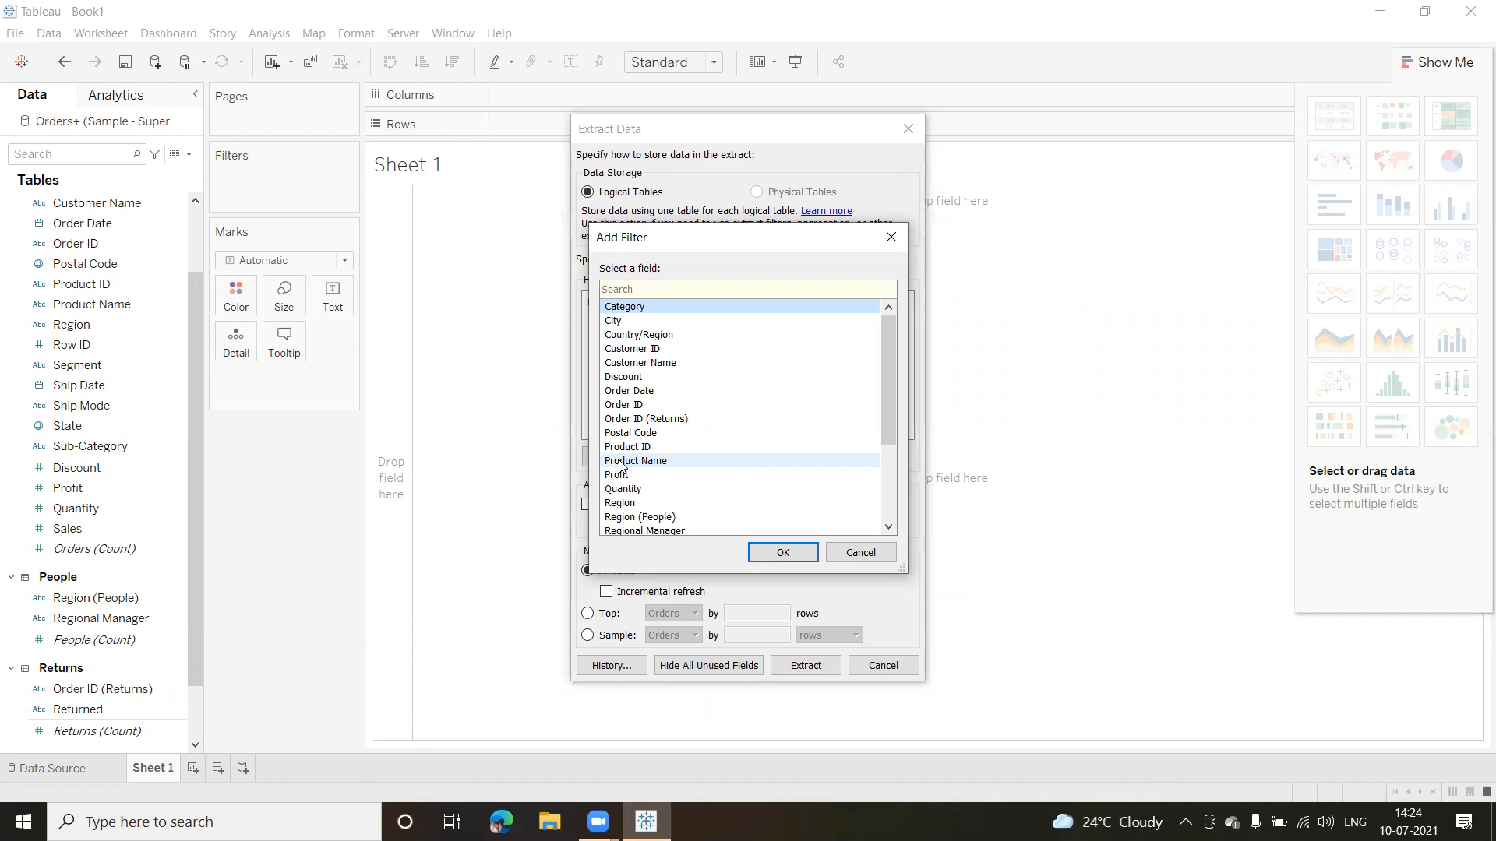
drag(885, 382, 889, 448)
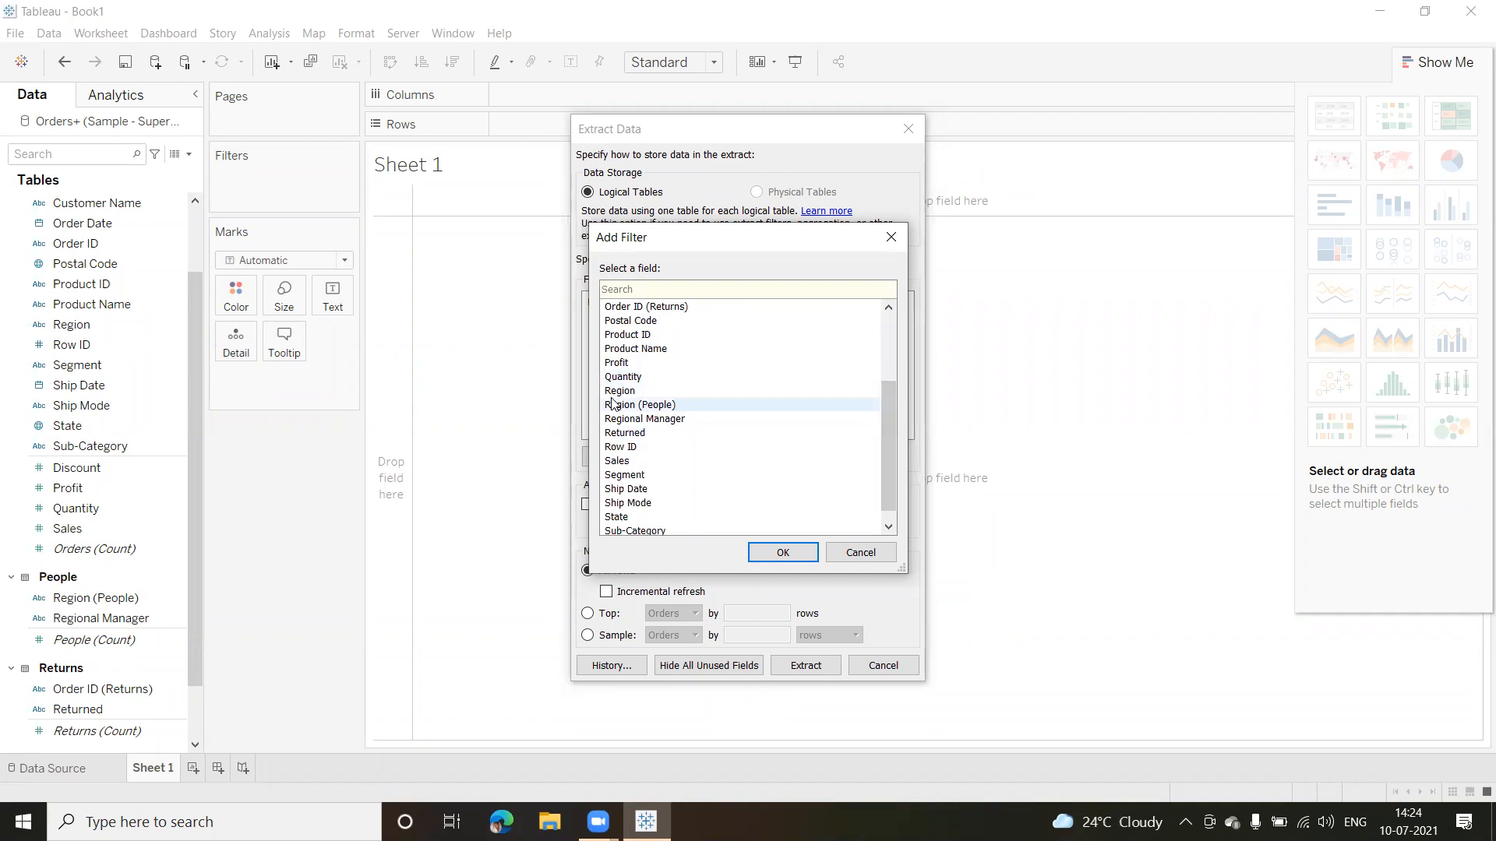
click(614, 392)
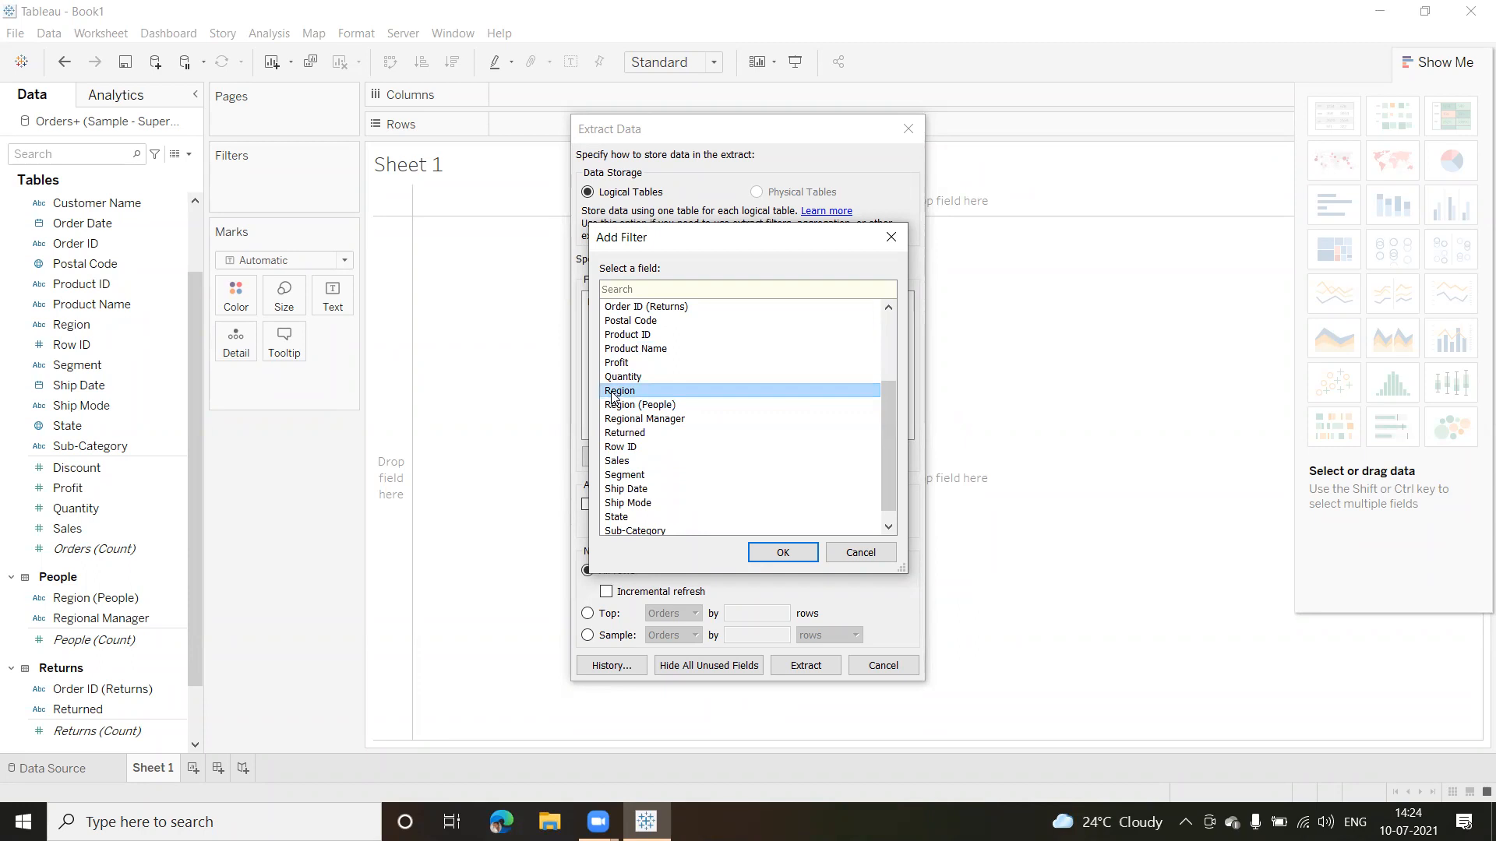
click(790, 552)
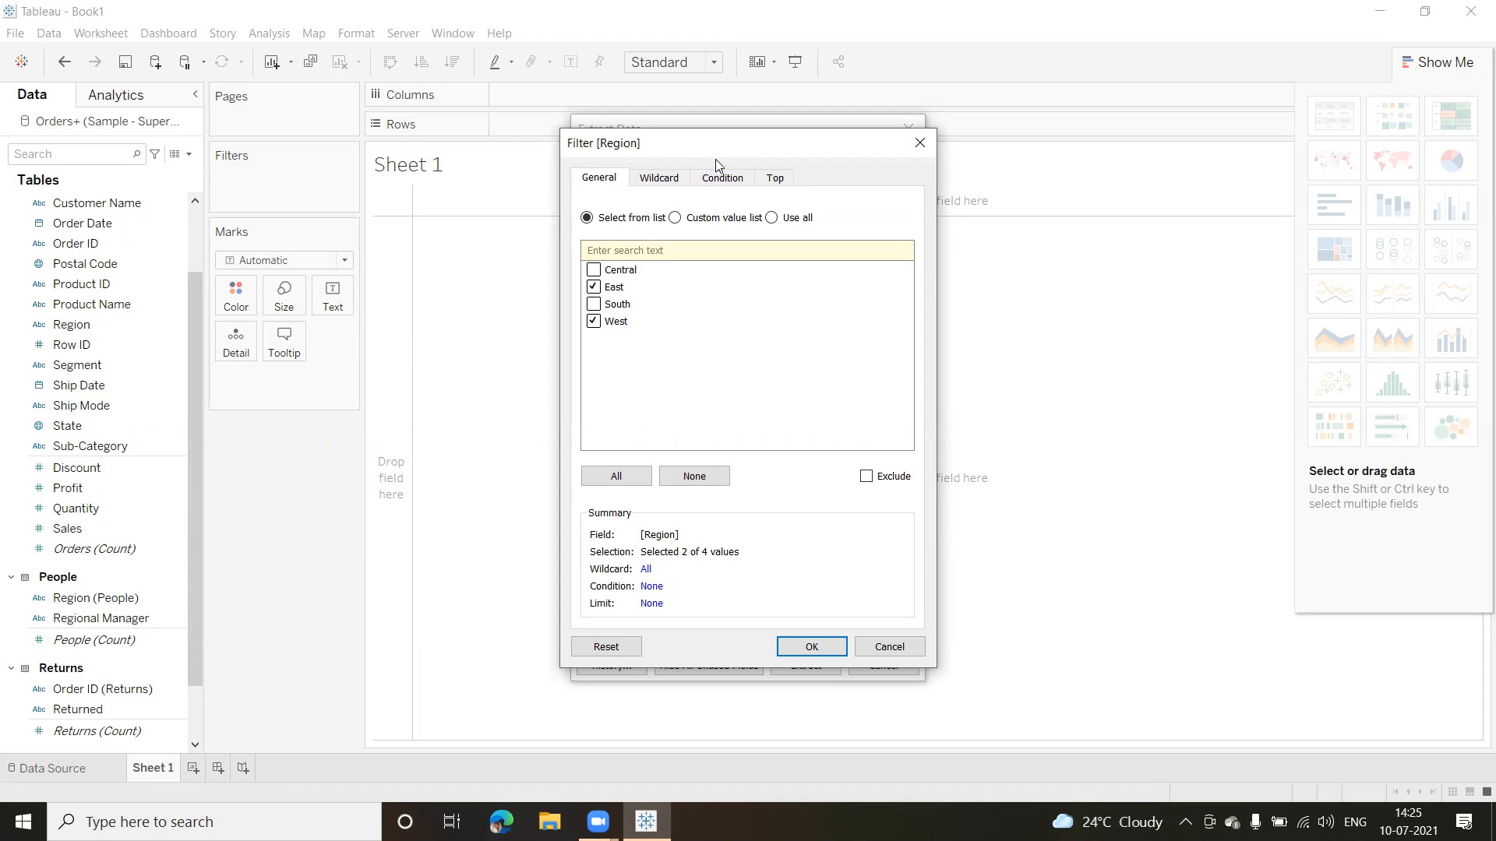
Compare the Region filter's Wildcard matching options with its general list of values.
click(666, 180)
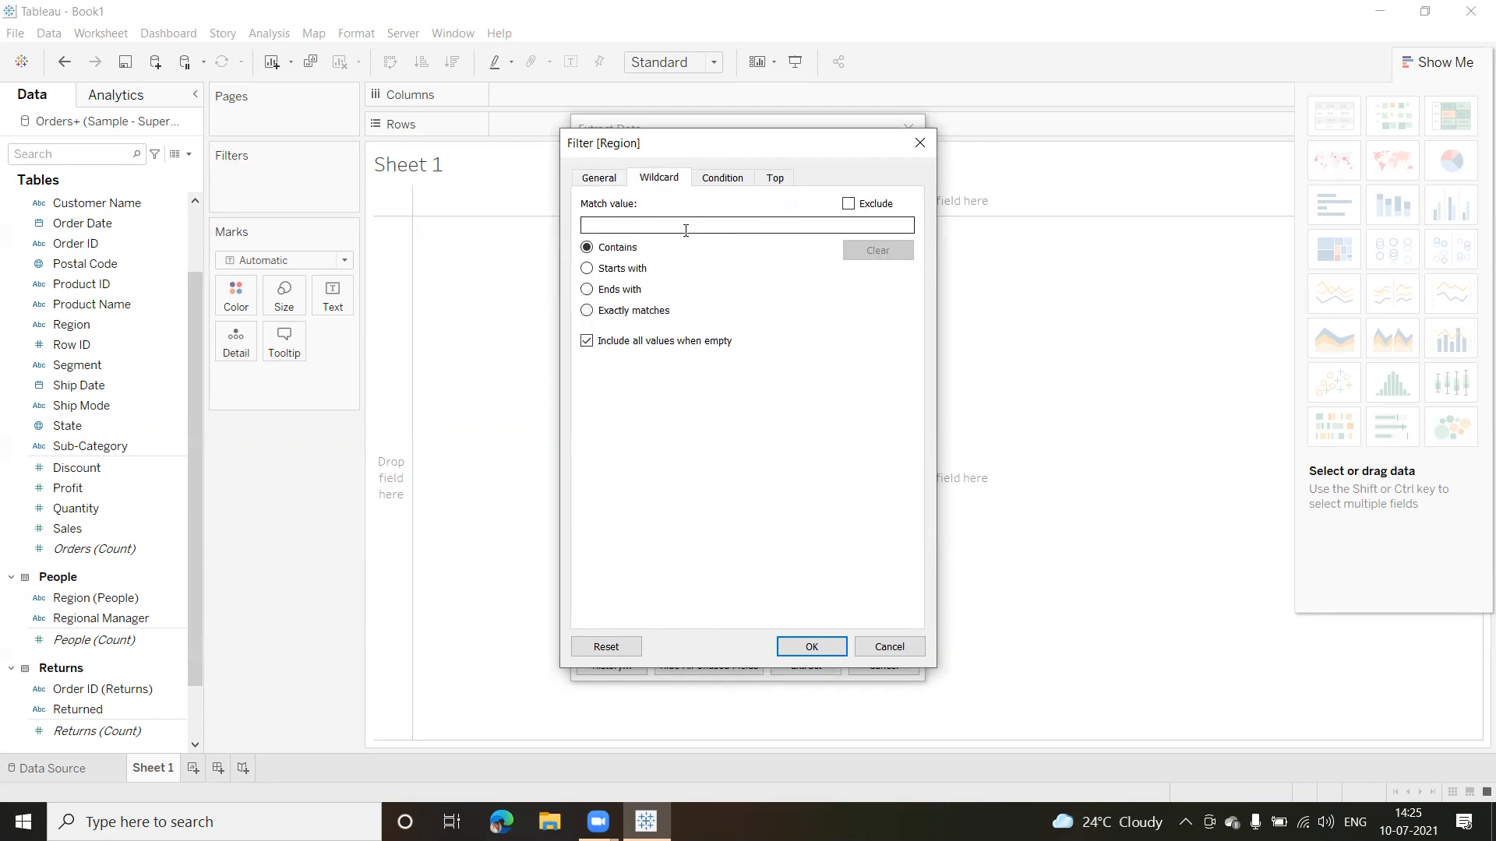
click(600, 179)
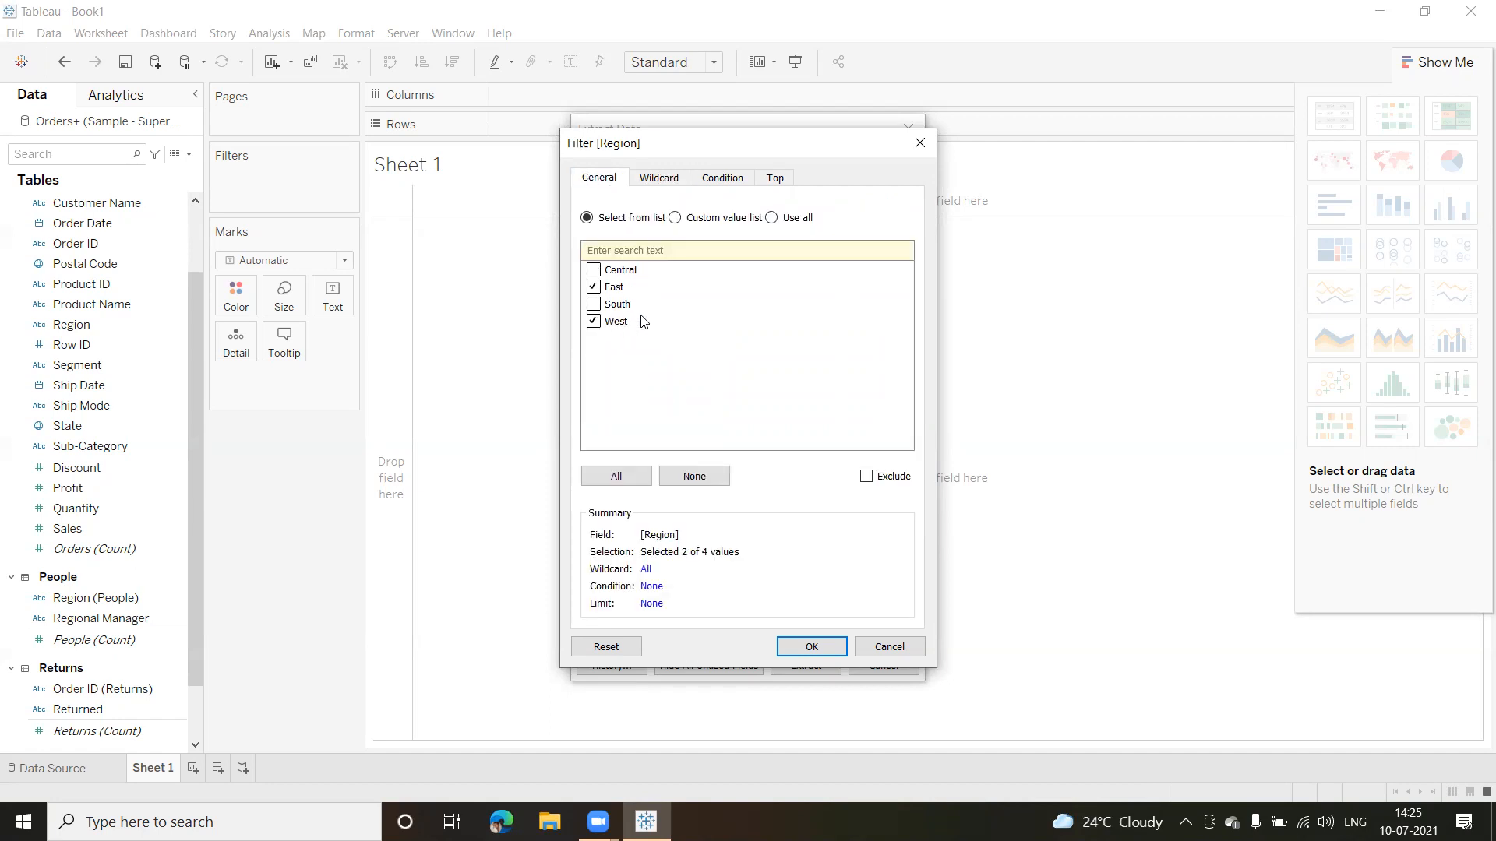
click(660, 179)
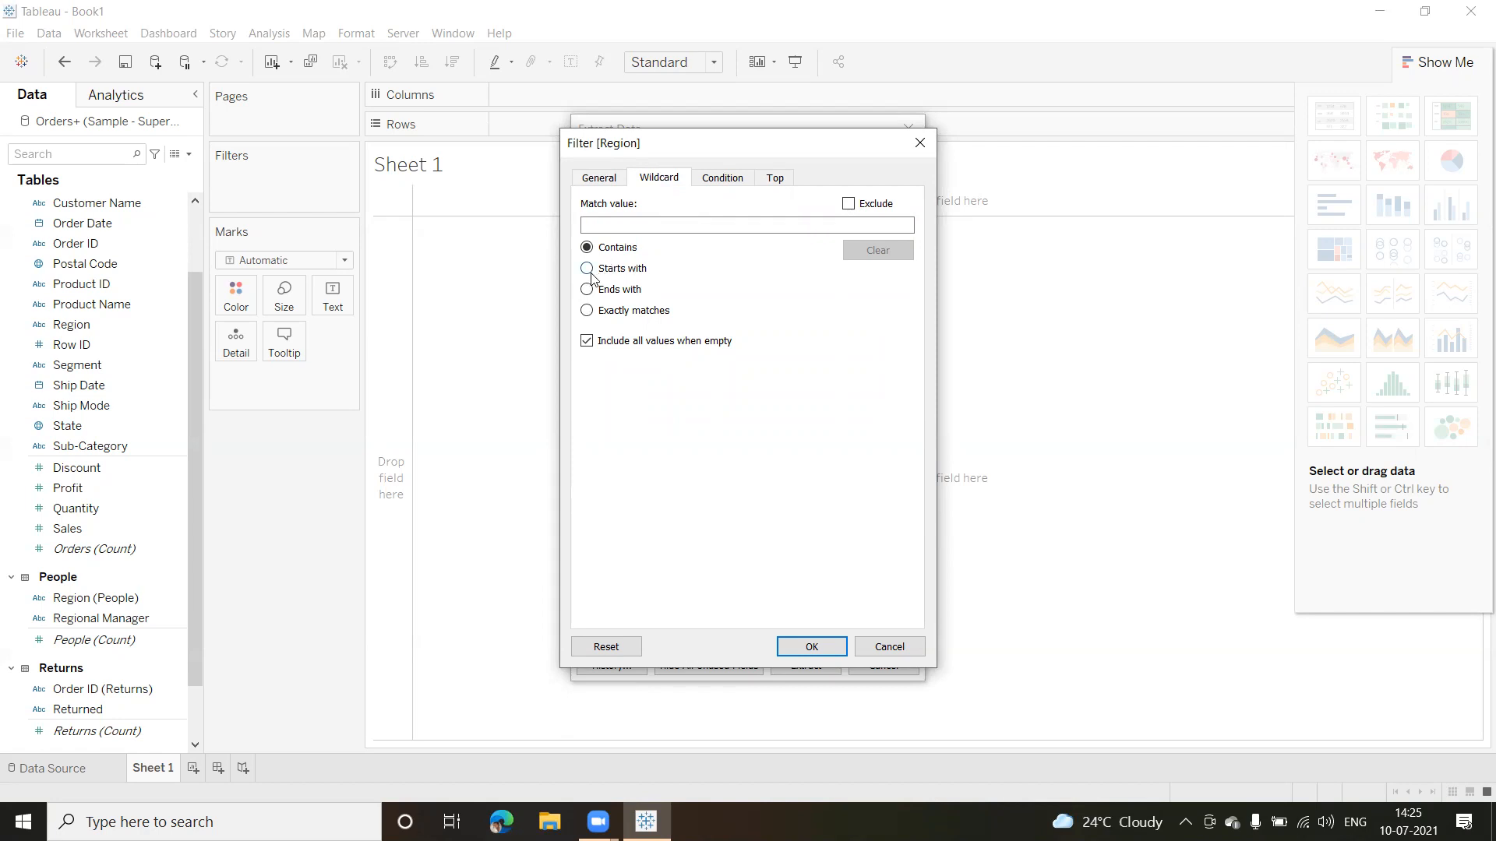
Try a by-field condition on the Sum of Profit in the Region filter, view its comparison operators, and set the condition back to None.
click(722, 179)
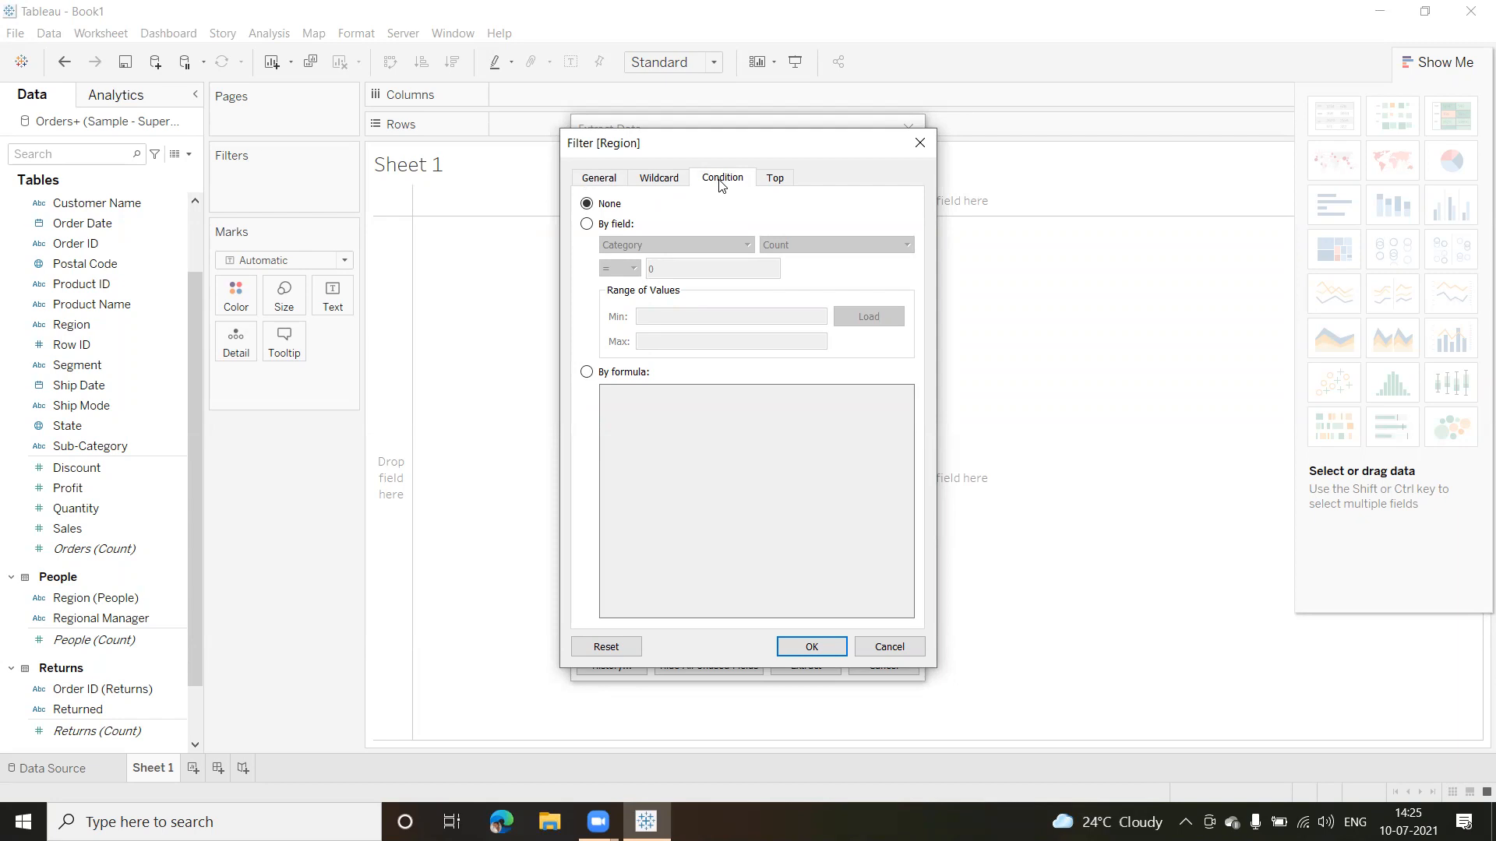
click(587, 224)
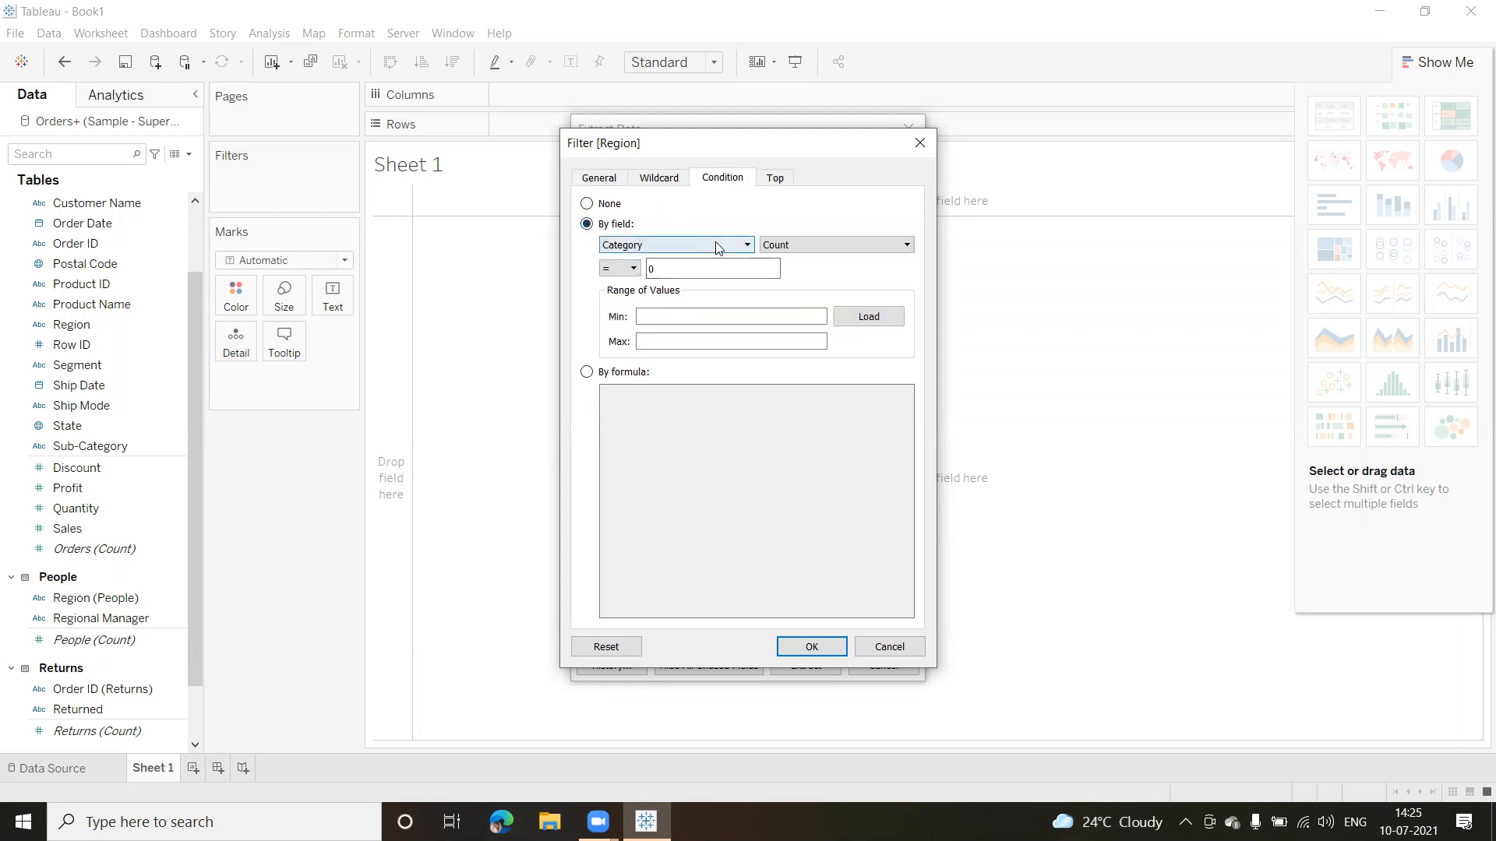
click(717, 246)
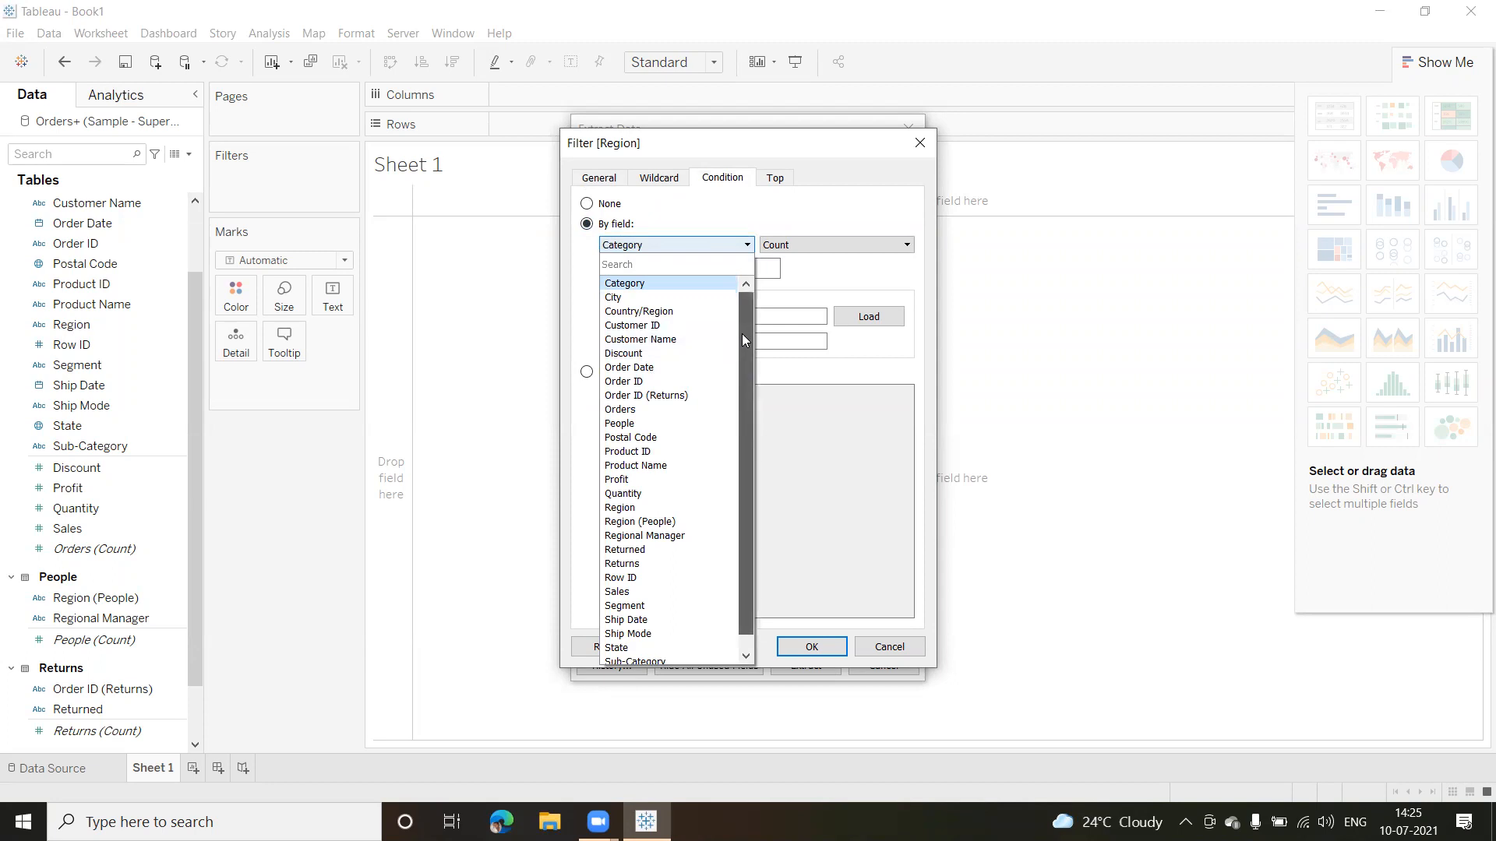
drag(742, 333, 746, 391)
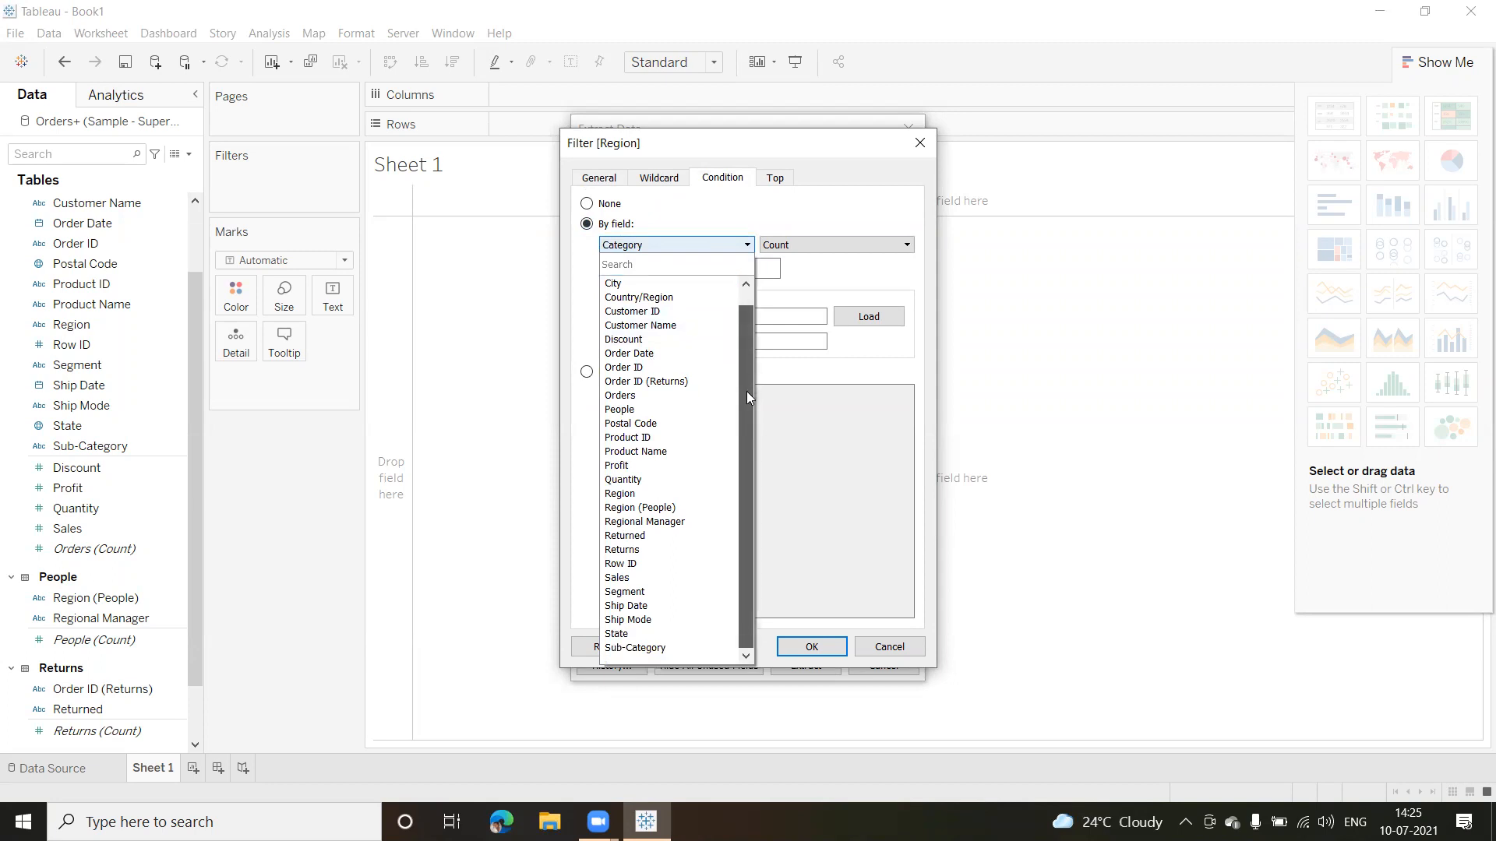
click(622, 464)
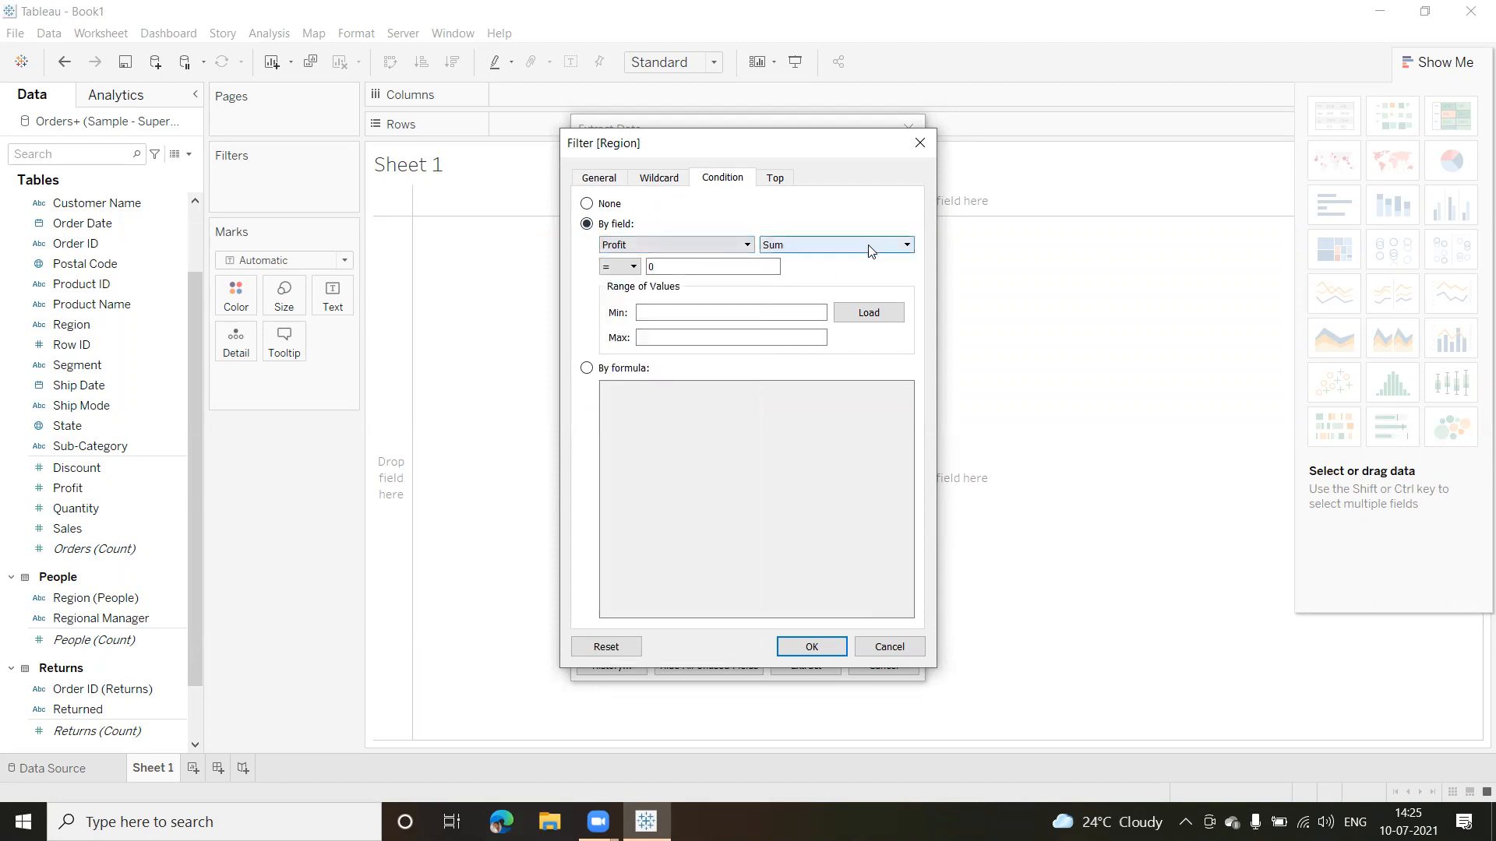
click(834, 248)
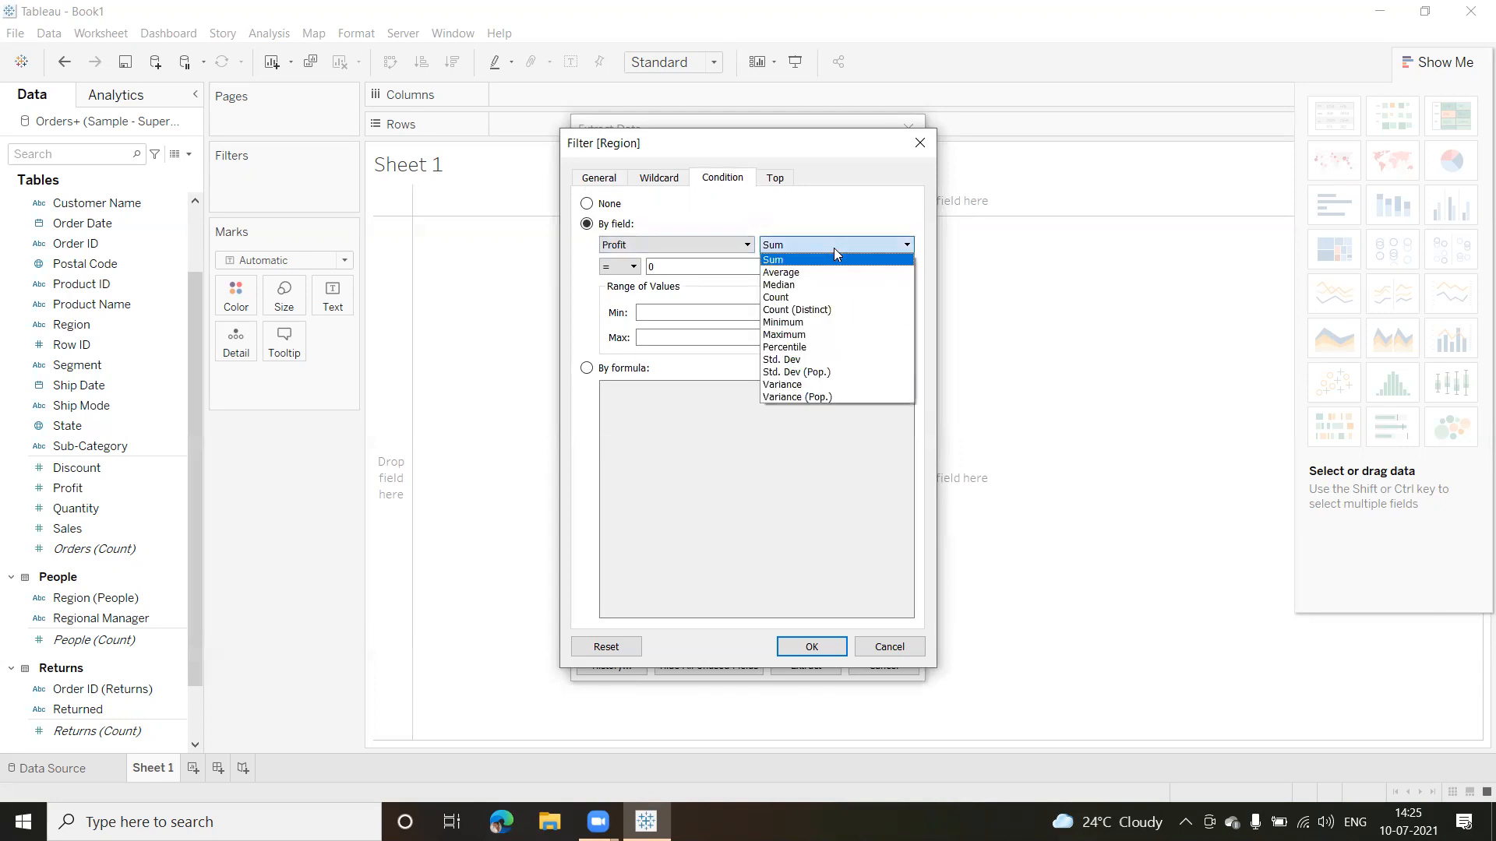
click(784, 262)
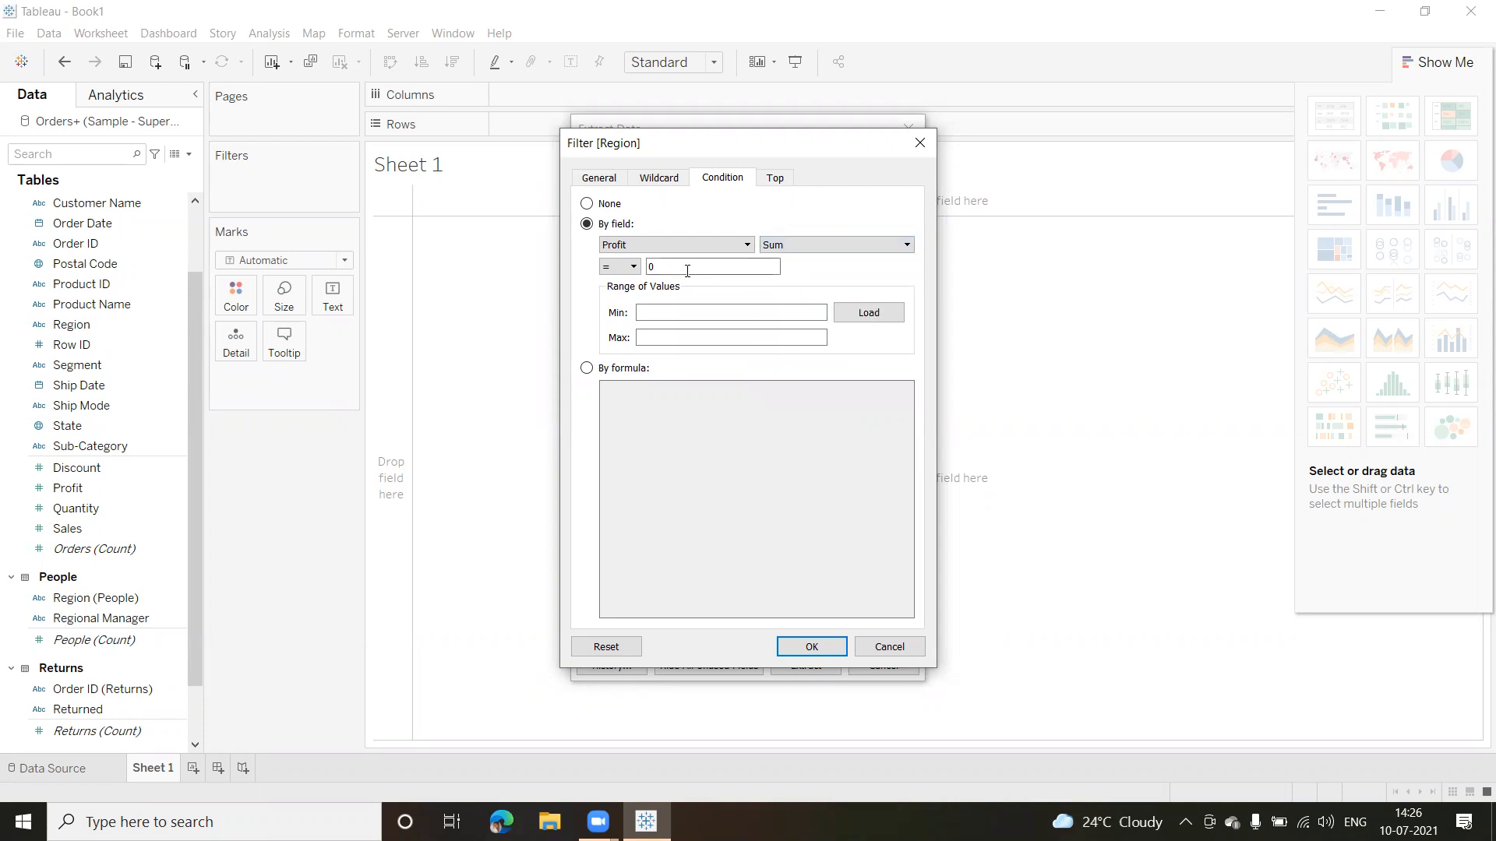
click(633, 267)
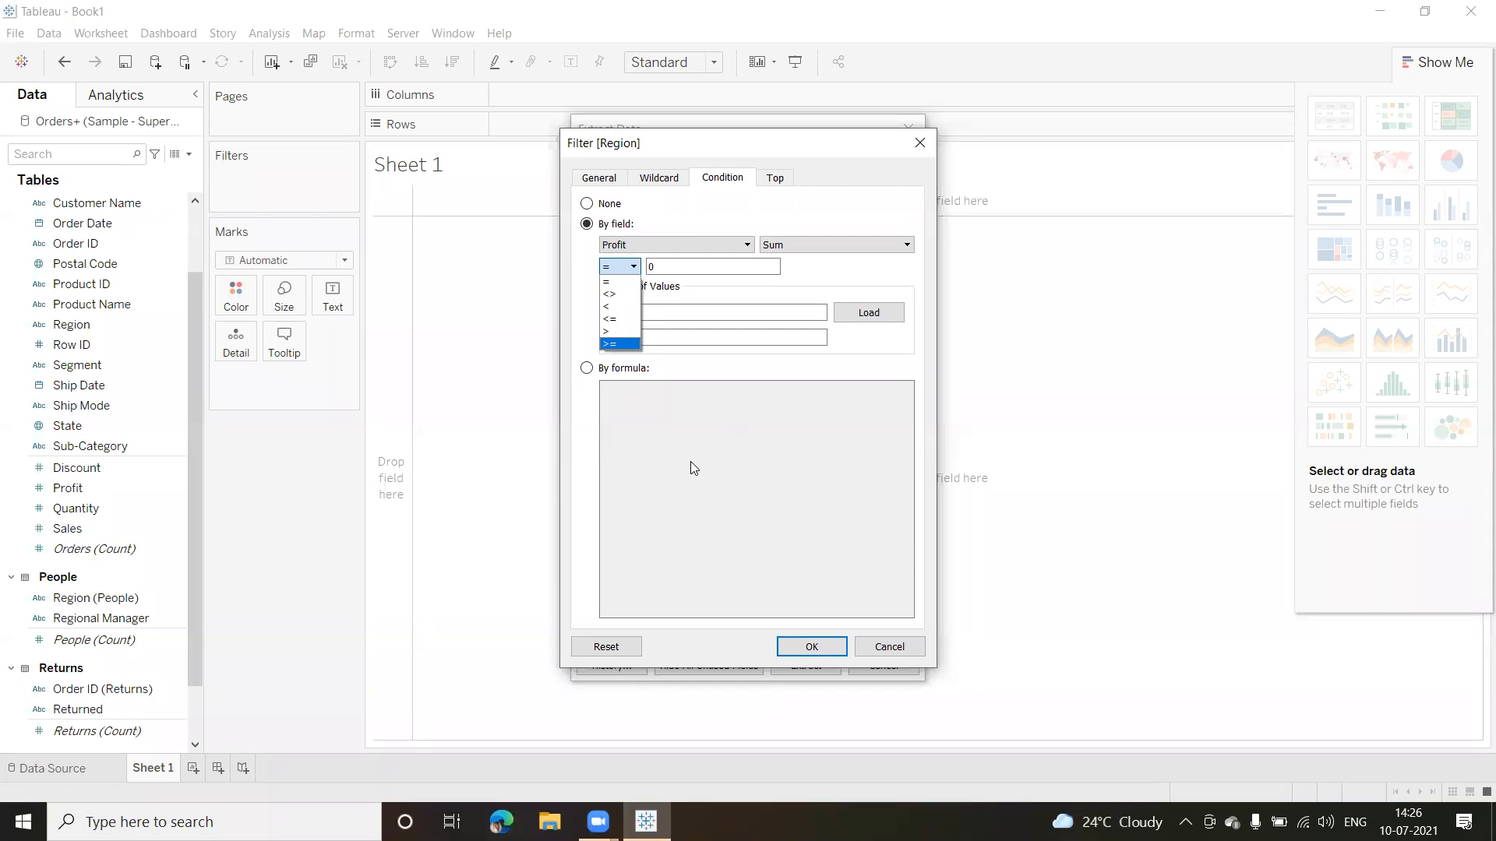
click(587, 205)
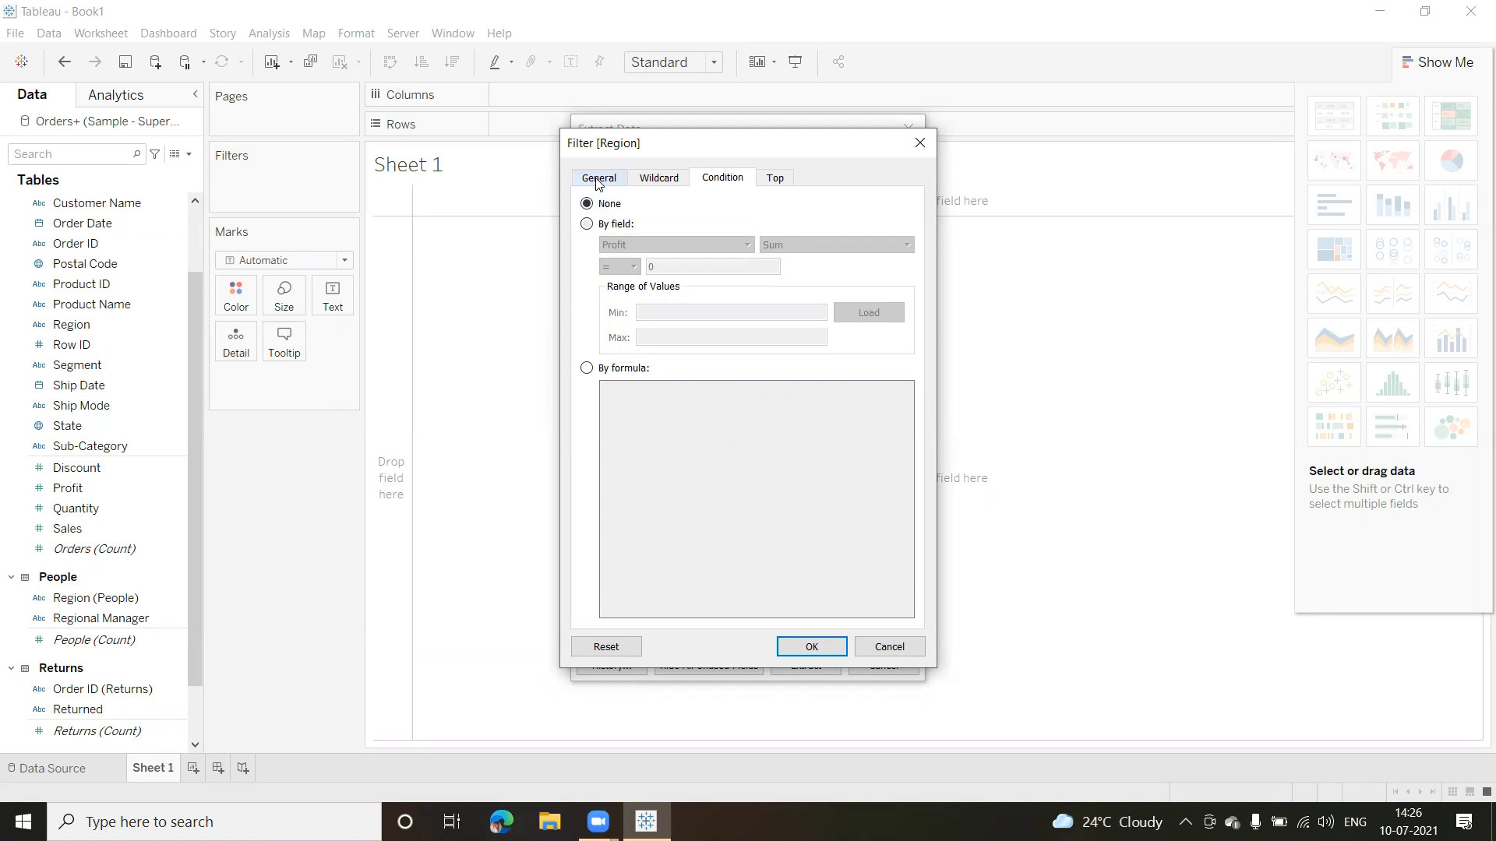
click(598, 181)
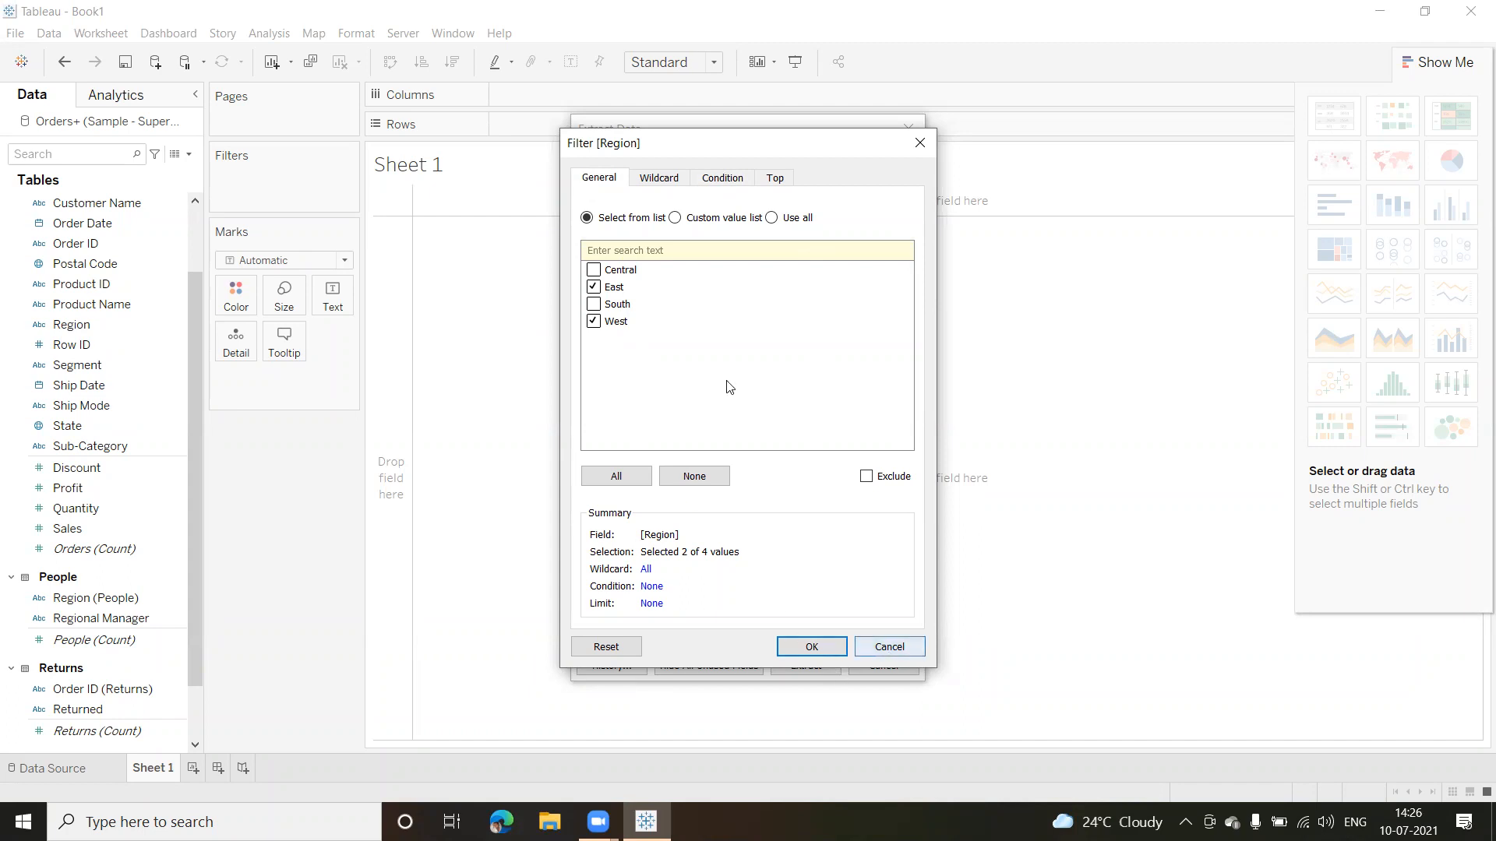
Try a by-field top 10 limit on the Region filter, view the available fields, and set the limit back to None.
click(775, 179)
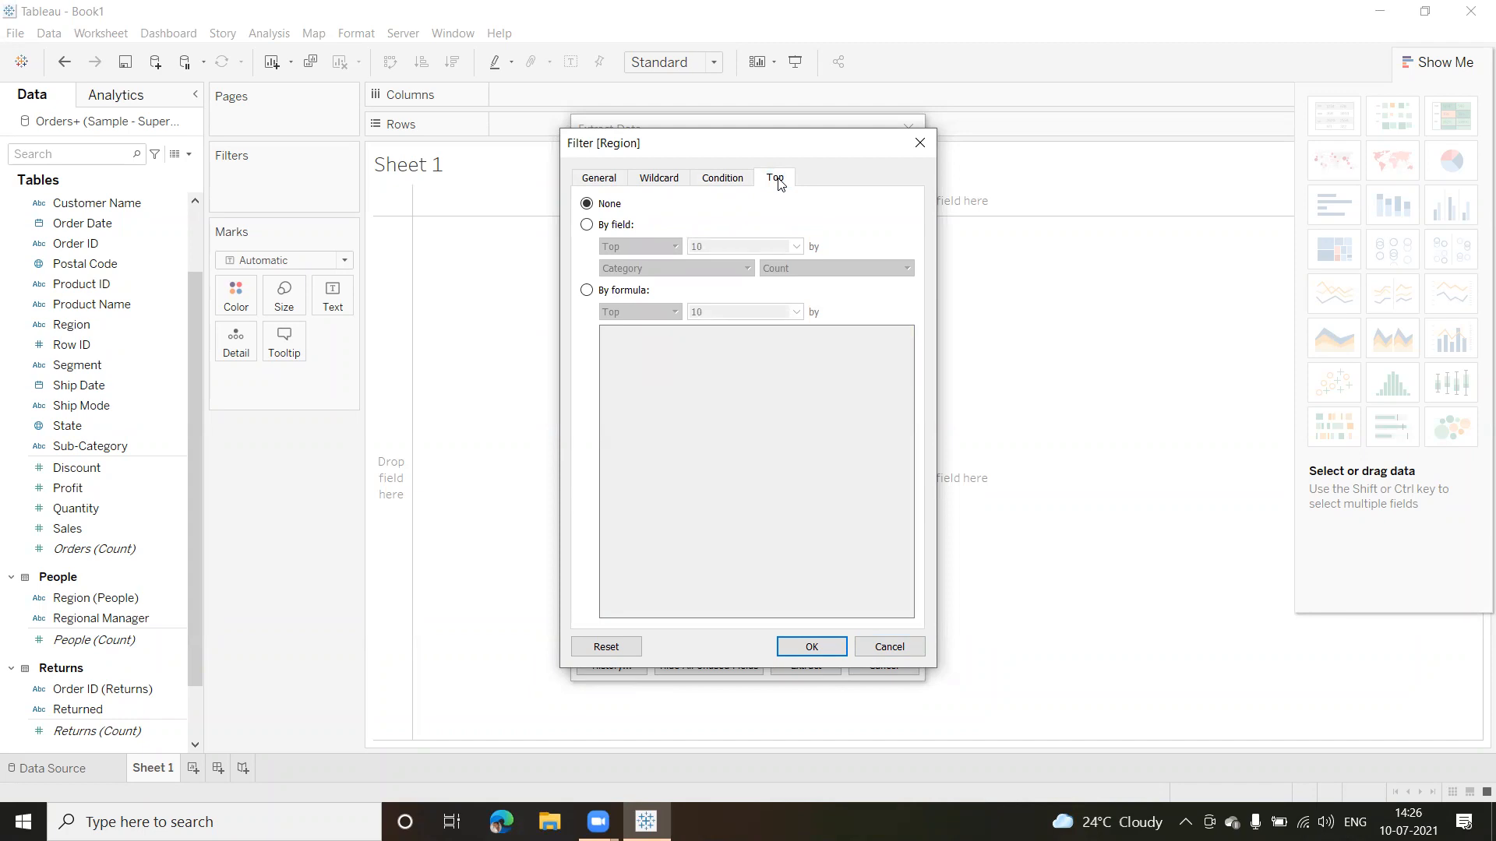
click(587, 225)
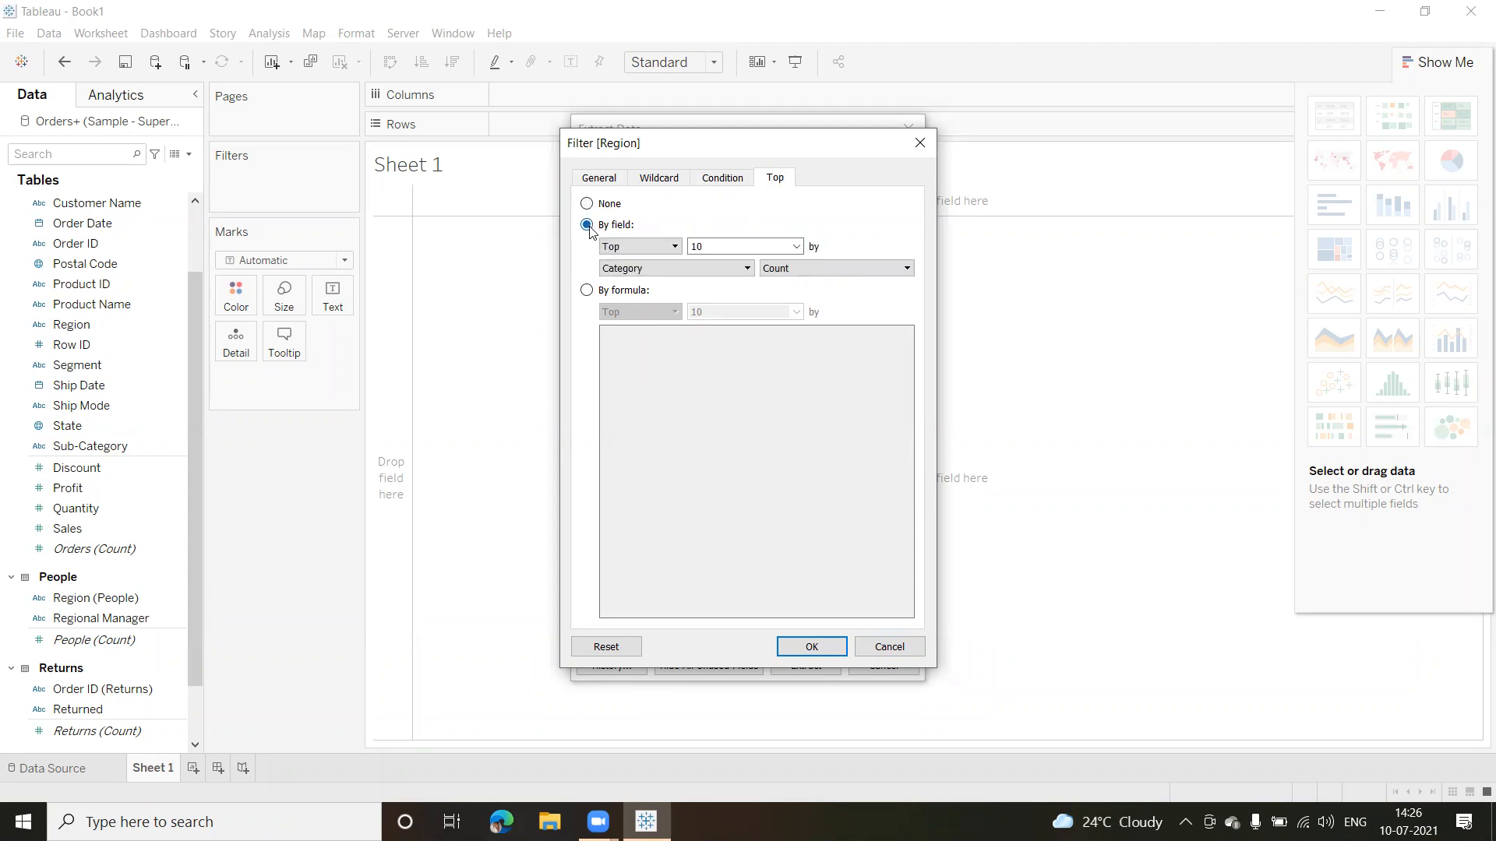
click(674, 247)
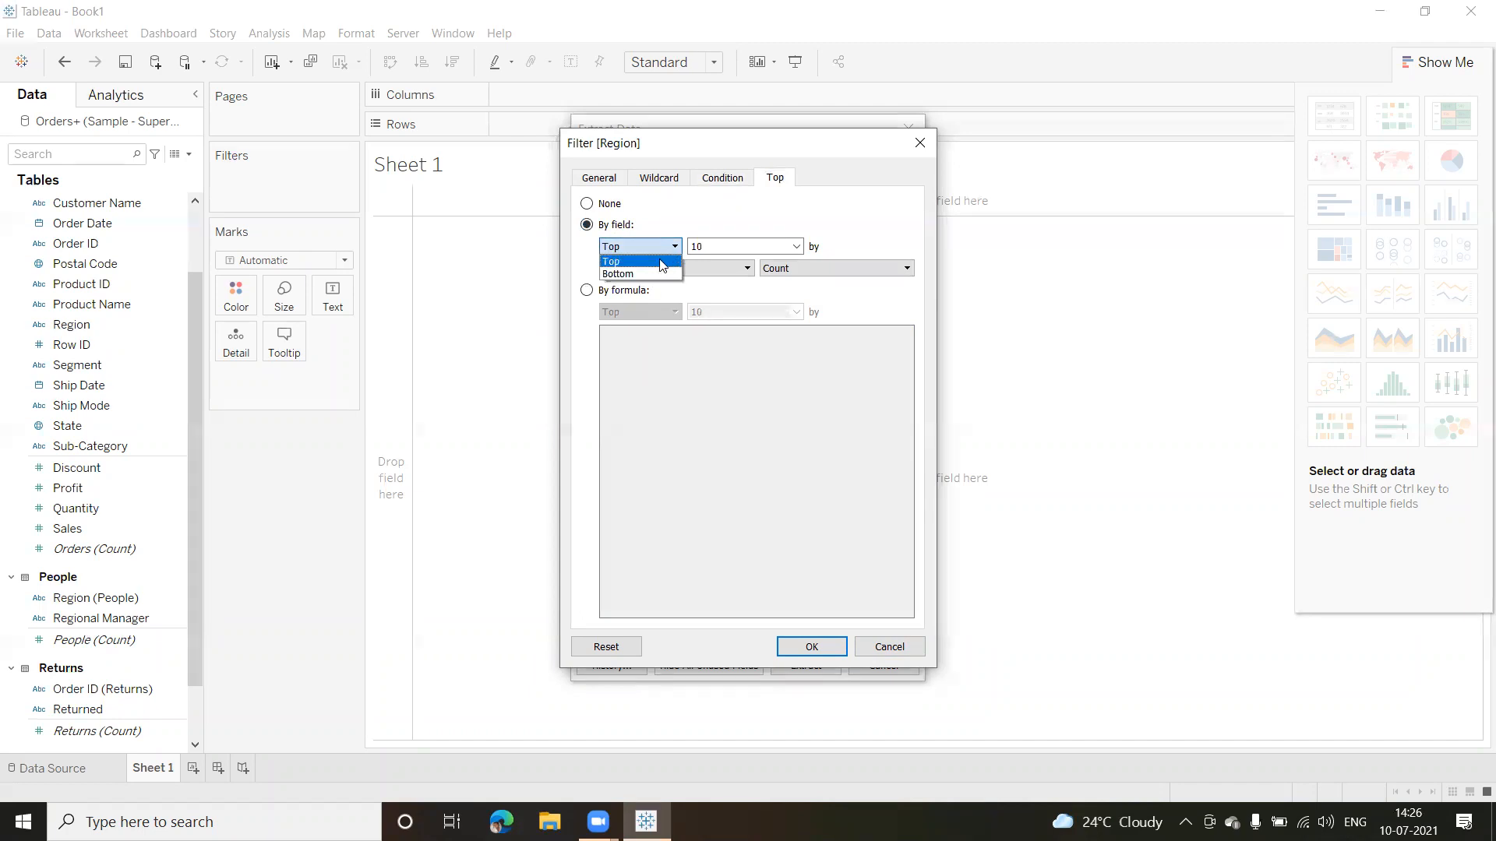
click(660, 260)
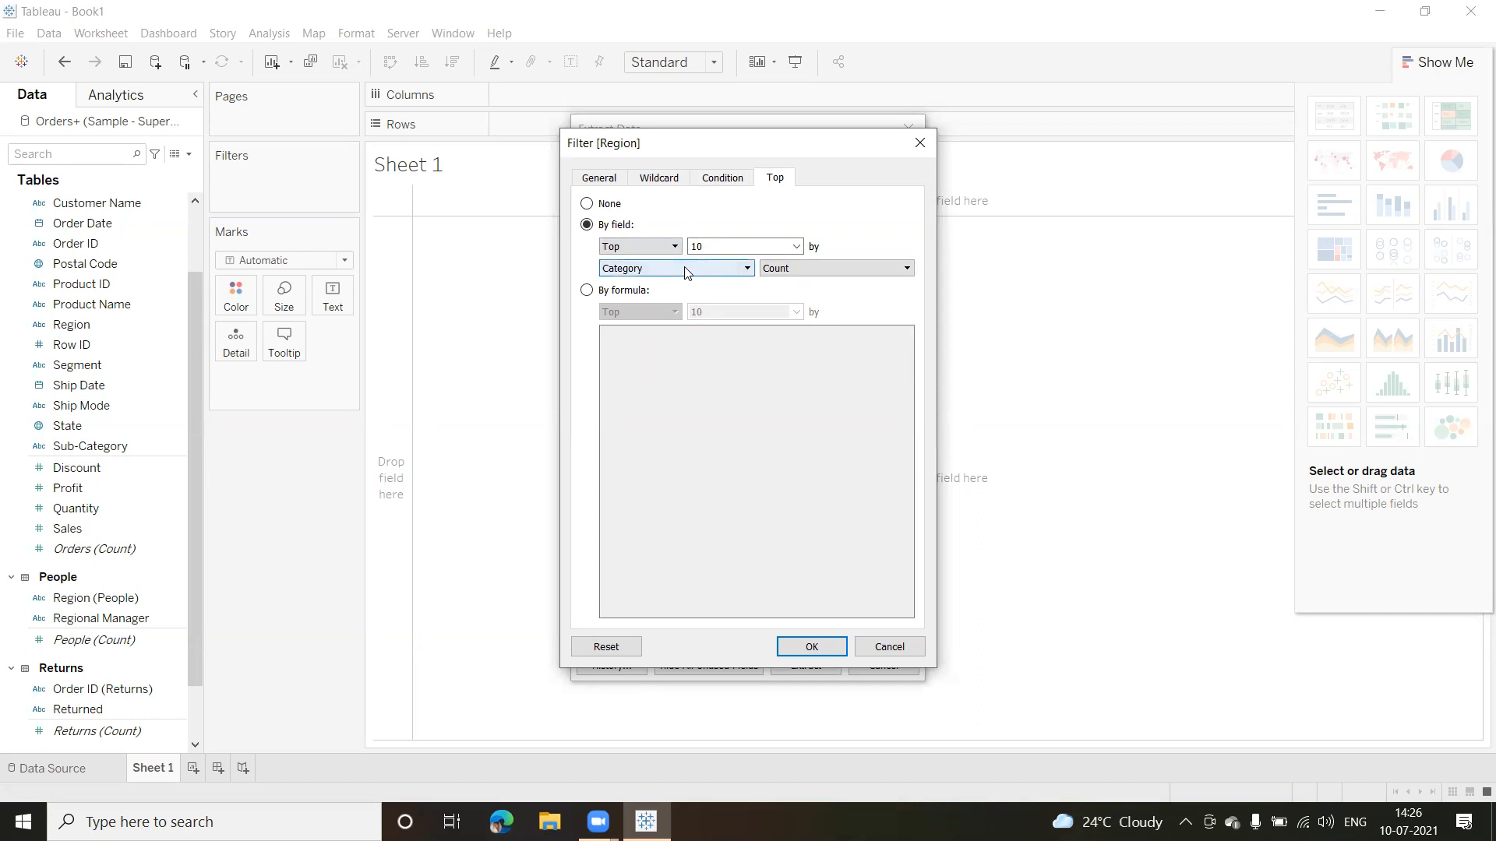
click(686, 271)
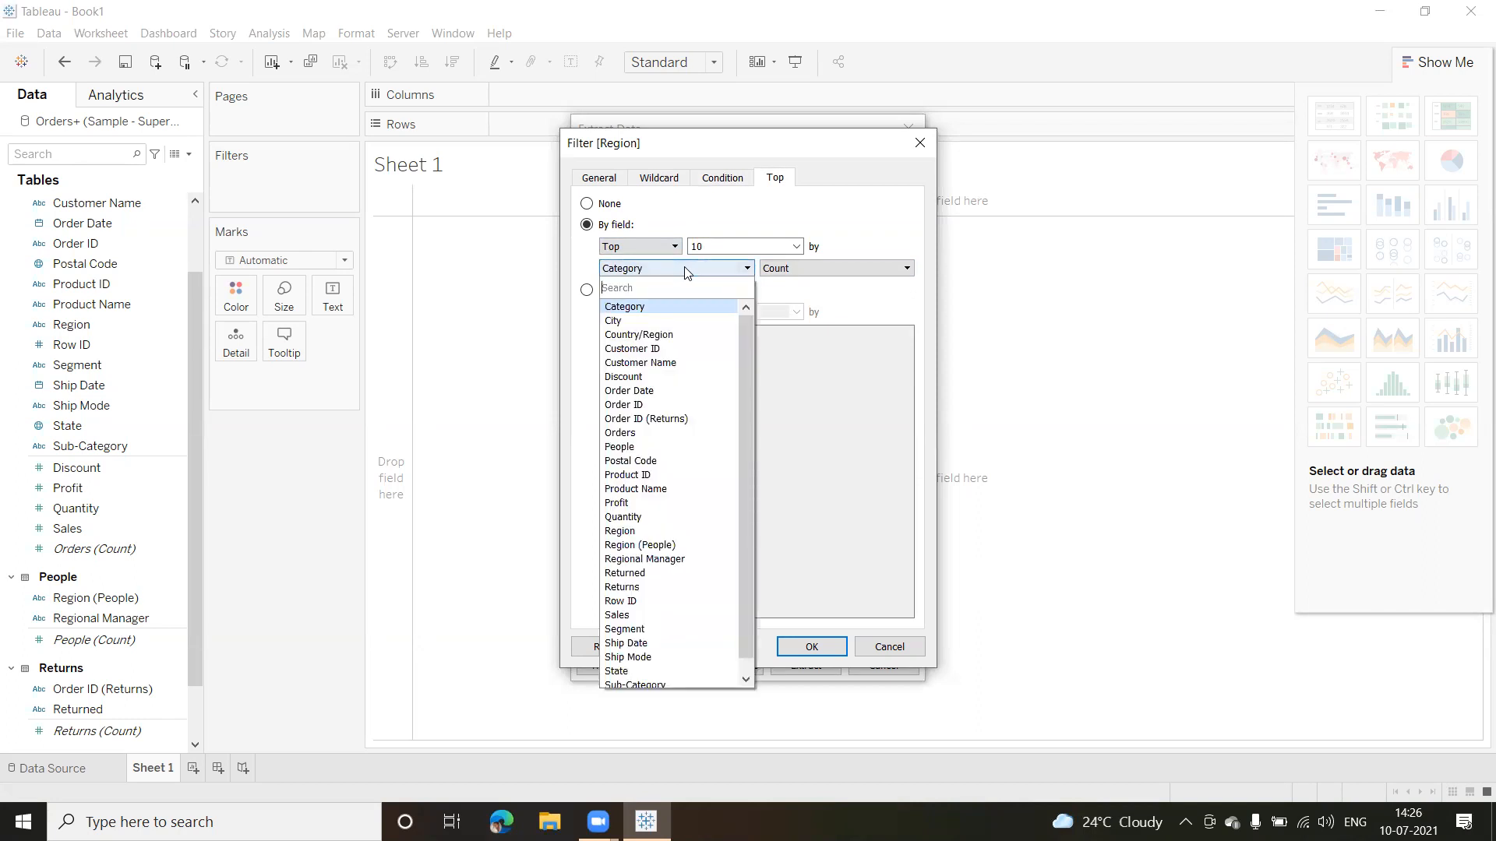
click(686, 271)
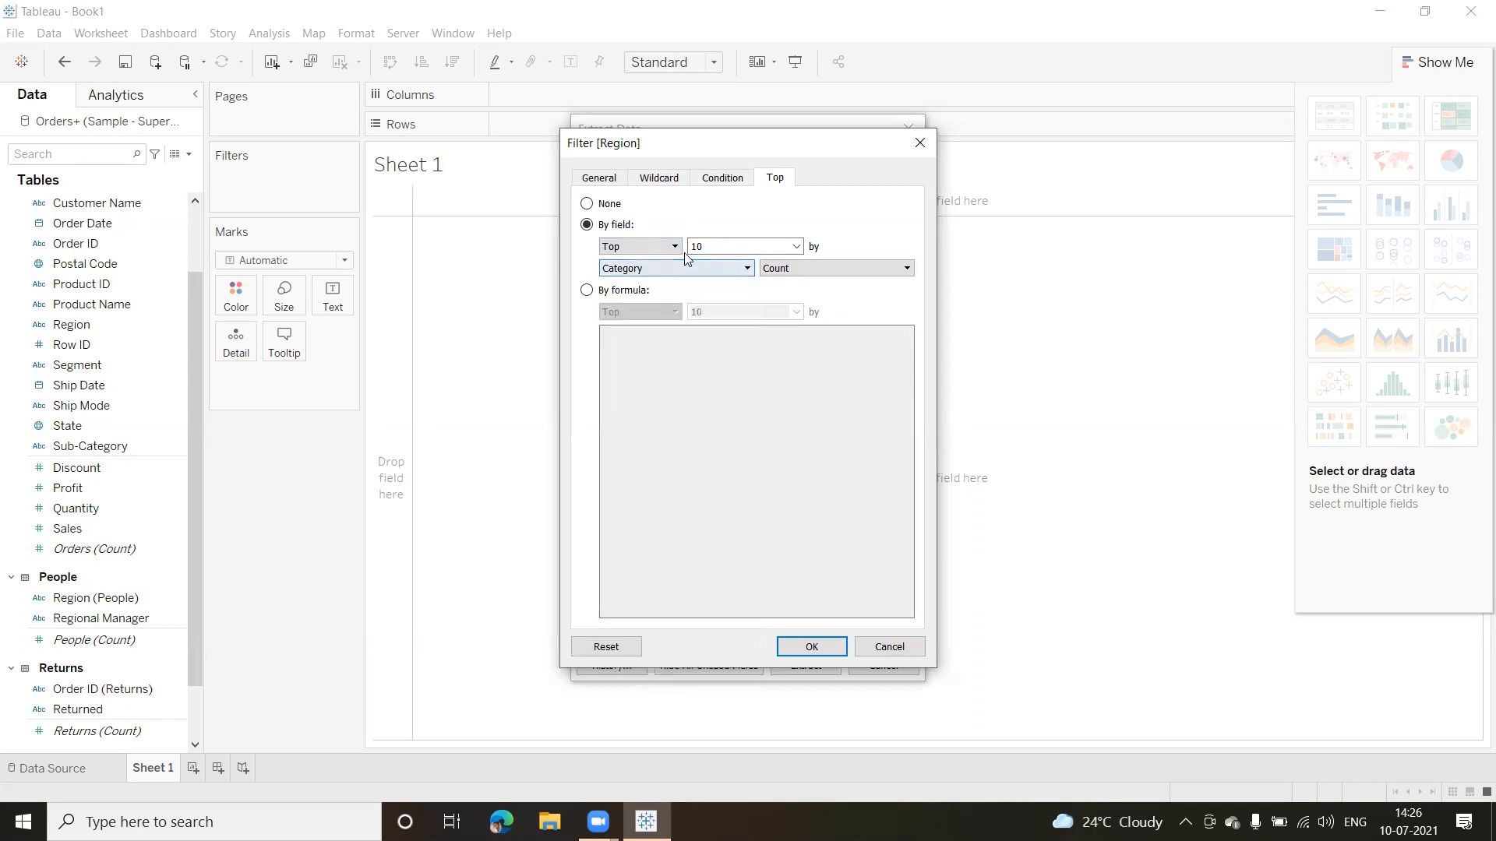
click(588, 205)
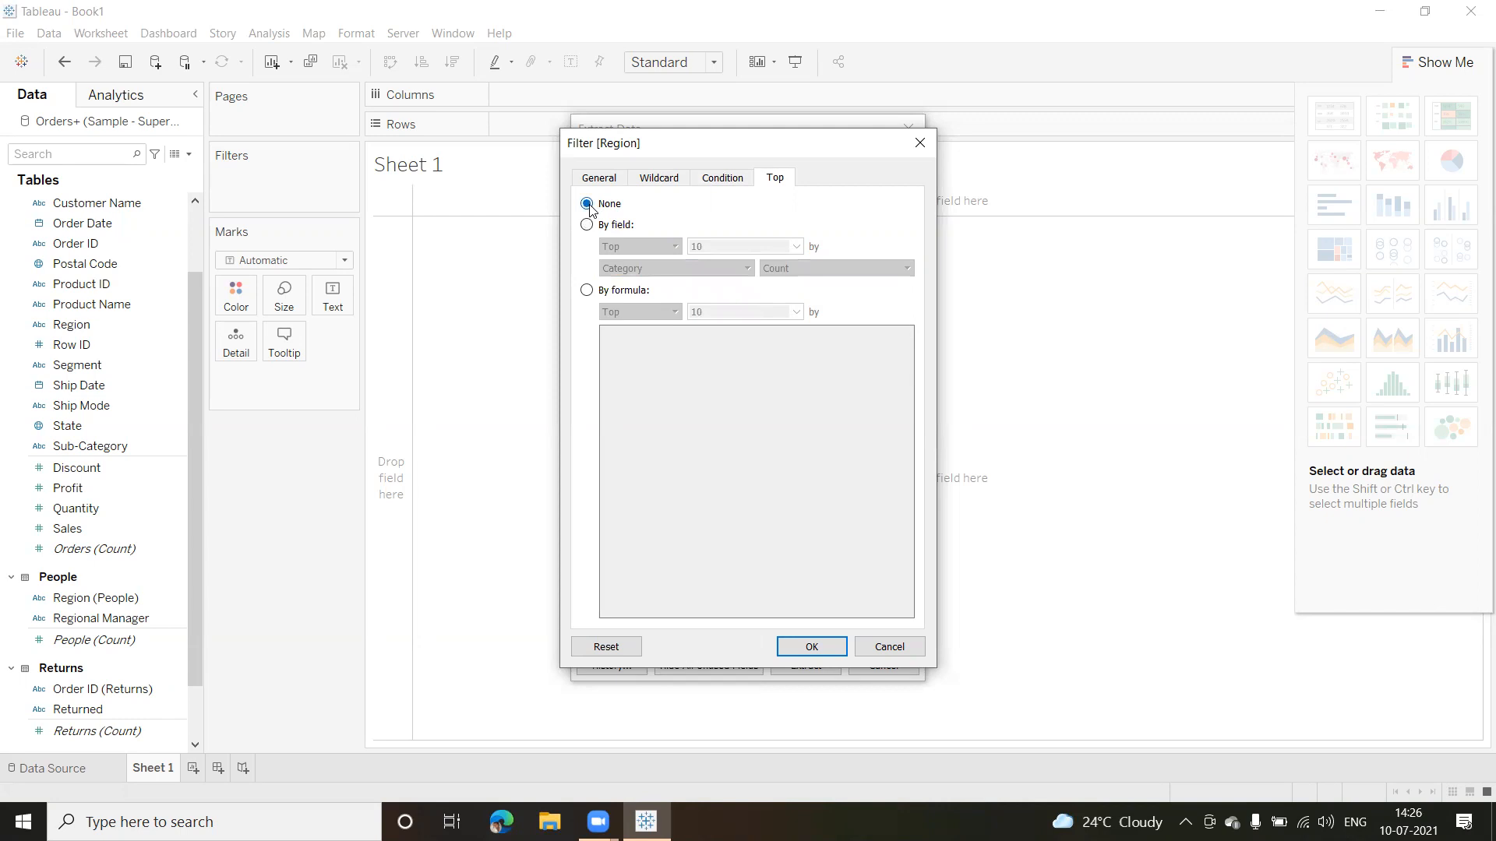
Accept the Region filter and add a Category extract filter that keeps only Furniture.
click(798, 645)
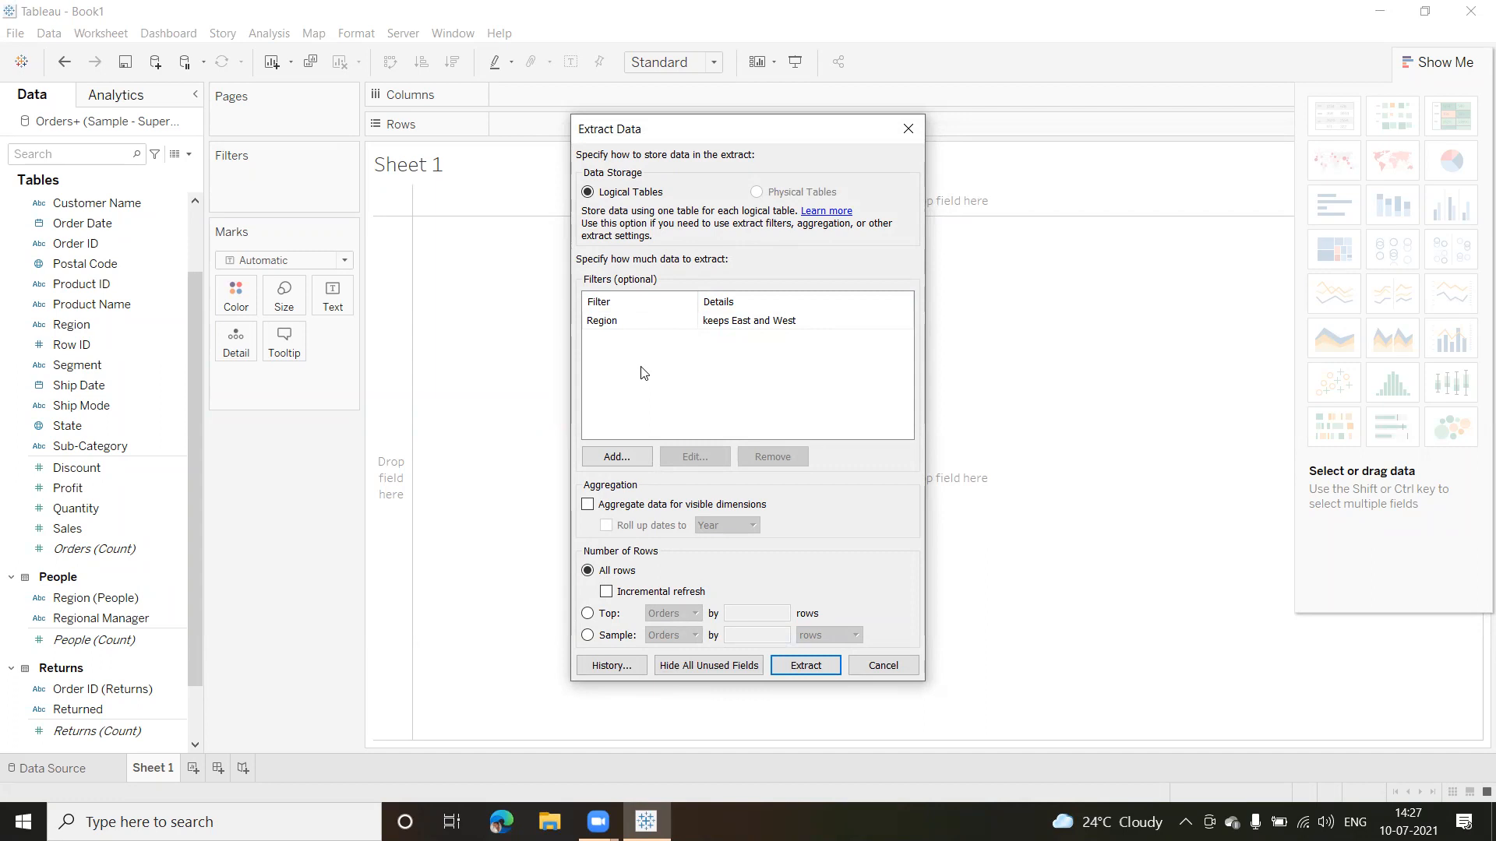
click(632, 455)
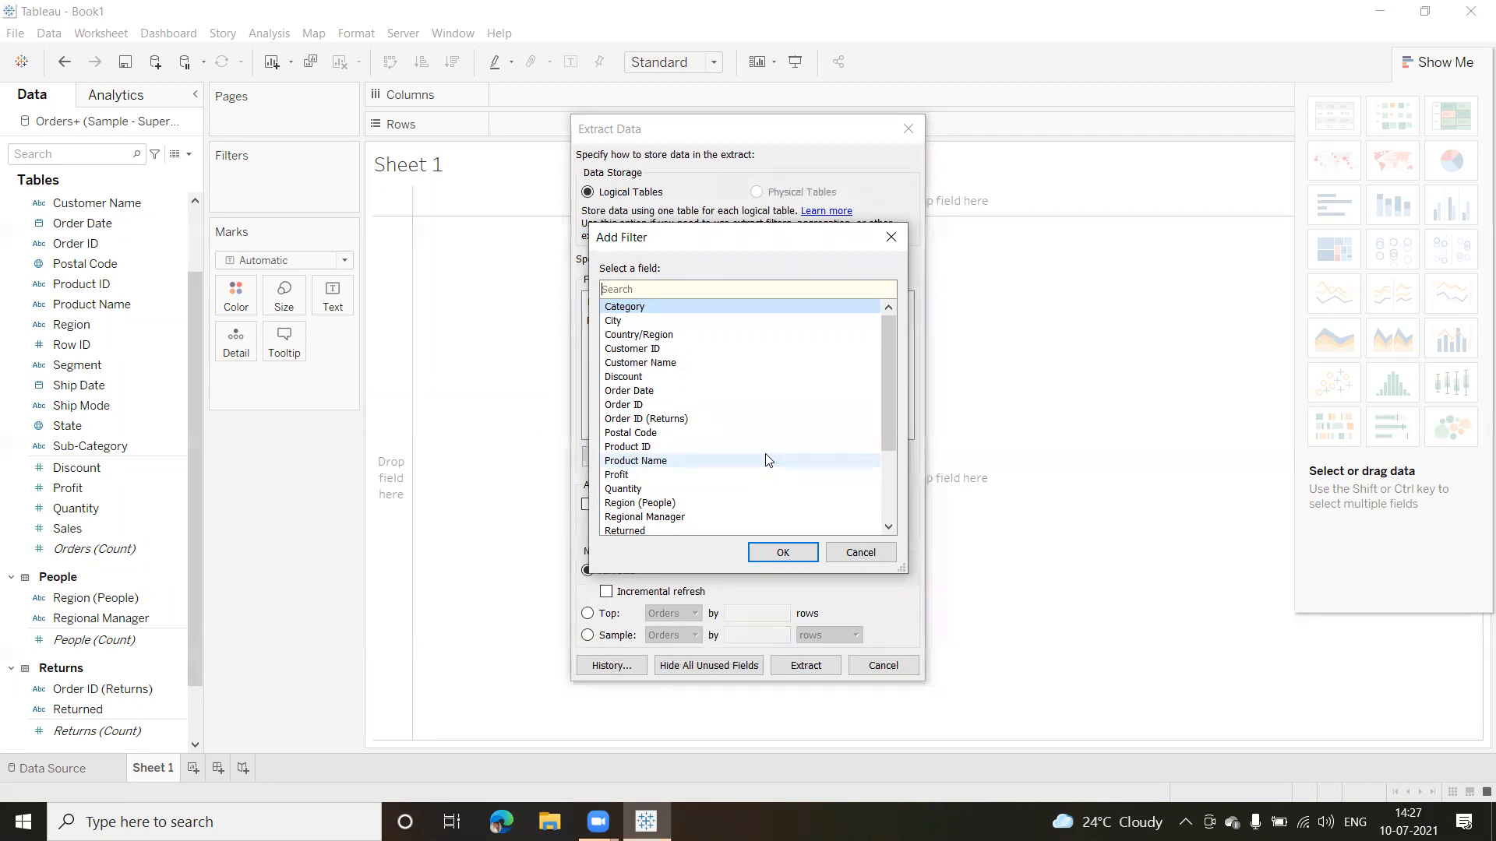
click(638, 310)
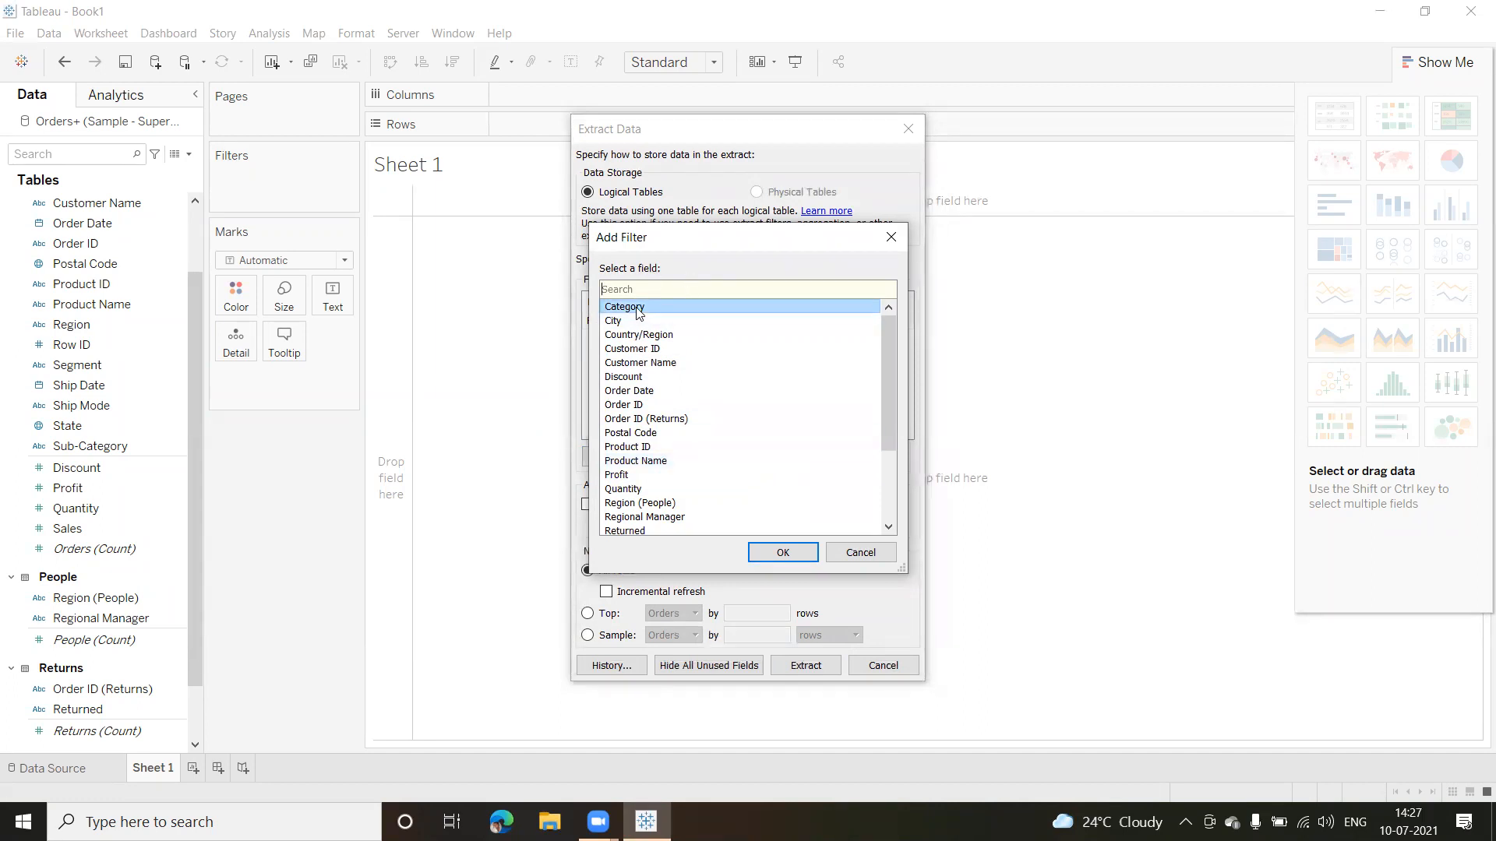
click(779, 553)
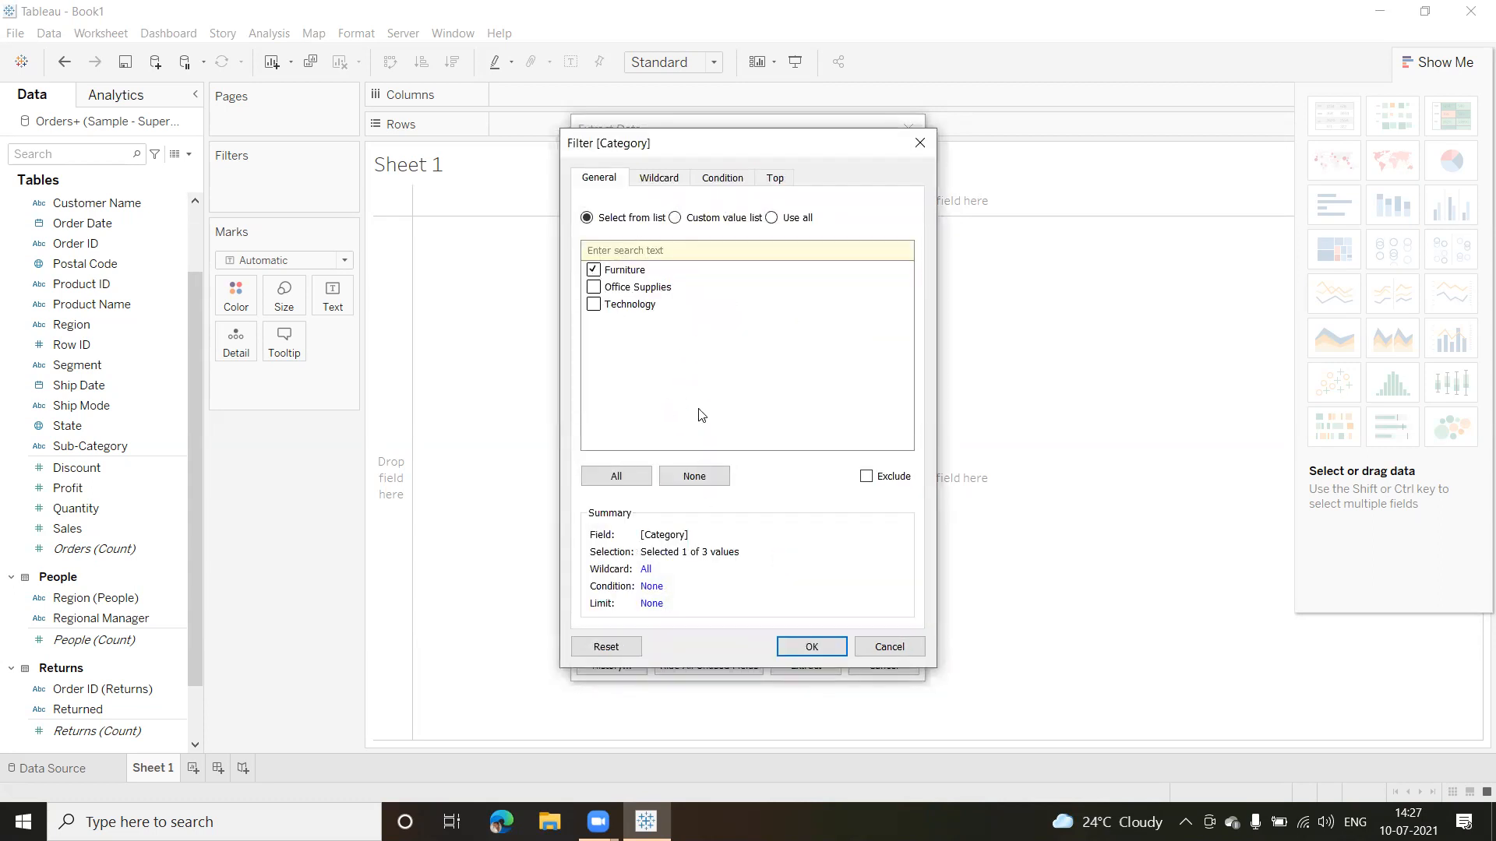
click(820, 651)
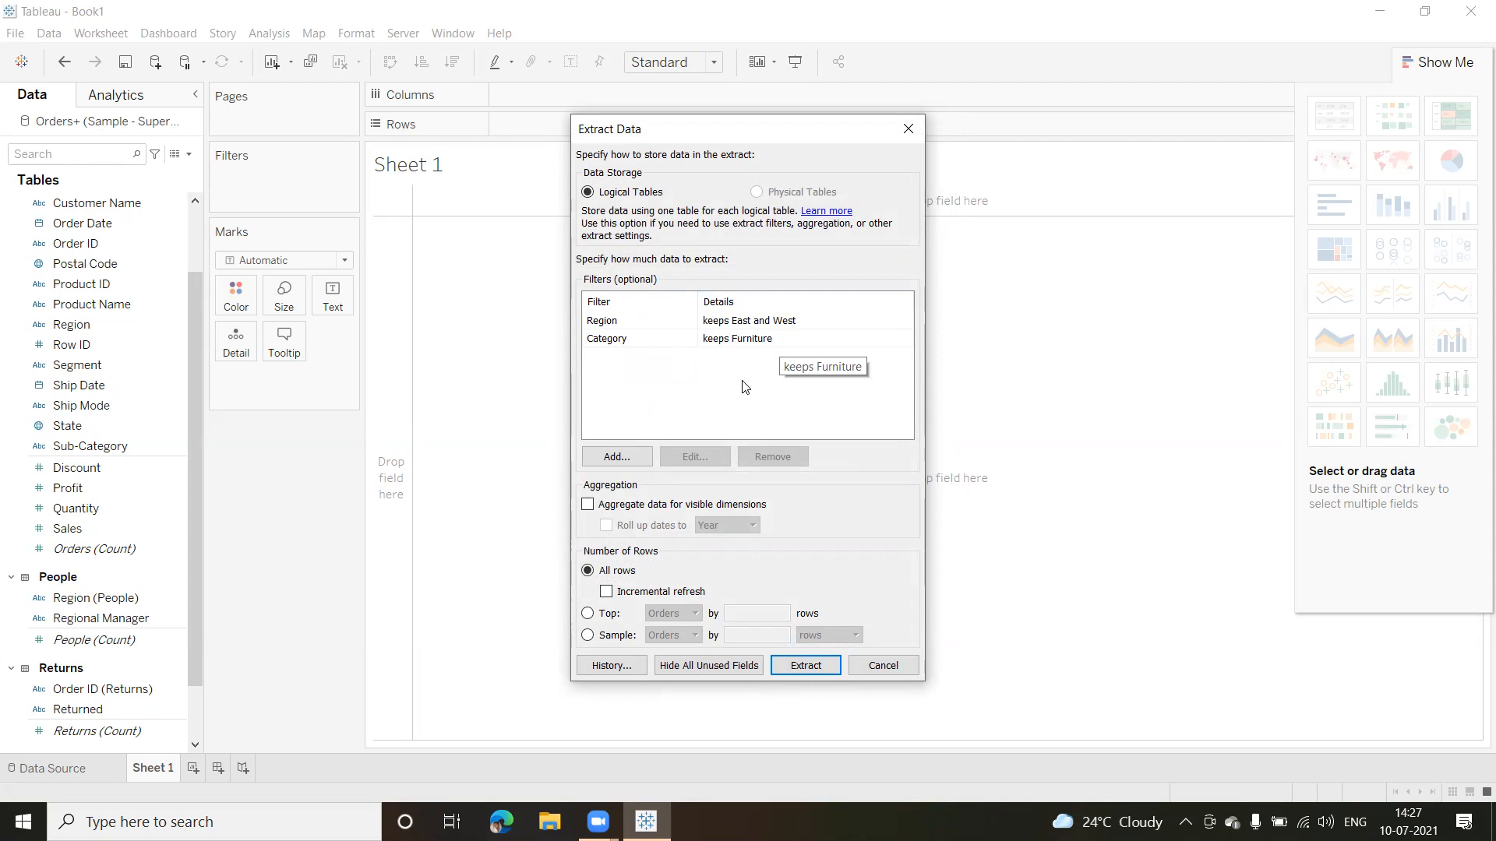
Create the extract and save it in the Datasources folder as DataExtract-Orders, in Tableau Data Extract format.
click(820, 668)
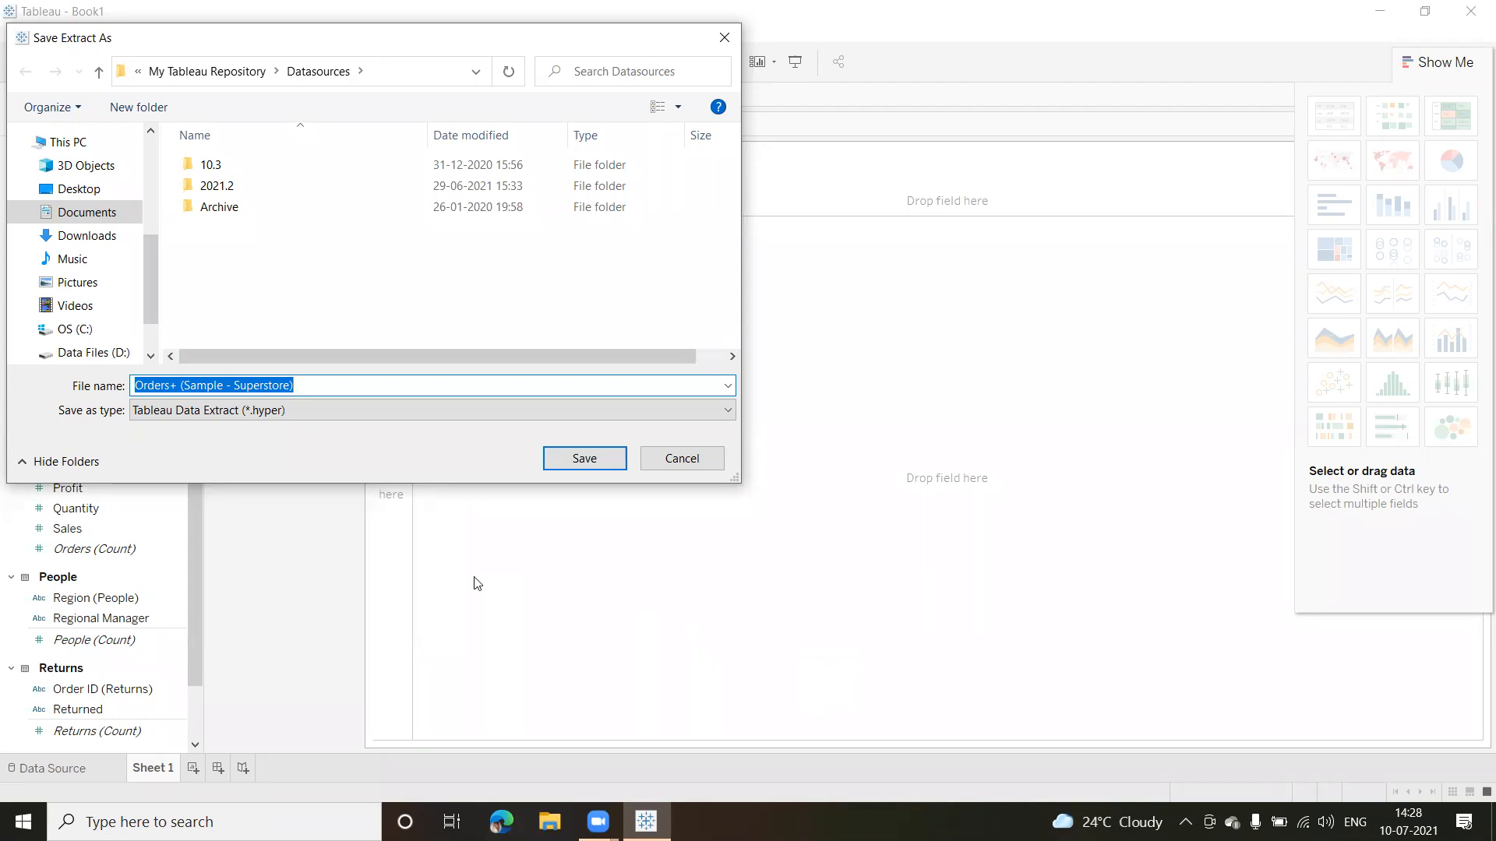
click(344, 386)
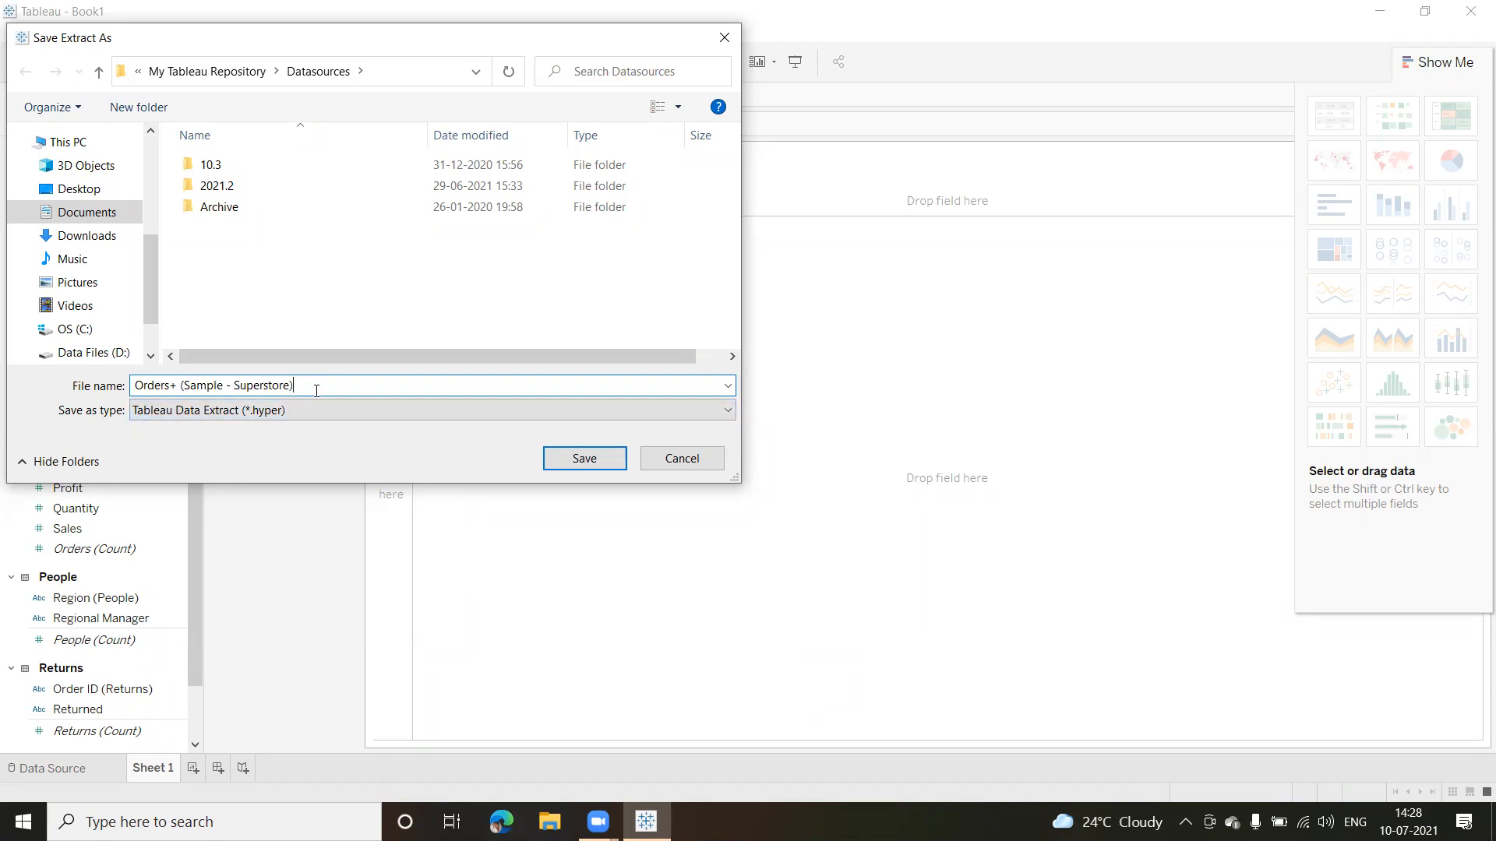
key(BackSpace)
key(BackSpace)
key(BackSpace)
key(BackSpace)
key(BackSpace)
key(BackSpace)
key(BackSpace)
key(BackSpace)
key(BackSpace)
key(BackSpace)
key(BackSpace)
key(BackSpace)
key(BackSpace)
key(BackSpace)
key(BackSpace)
key(BackSpace)
key(BackSpace)
key(BackSpace)
key(BackSpace)
key(BackSpace)
text(Data)
text(Extract-Orders)
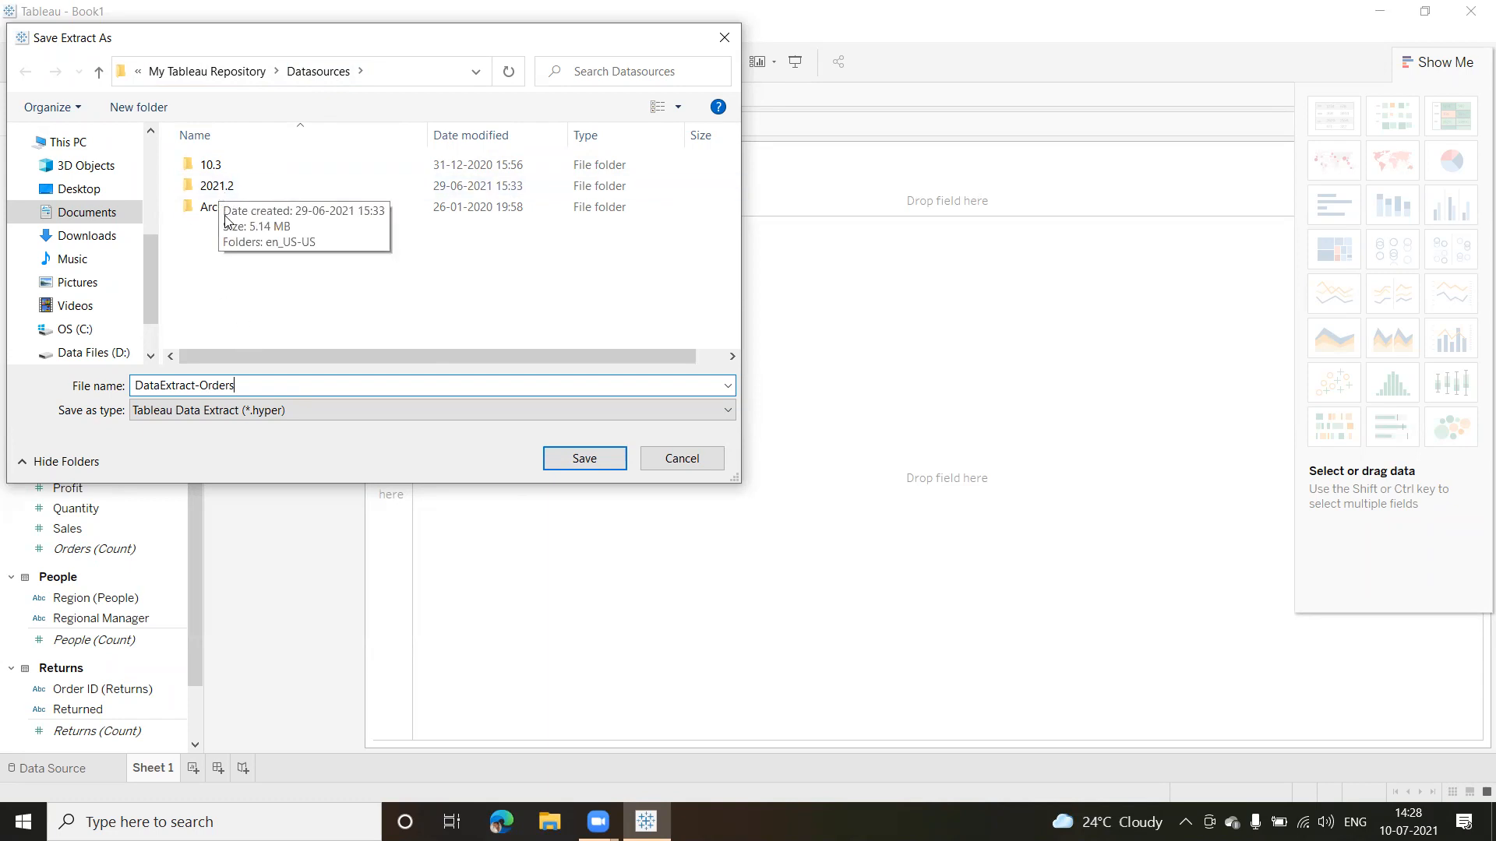
click(584, 459)
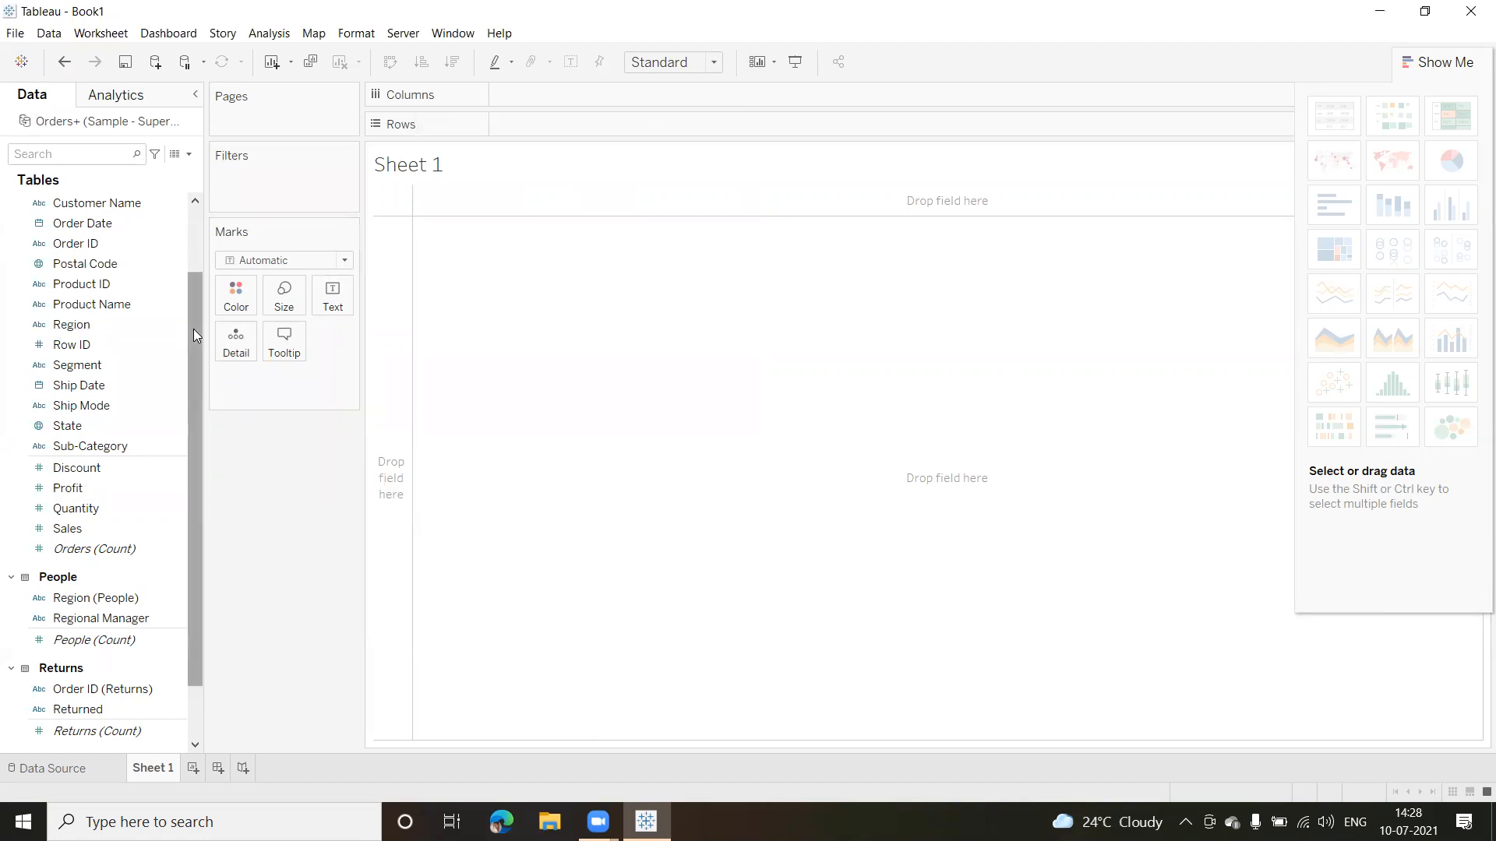
Place Region on Rows and Category from the Orders table on Columns in Sheet 1.
click(73, 325)
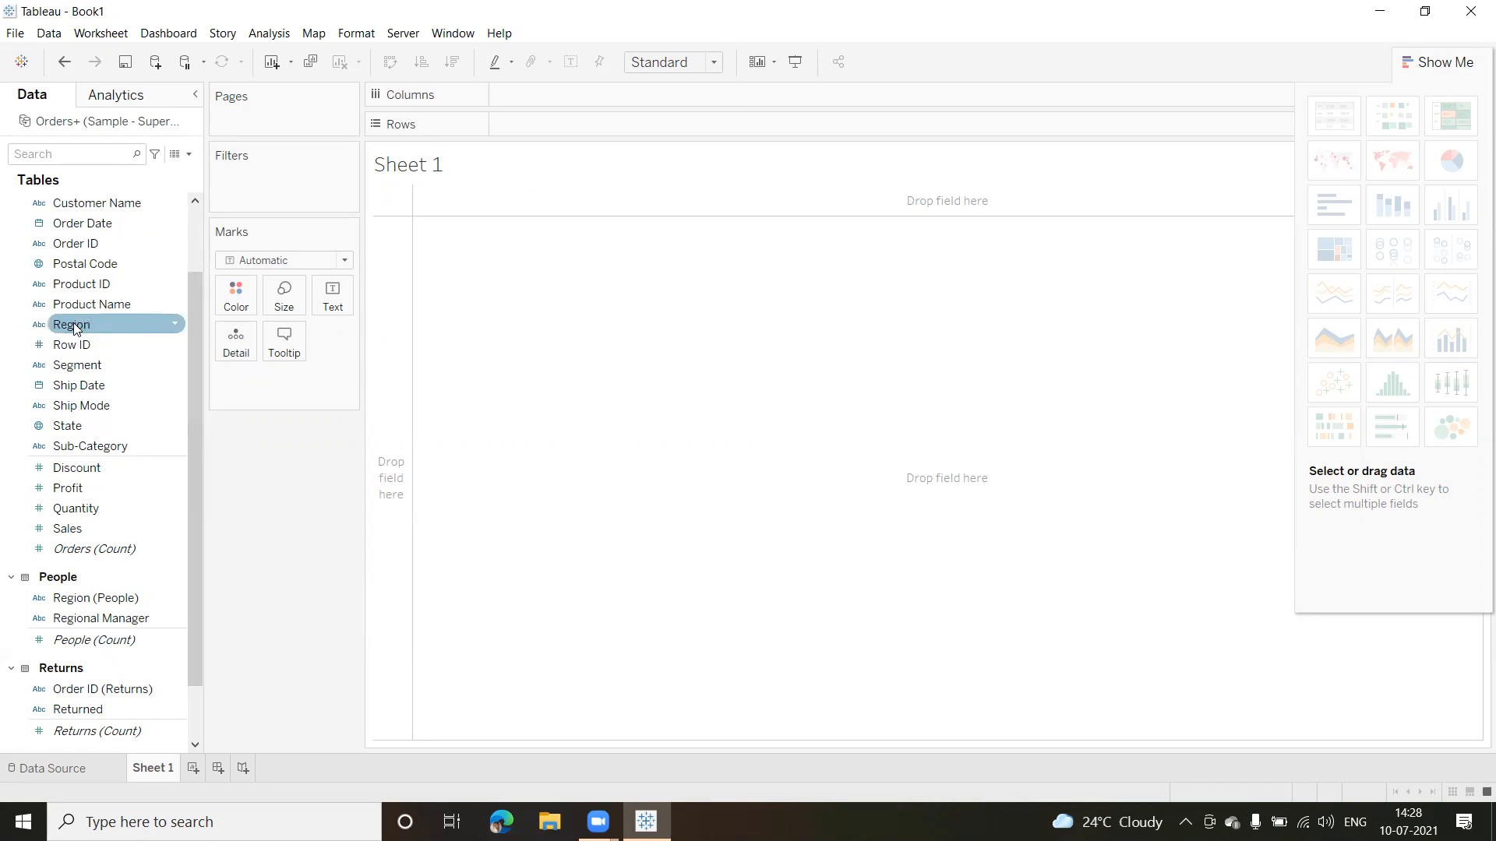
drag(76, 327, 524, 124)
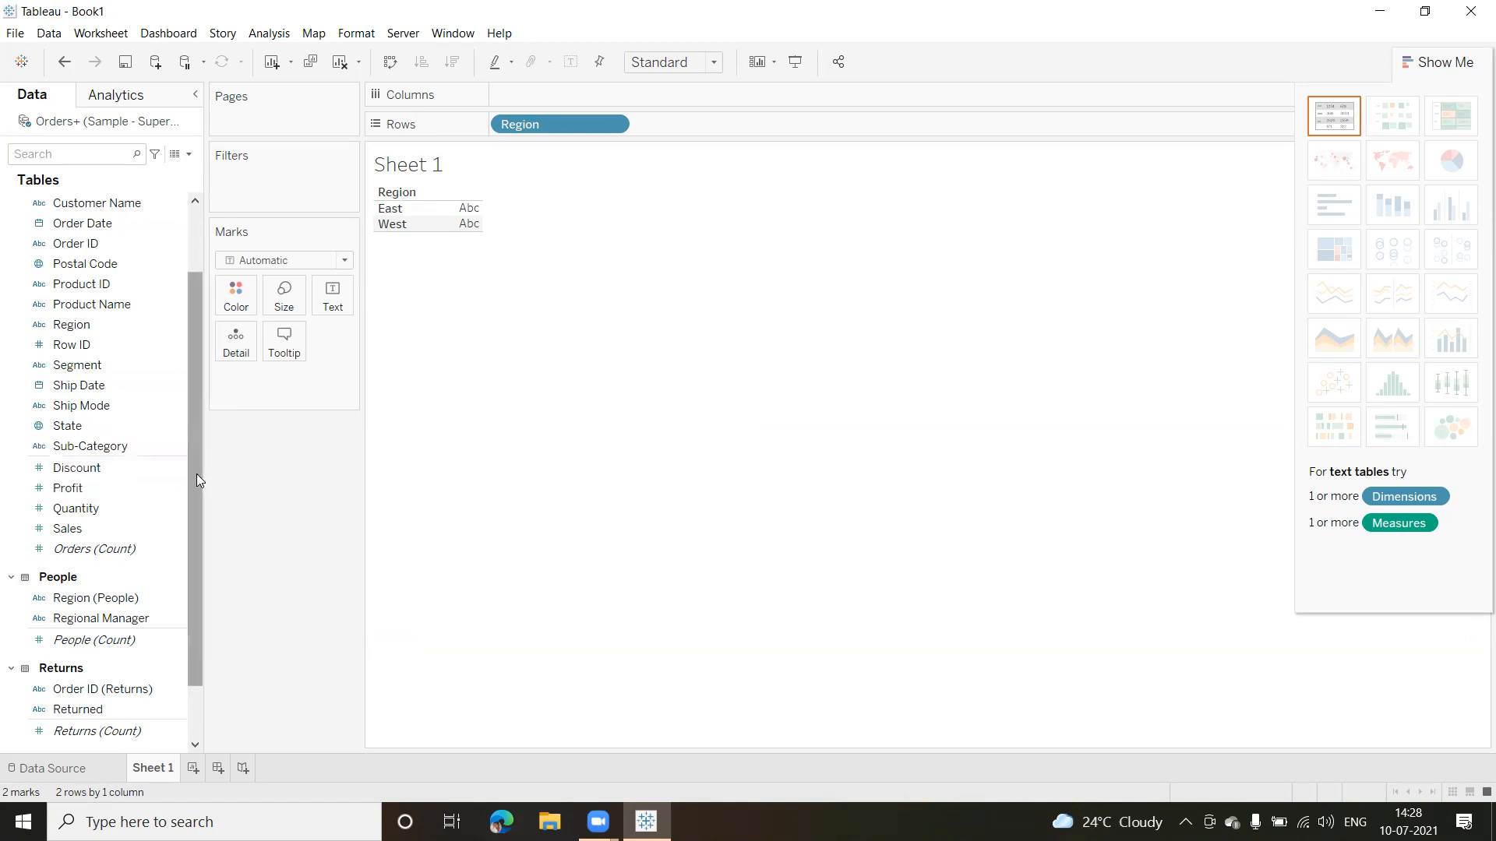
scroll(198, 436, up, 2)
drag(198, 443, 198, 399)
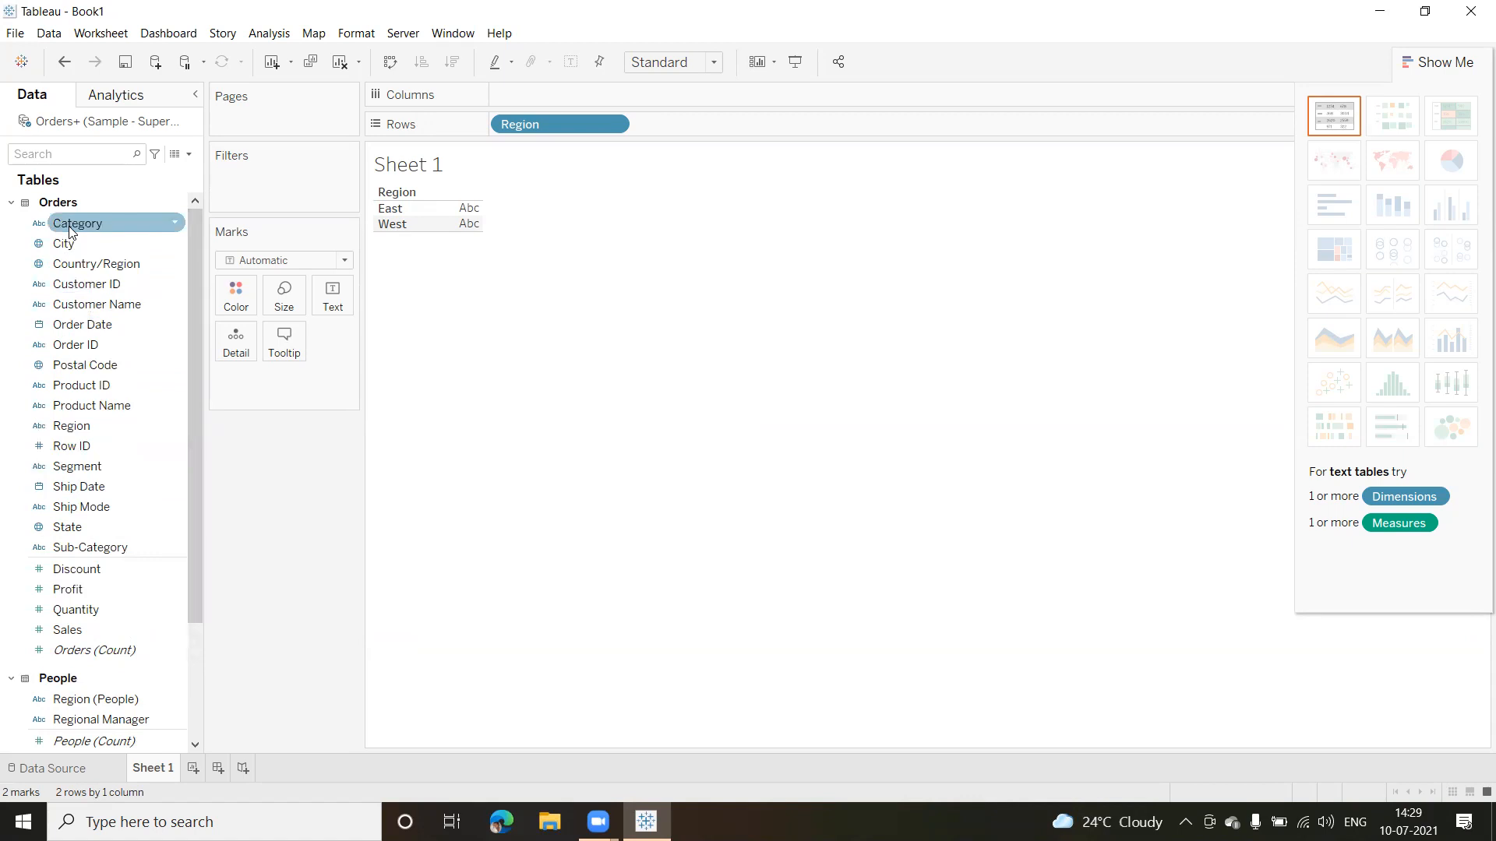
drag(70, 228, 522, 103)
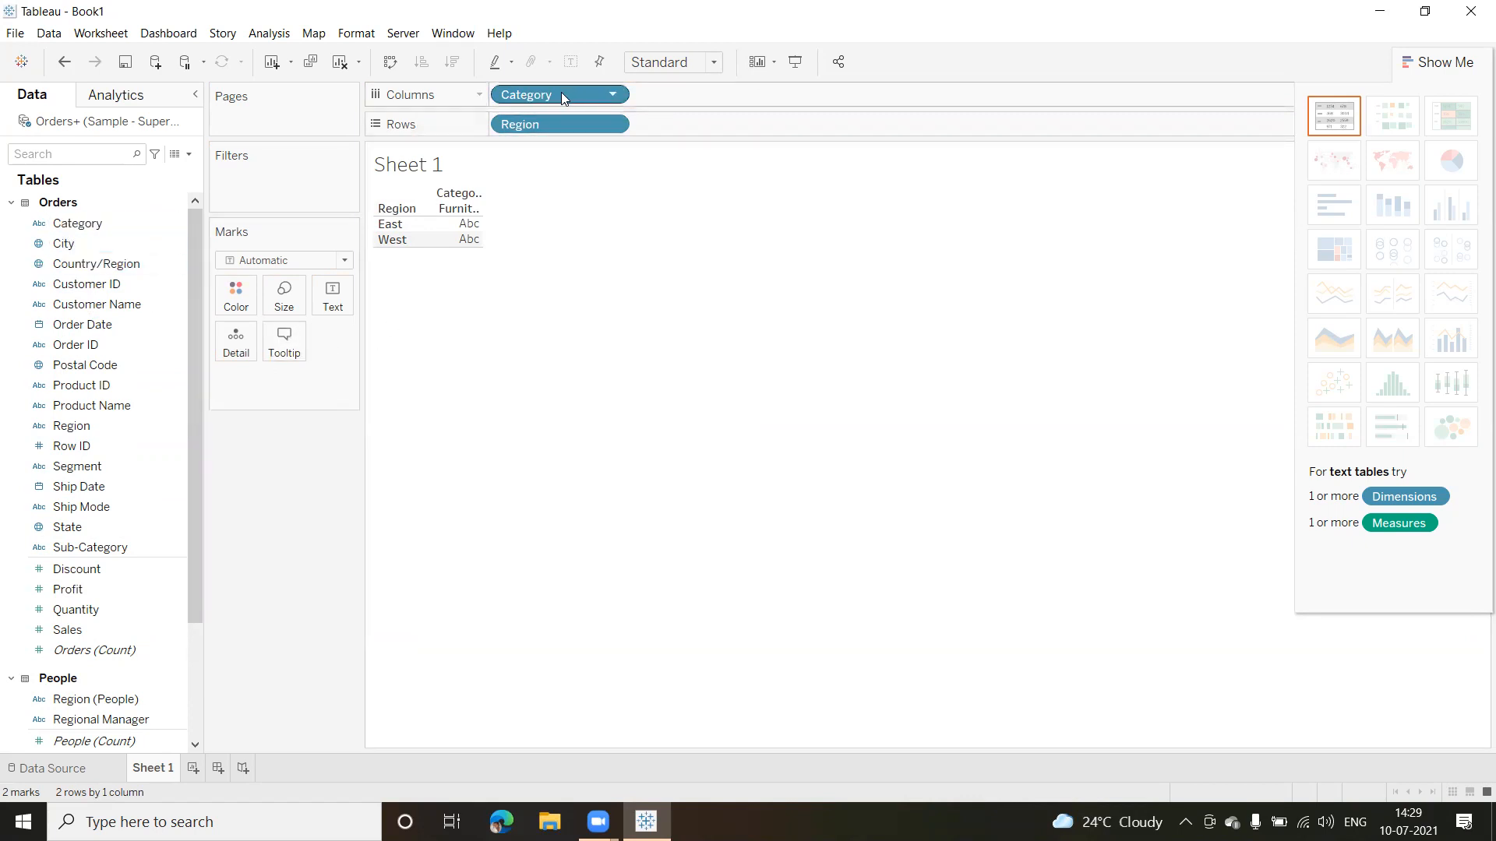
Show the sum of Profit as text in the Region by Category table and widen the Category column.
click(108, 327)
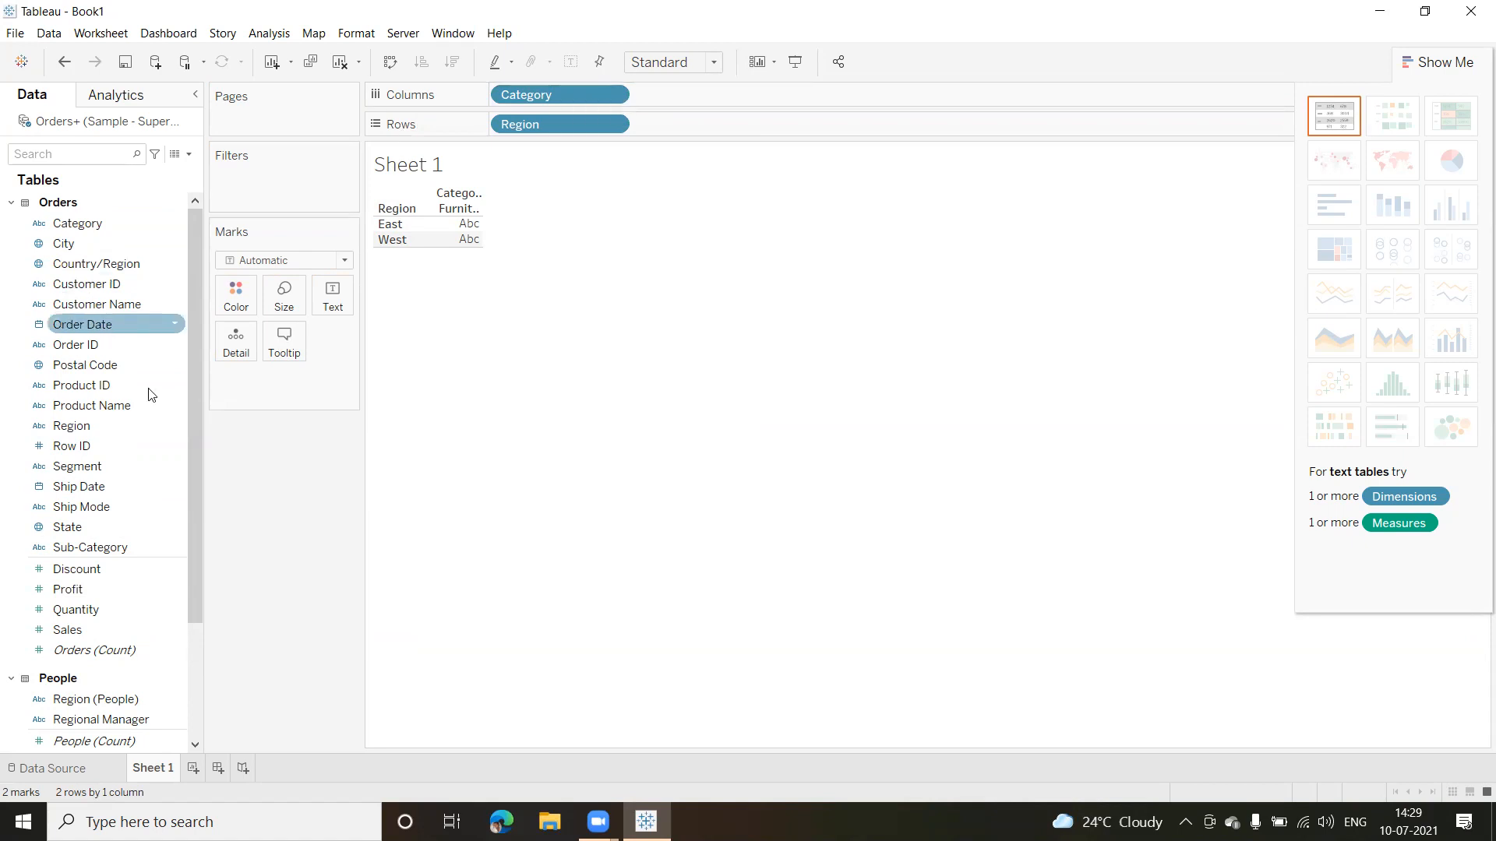
scroll(193, 350, down, 1)
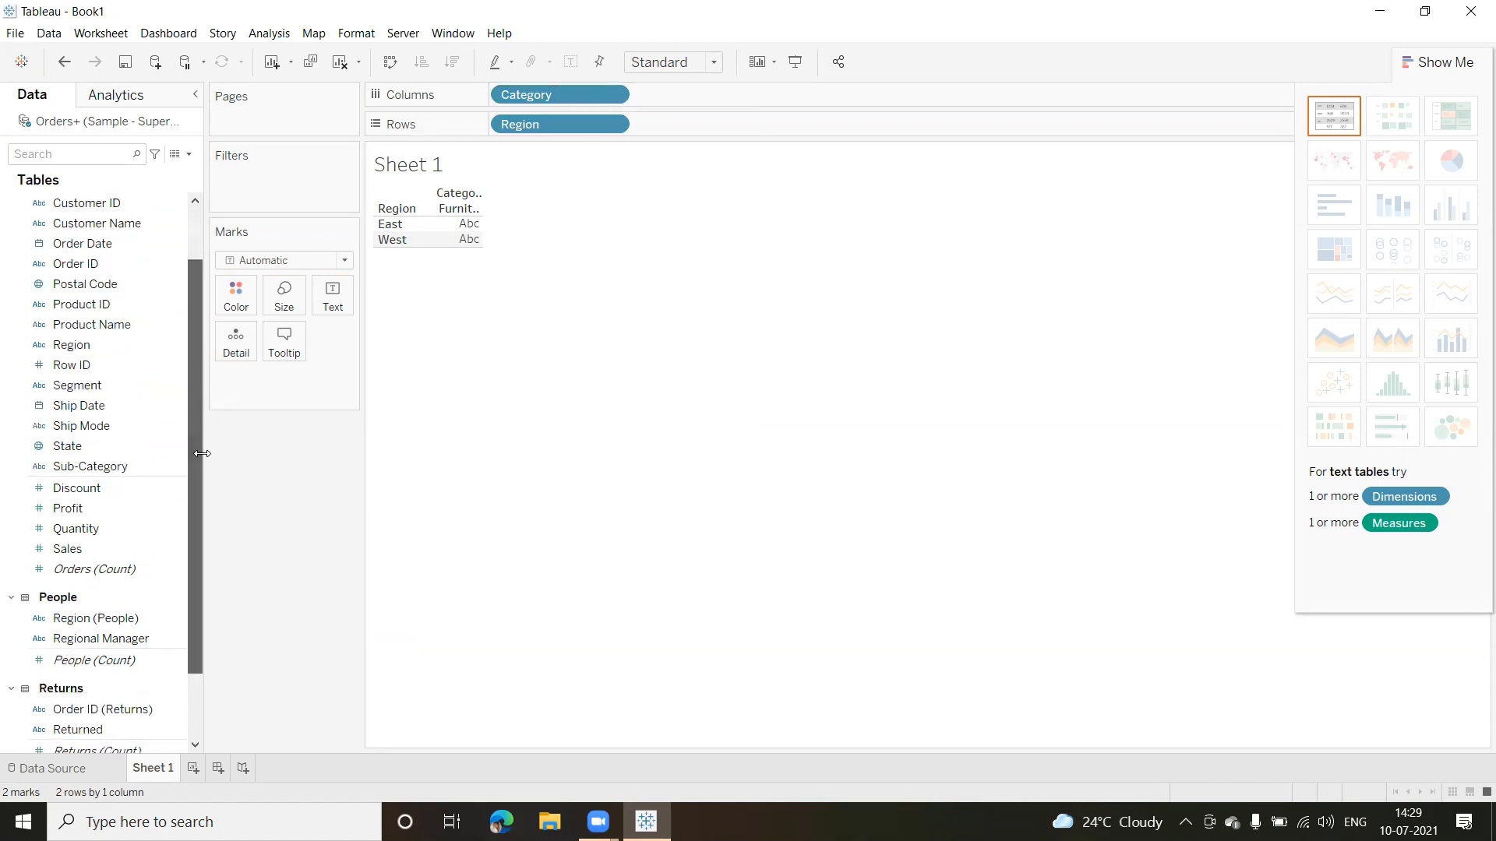
drag(81, 508, 339, 293)
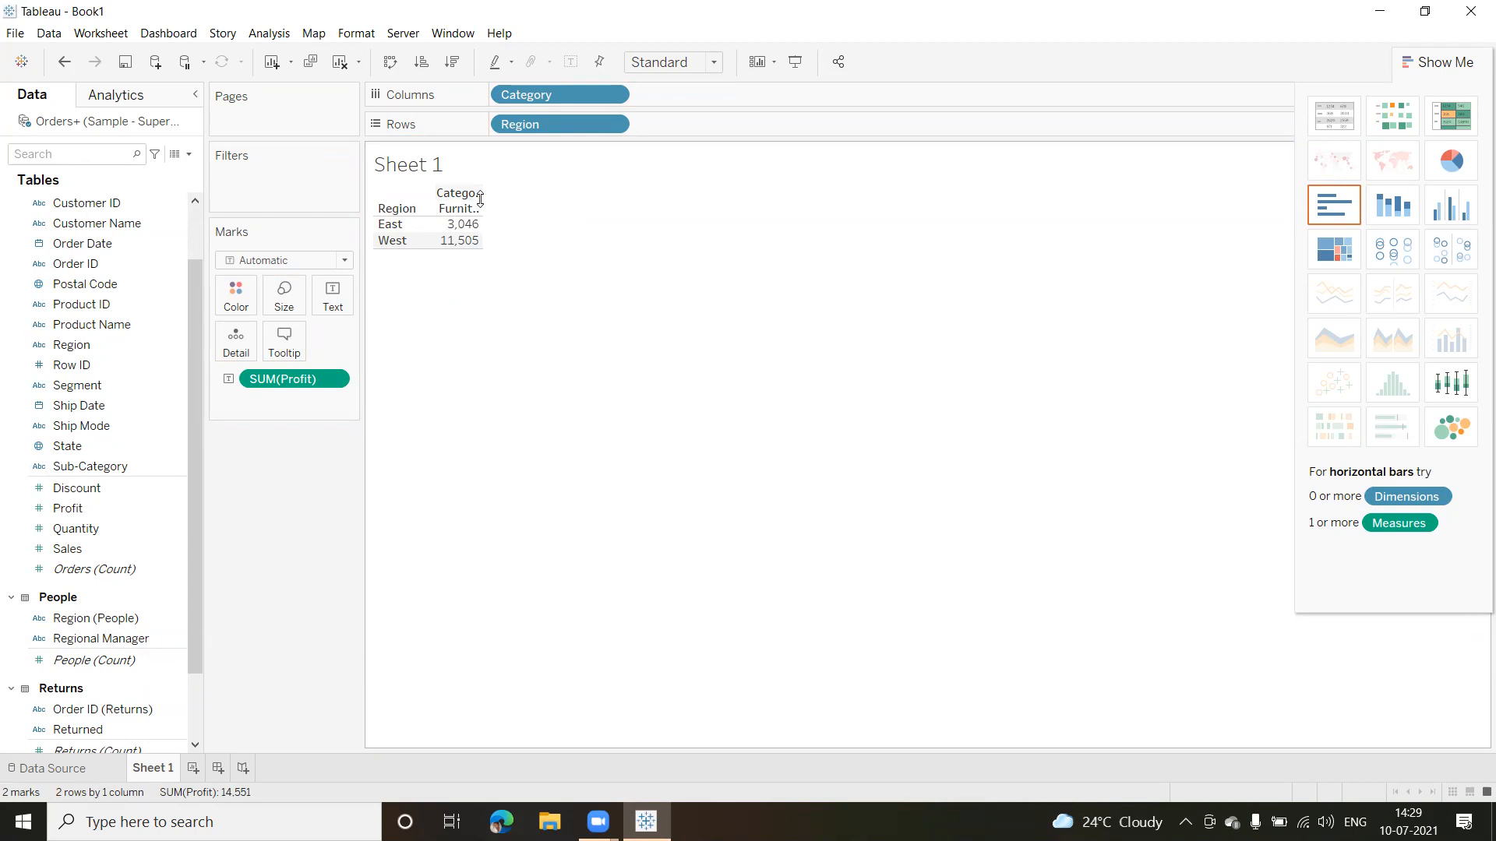
drag(480, 200, 554, 227)
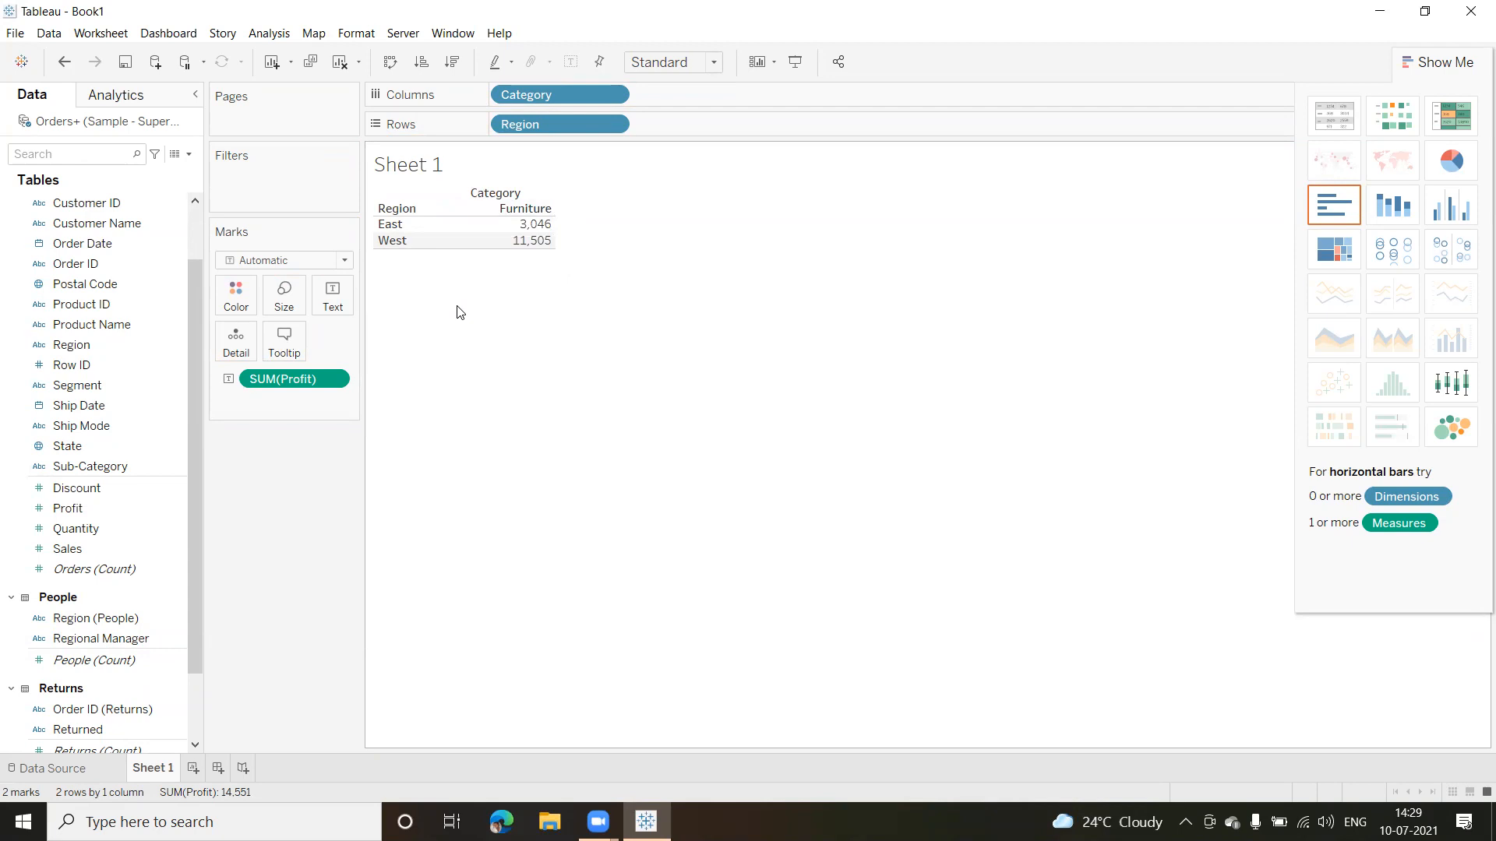
Turn the profit table into a horizontal bar chart, and change it to stacked bars.
click(1345, 212)
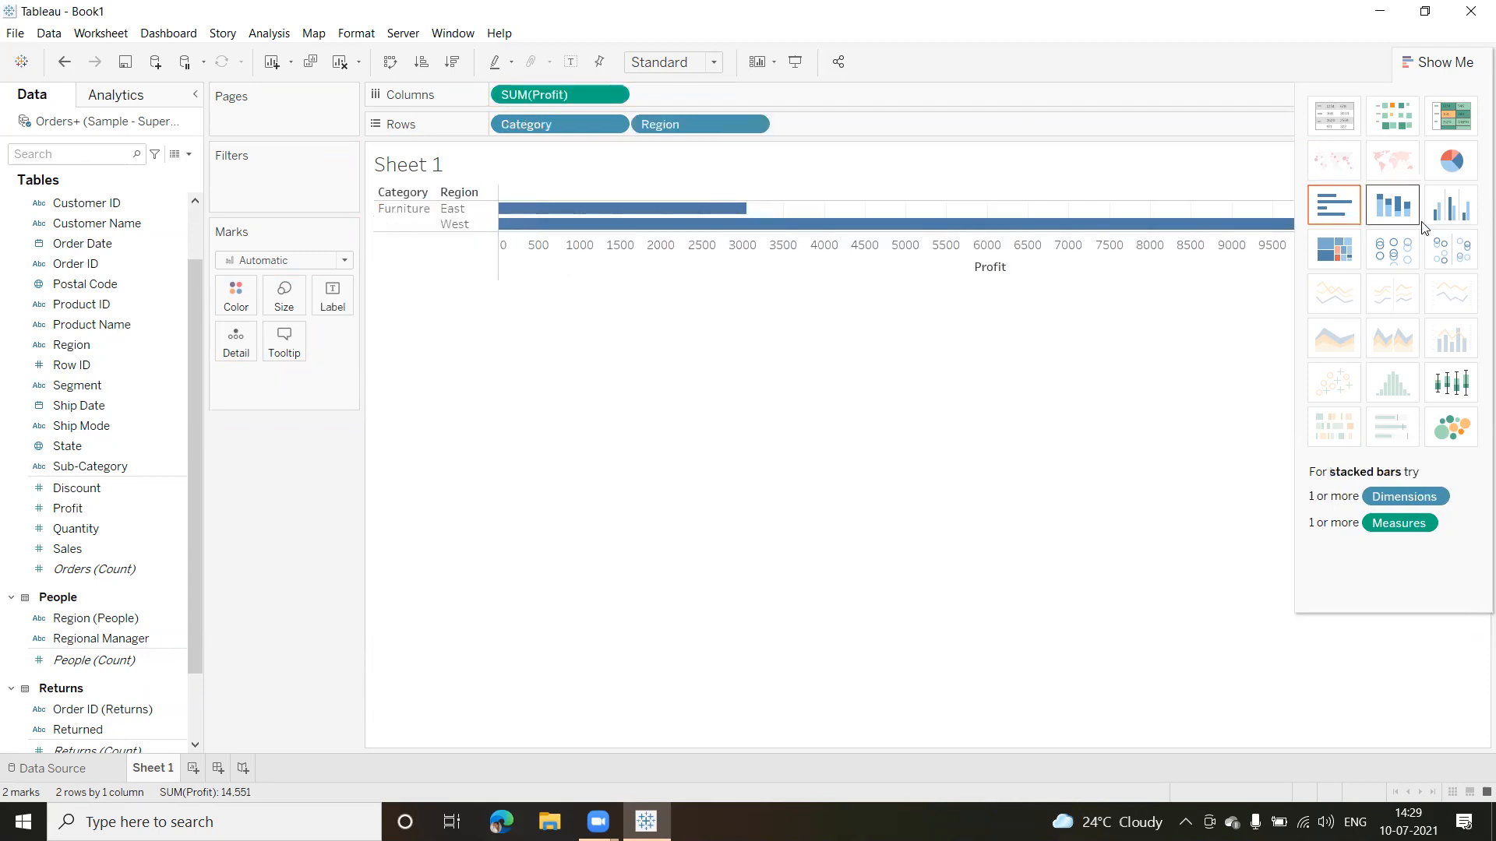
click(1394, 212)
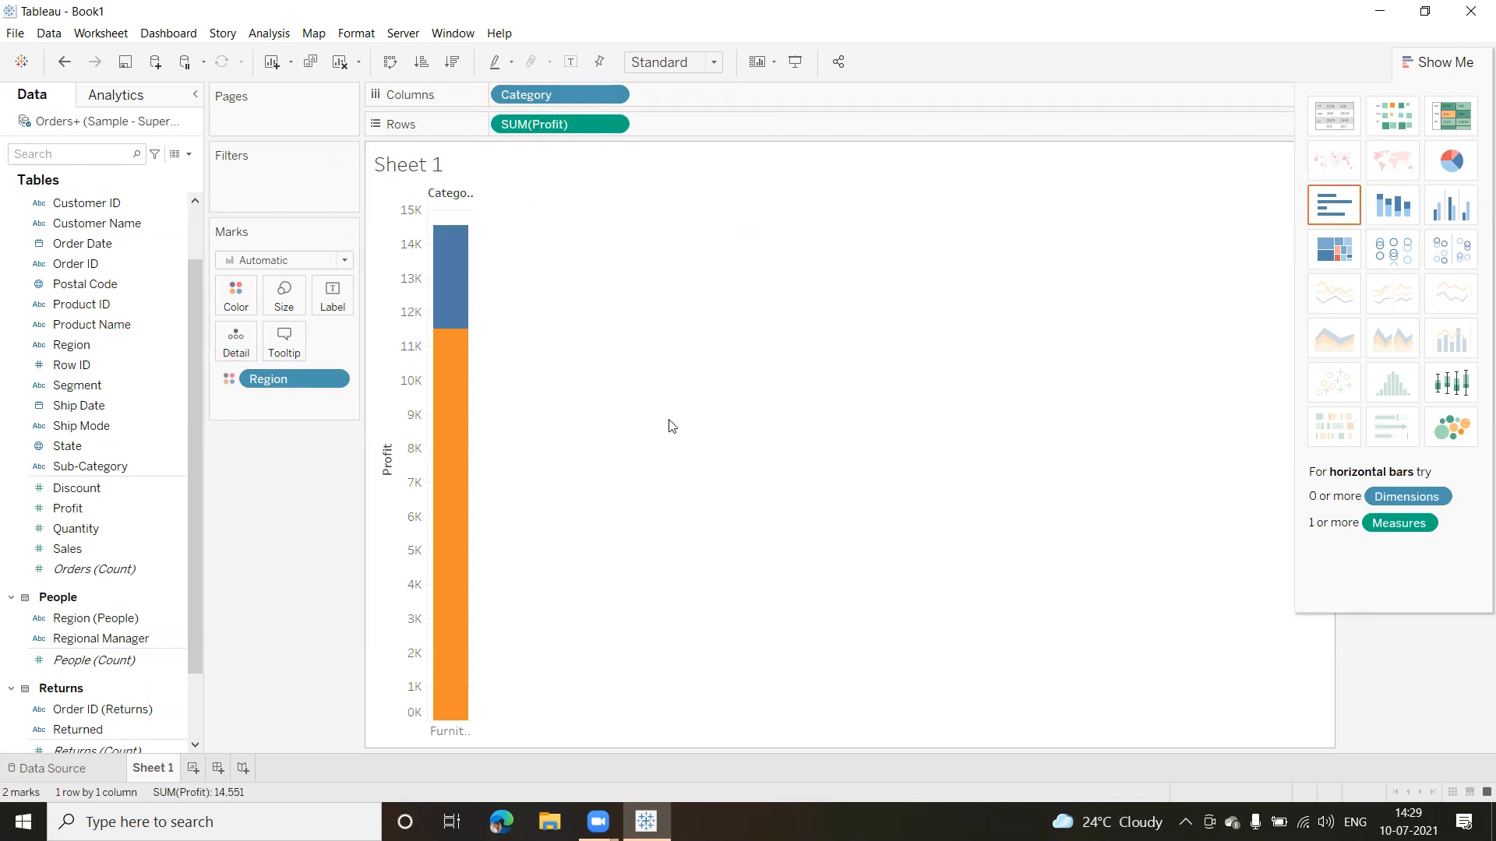
mouse_move(460, 639)
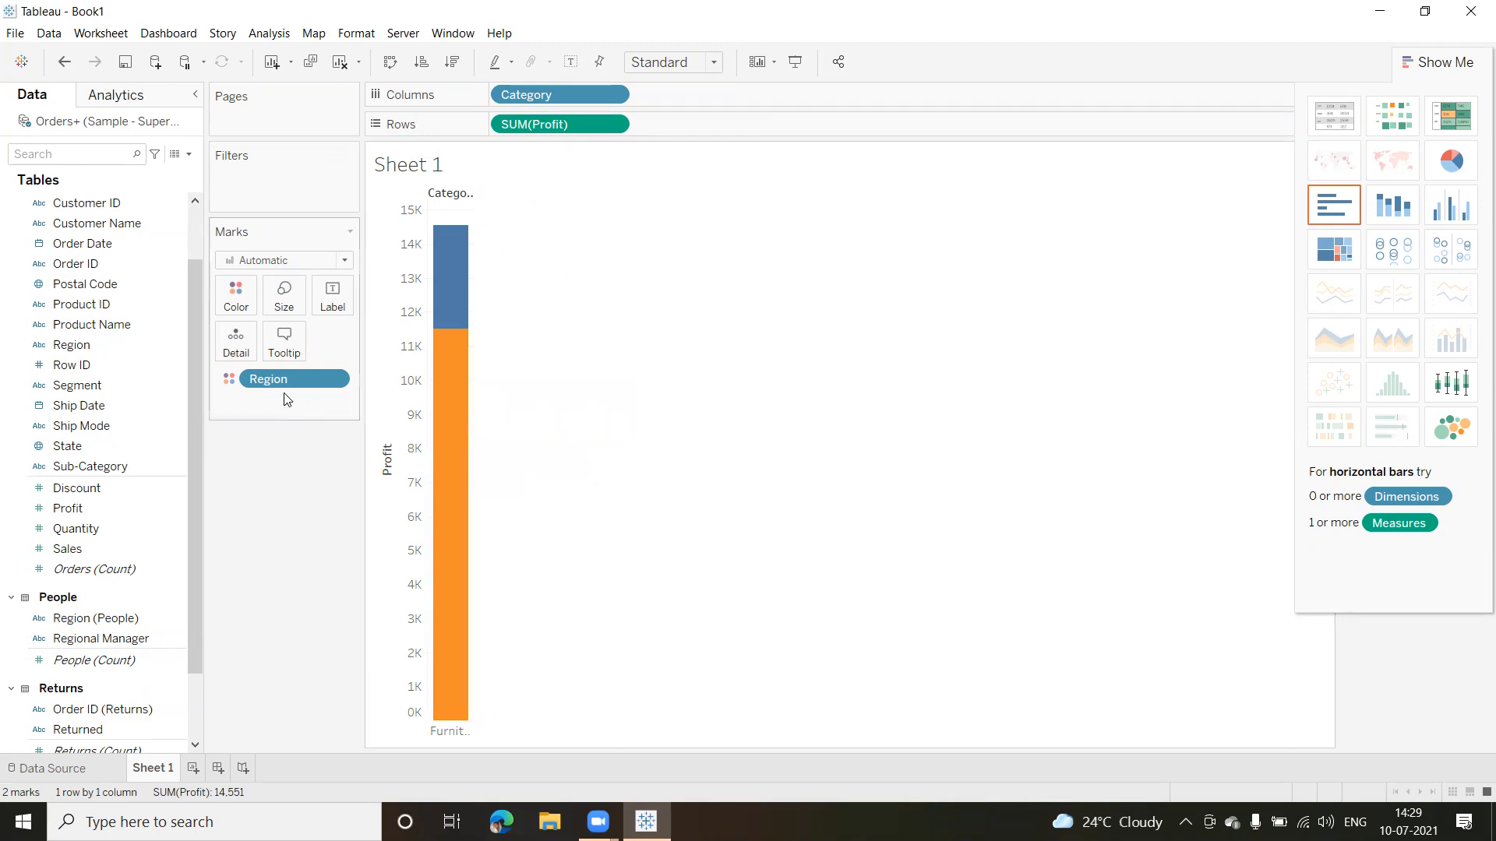
mouse_move(452, 269)
Move Region from Color to Columns after Category, and color the bars by Region again.
drag(267, 379, 728, 93)
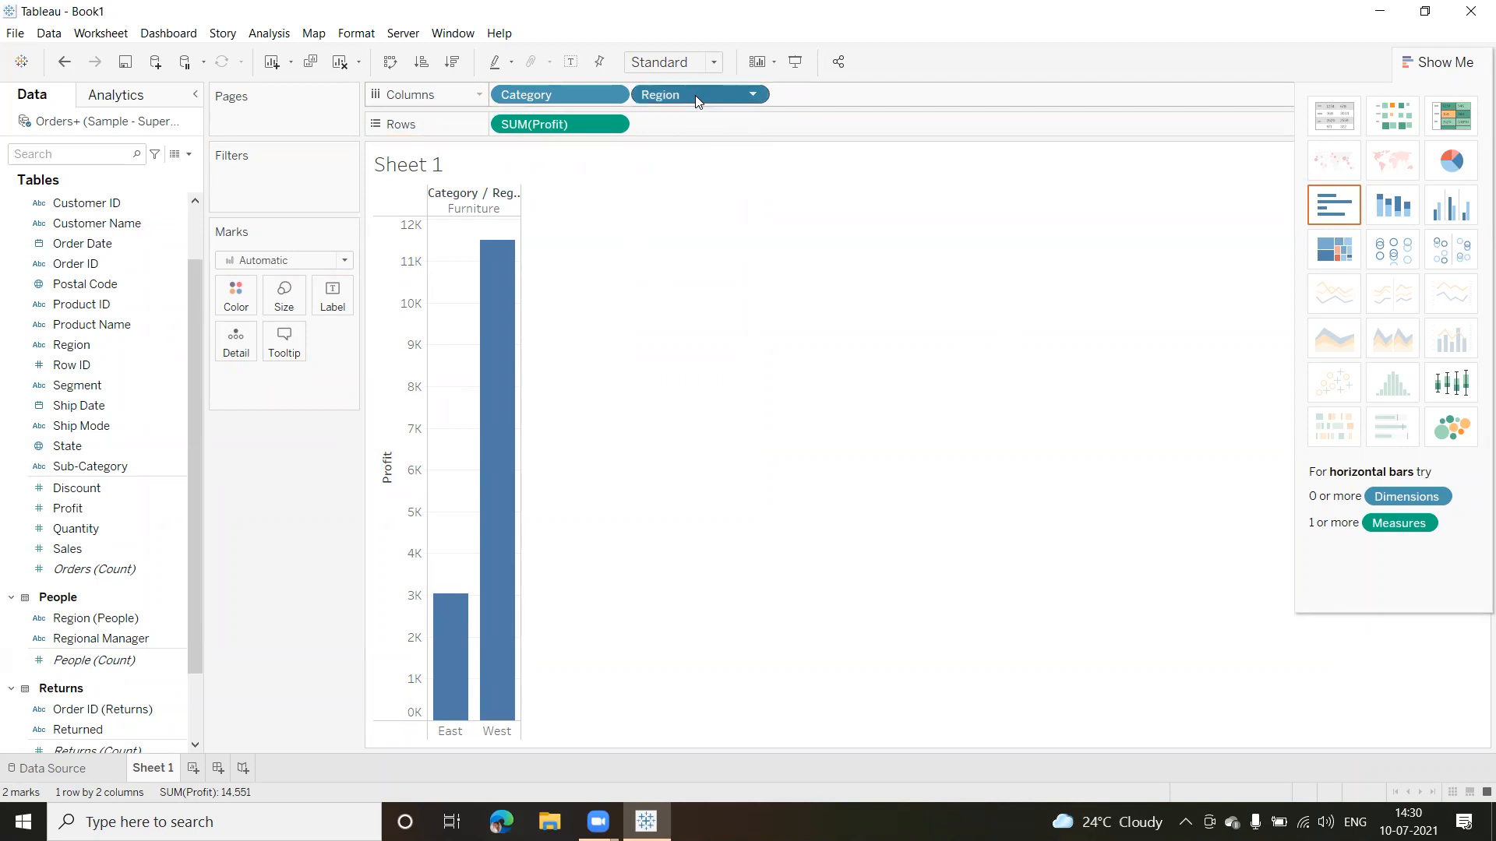
drag(74, 344, 238, 300)
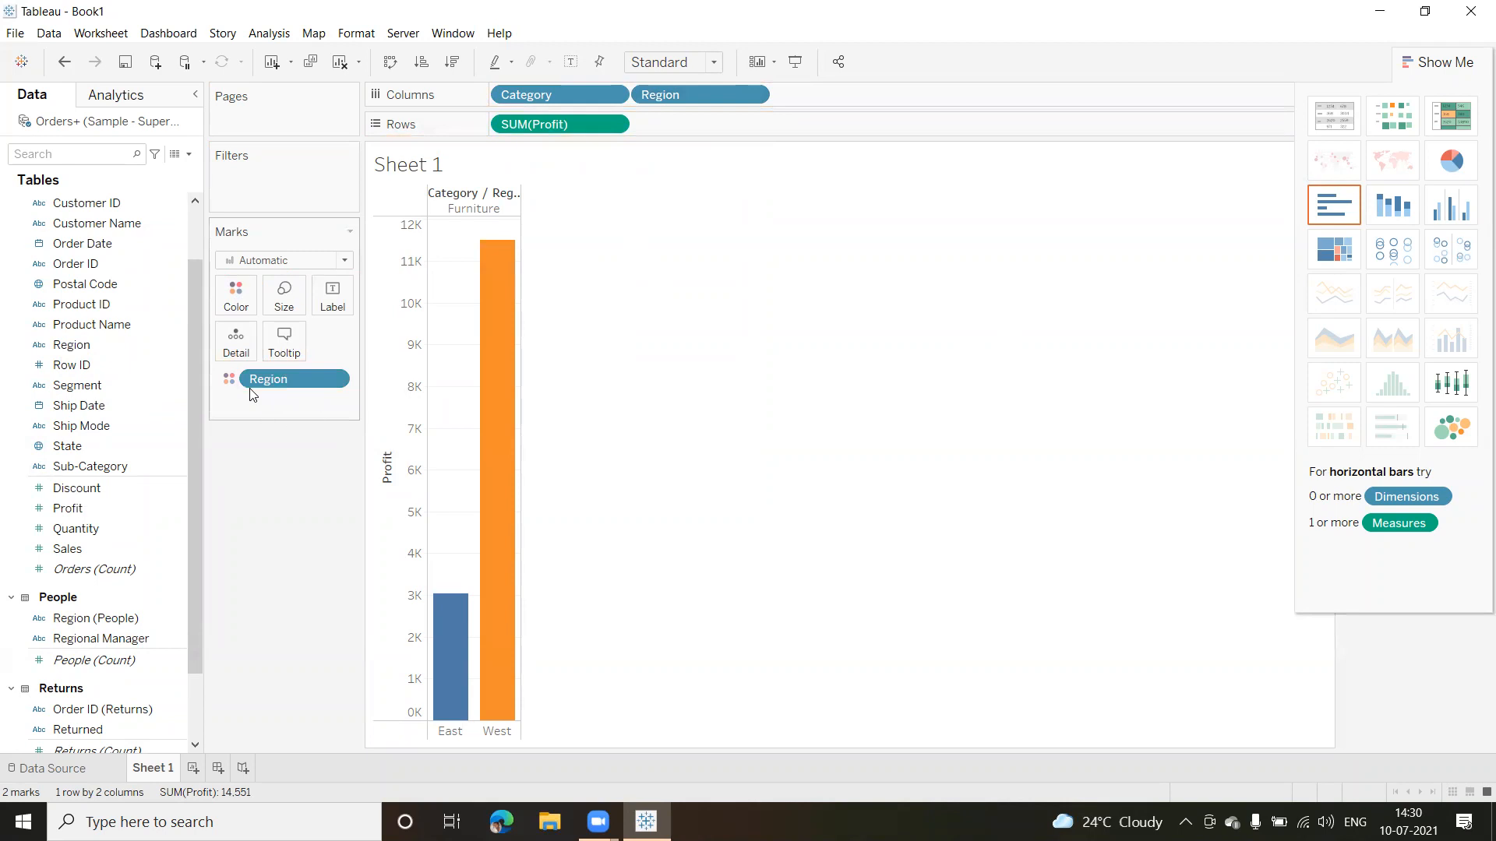
Assign the Tableau 20 color palette to the Region values and apply it to the bars.
click(339, 380)
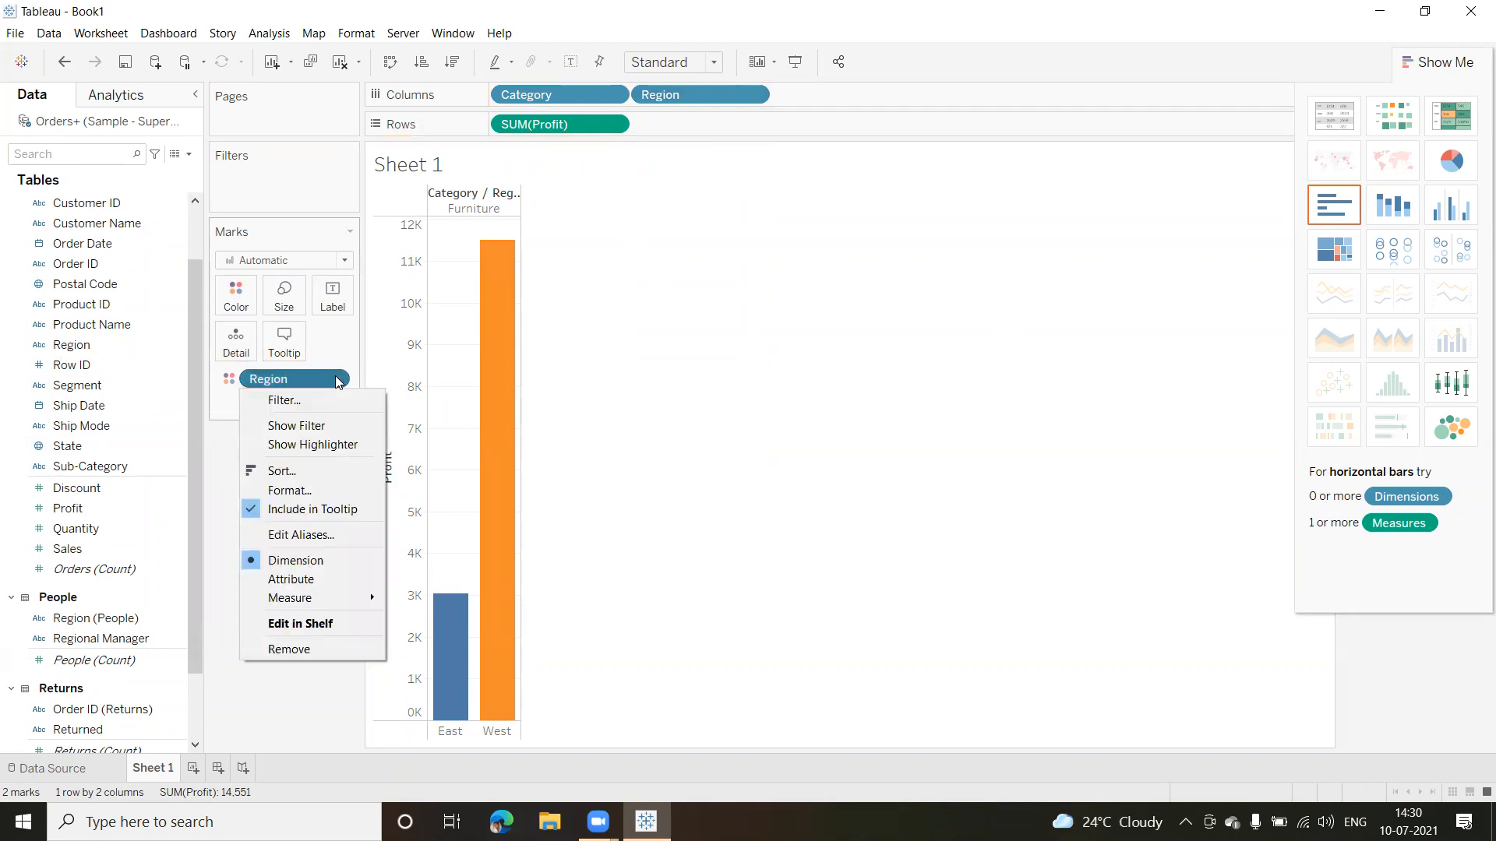
click(236, 296)
click(288, 354)
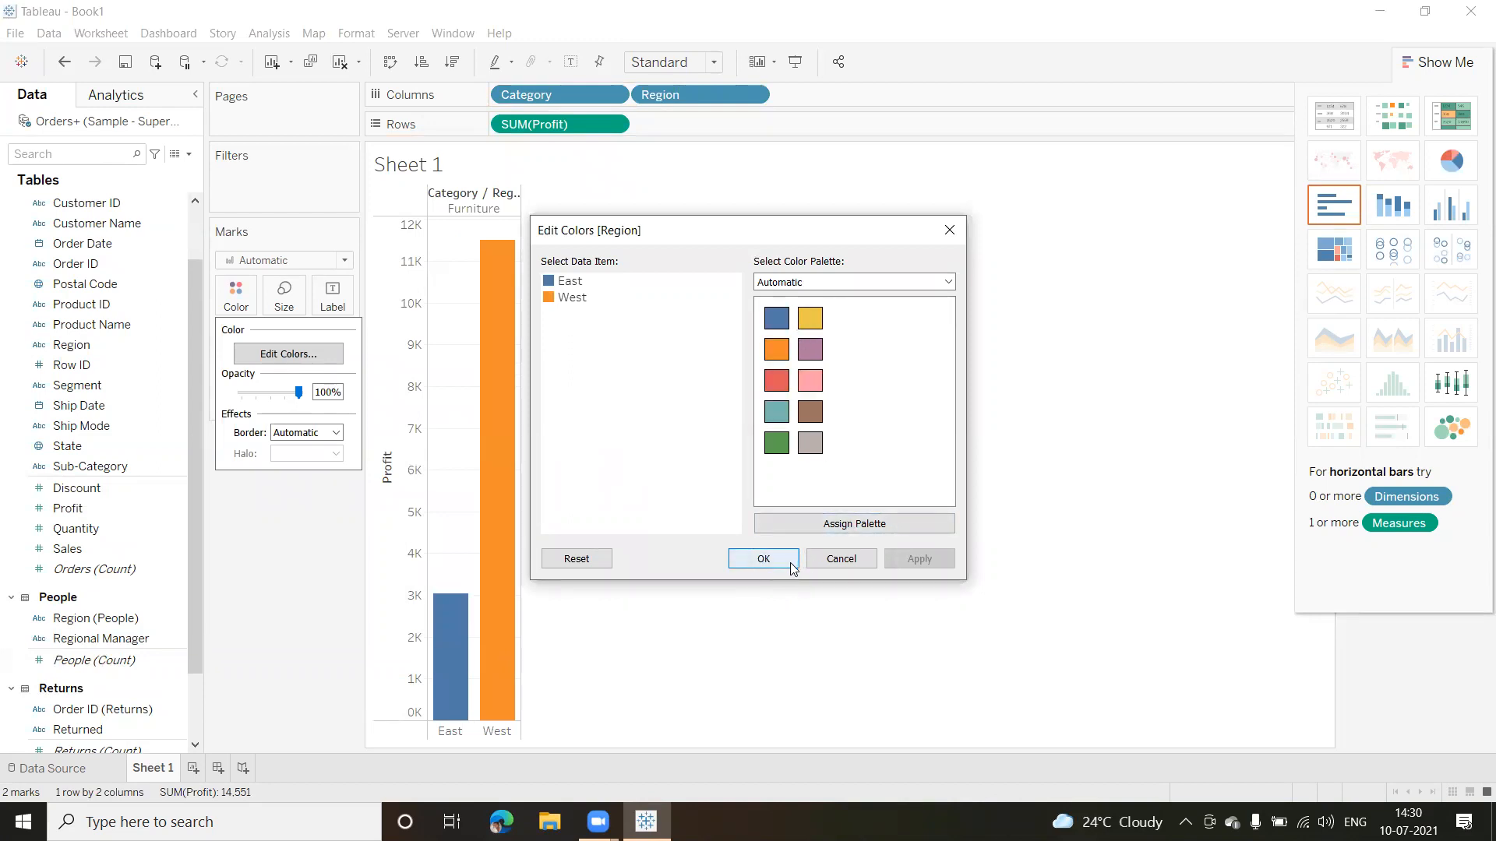
click(866, 525)
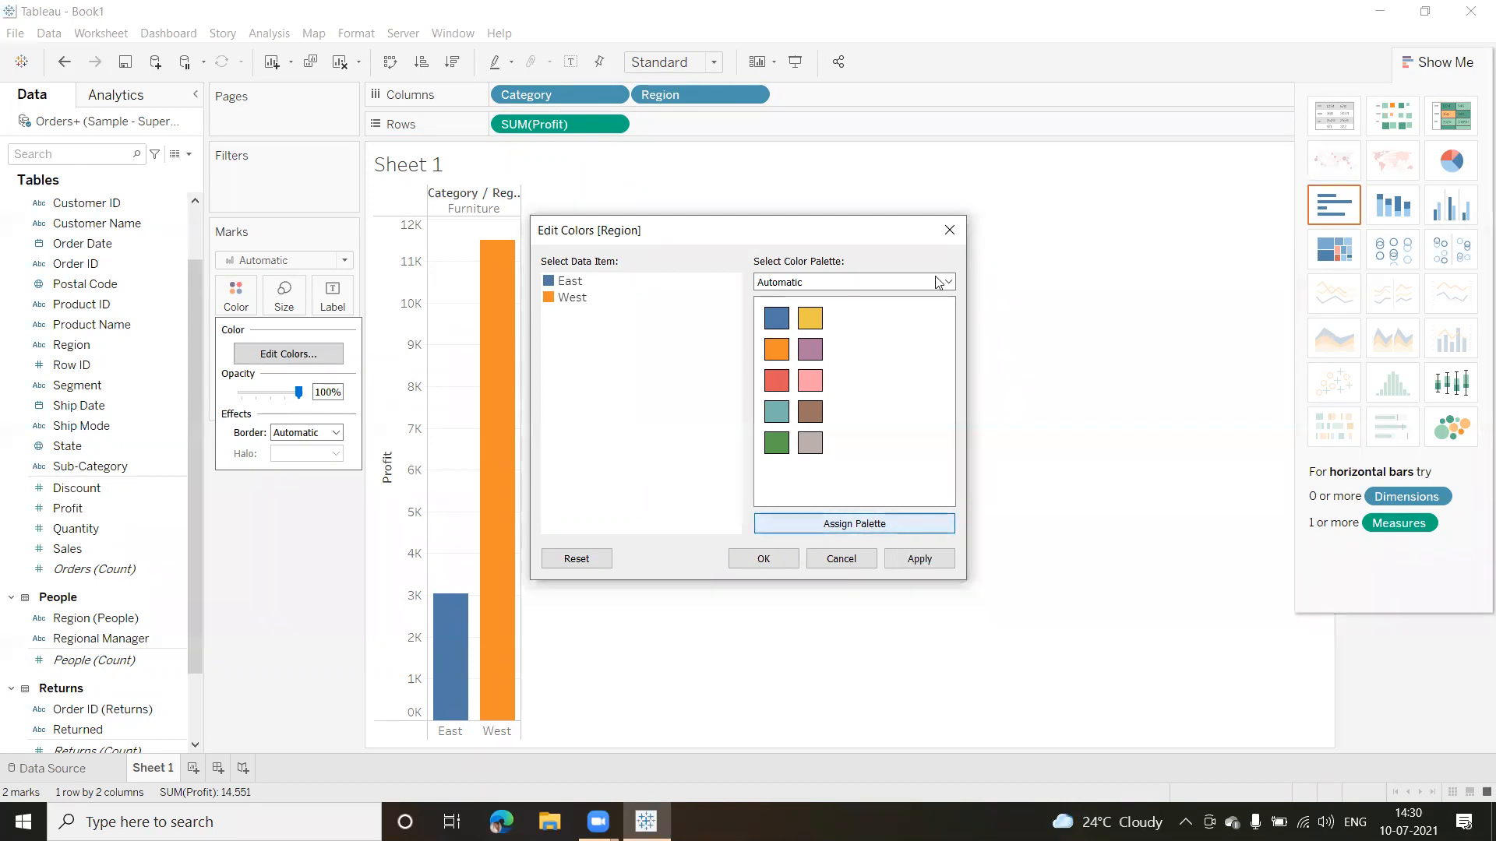
click(915, 285)
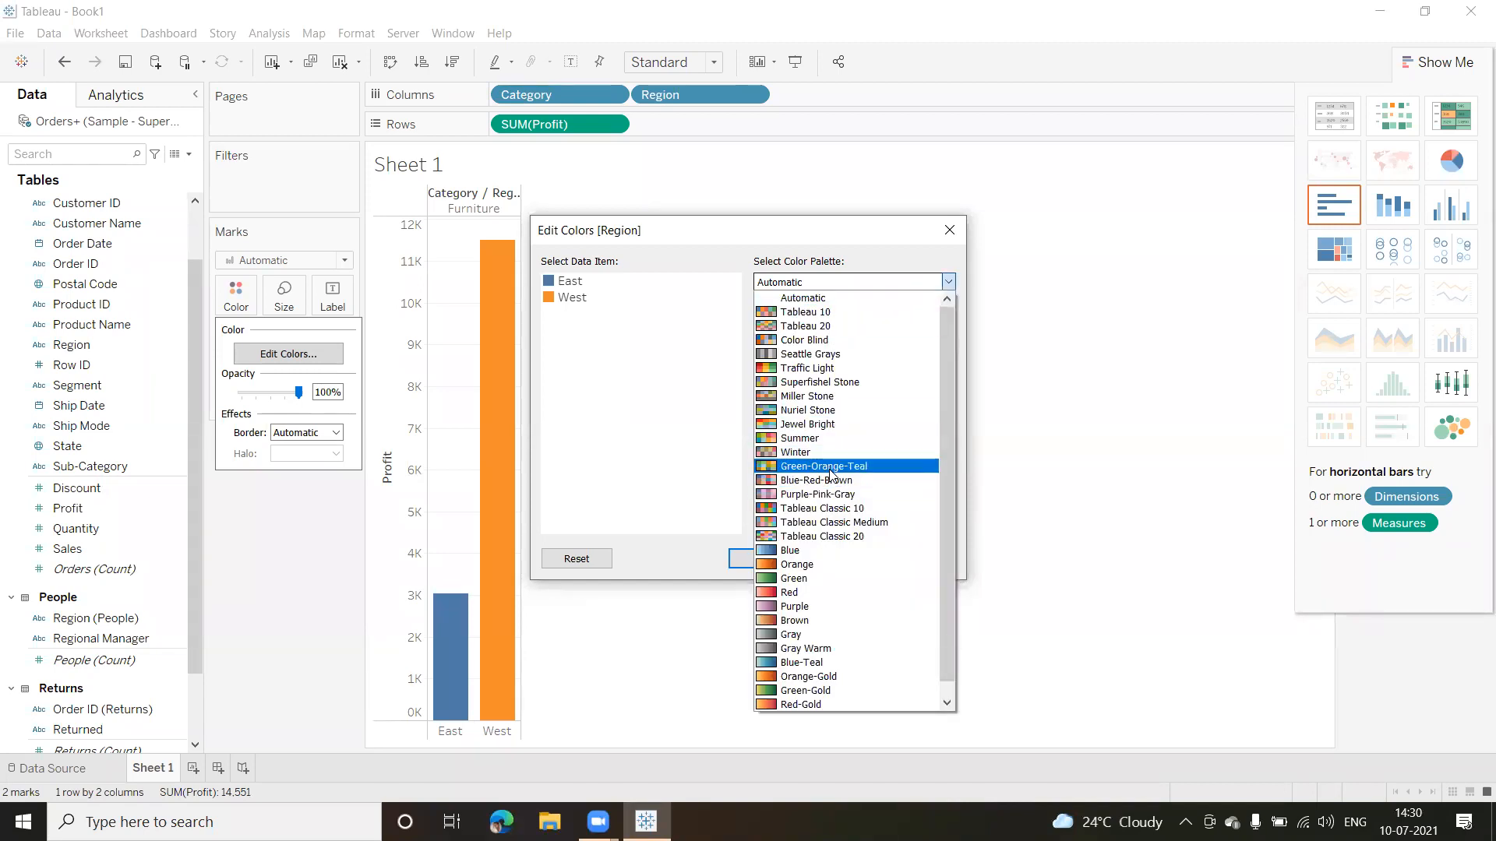
click(813, 328)
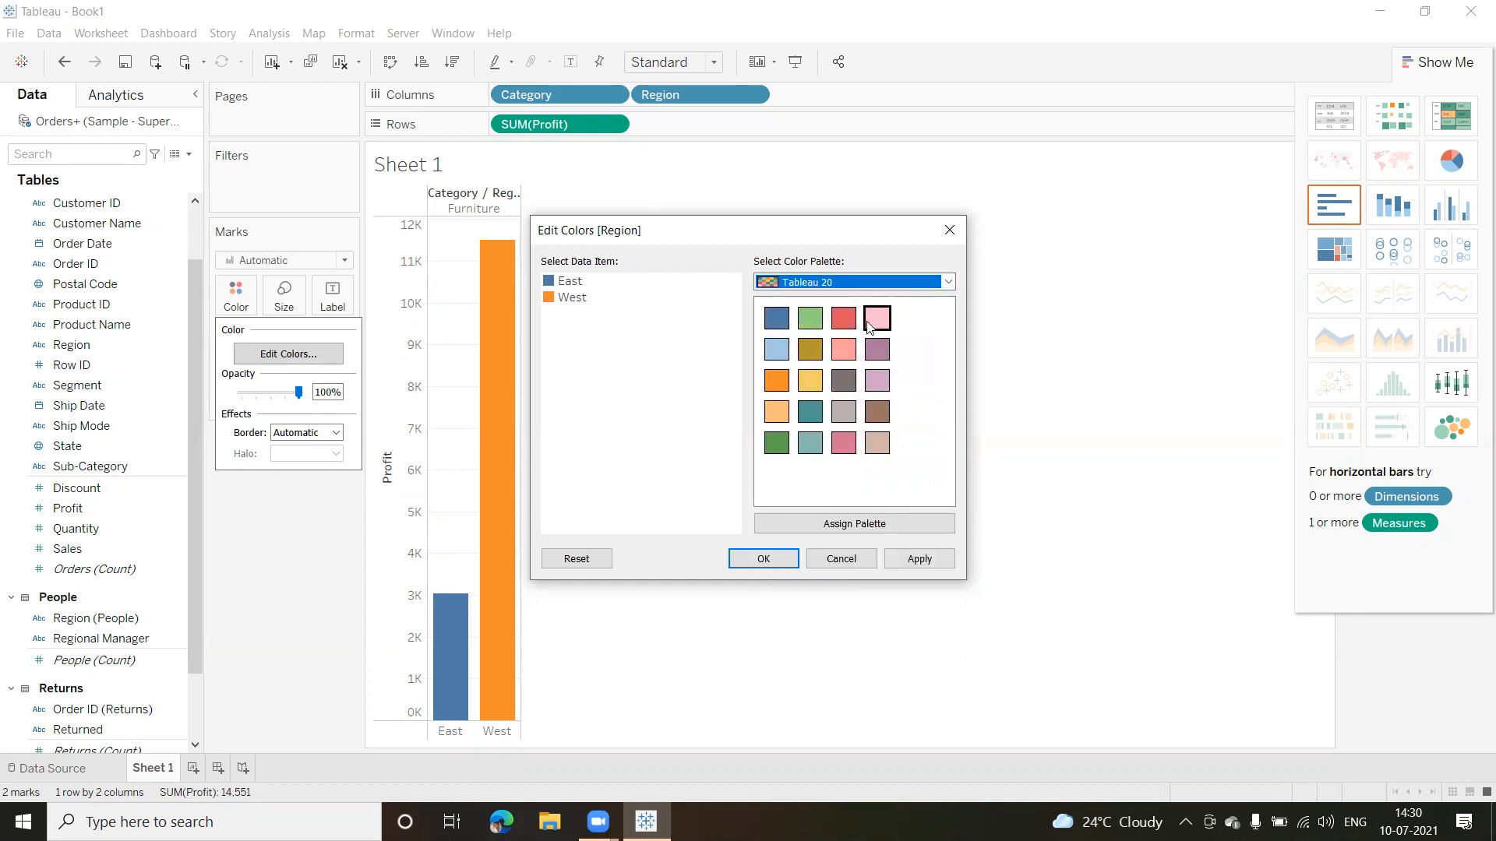
click(835, 327)
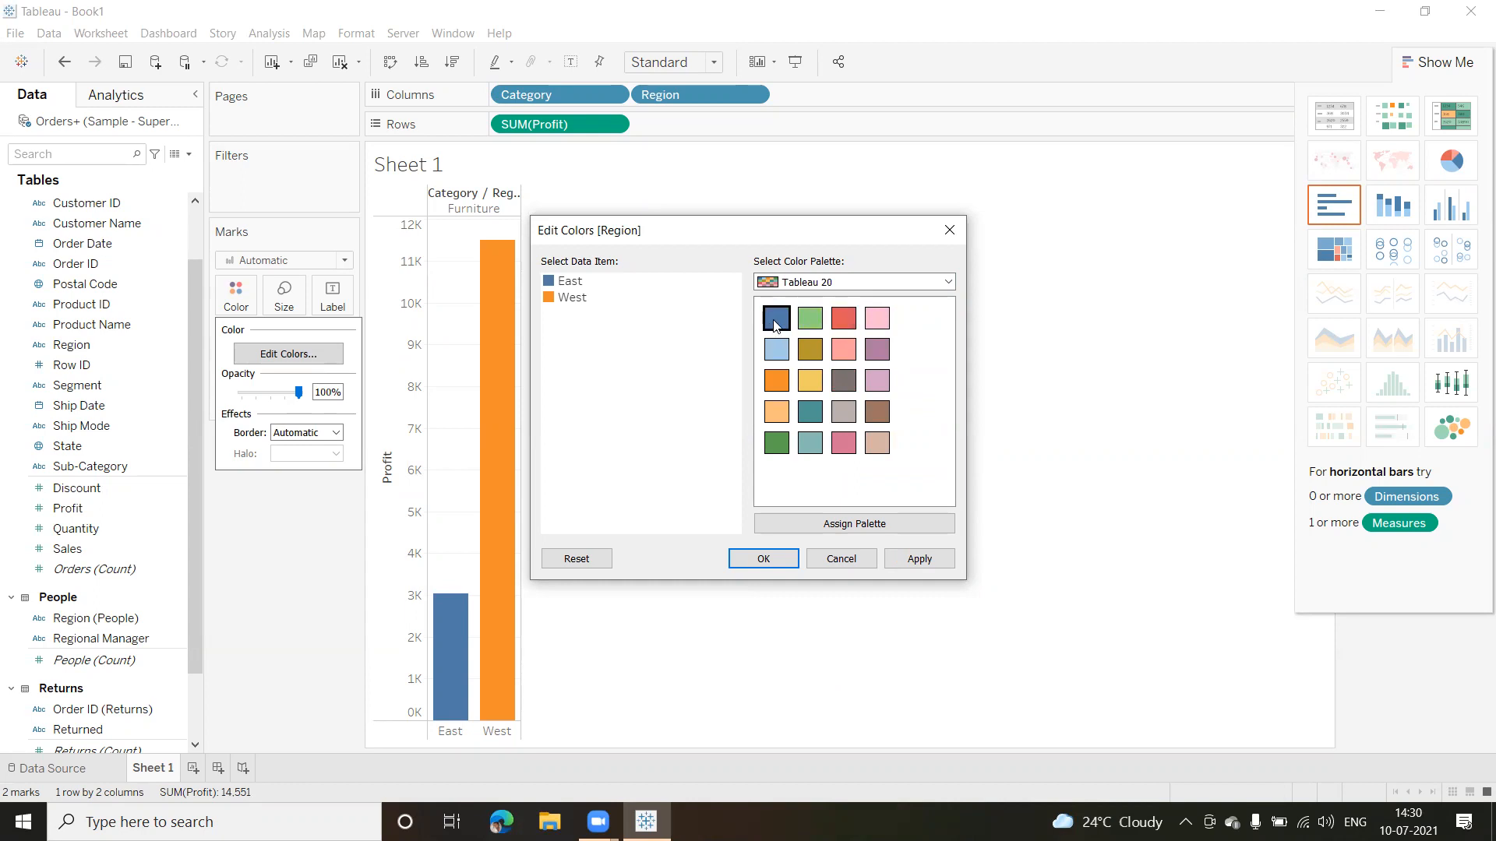
click(915, 559)
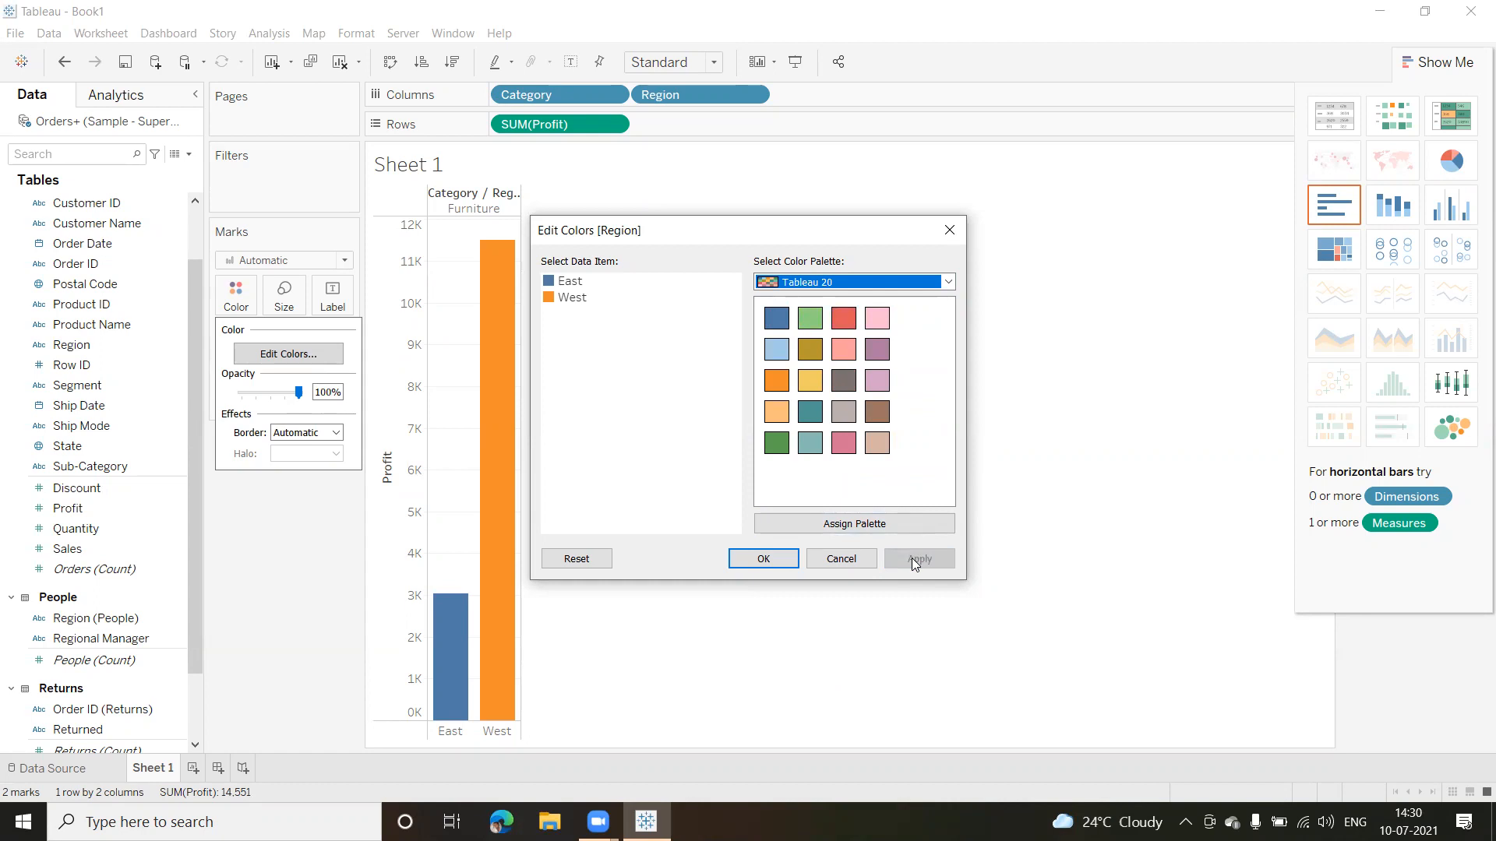
click(871, 527)
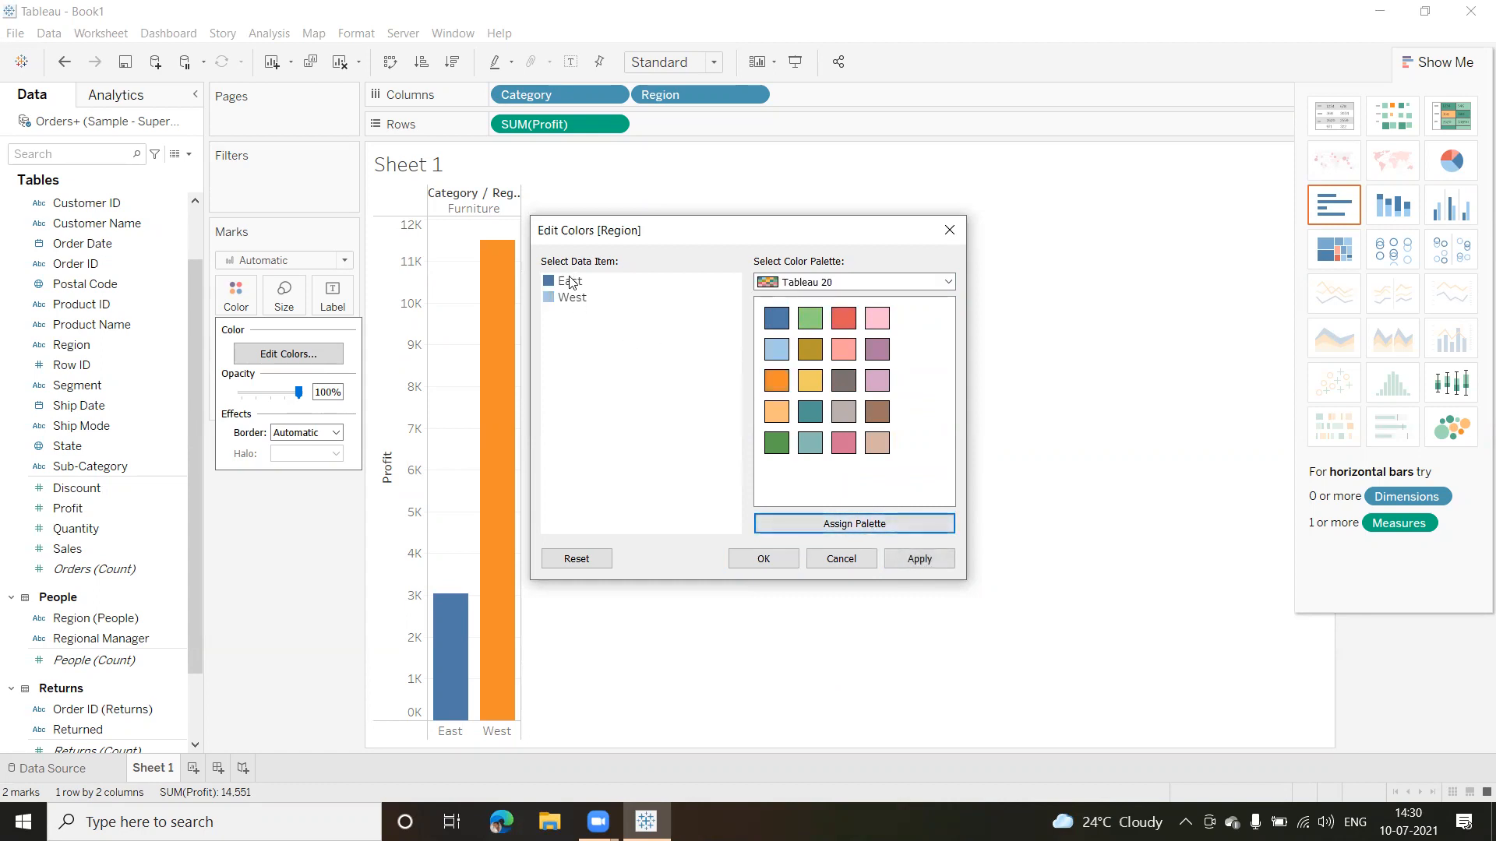
click(915, 560)
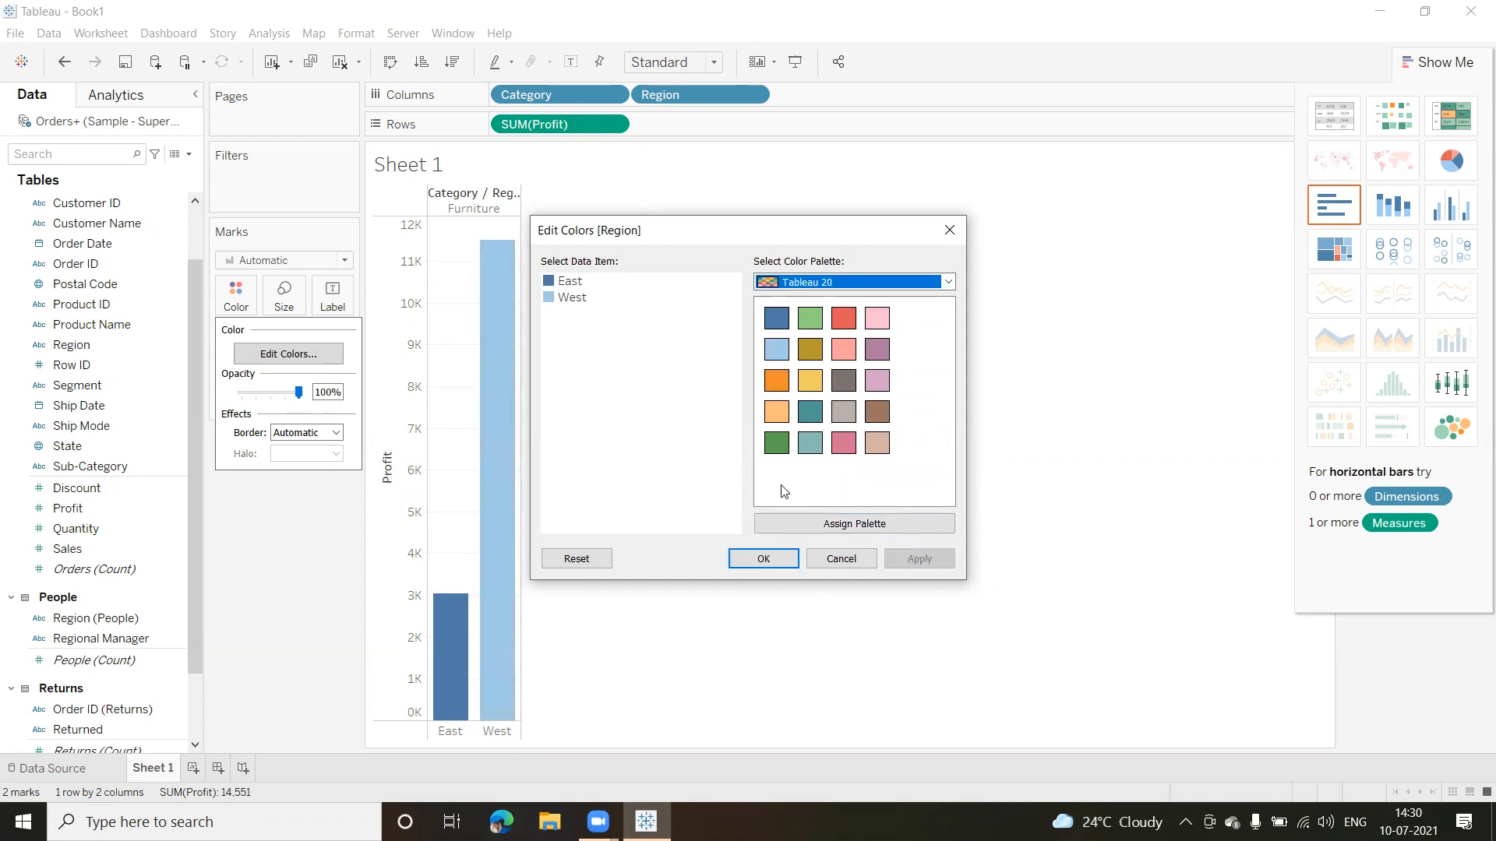
click(755, 561)
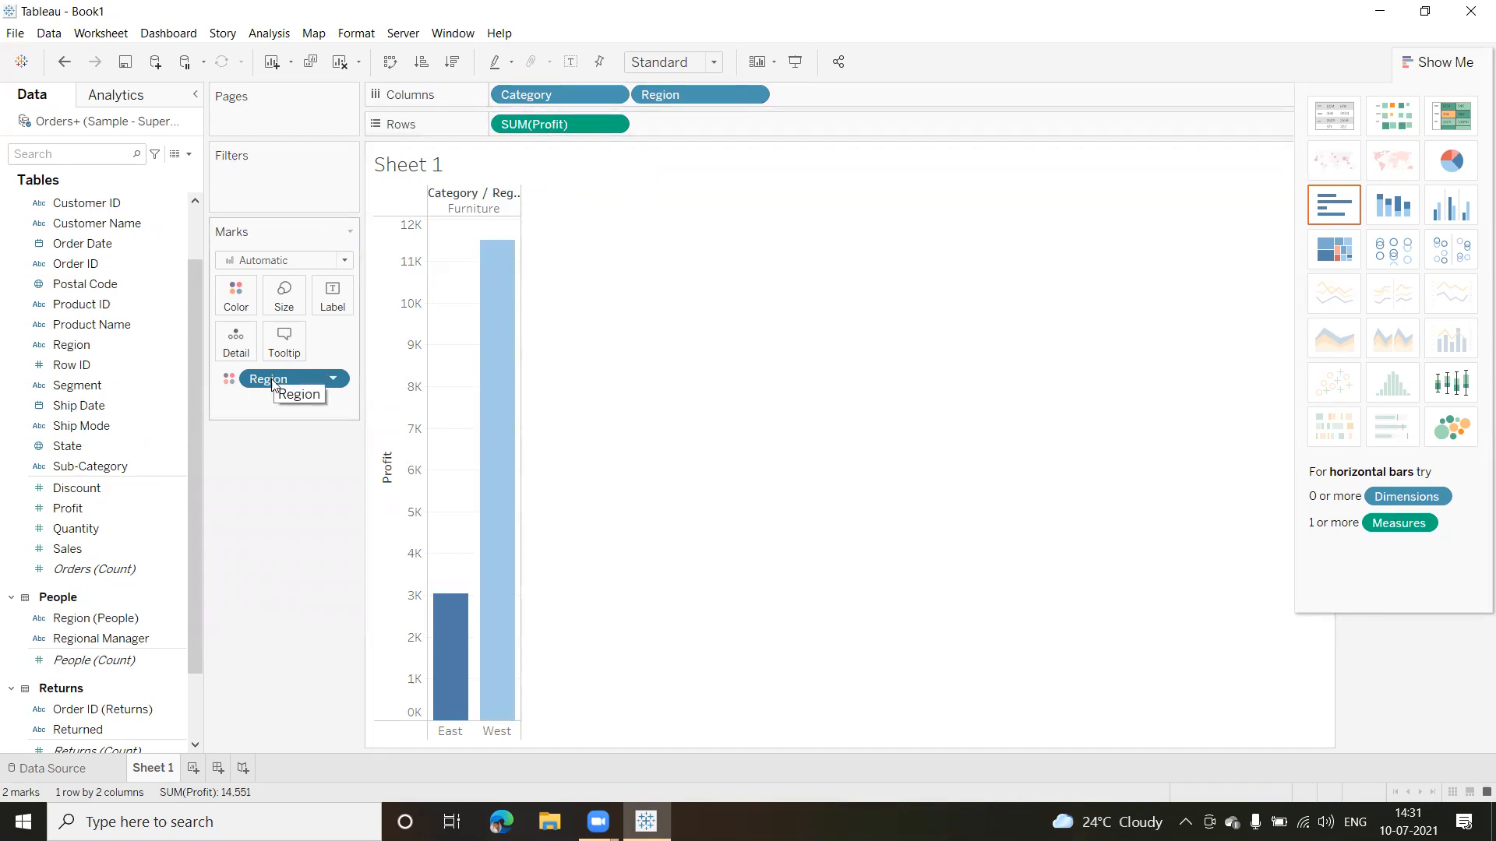
Remove Region from the Color mark and color the bars by Region again.
drag(297, 382, 281, 530)
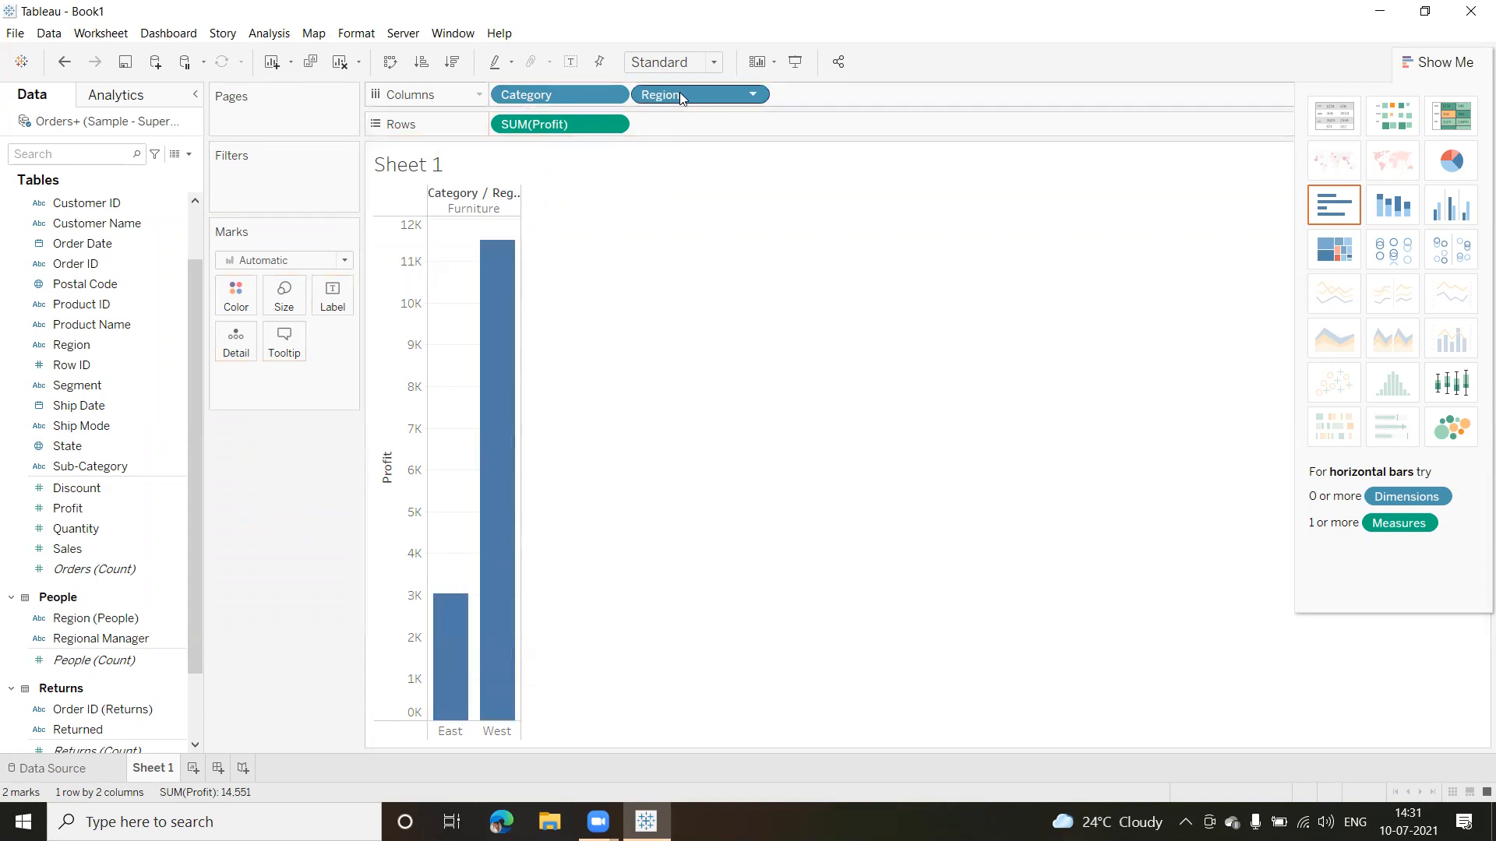
click(237, 300)
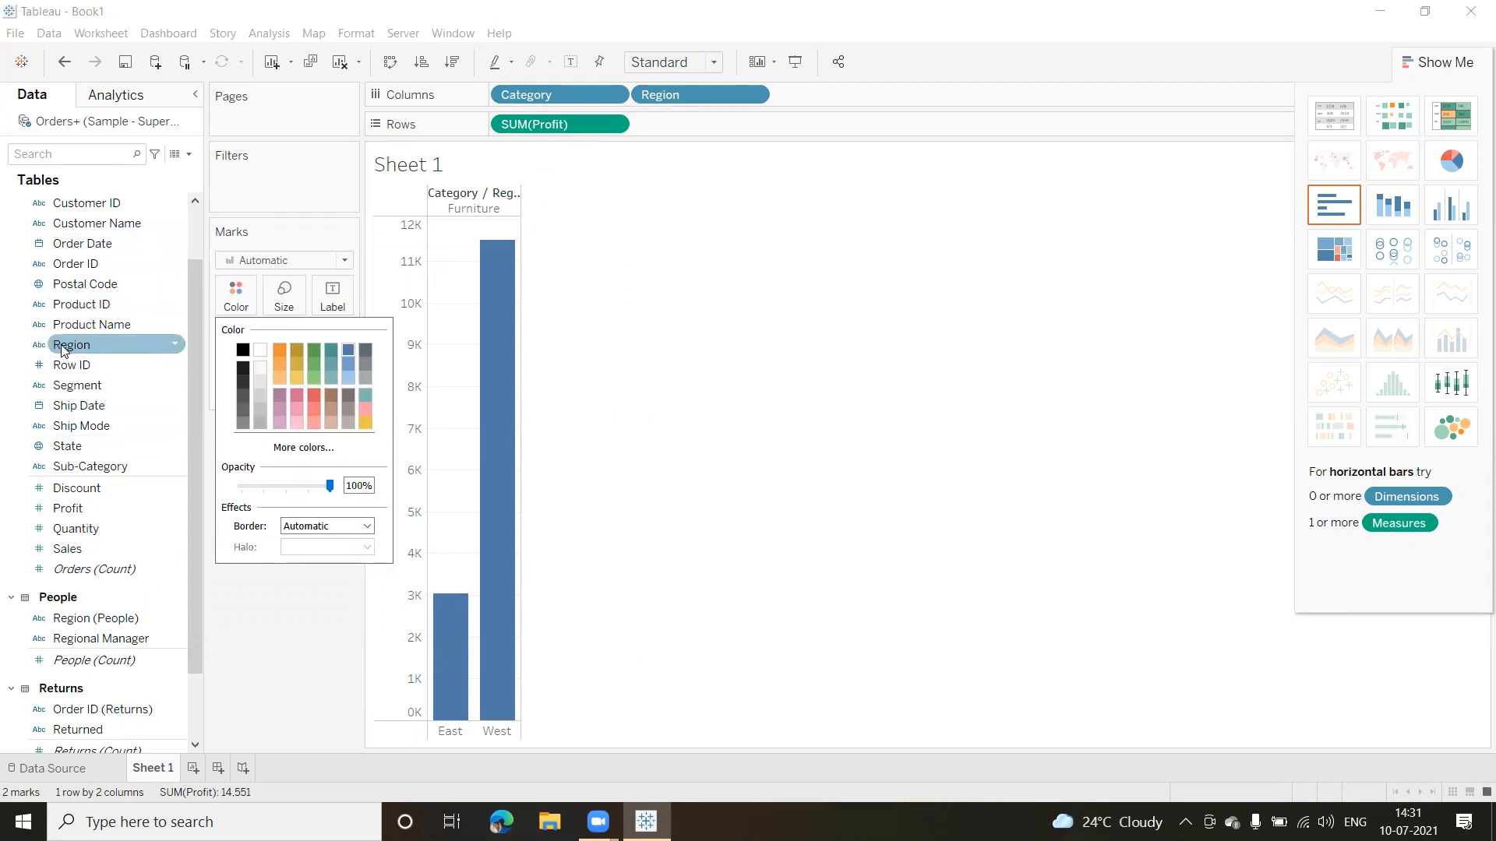
drag(64, 349, 235, 304)
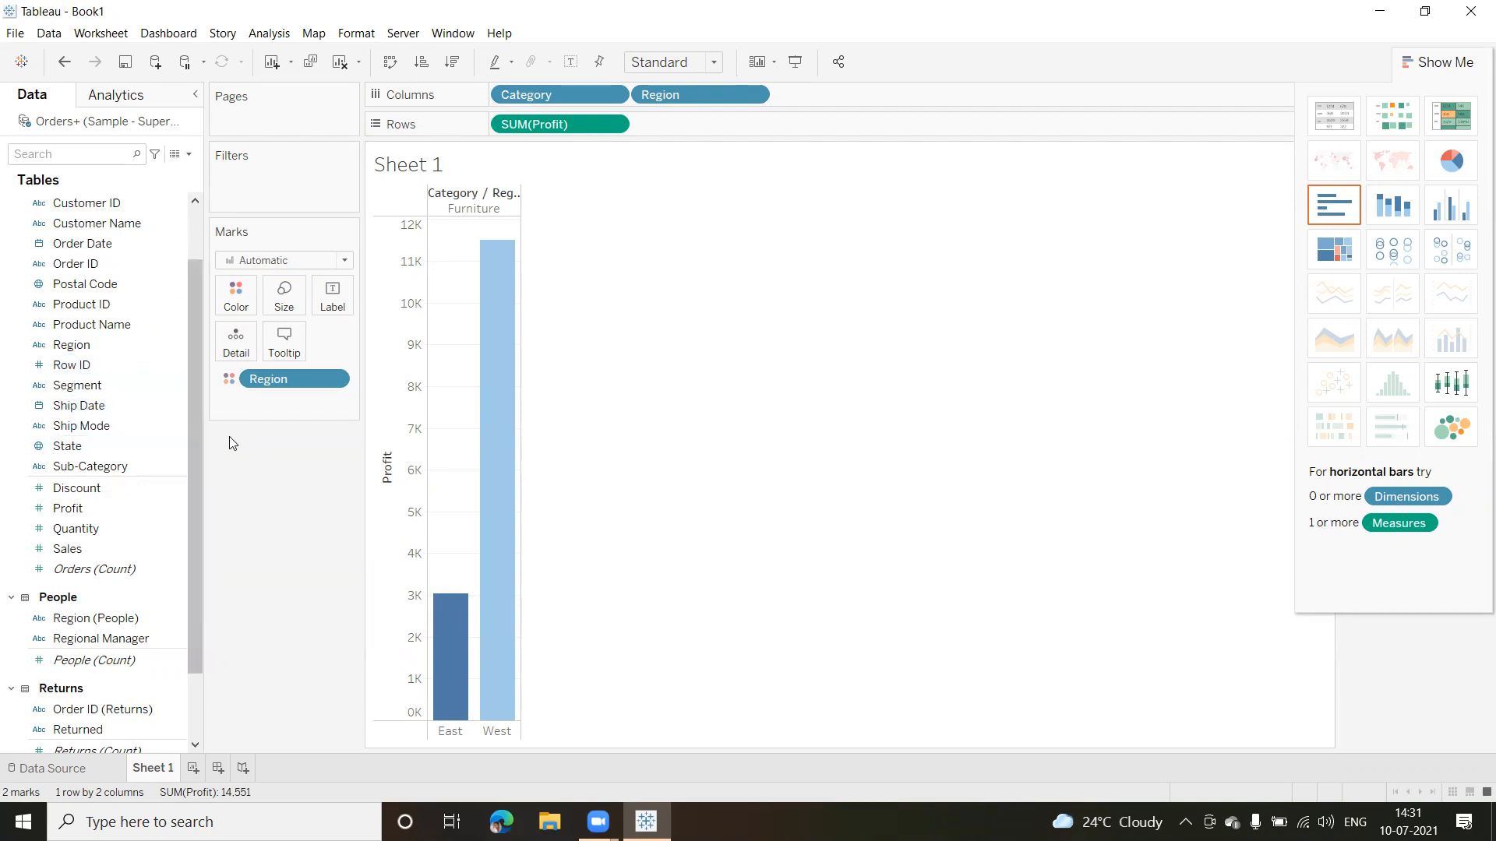
Refresh the extract of the Orders+ (Sample - Superstore) data source, accepting the full replacement of its contents.
mouse_move(519, 273)
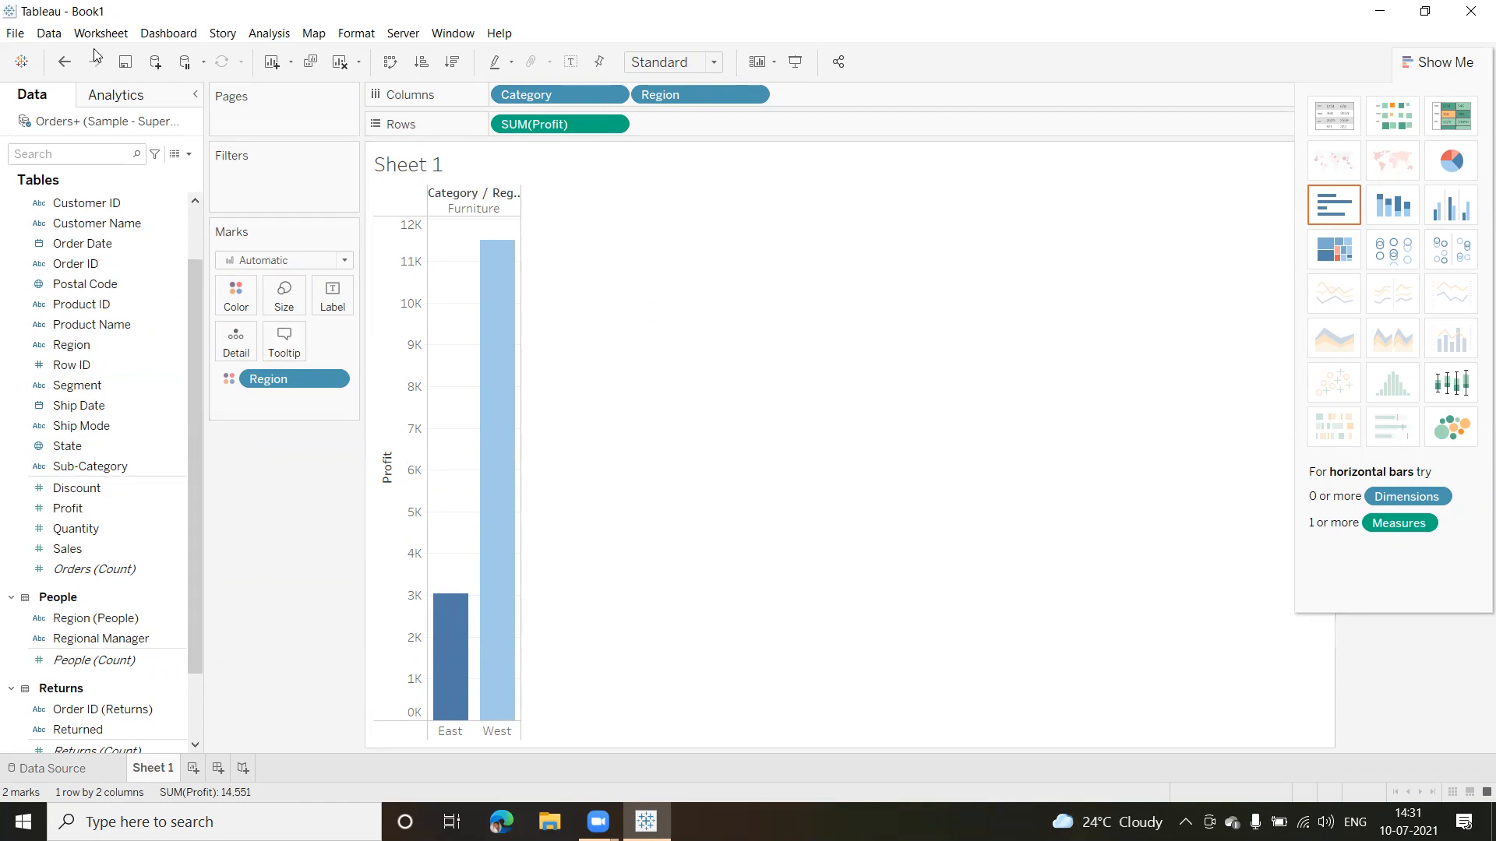
click(50, 35)
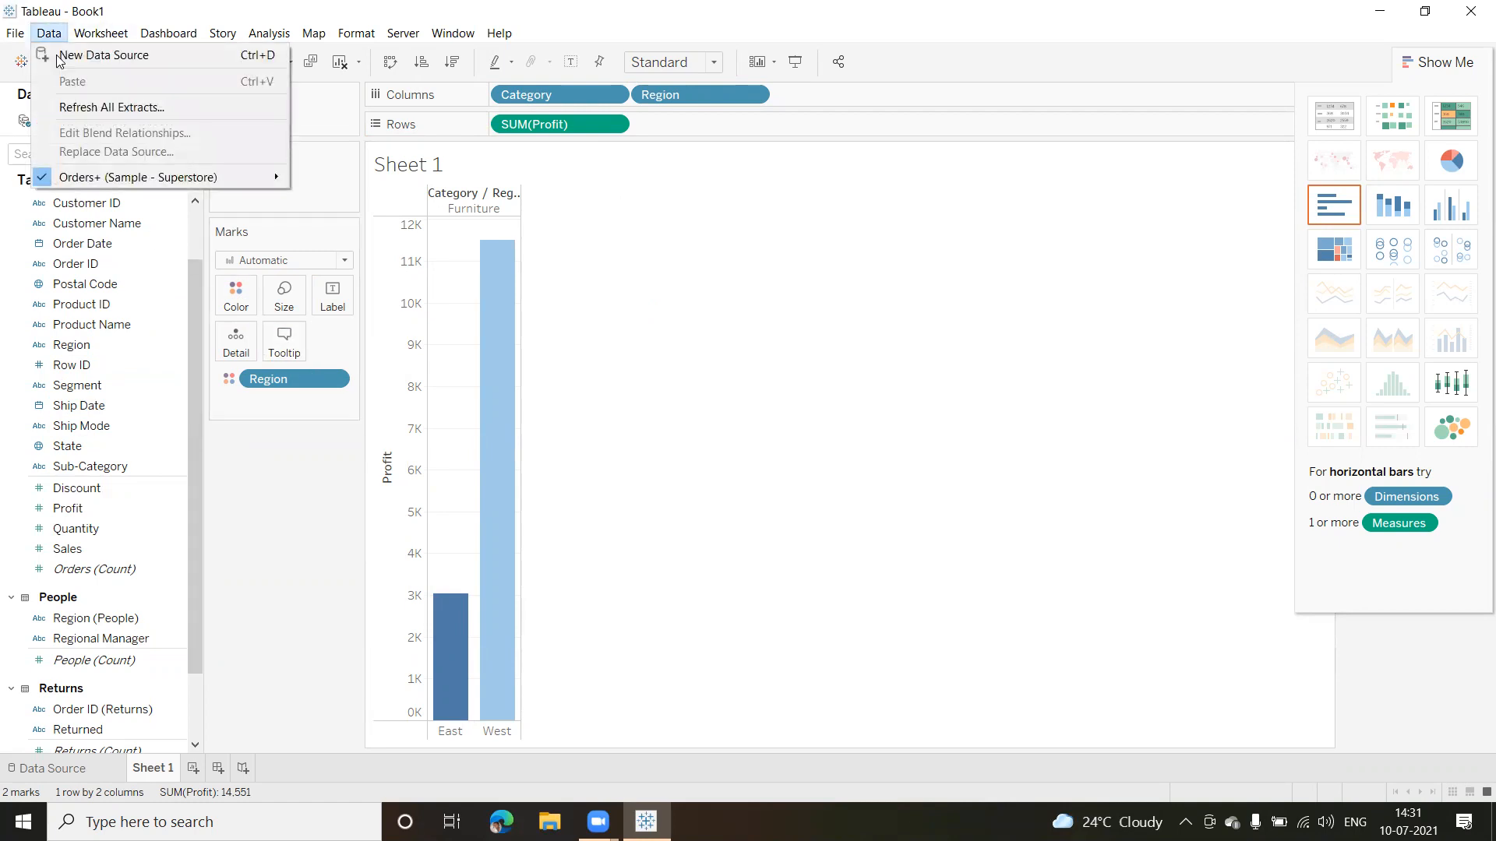
mouse_move(269, 179)
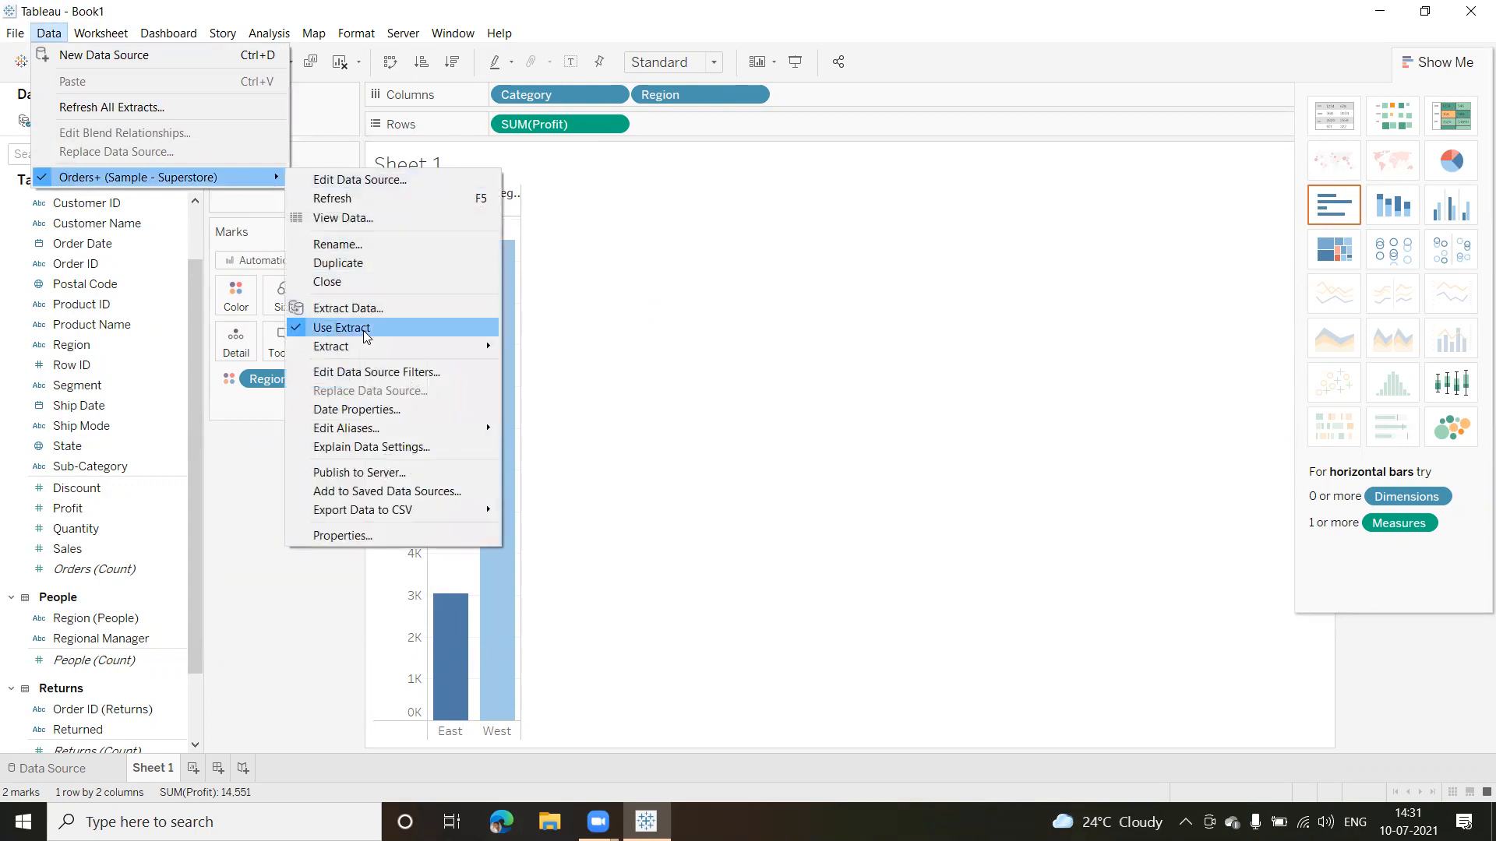
mouse_move(448, 350)
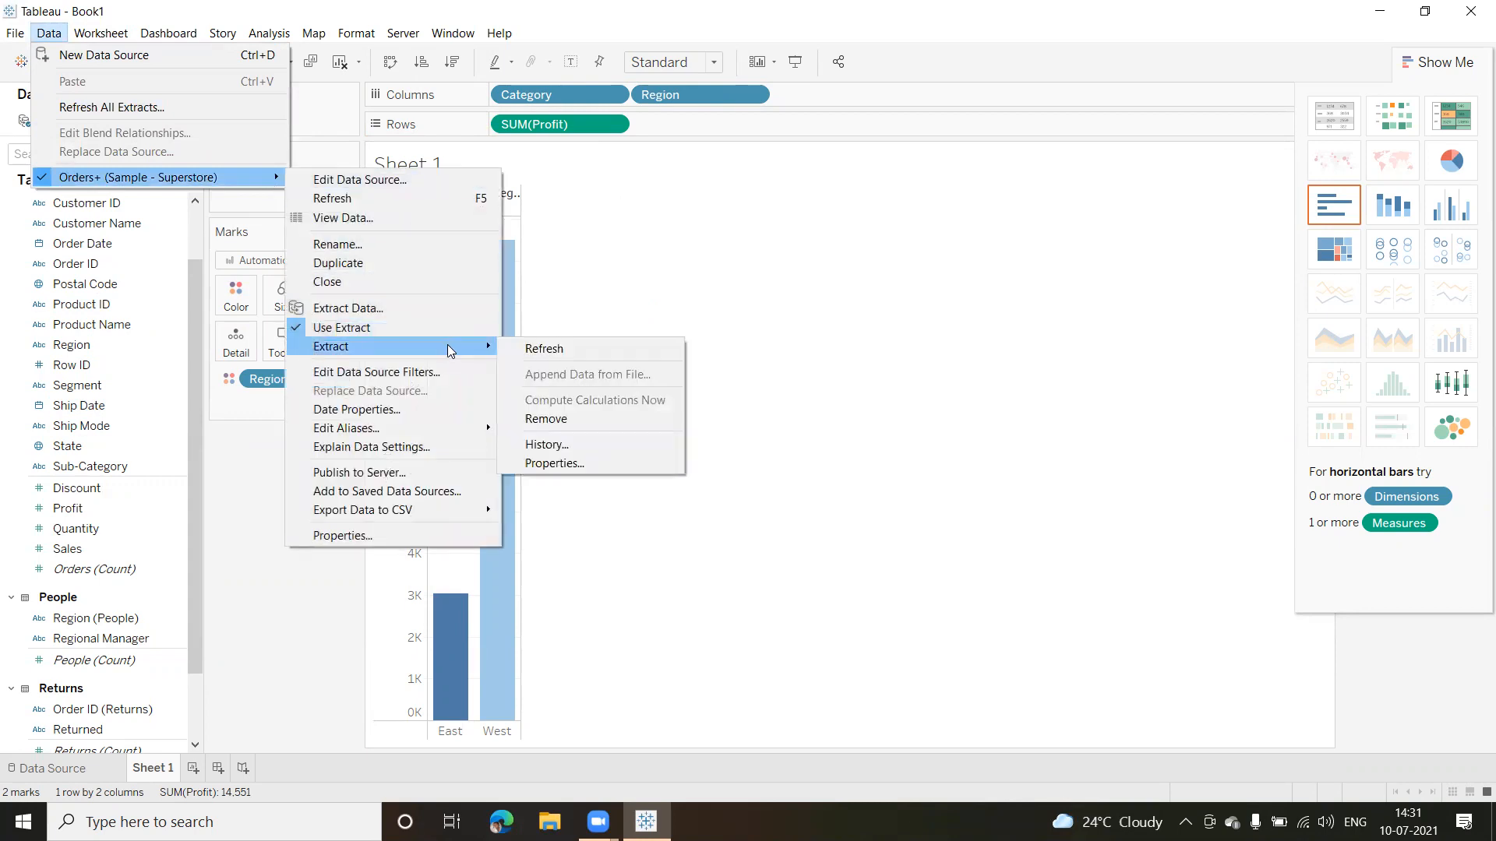
click(545, 349)
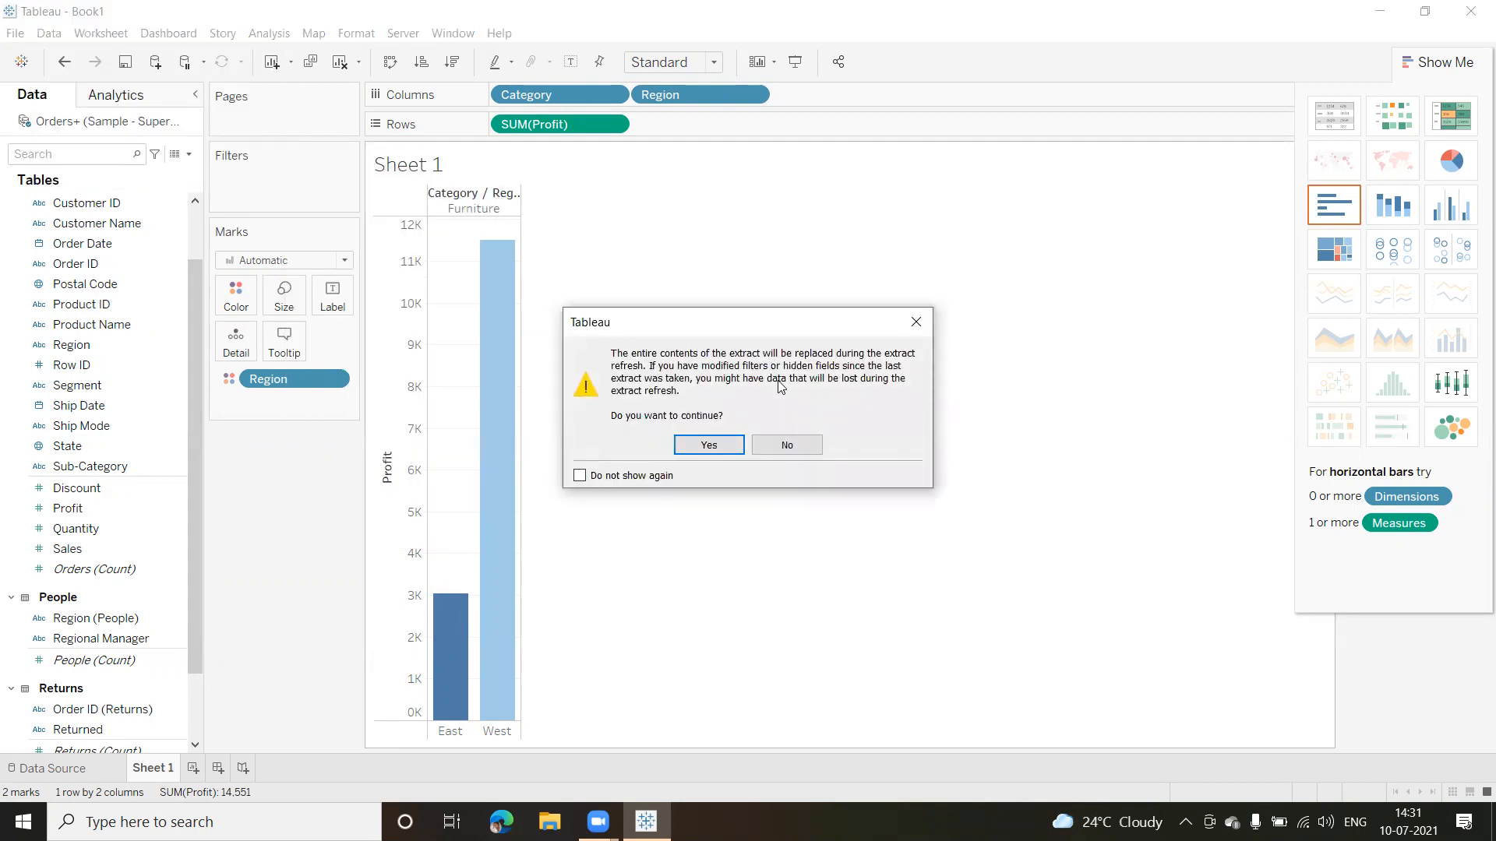
click(717, 443)
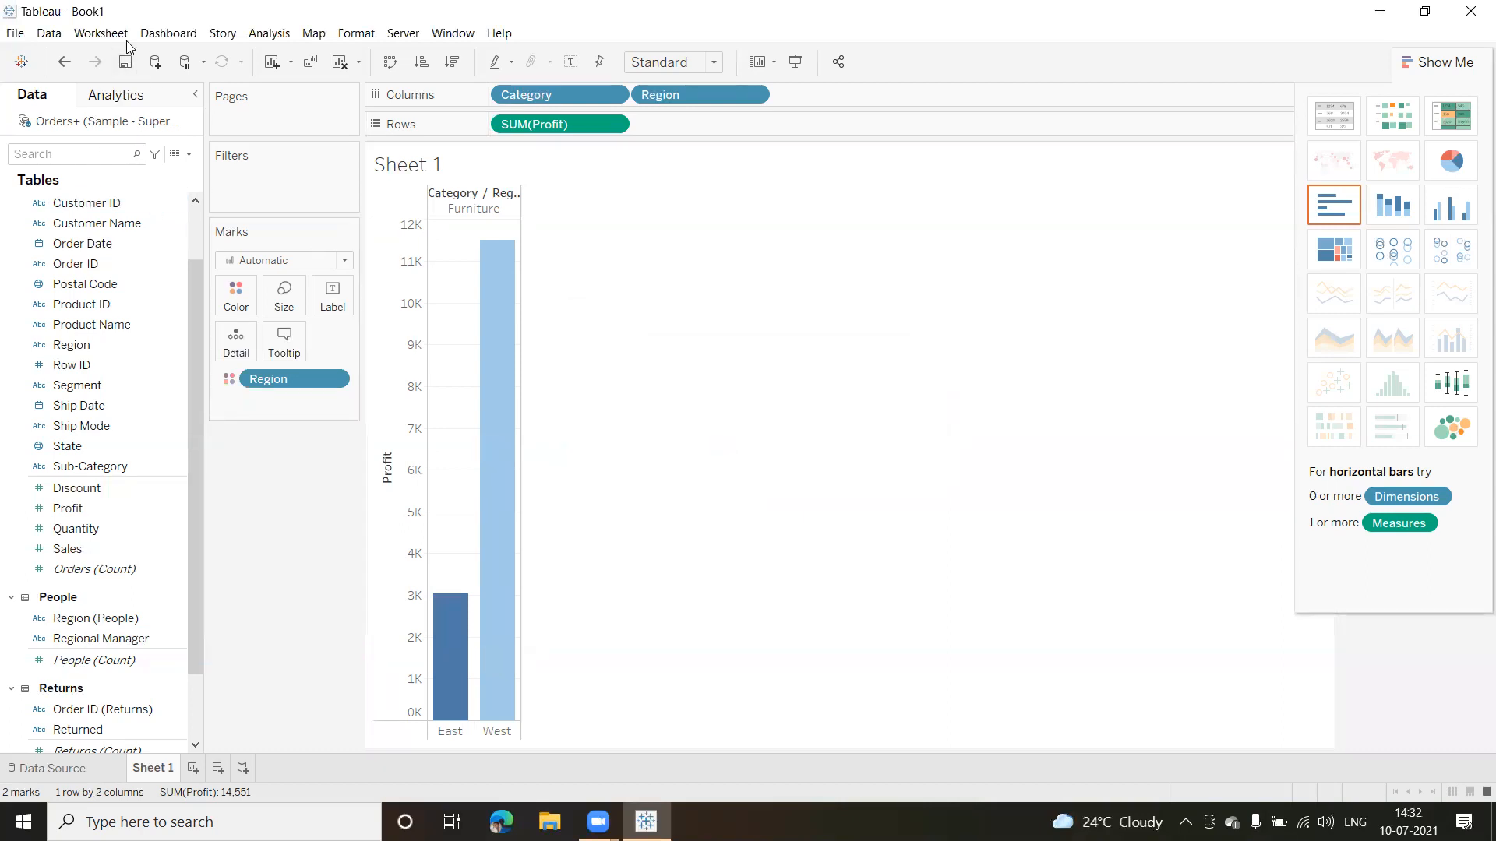
Review the extract history of the Orders+ (Sample - Superstore) data source and close it.
click(48, 33)
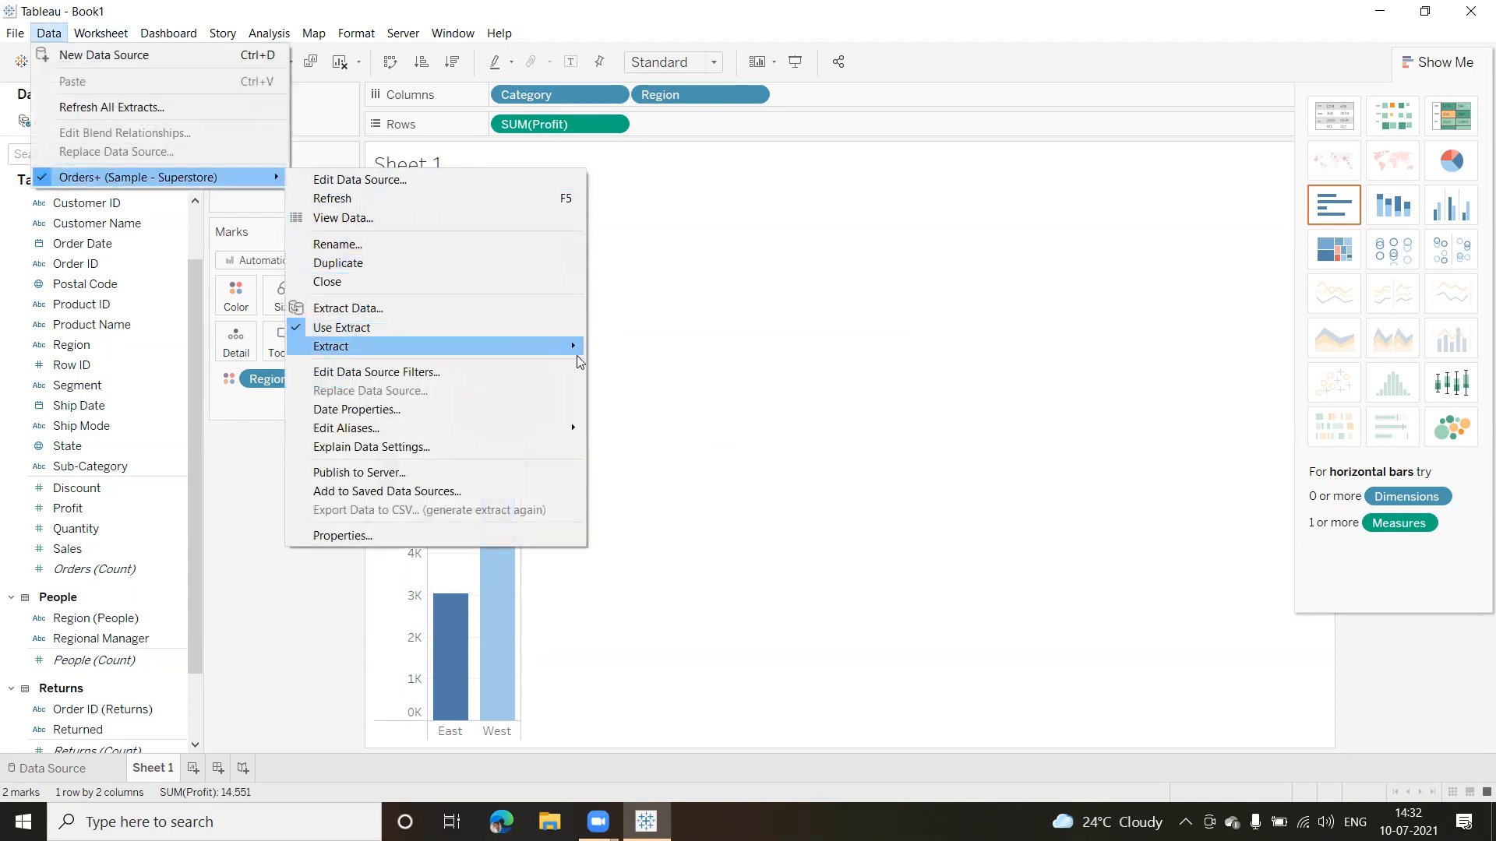
mouse_move(574, 348)
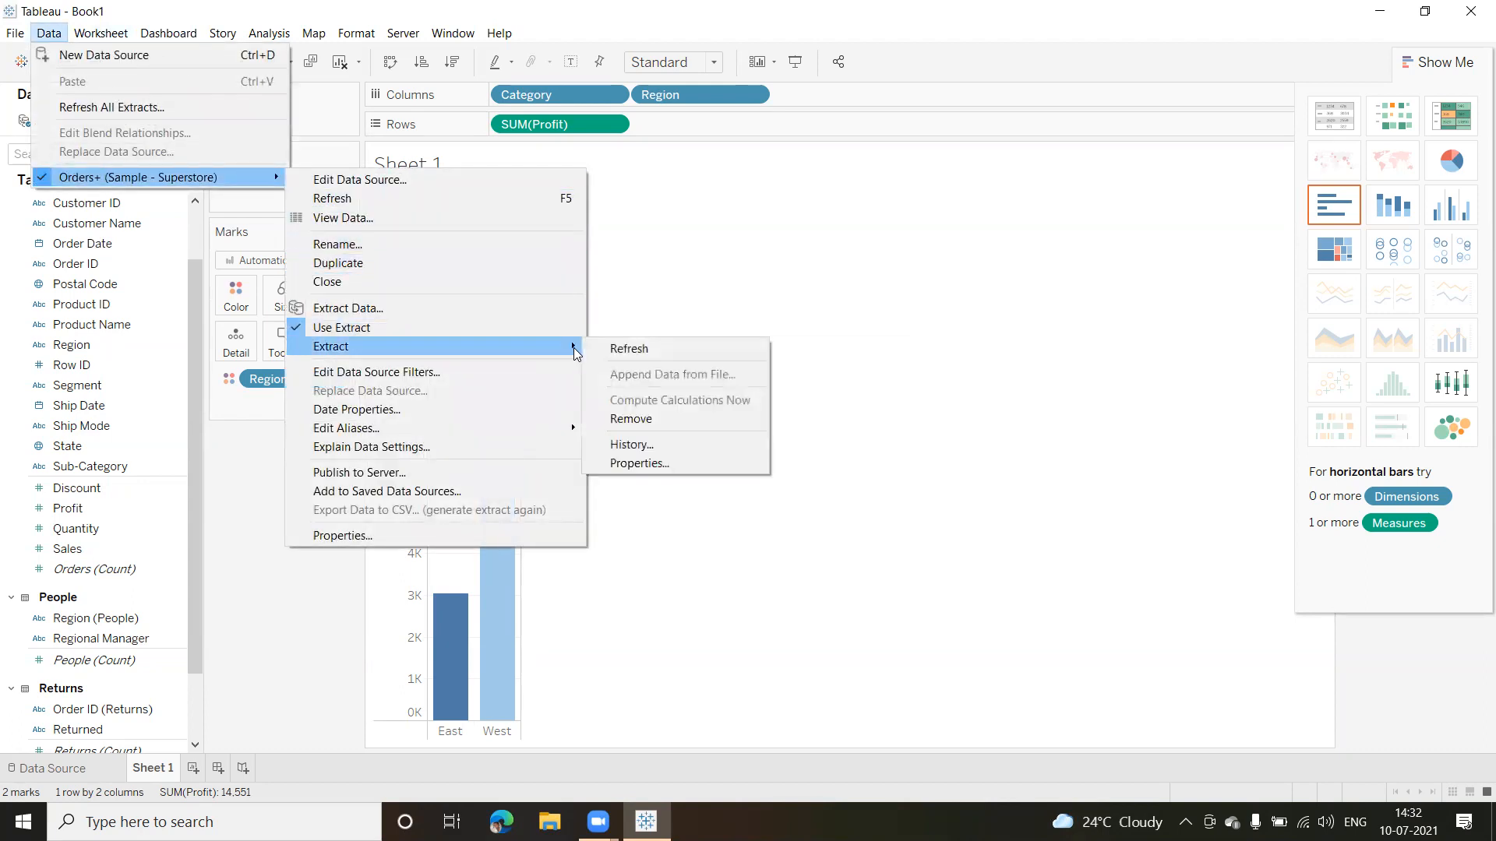
click(648, 444)
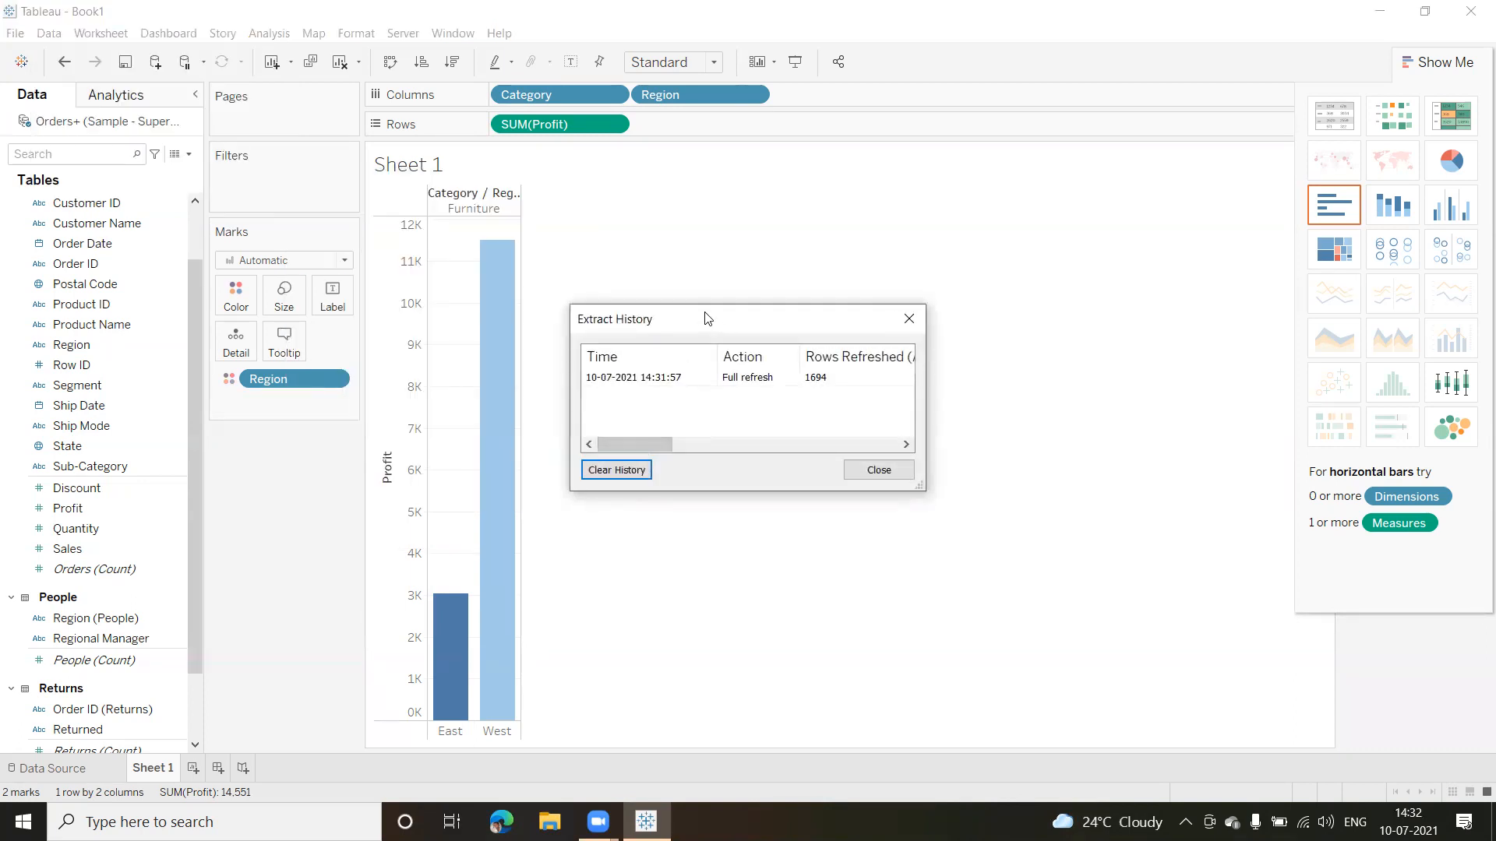
drag(706, 318, 805, 347)
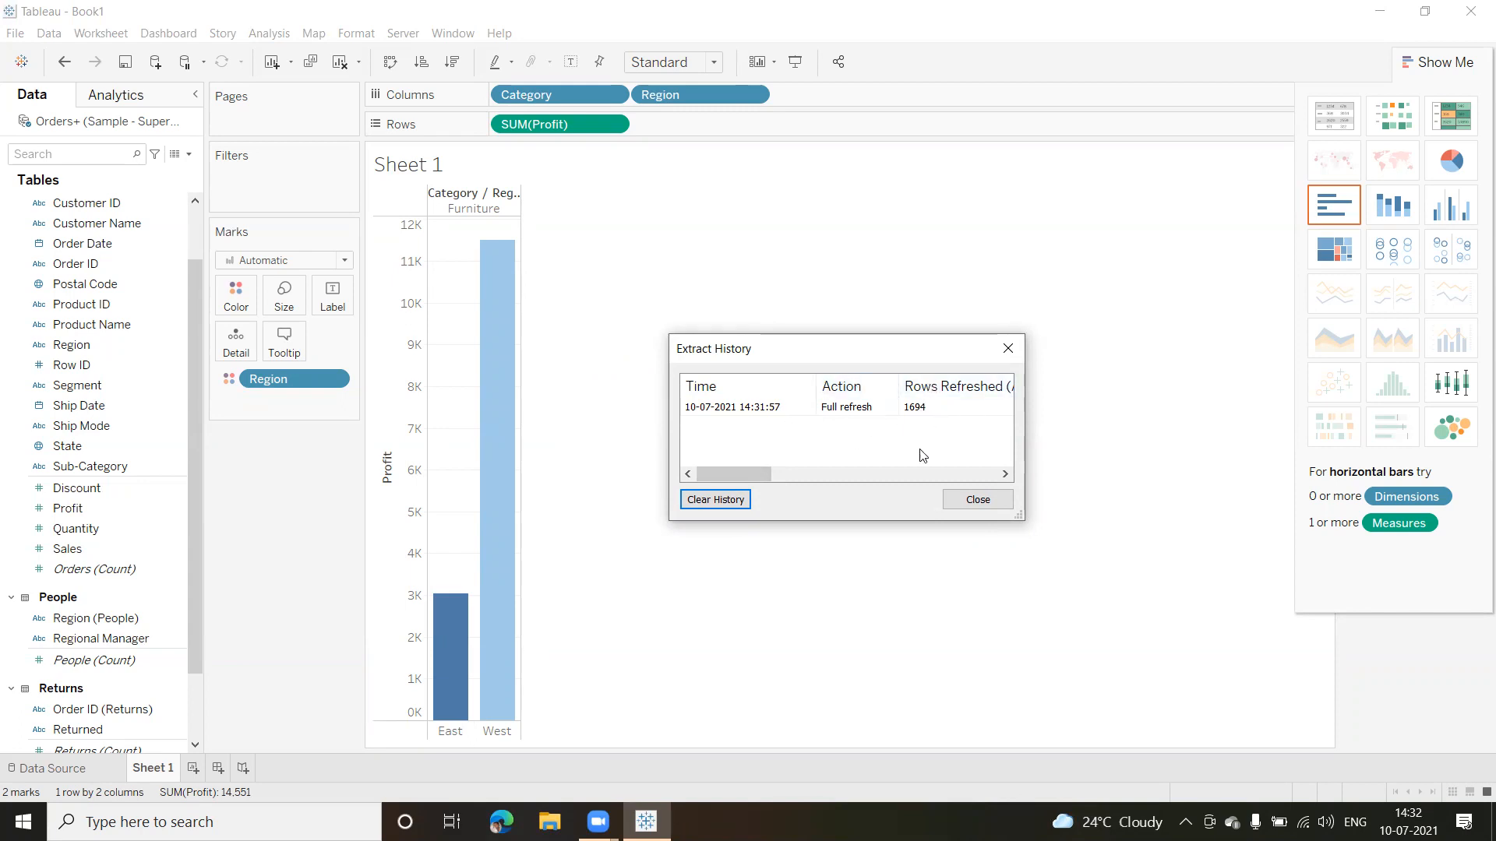
mouse_move(734, 479)
mouse_down()
mouse_move(936, 478)
mouse_move(722, 467)
mouse_up()
click(979, 501)
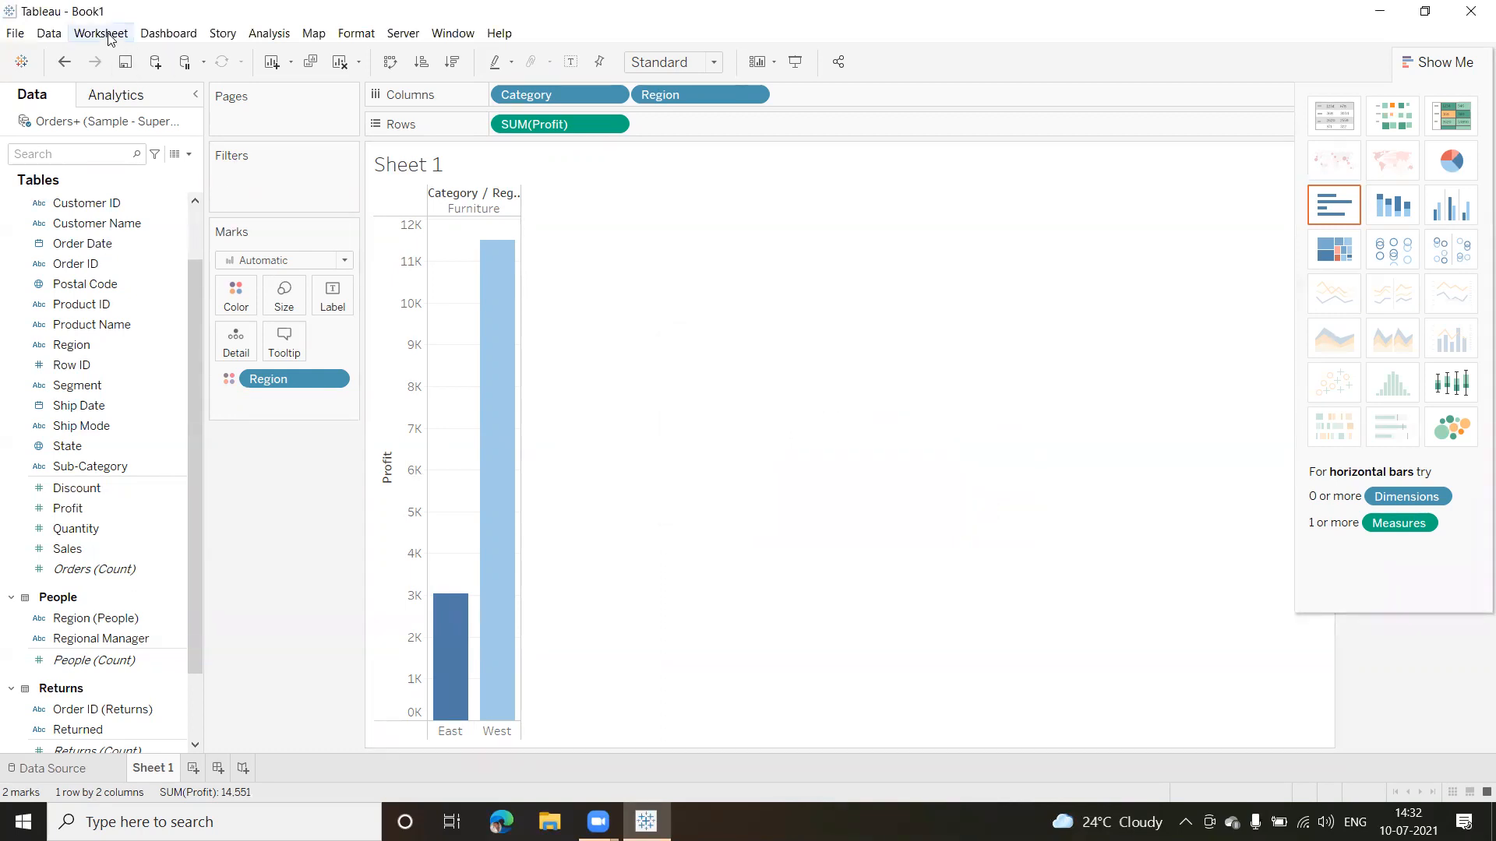
click(49, 33)
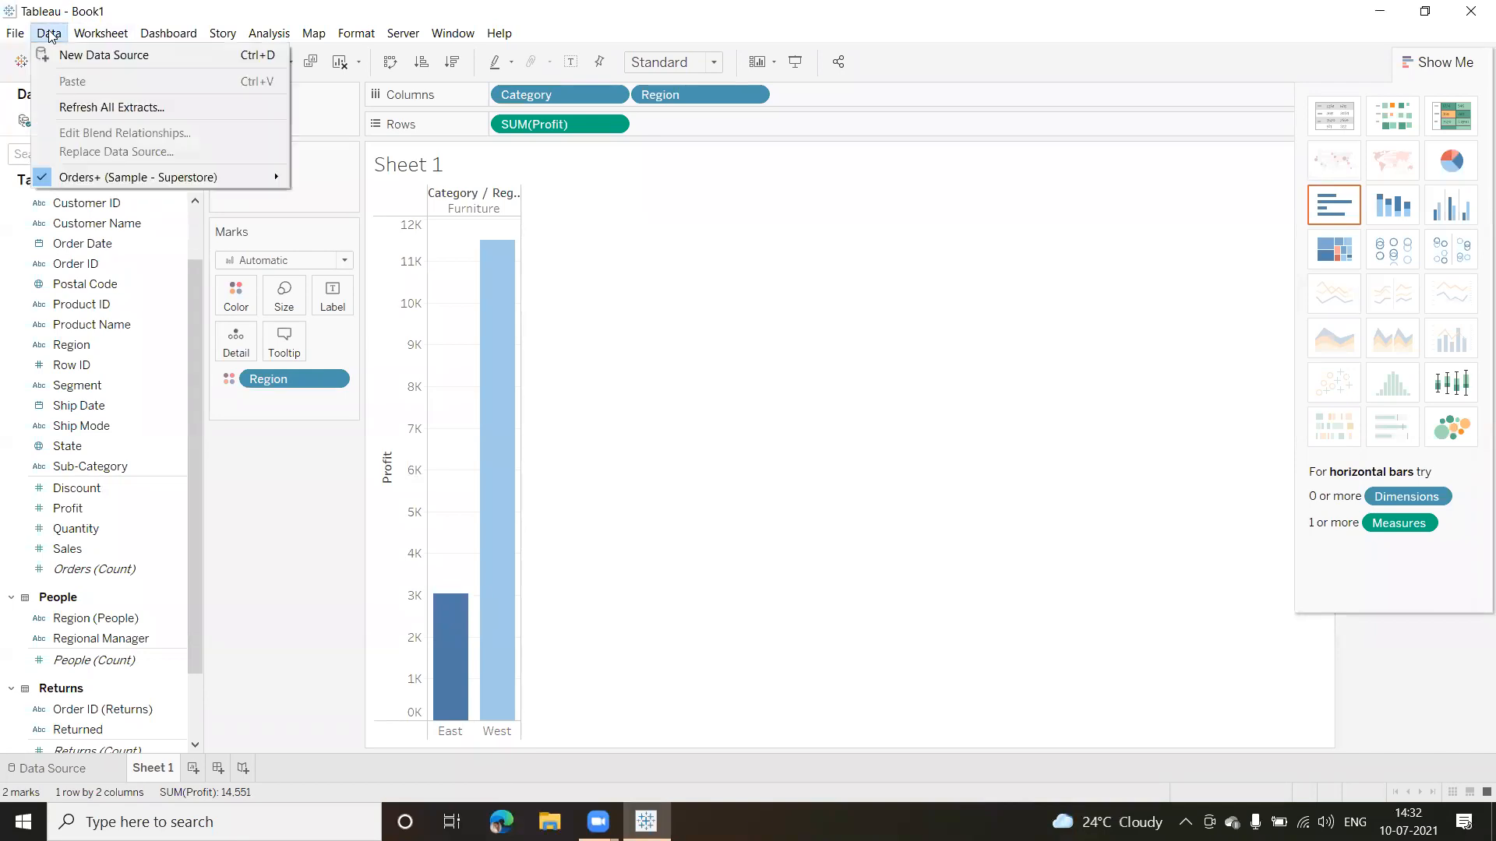
mouse_move(252, 181)
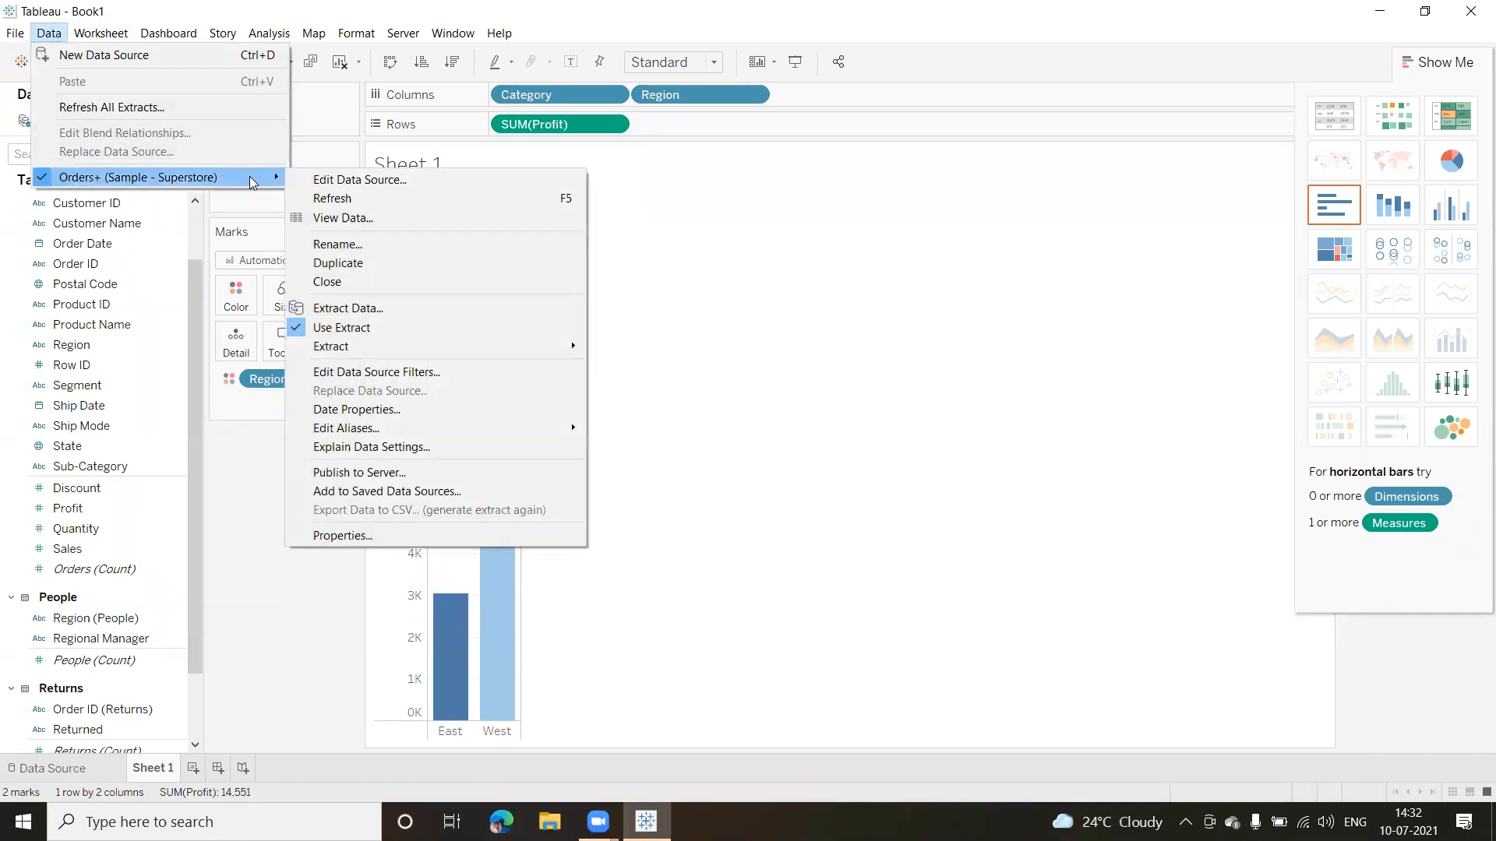
click(839, 287)
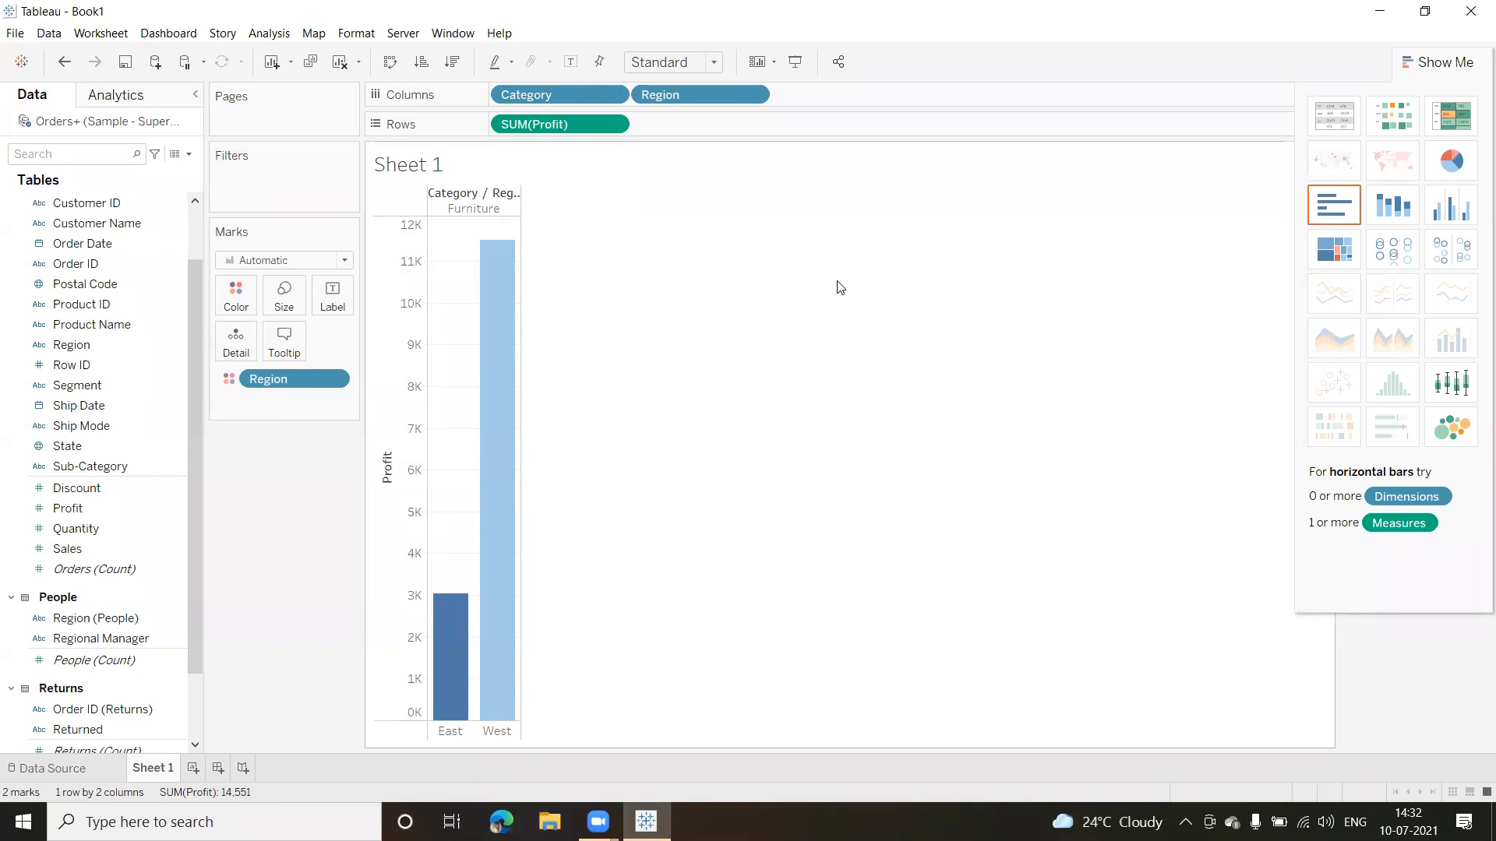
Refresh all extracts in the workbook and close the refresh results.
click(51, 35)
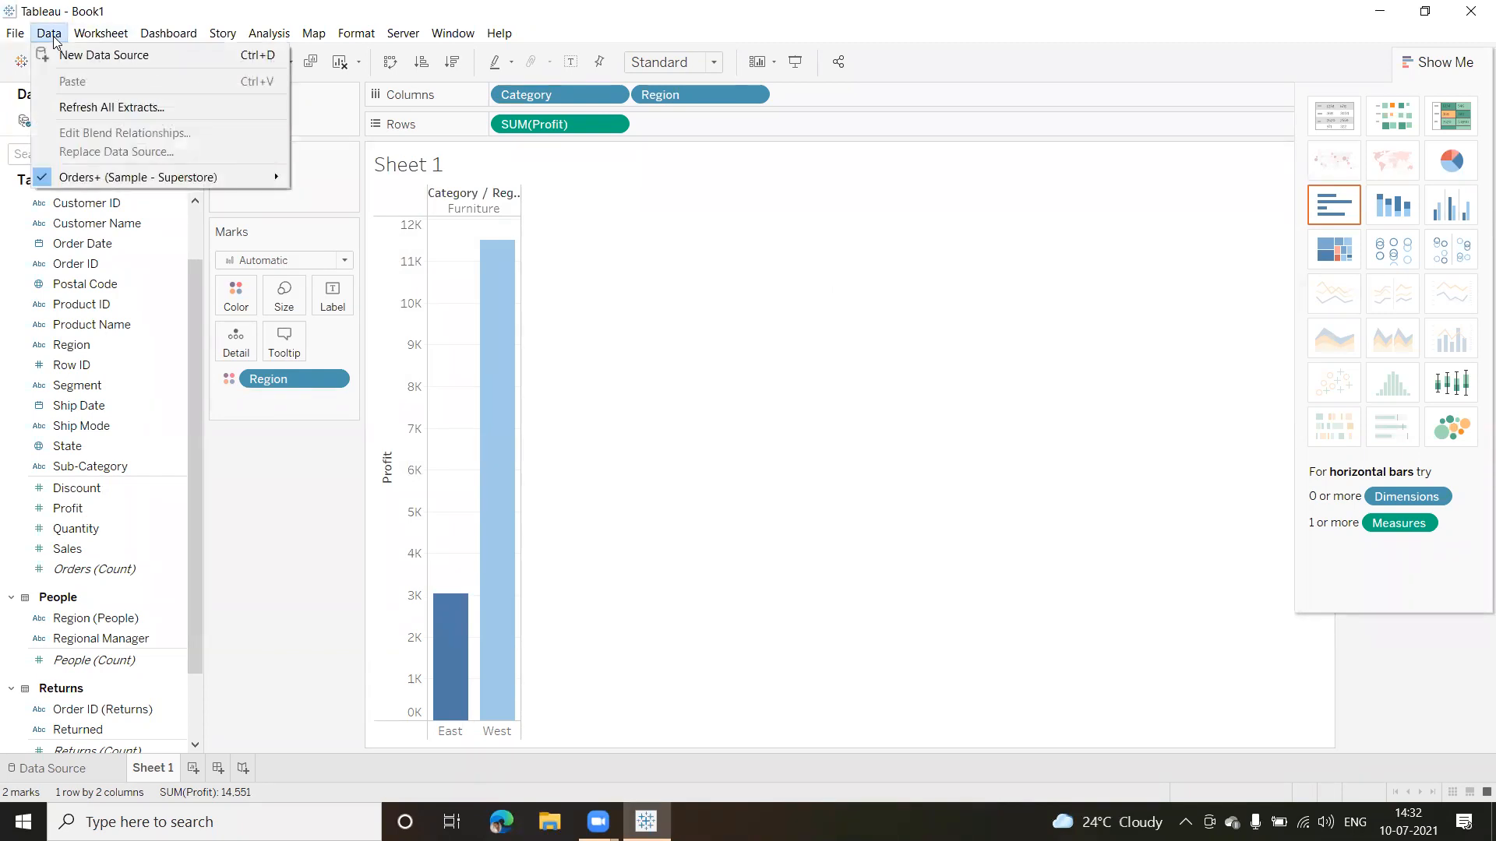
click(110, 107)
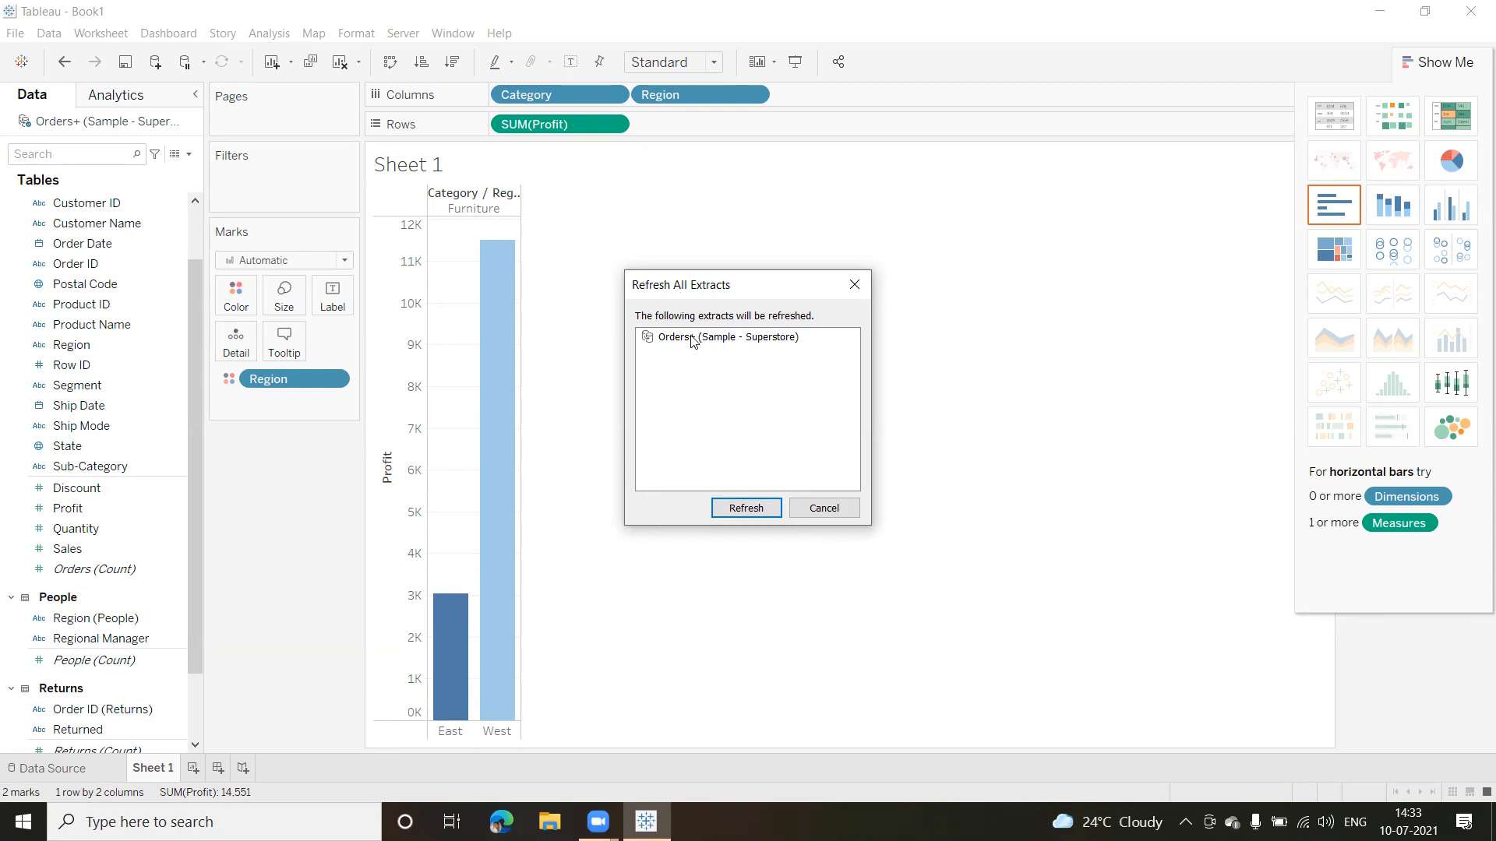
click(752, 511)
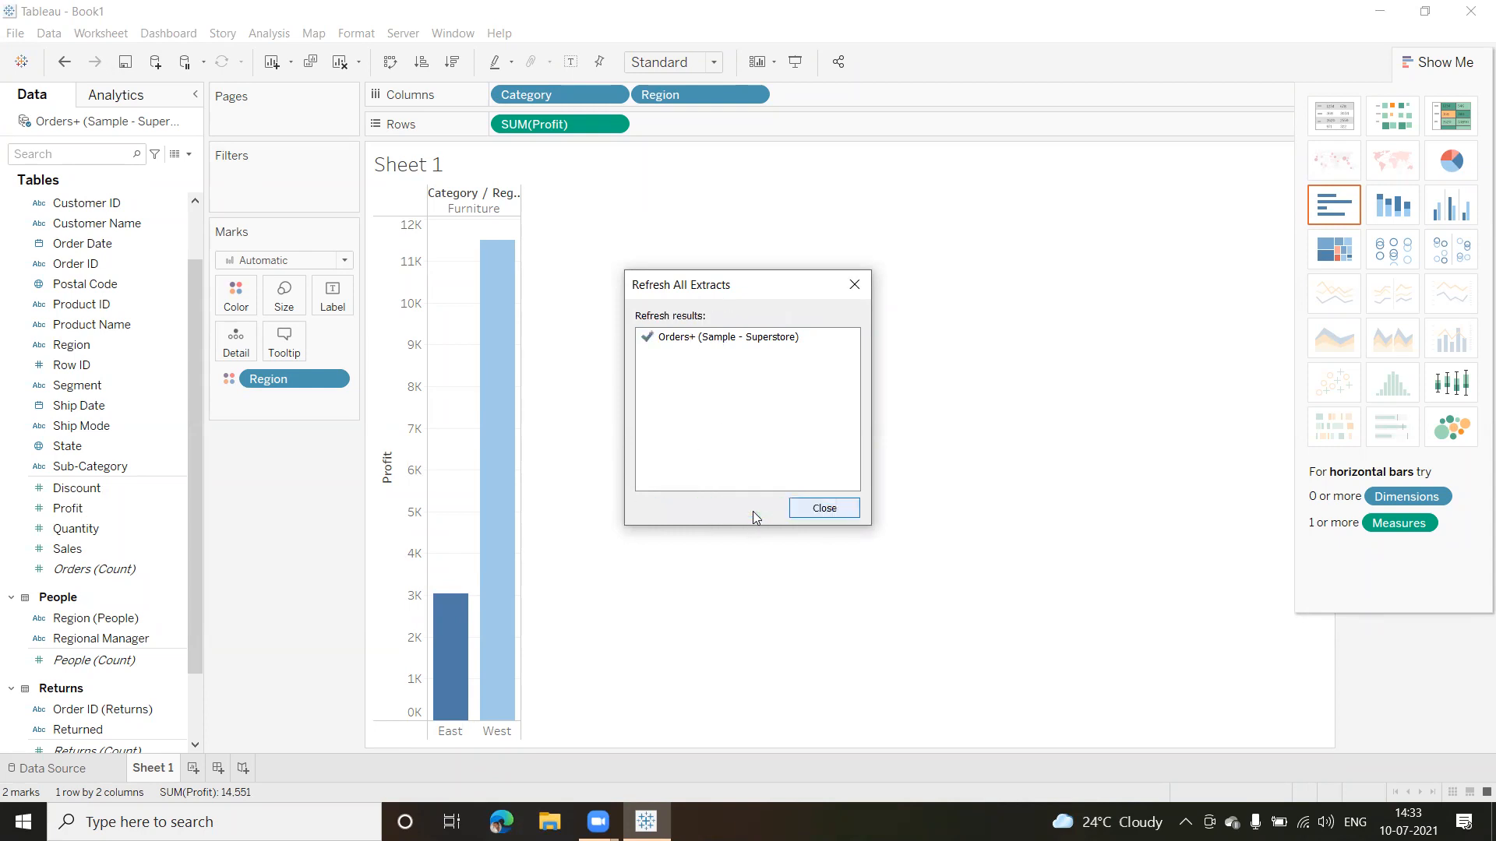
click(817, 509)
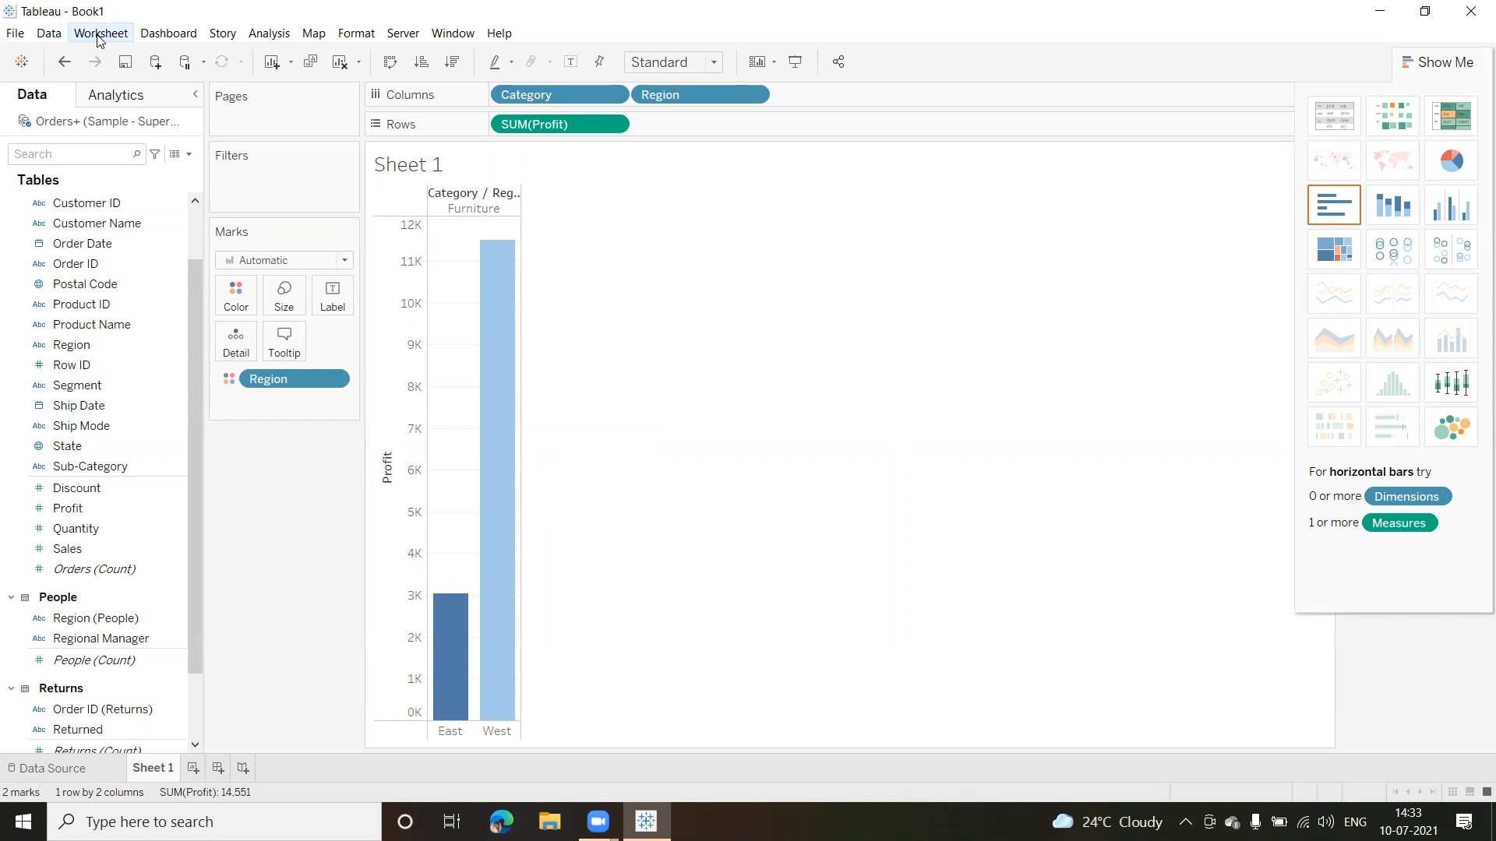
click(48, 33)
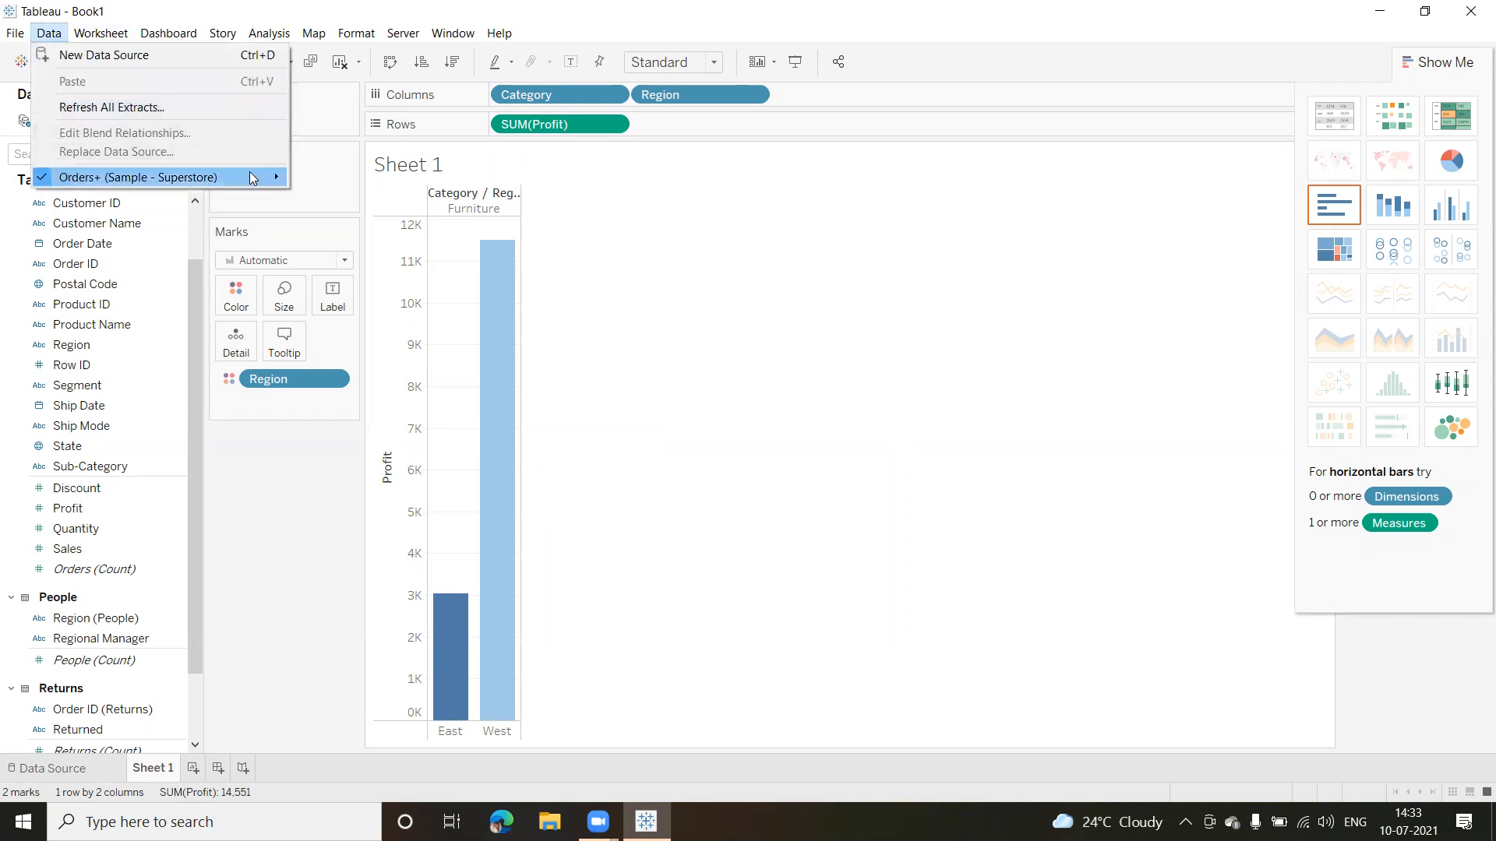
mouse_move(256, 182)
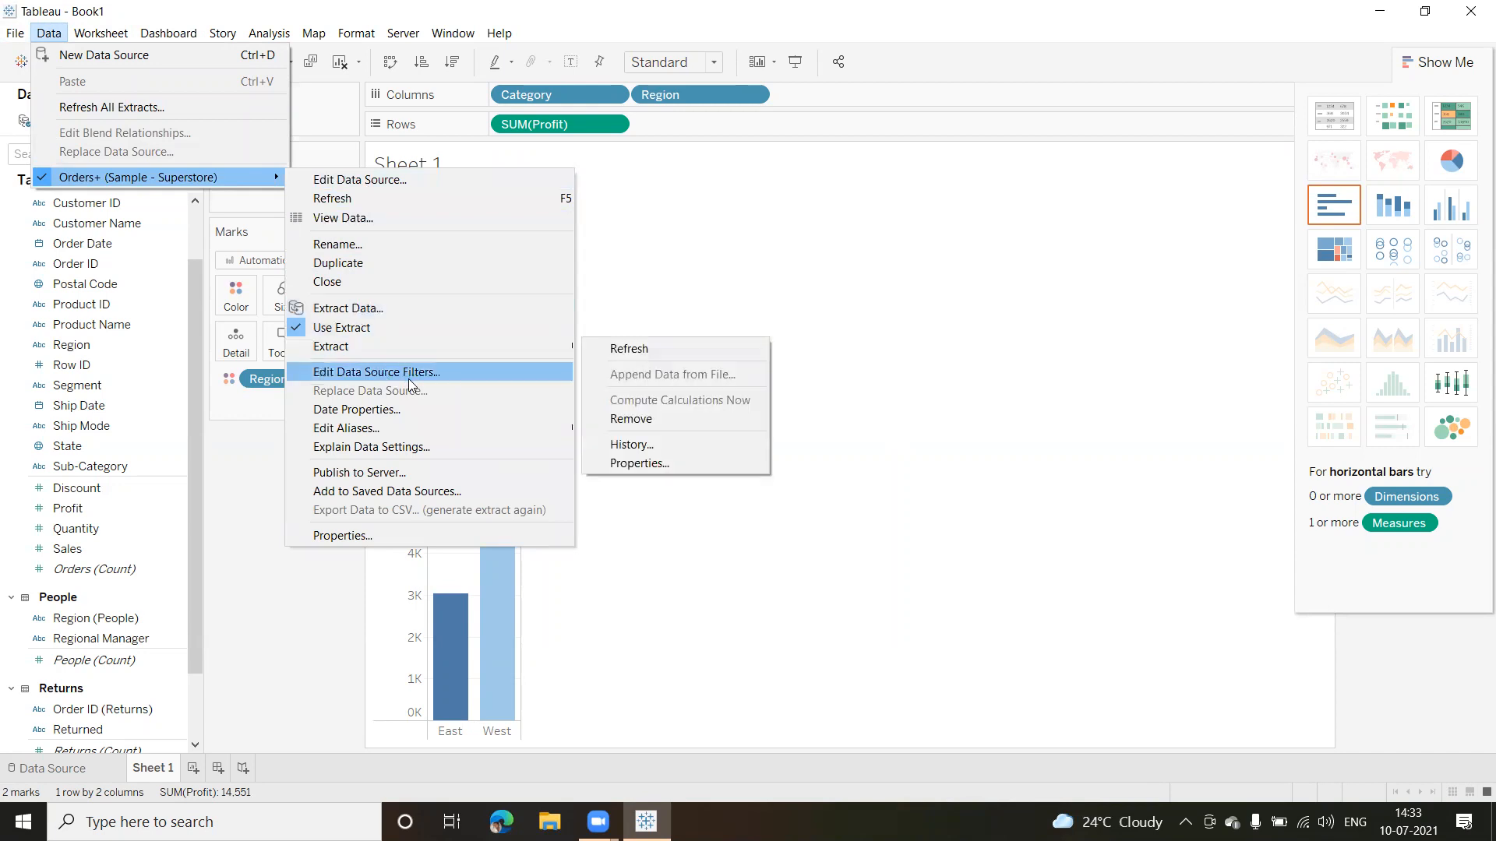
mouse_move(341, 349)
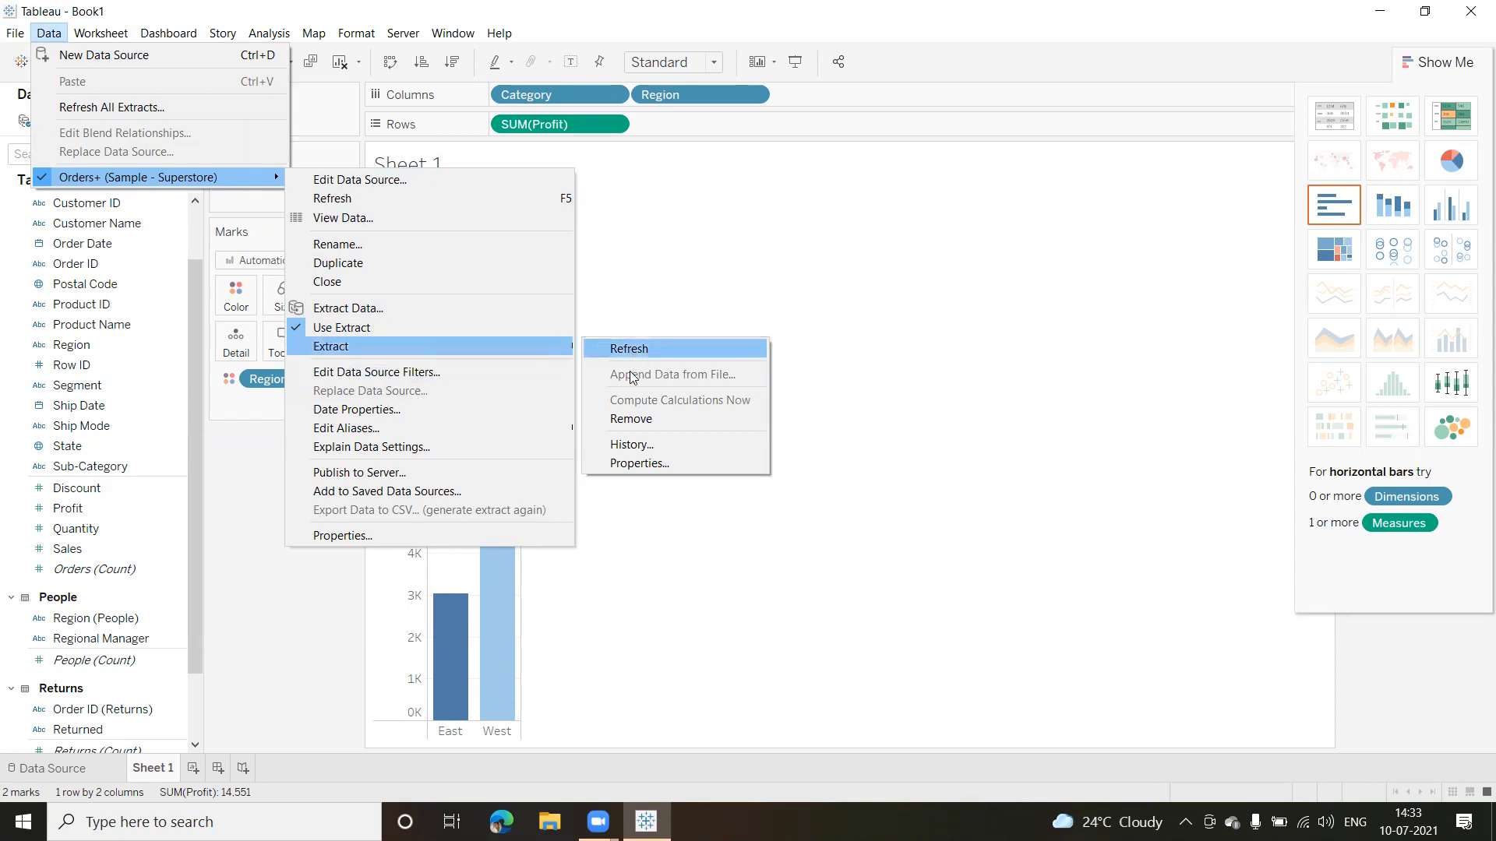
click(631, 419)
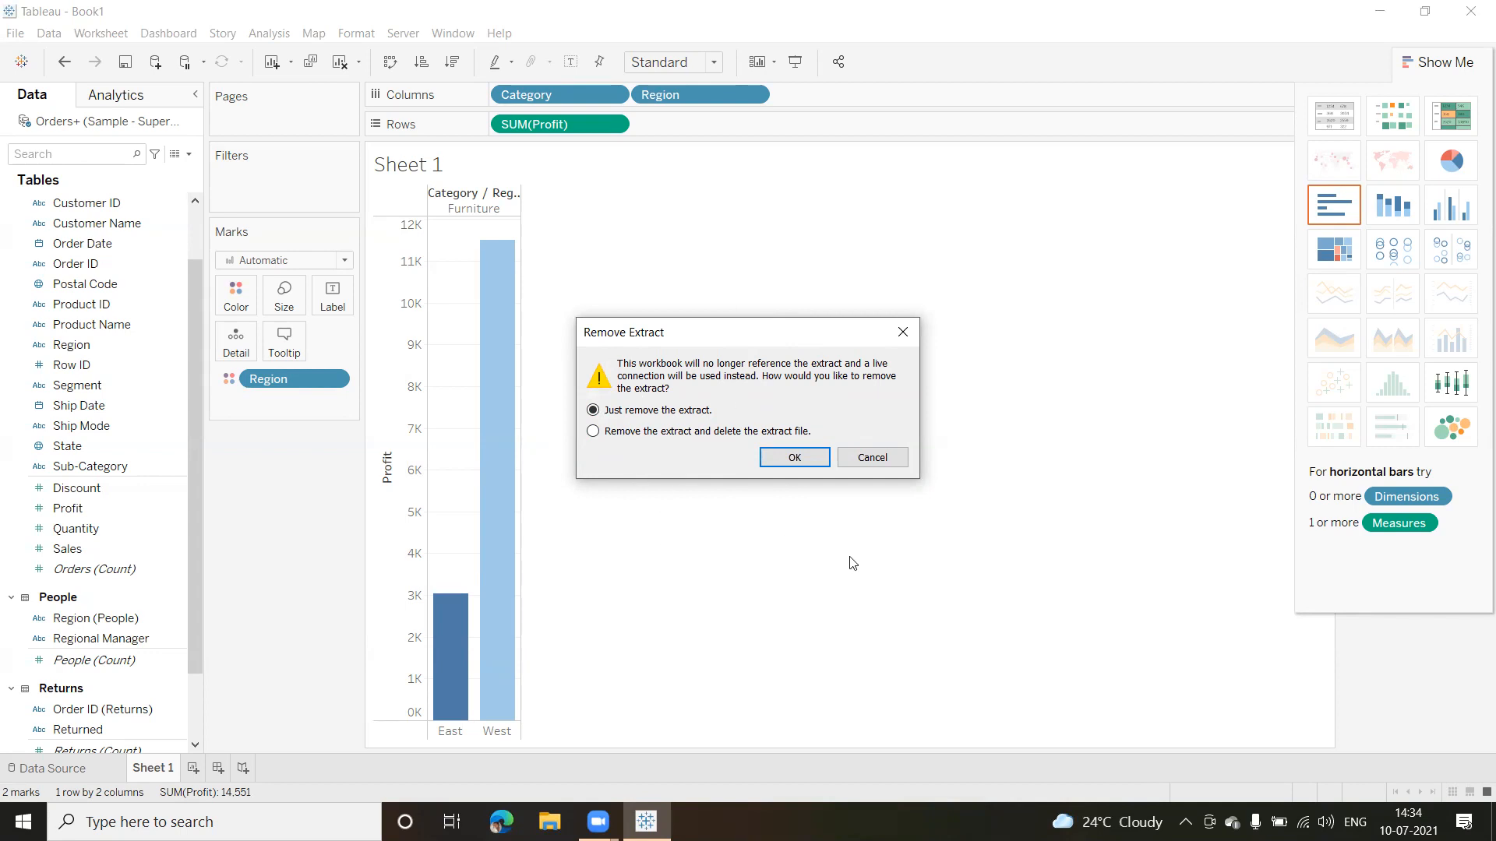
click(871, 463)
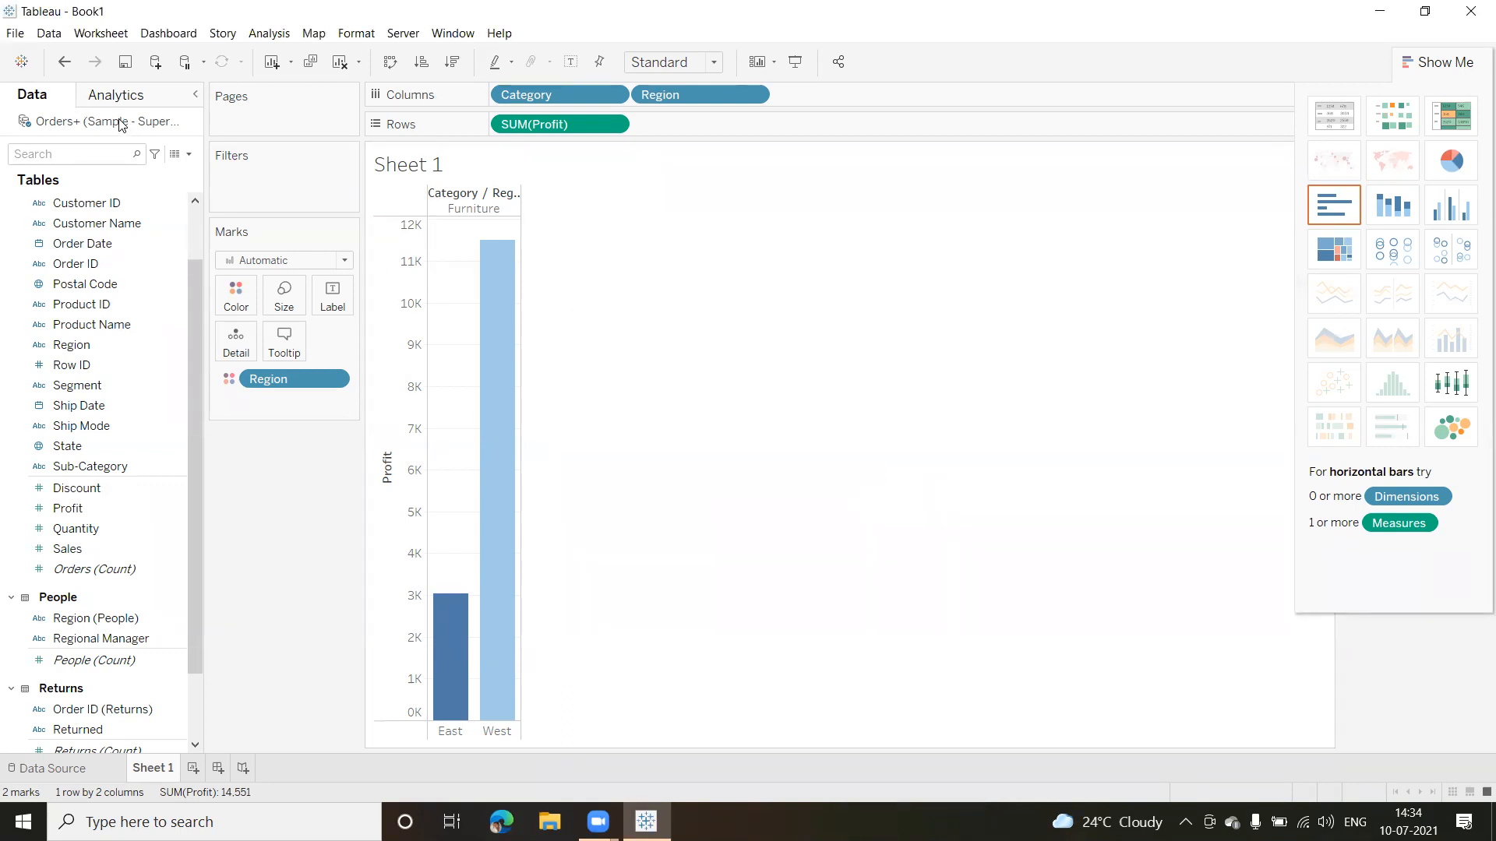
double_click(37, 120)
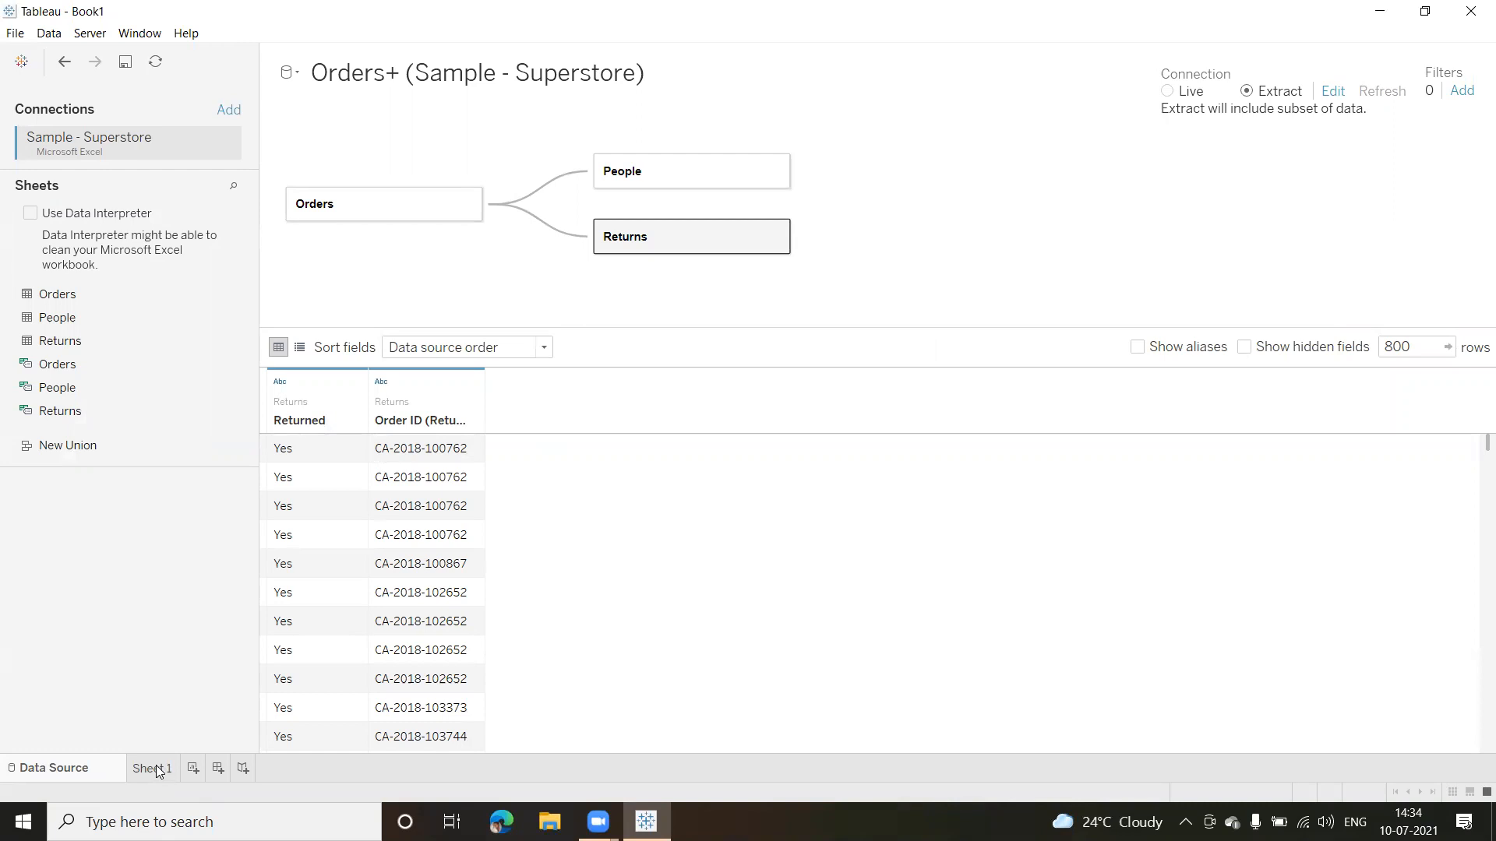
click(155, 765)
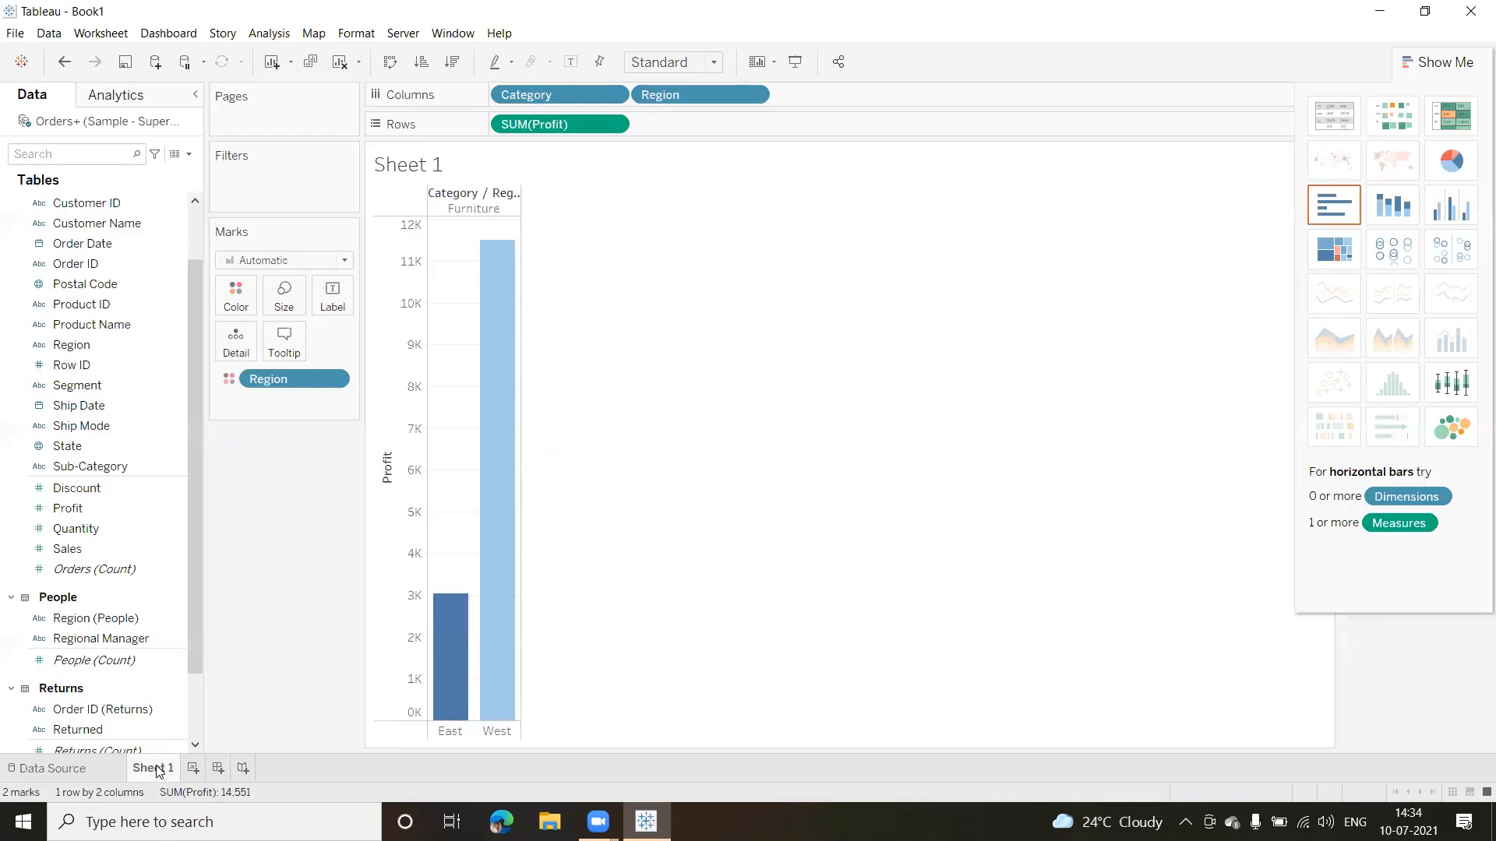
Remove the Category filter from the extract settings of the Orders+ (Sample - Superstore) data source and extract the data again.
right_click(114, 124)
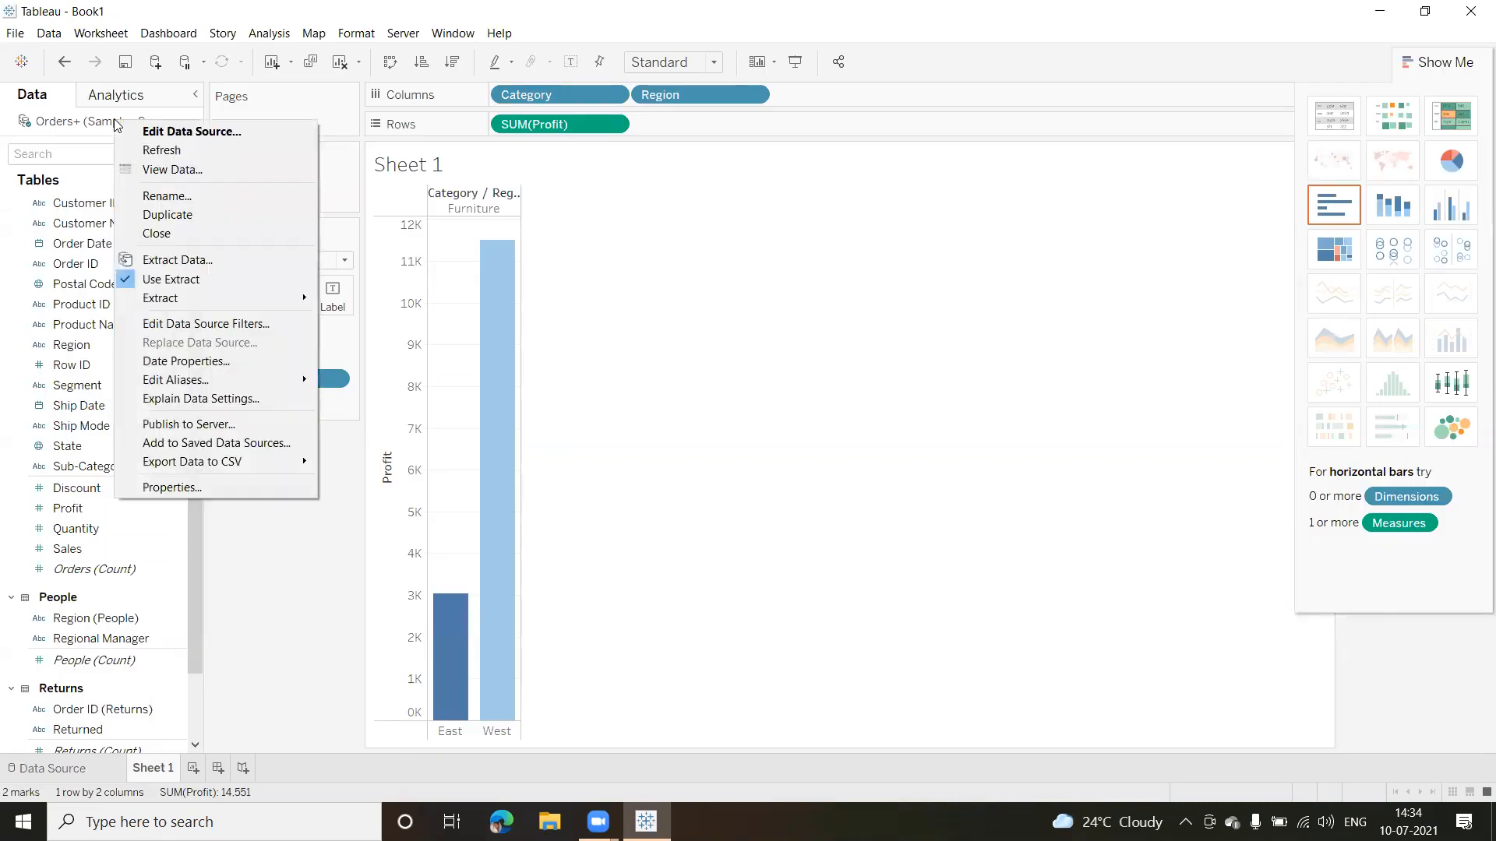
click(190, 263)
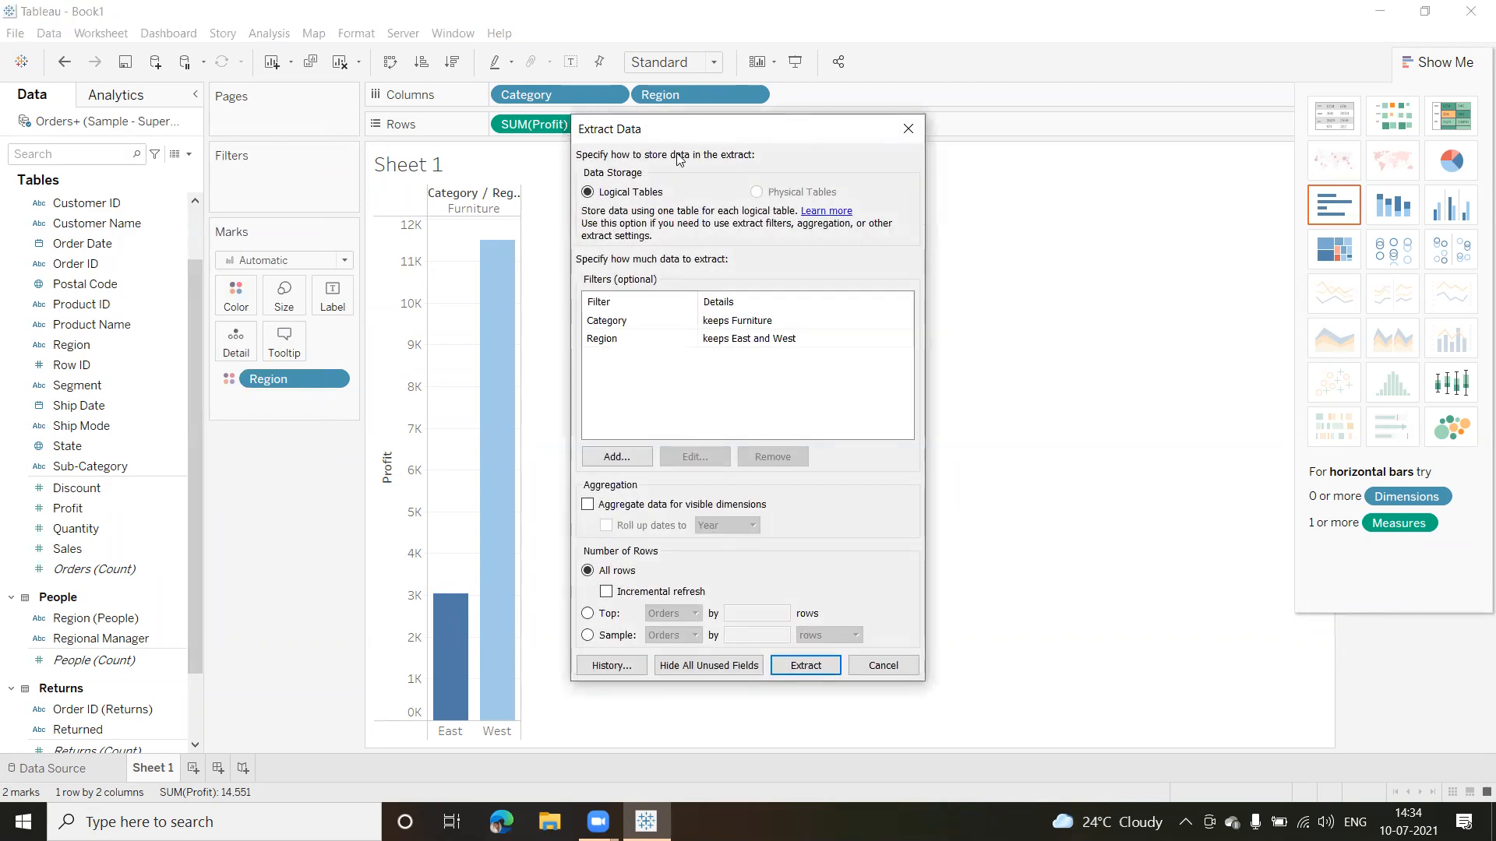
drag(691, 130, 707, 246)
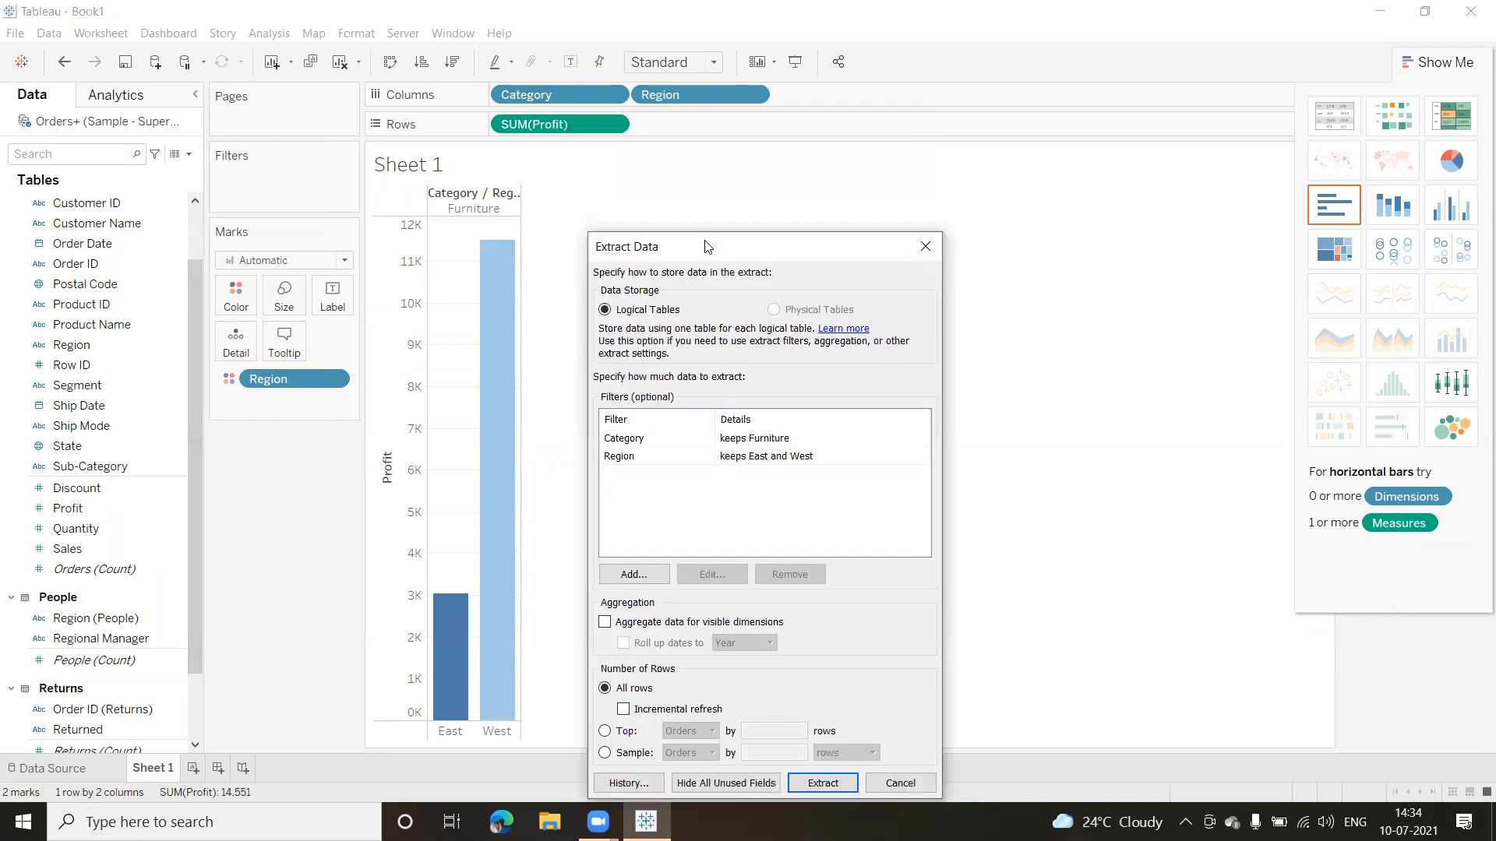
click(639, 445)
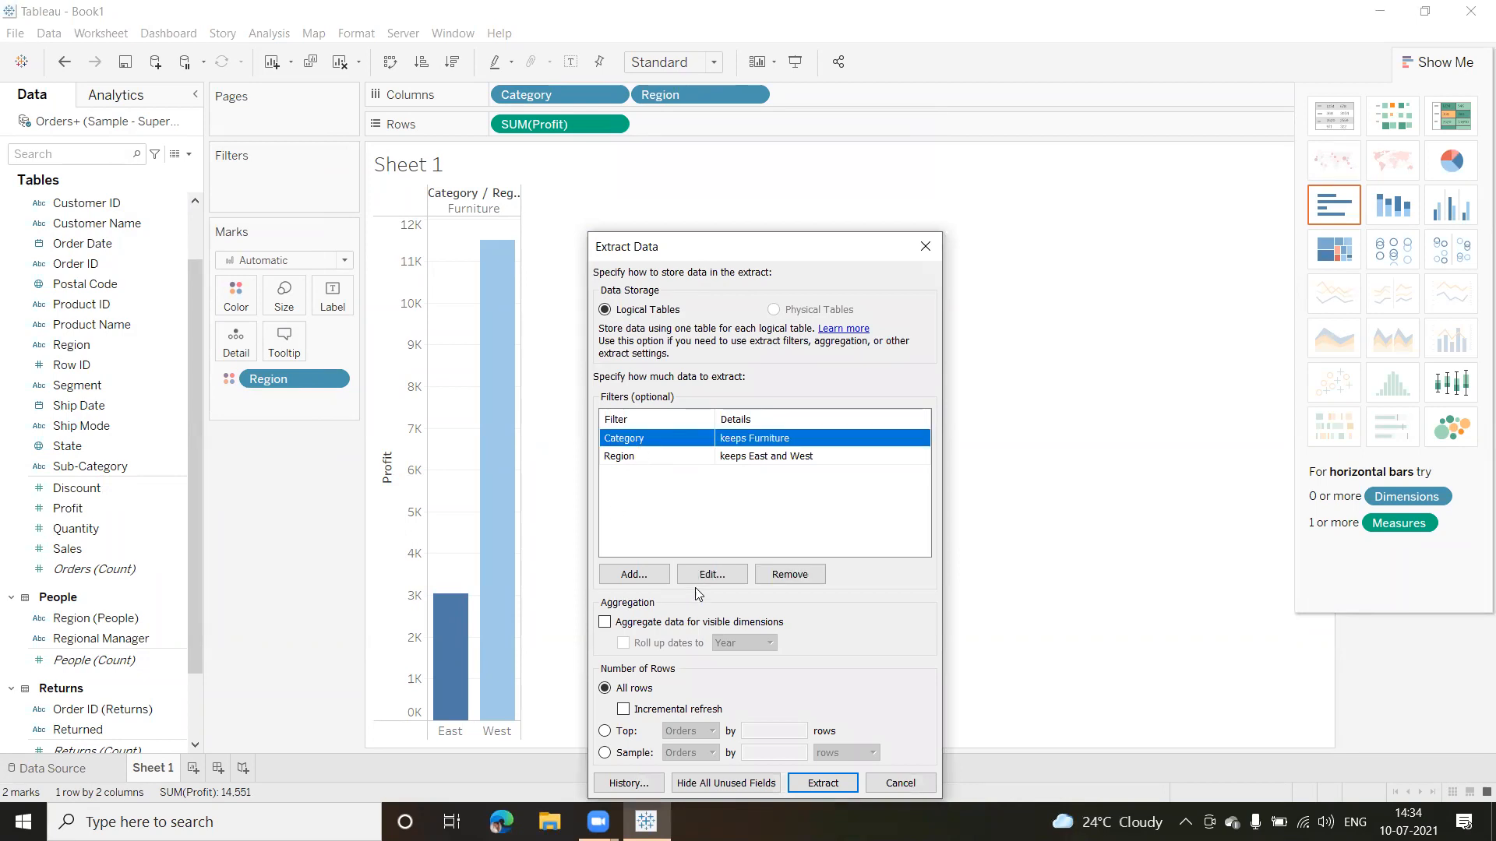
click(788, 575)
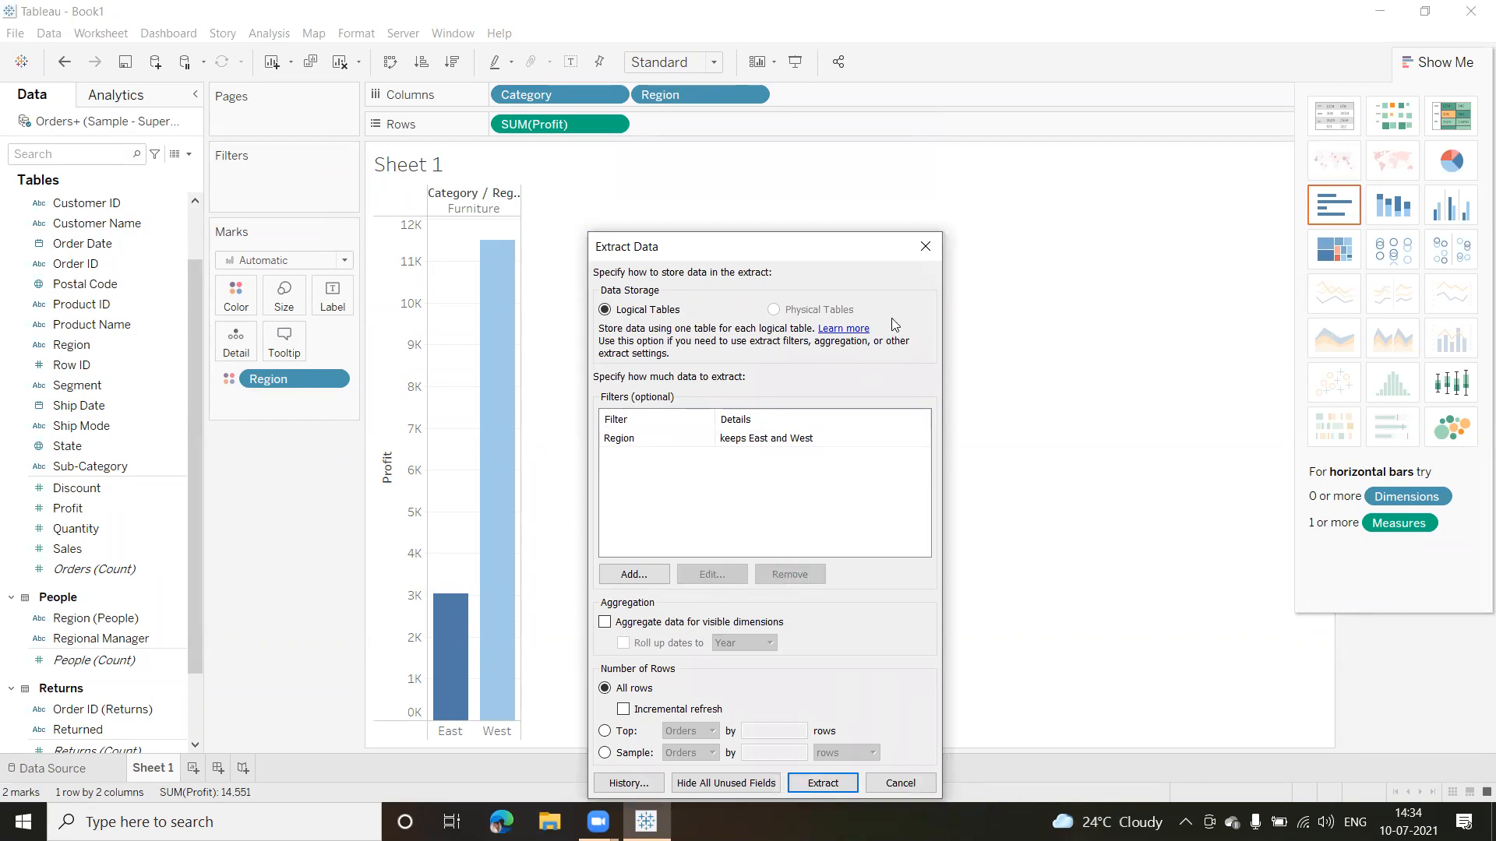
drag(735, 244, 742, 161)
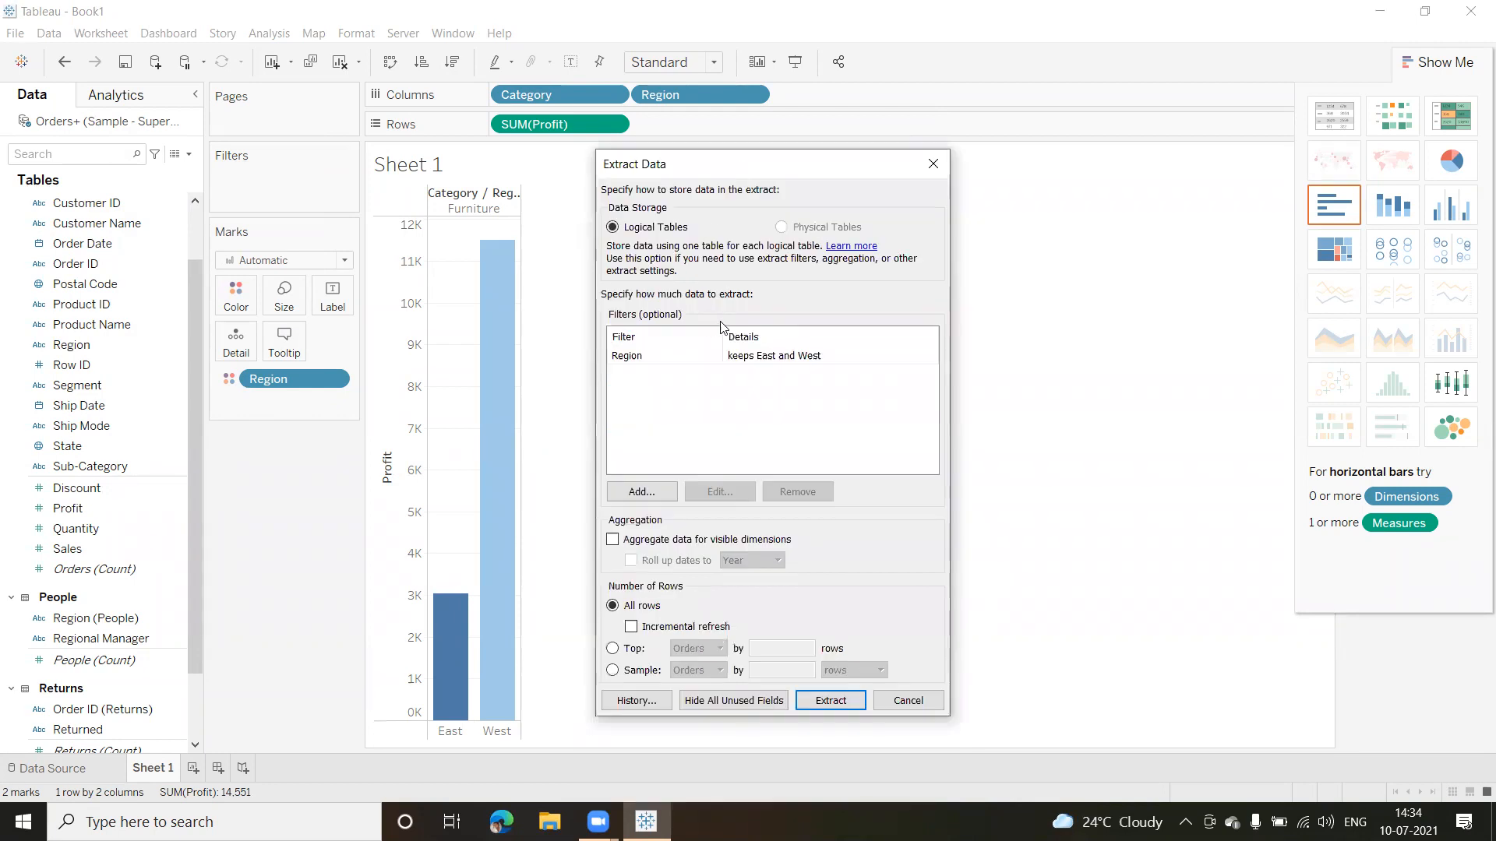
click(832, 701)
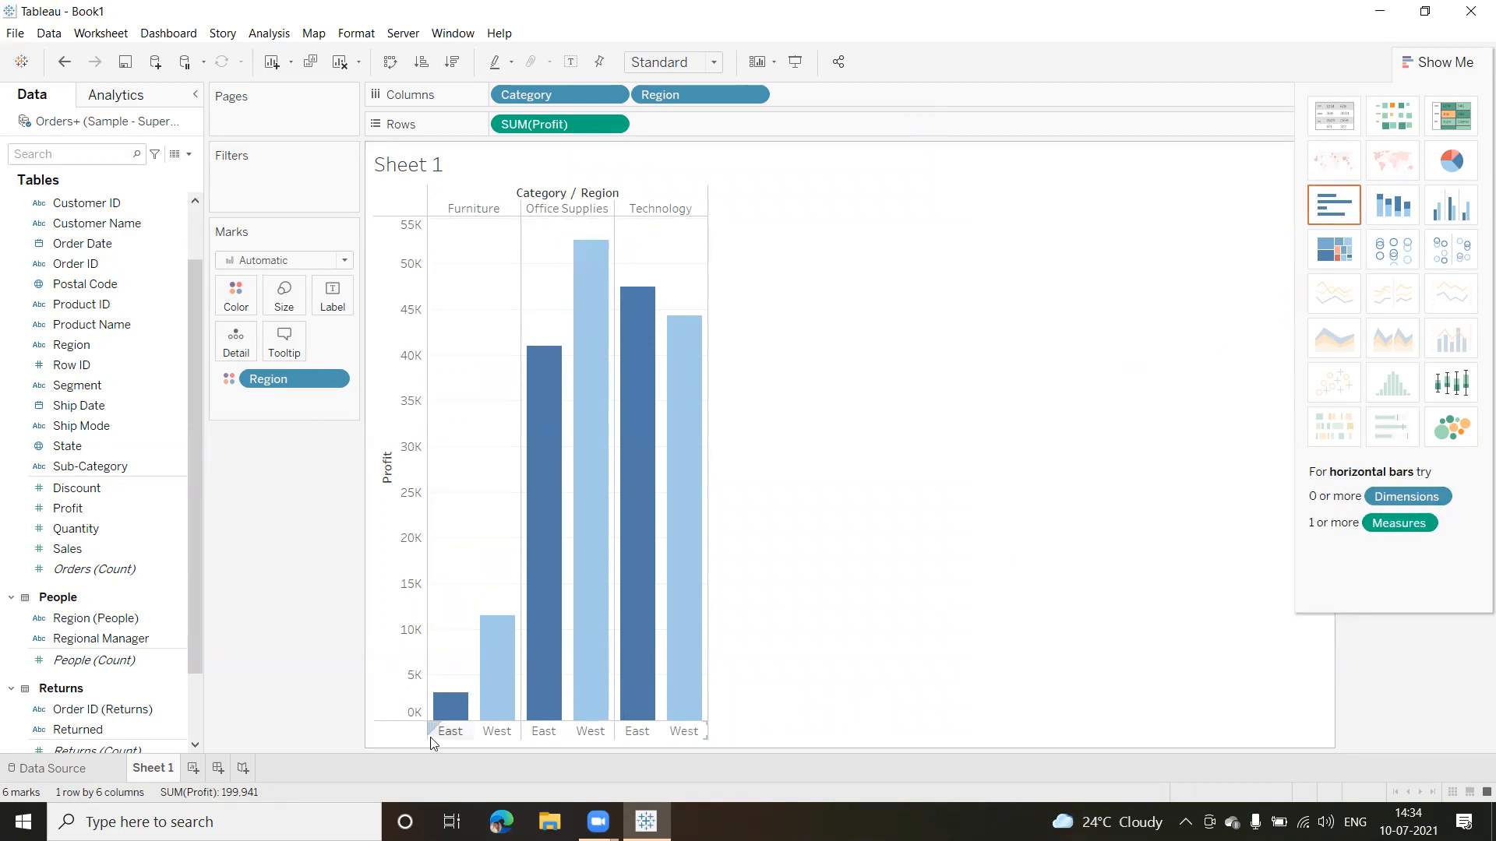
Try the profit view as stacked bars, side-by-side bars, packed bubbles, a treemap and a highlight table, then return to stacked bars.
mouse_move(594, 492)
click(1401, 213)
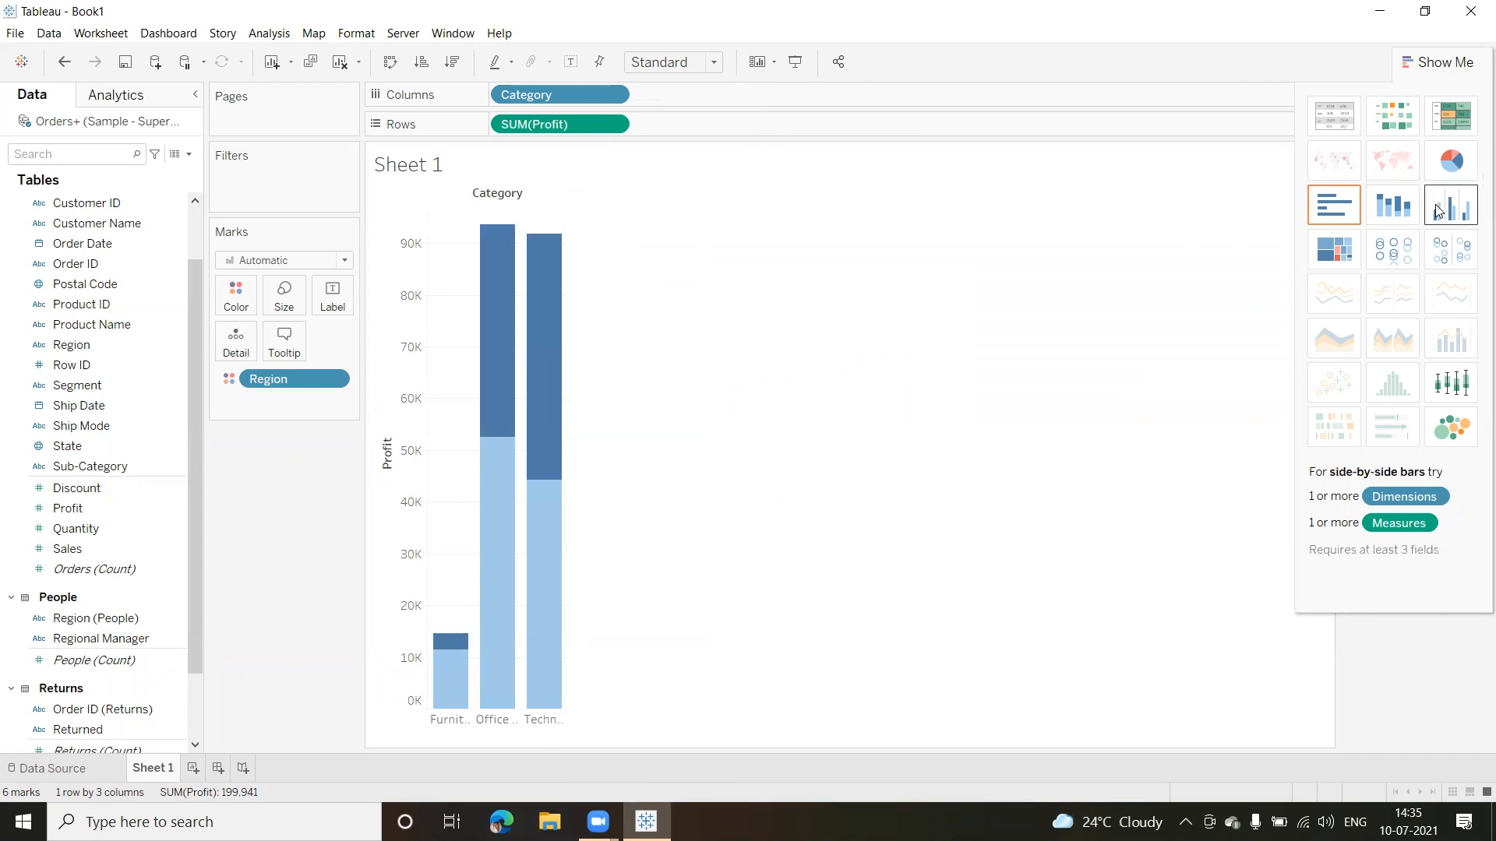
click(1438, 212)
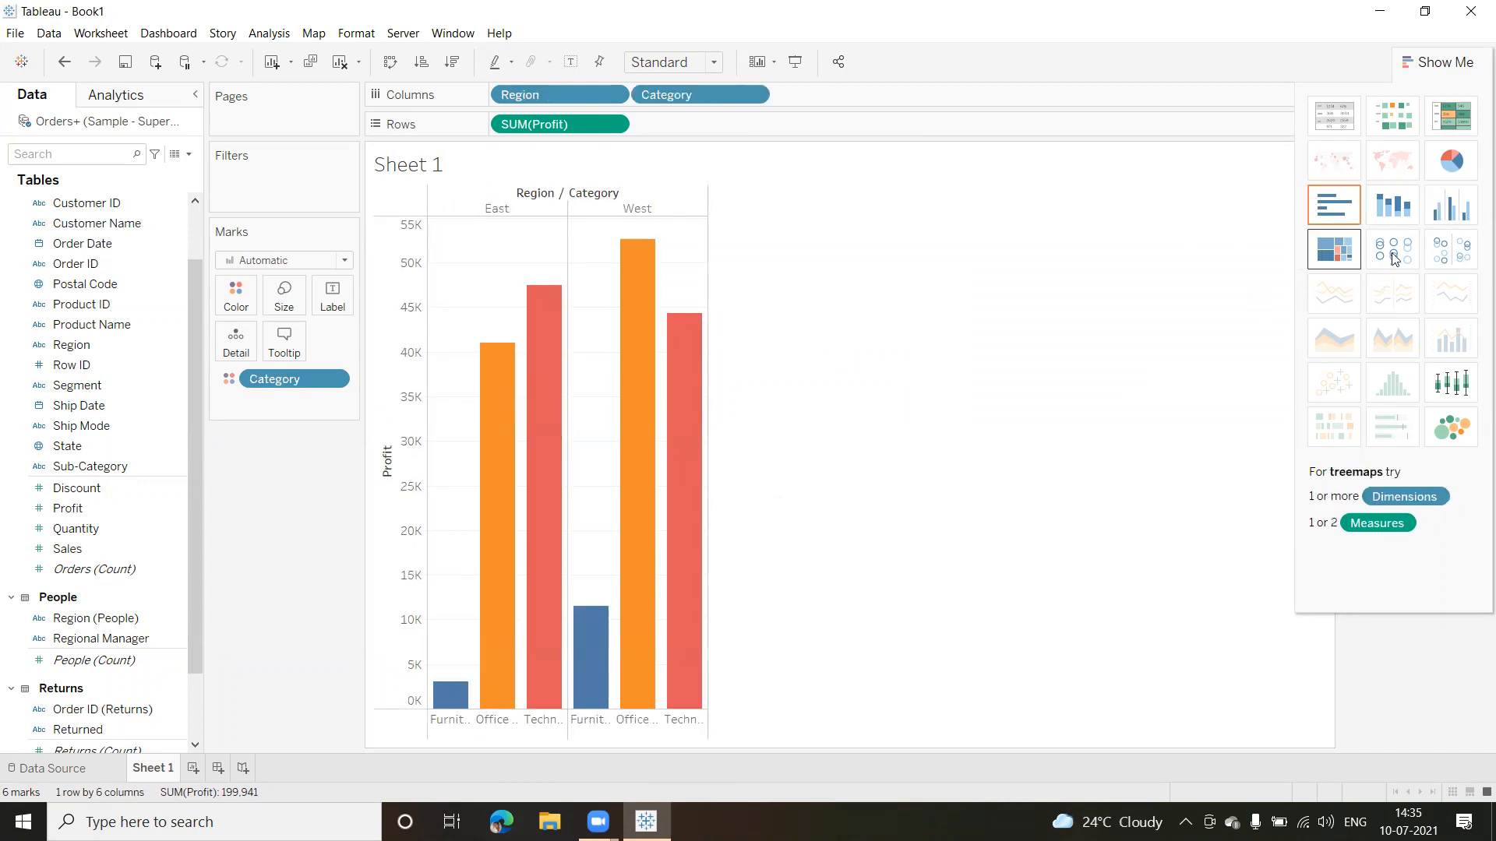
click(1450, 434)
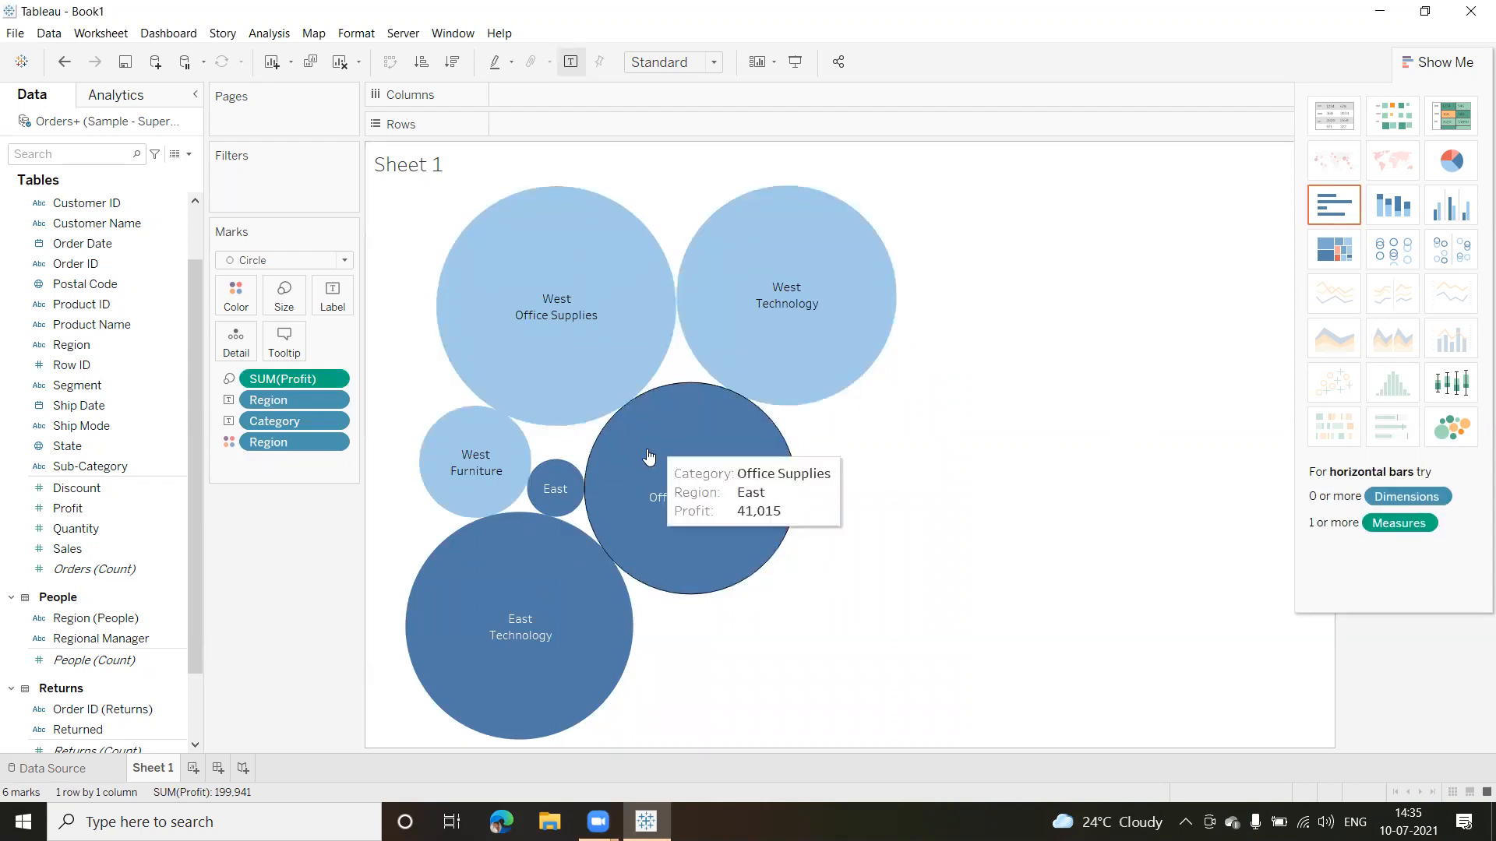
click(1340, 251)
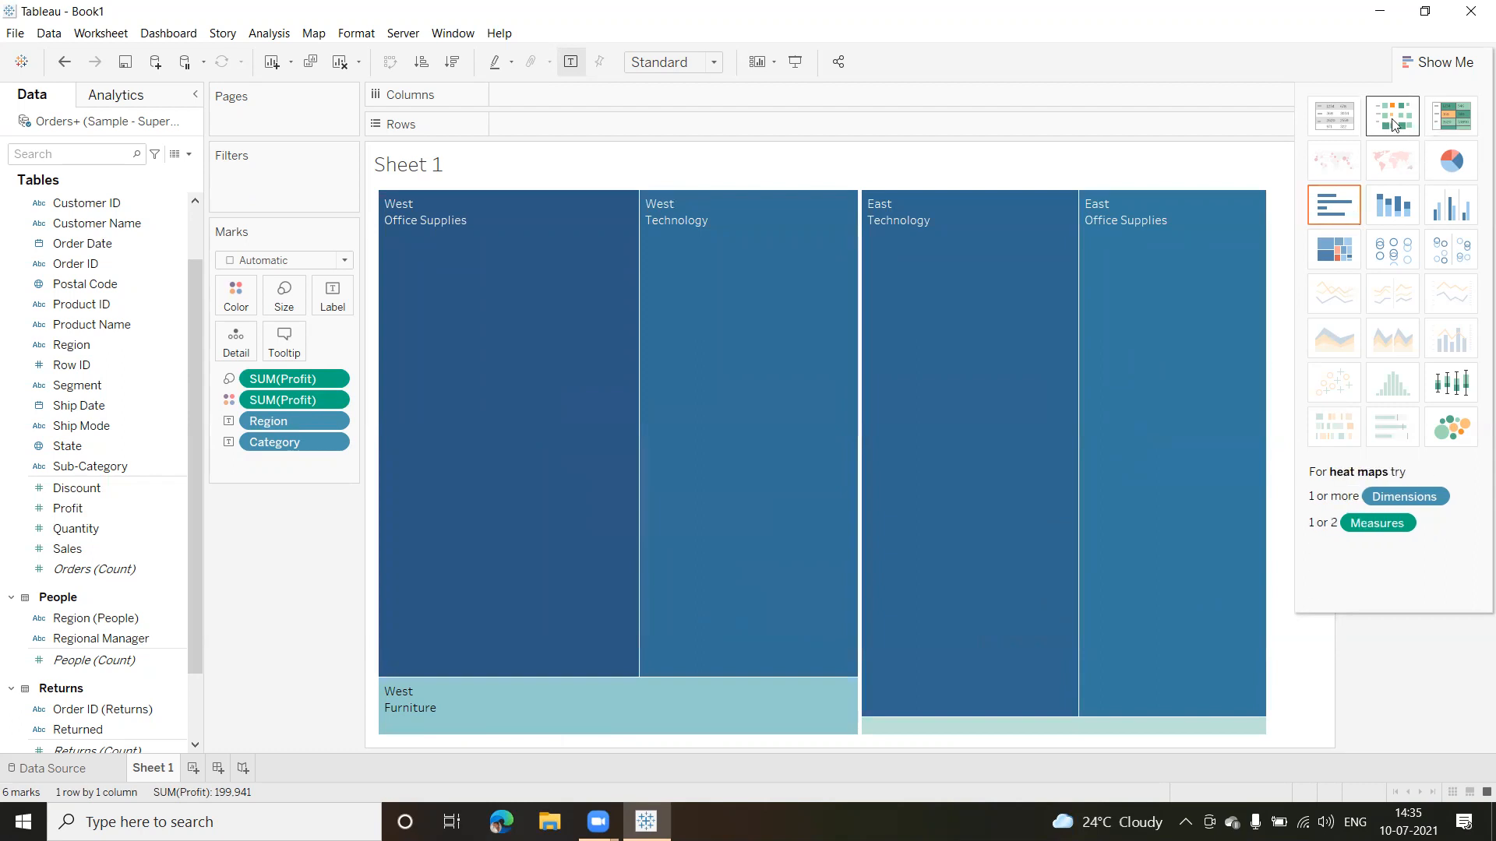
click(1451, 130)
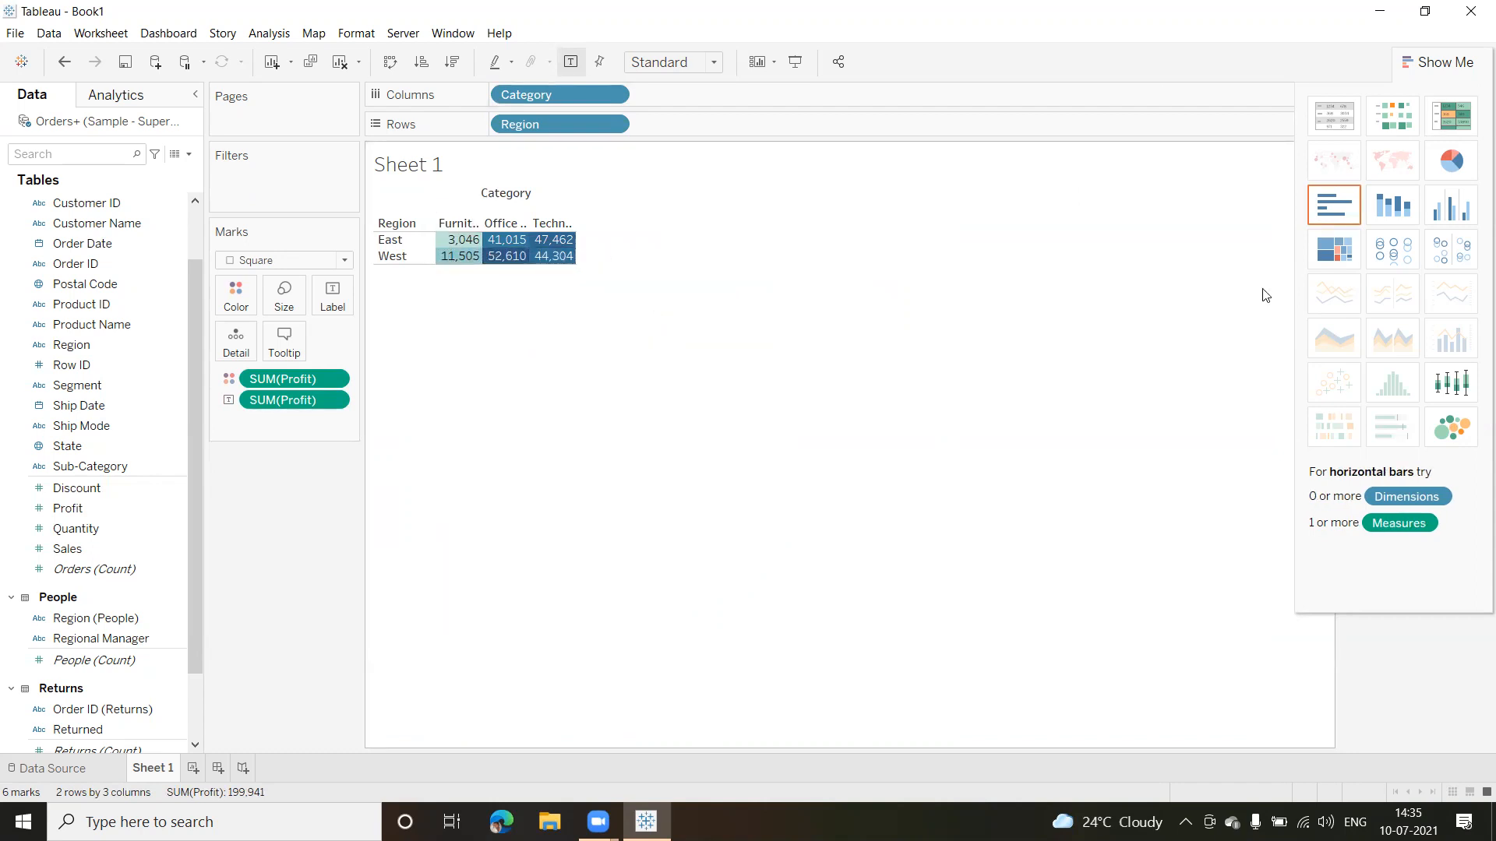
click(1407, 211)
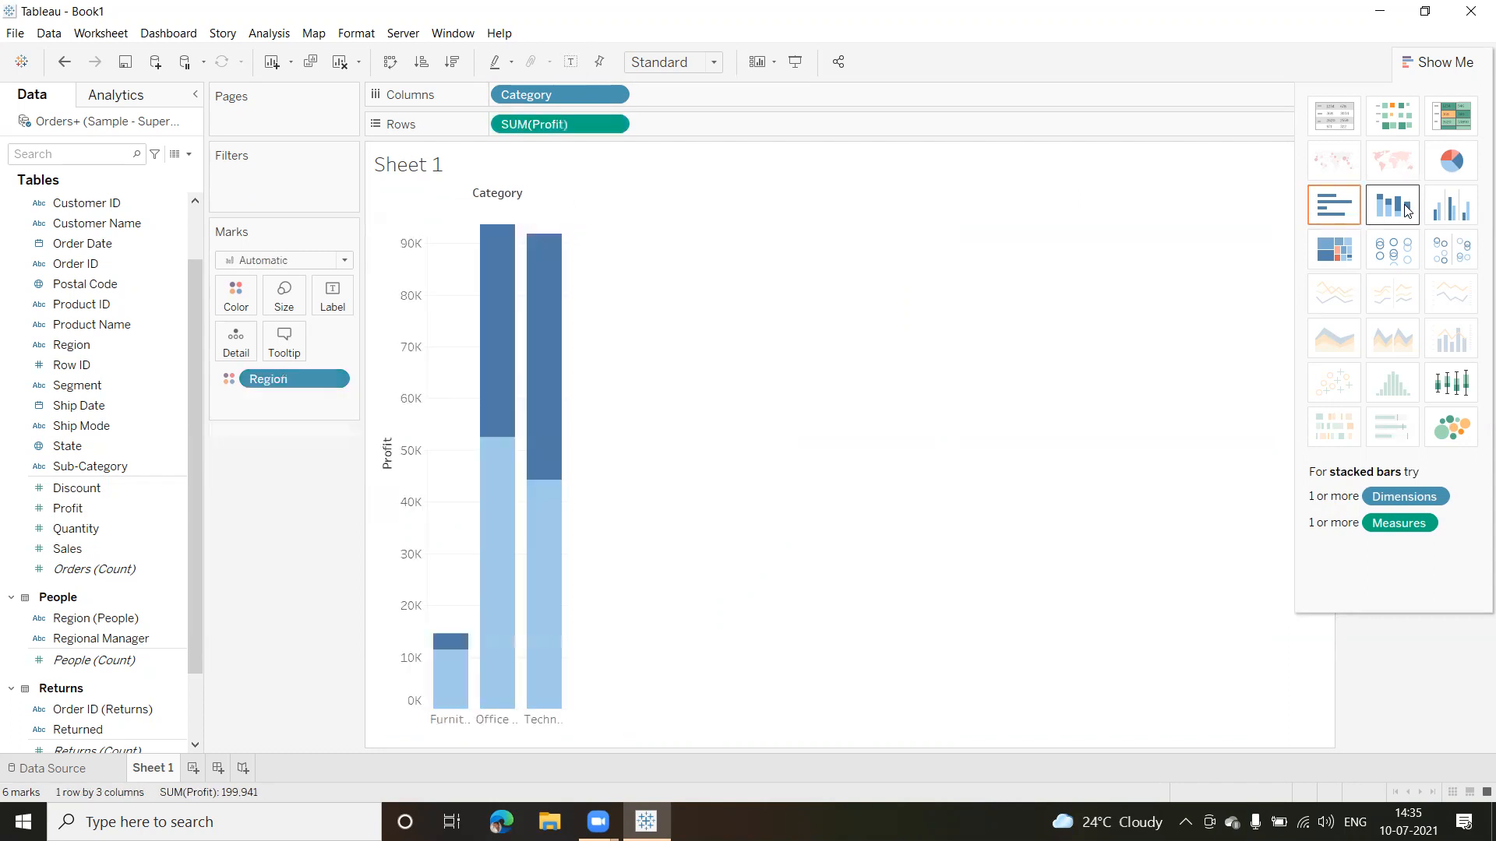
Show the profit by region and category as side-by-side bars and widen the chart so the category labels have more room.
click(1465, 213)
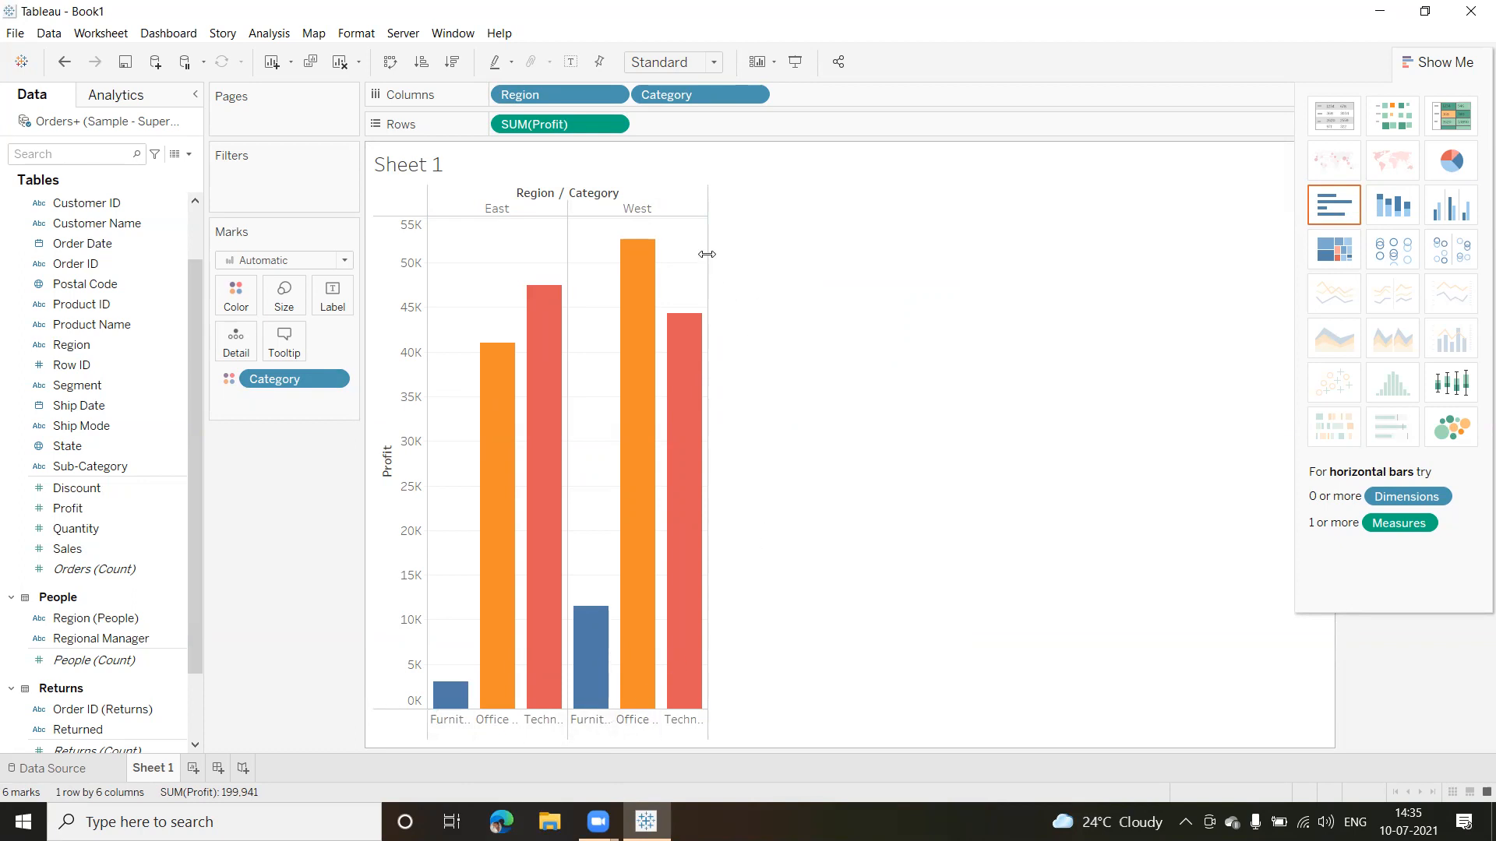
drag(706, 251, 931, 265)
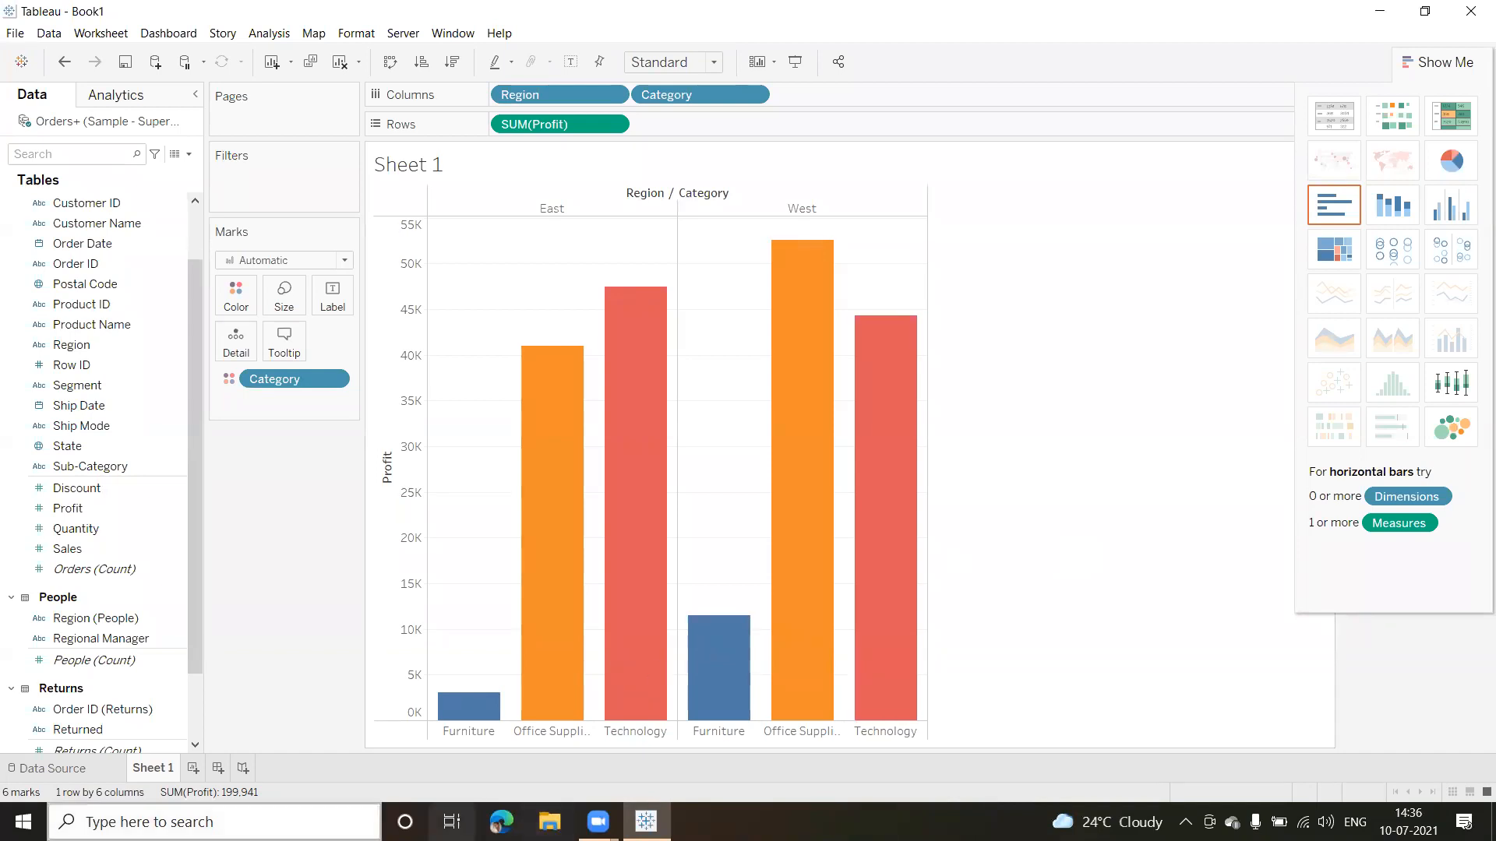
Rename the Sheet 1 worksheet as DataExtractExample.
right_click(145, 773)
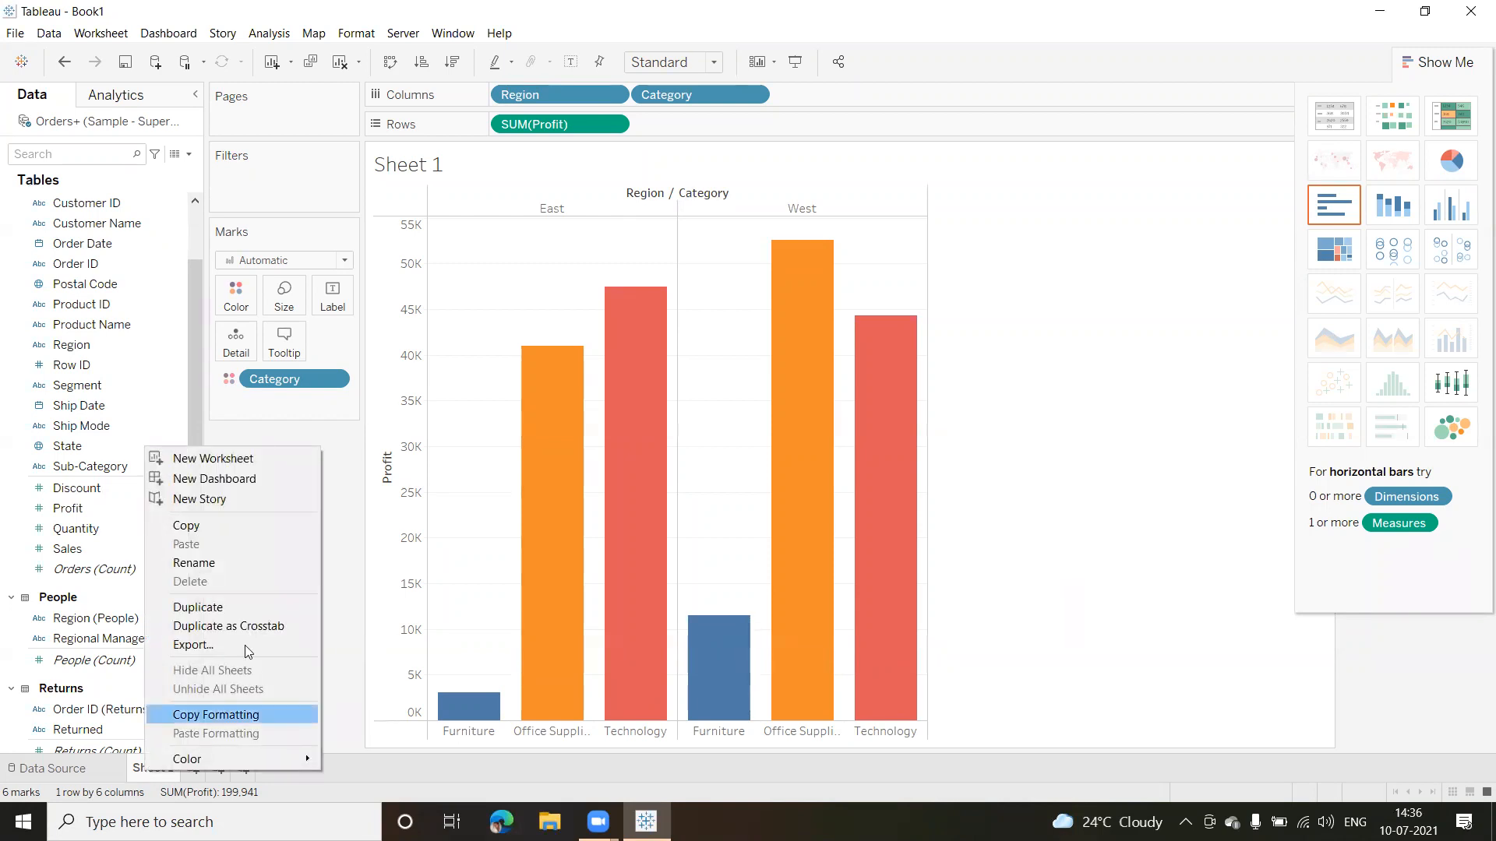
click(216, 562)
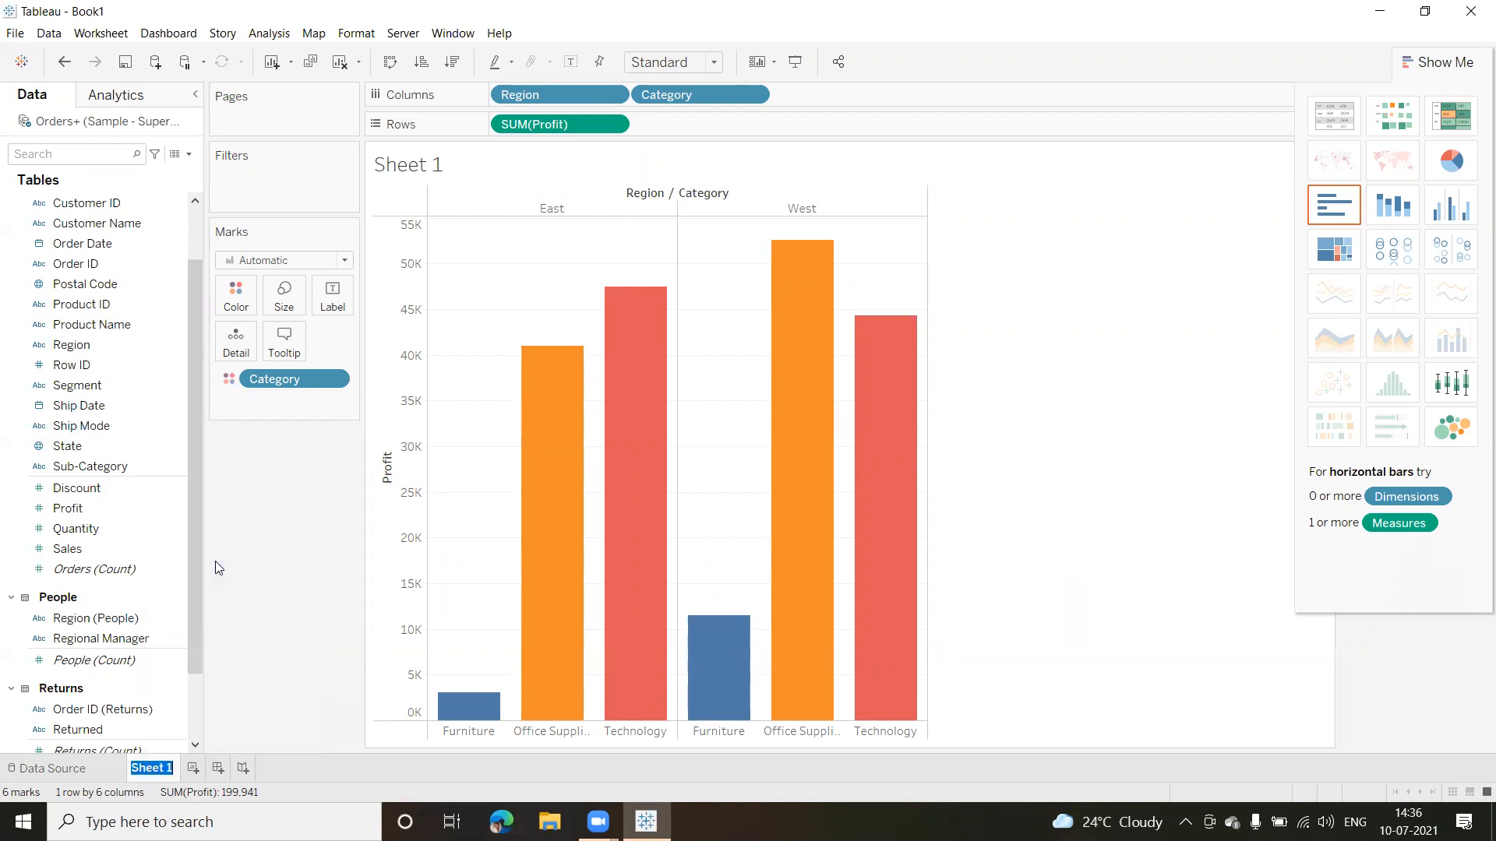
text(DataExt)
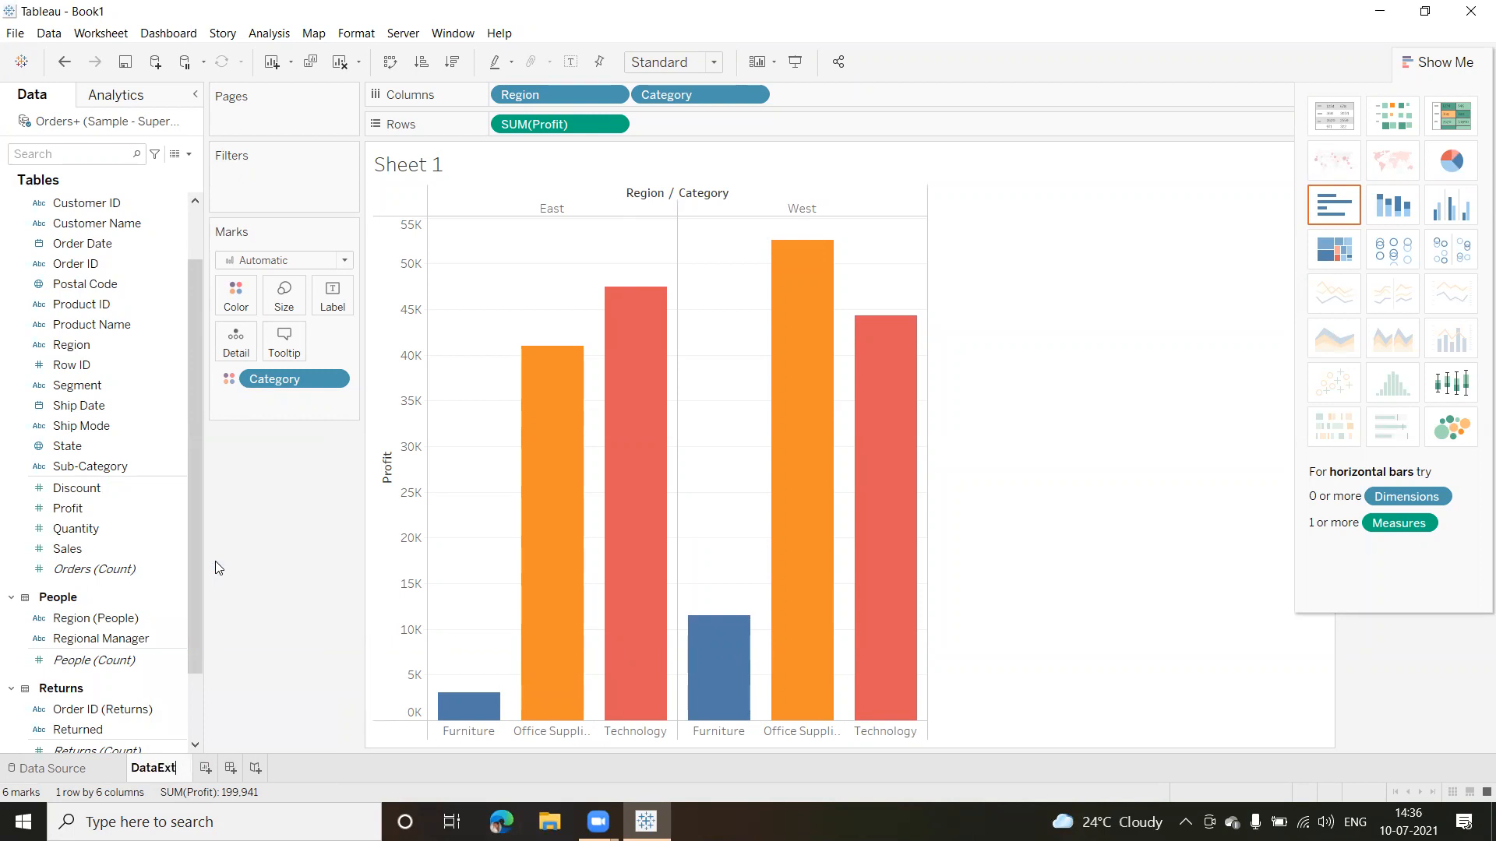
text(ractExample)
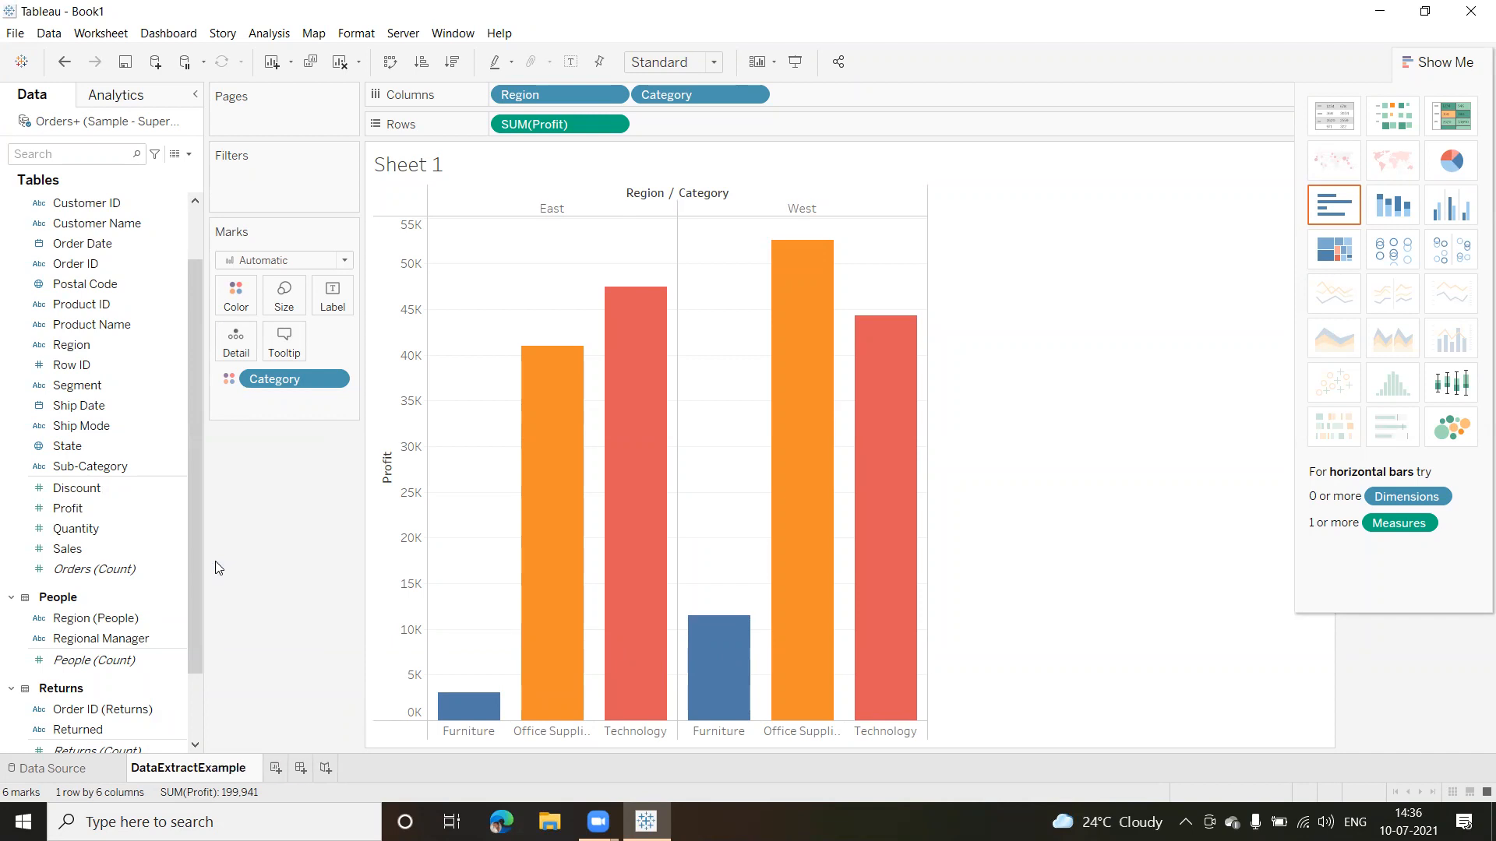
key(Return)
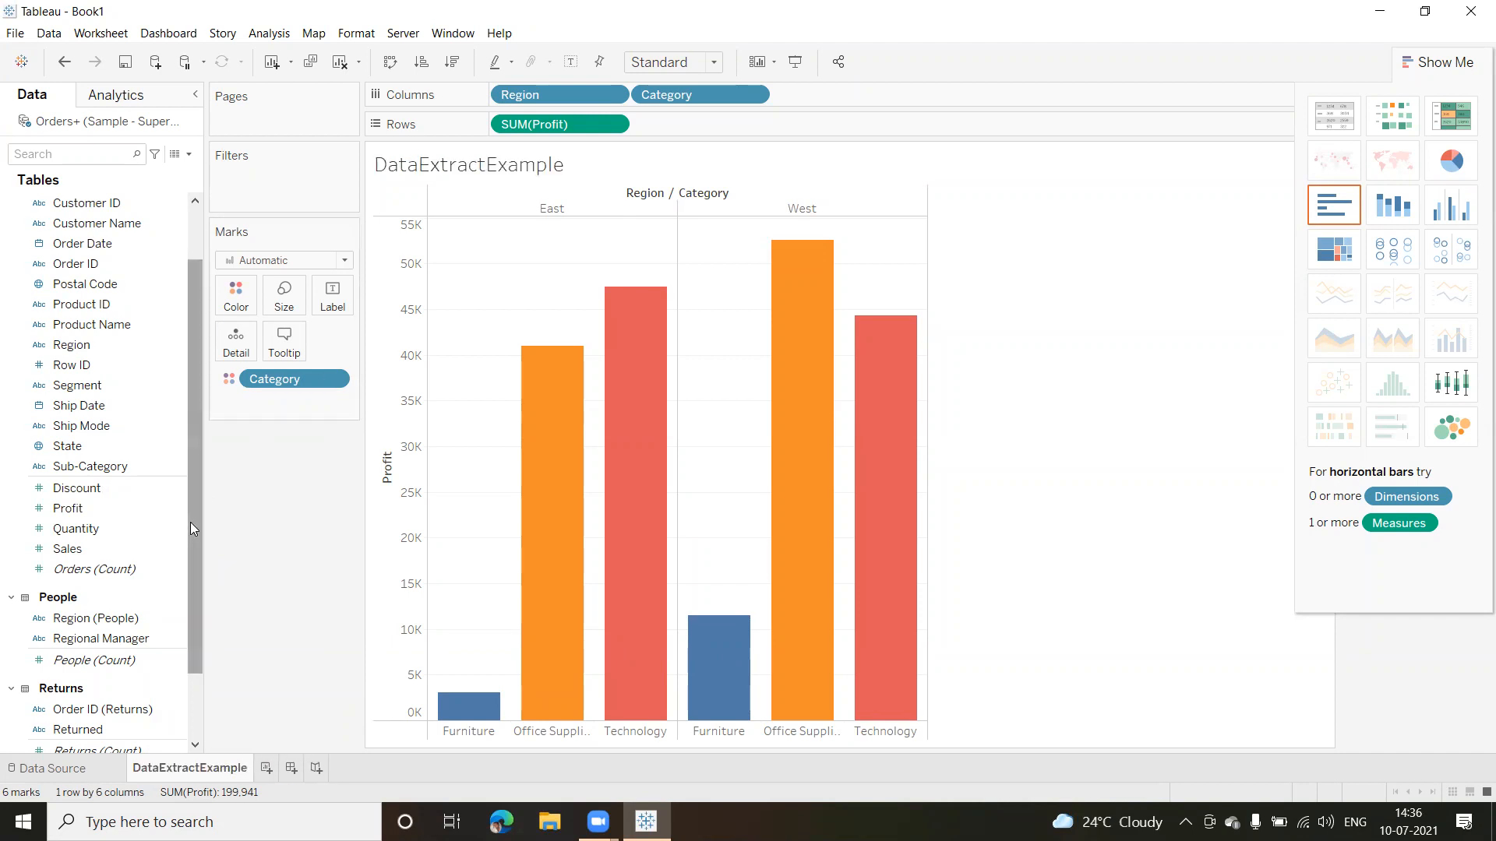
Duplicate the DataExtractExample worksheet.
mouse_move(191, 775)
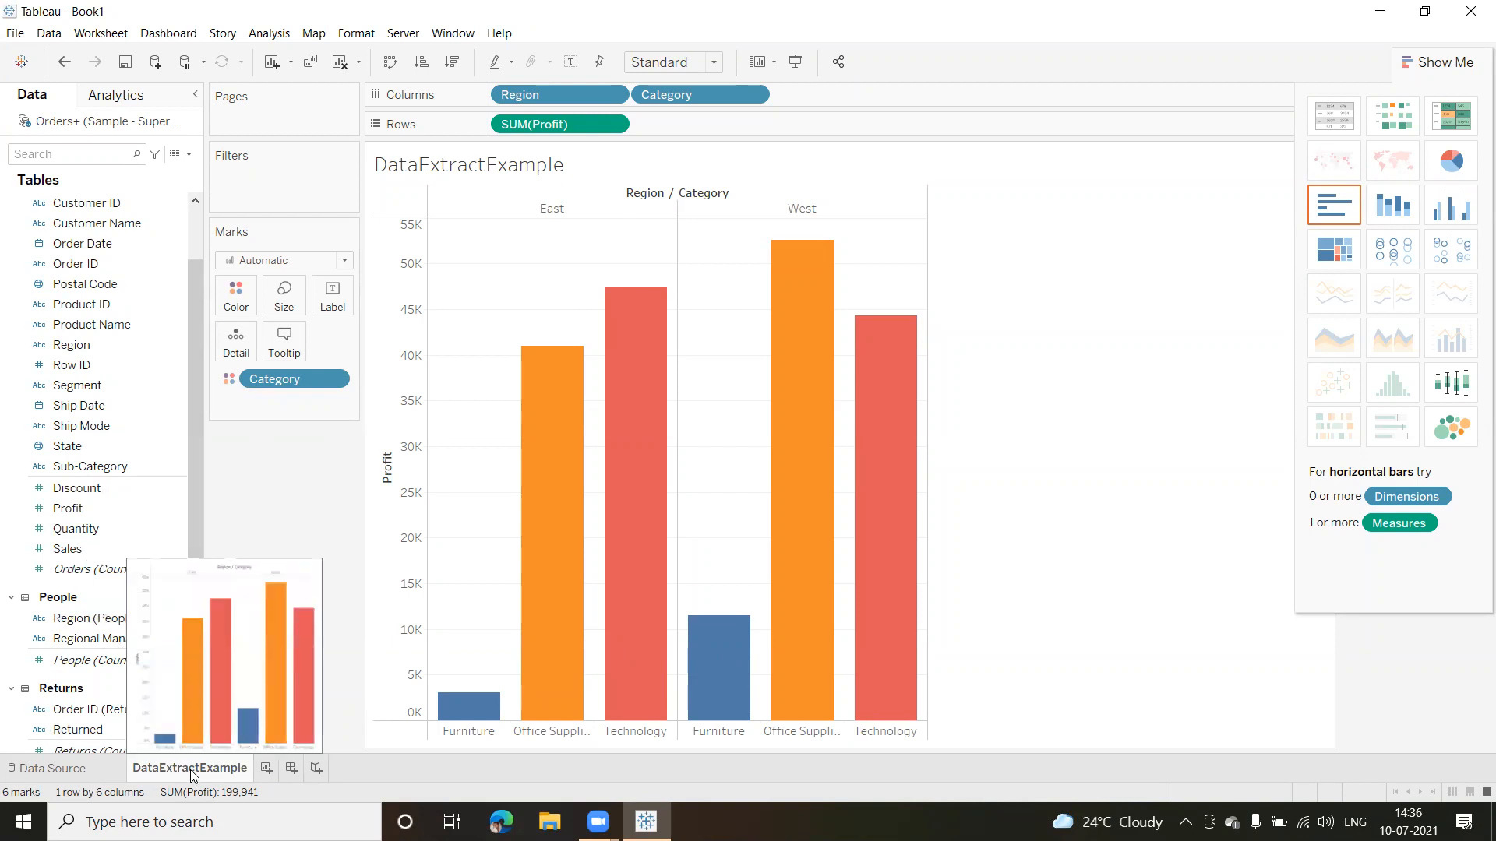
right_click(192, 774)
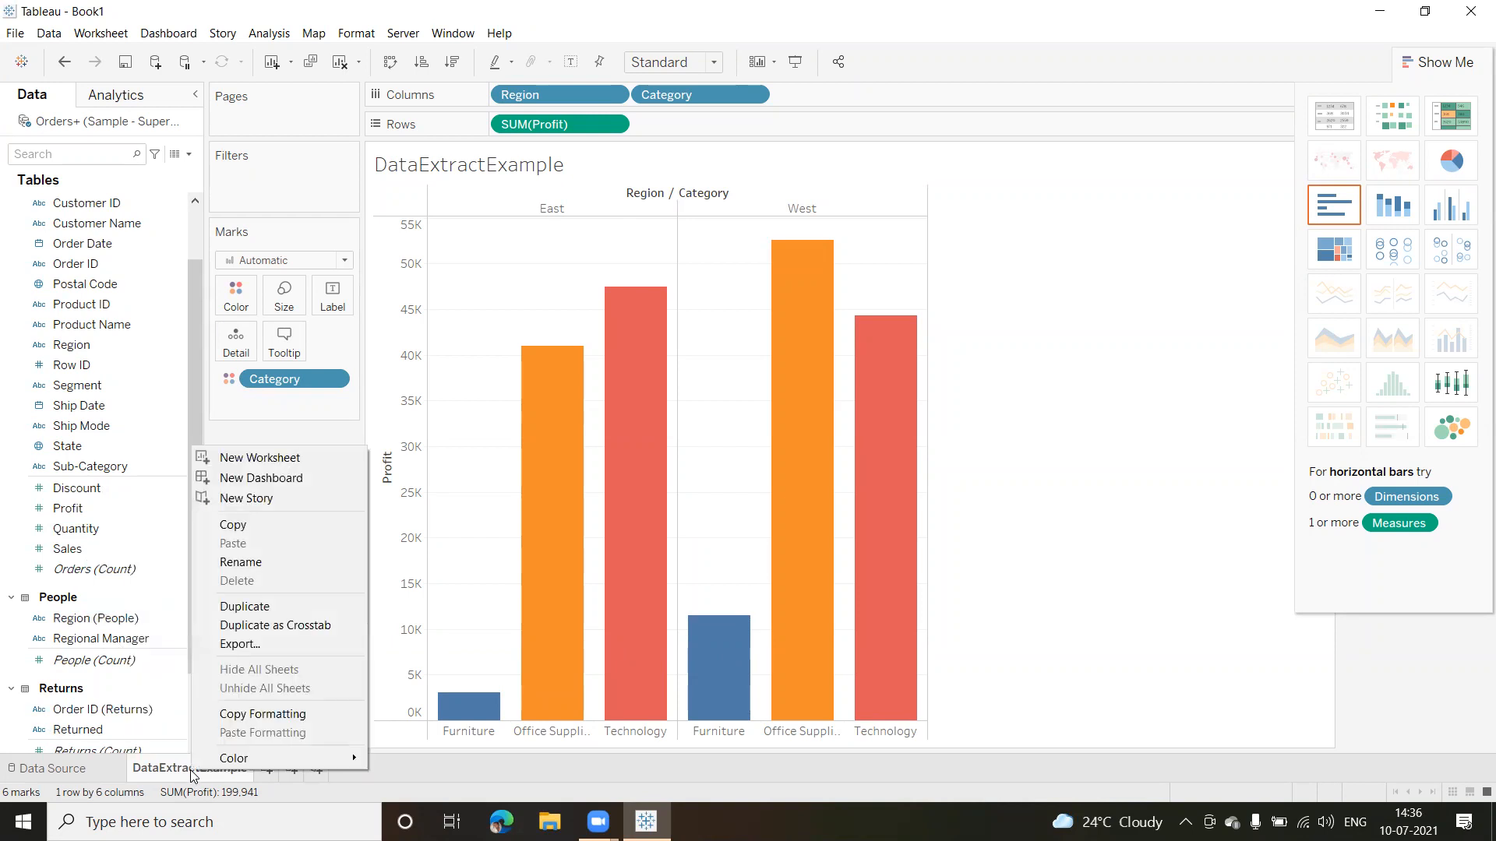
click(267, 613)
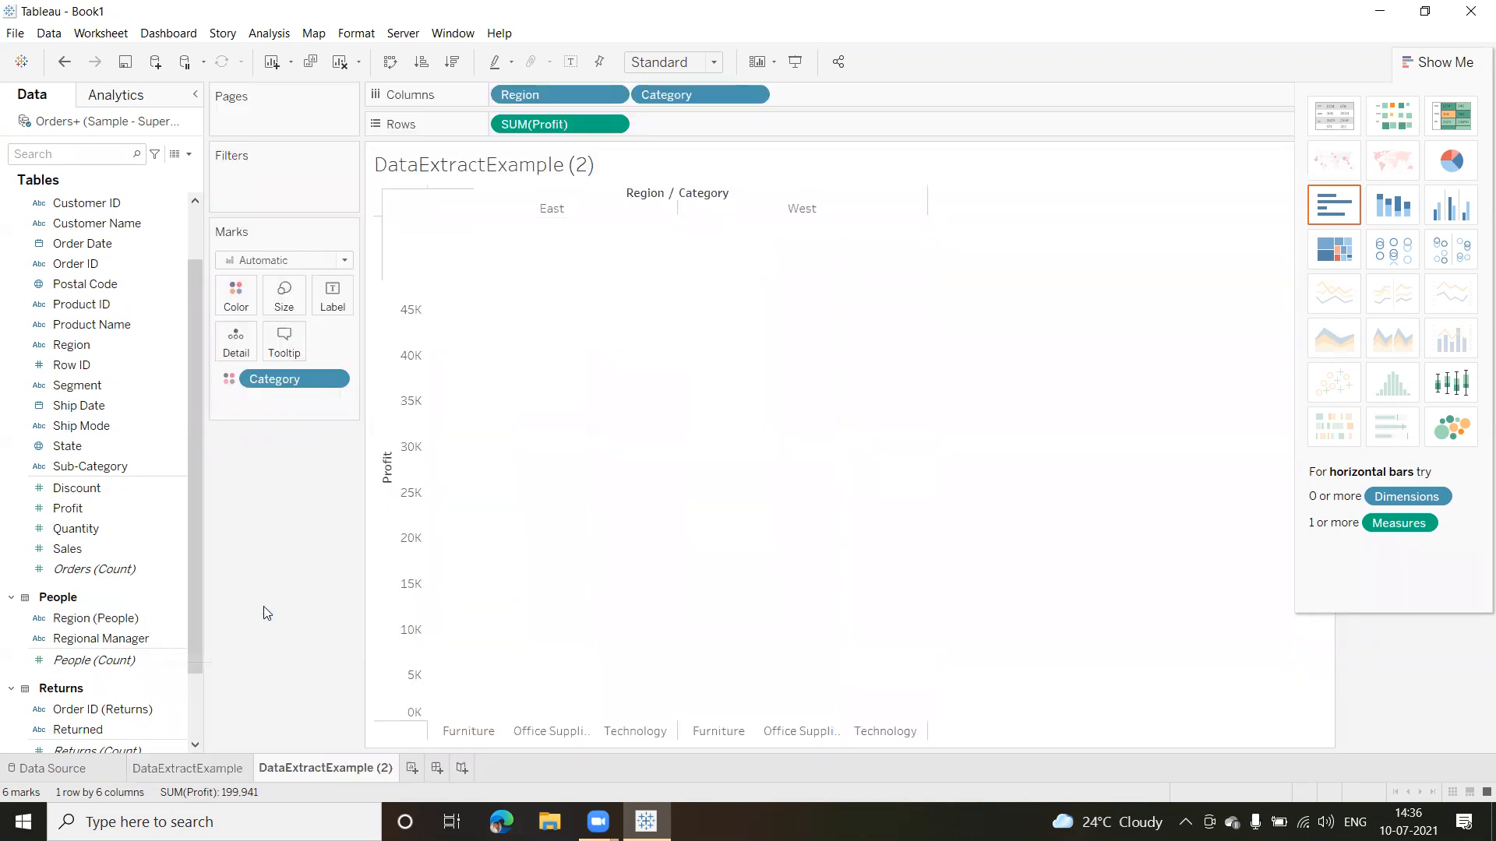
Rename the duplicated worksheet as DataExtractRegionWise.
right_click(328, 771)
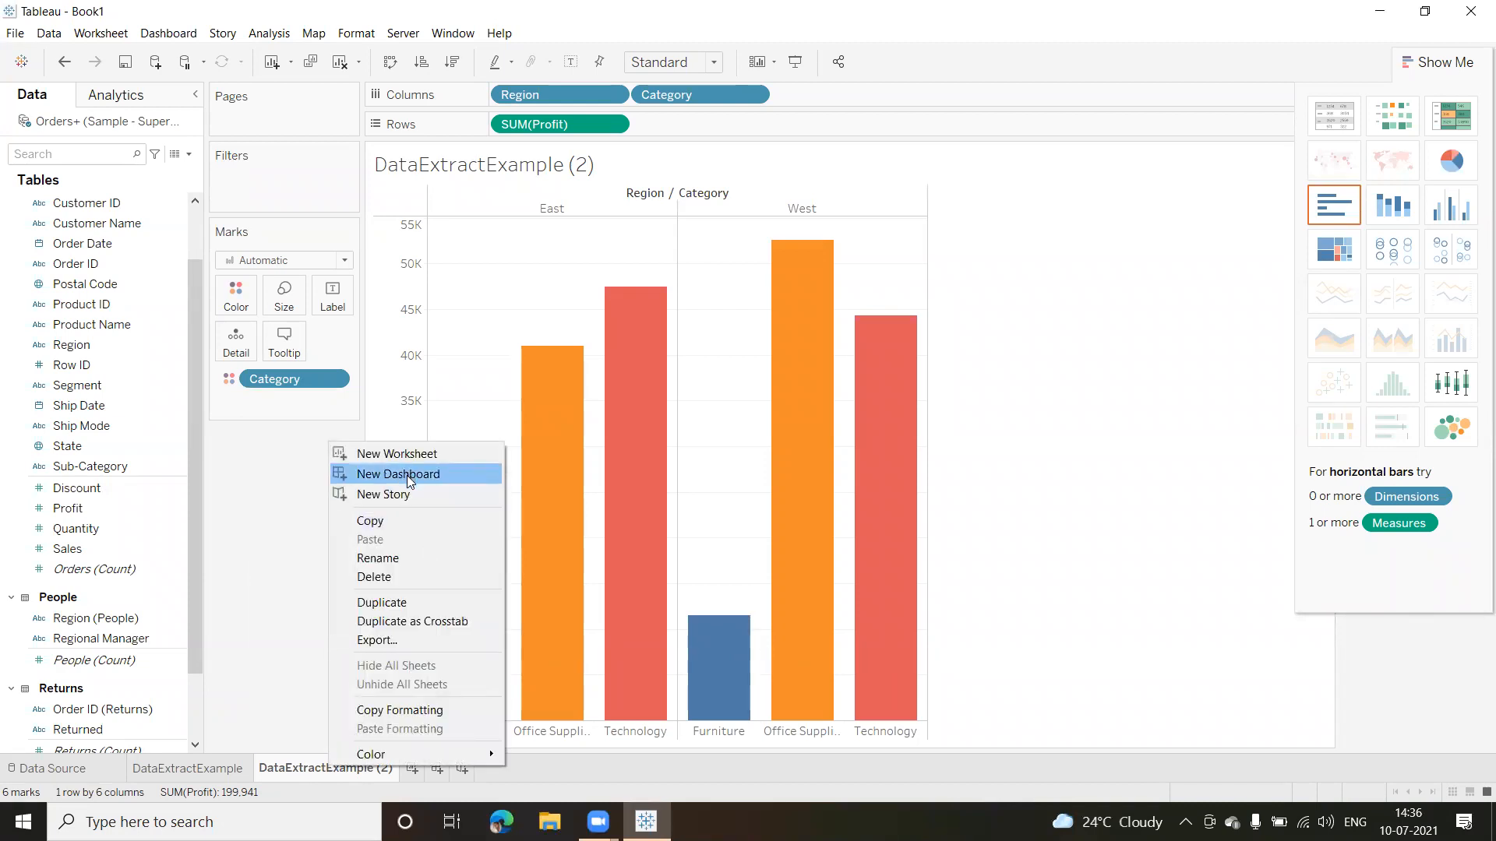
click(386, 560)
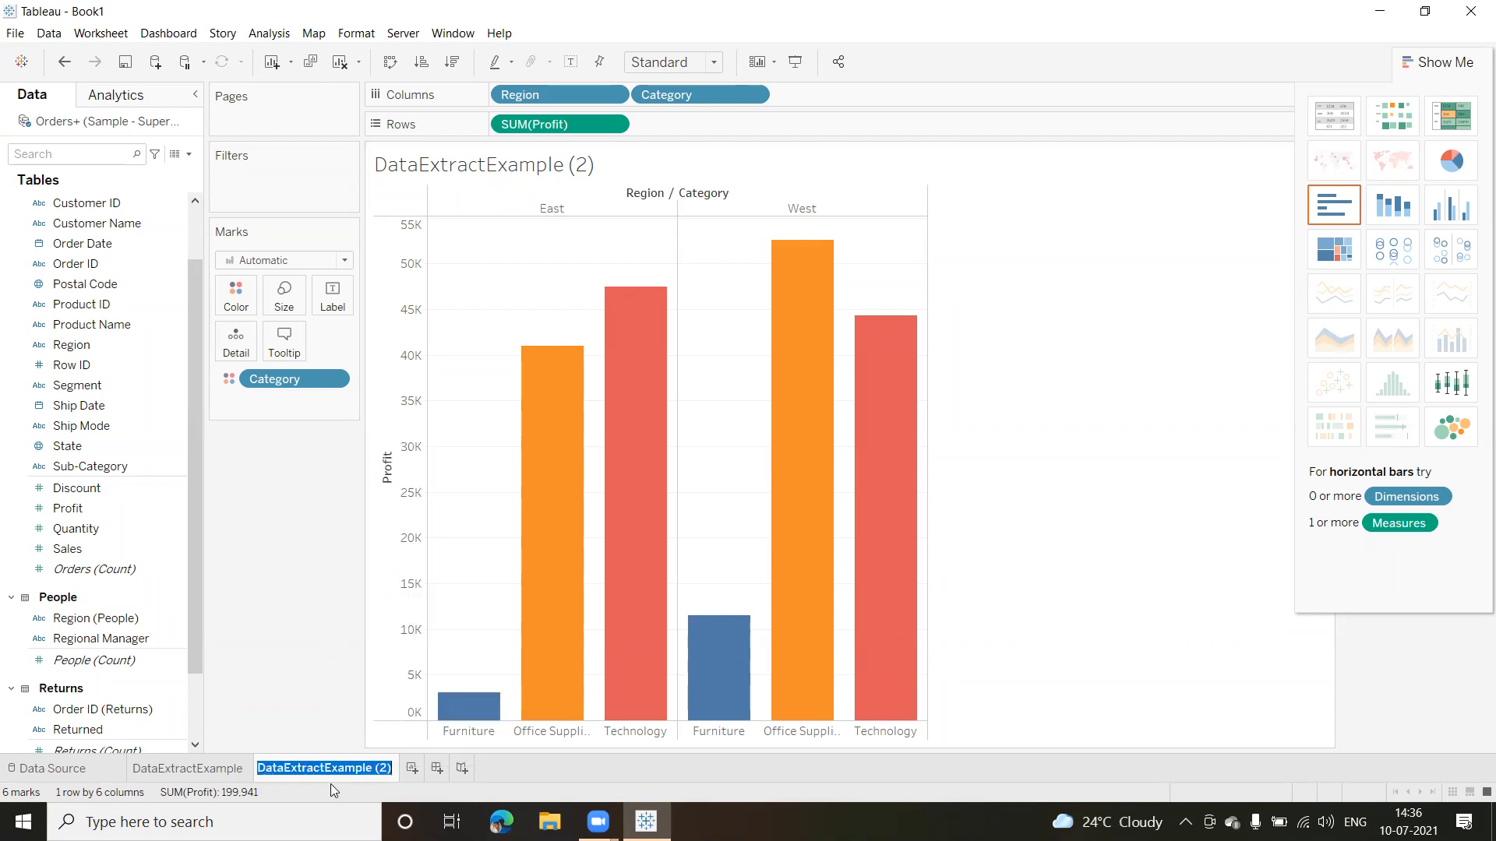
click(384, 768)
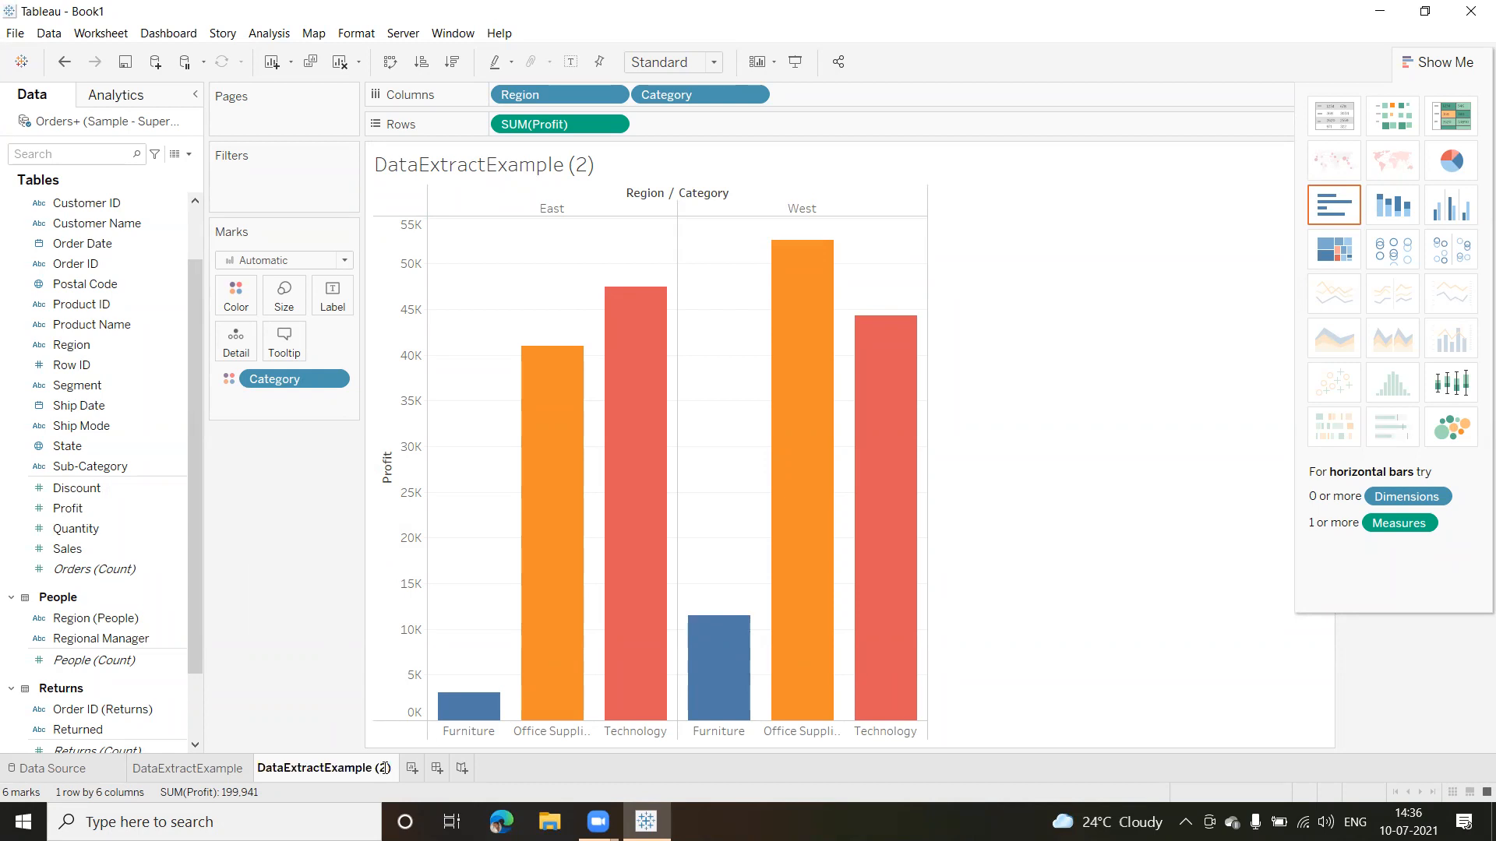
key(BackSpace)
key(BackSpace)
key(BackSpace)
key(BackSpace)
key(BackSpace)
key(BackSpace)
key(BackSpace)
key(BackSpace)
key(BackSpace)
key(BackSpace)
key(BackSpace)
text(RegionWise)
key(Return)
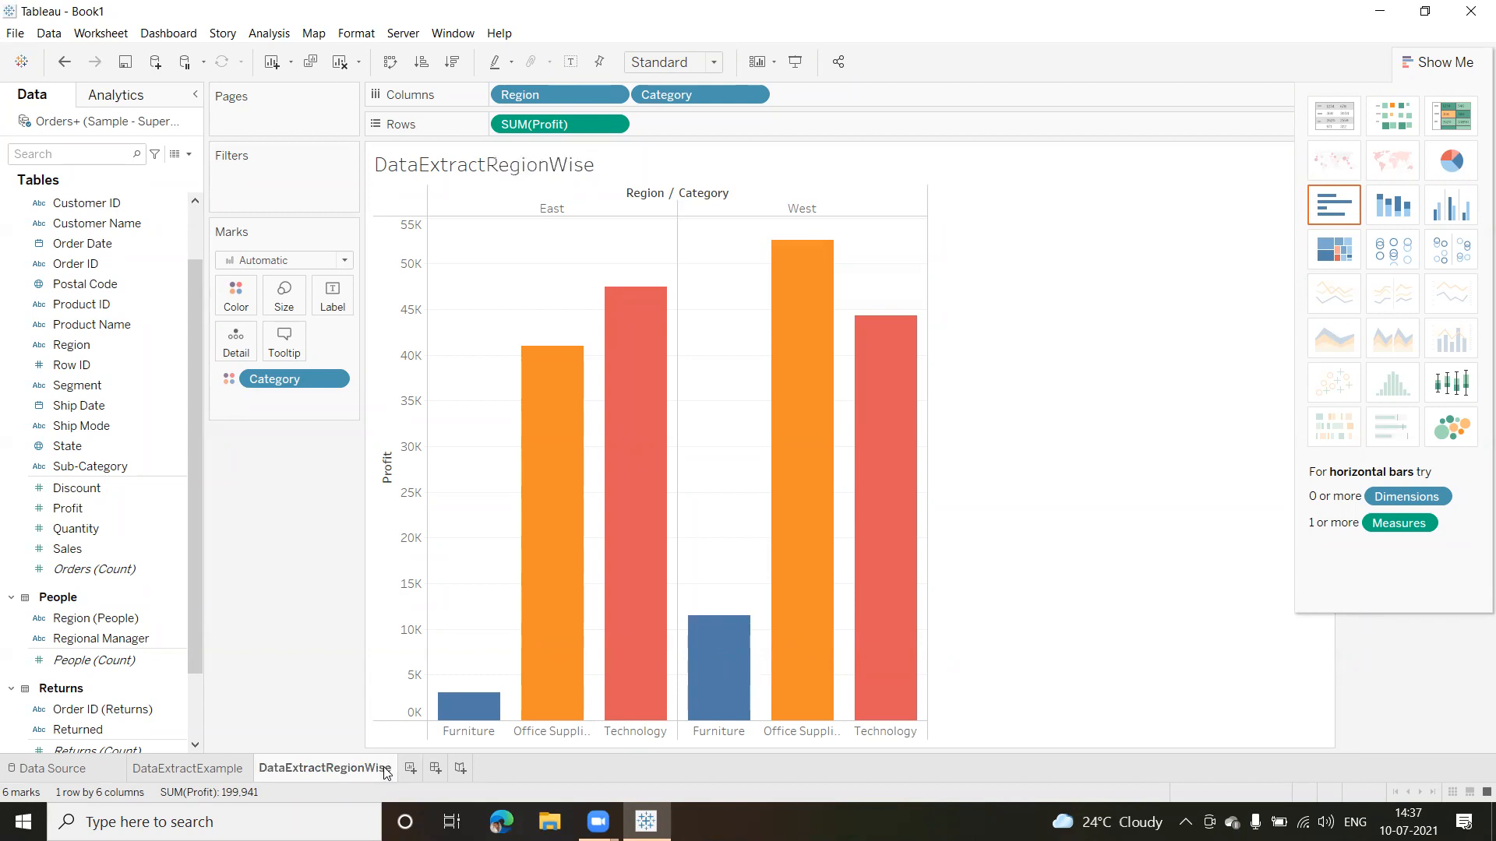
Delete the DataExtractRegionWise worksheet from the workbook.
right_click(385, 770)
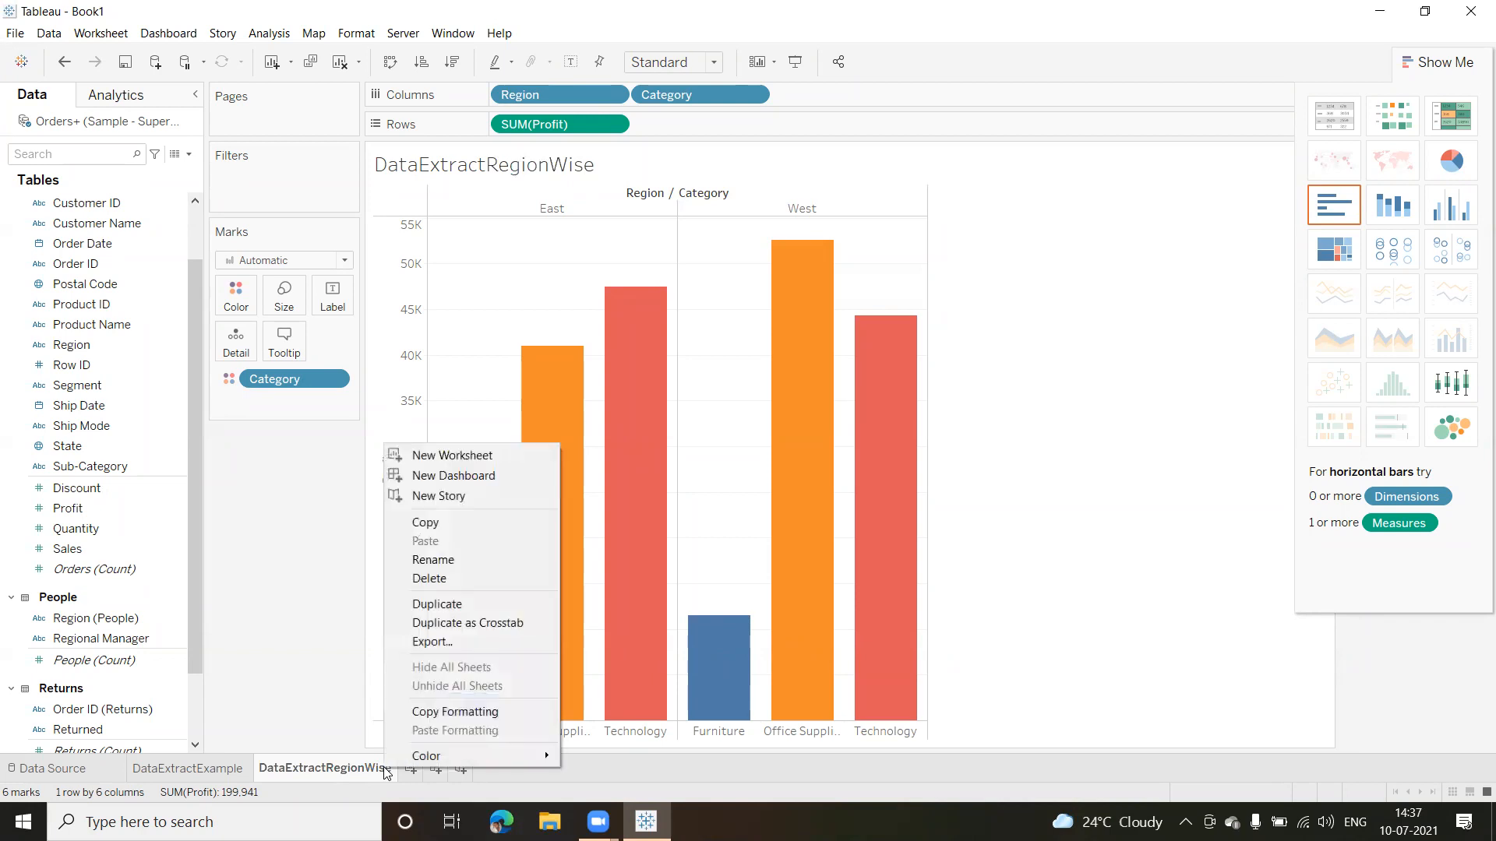
click(457, 578)
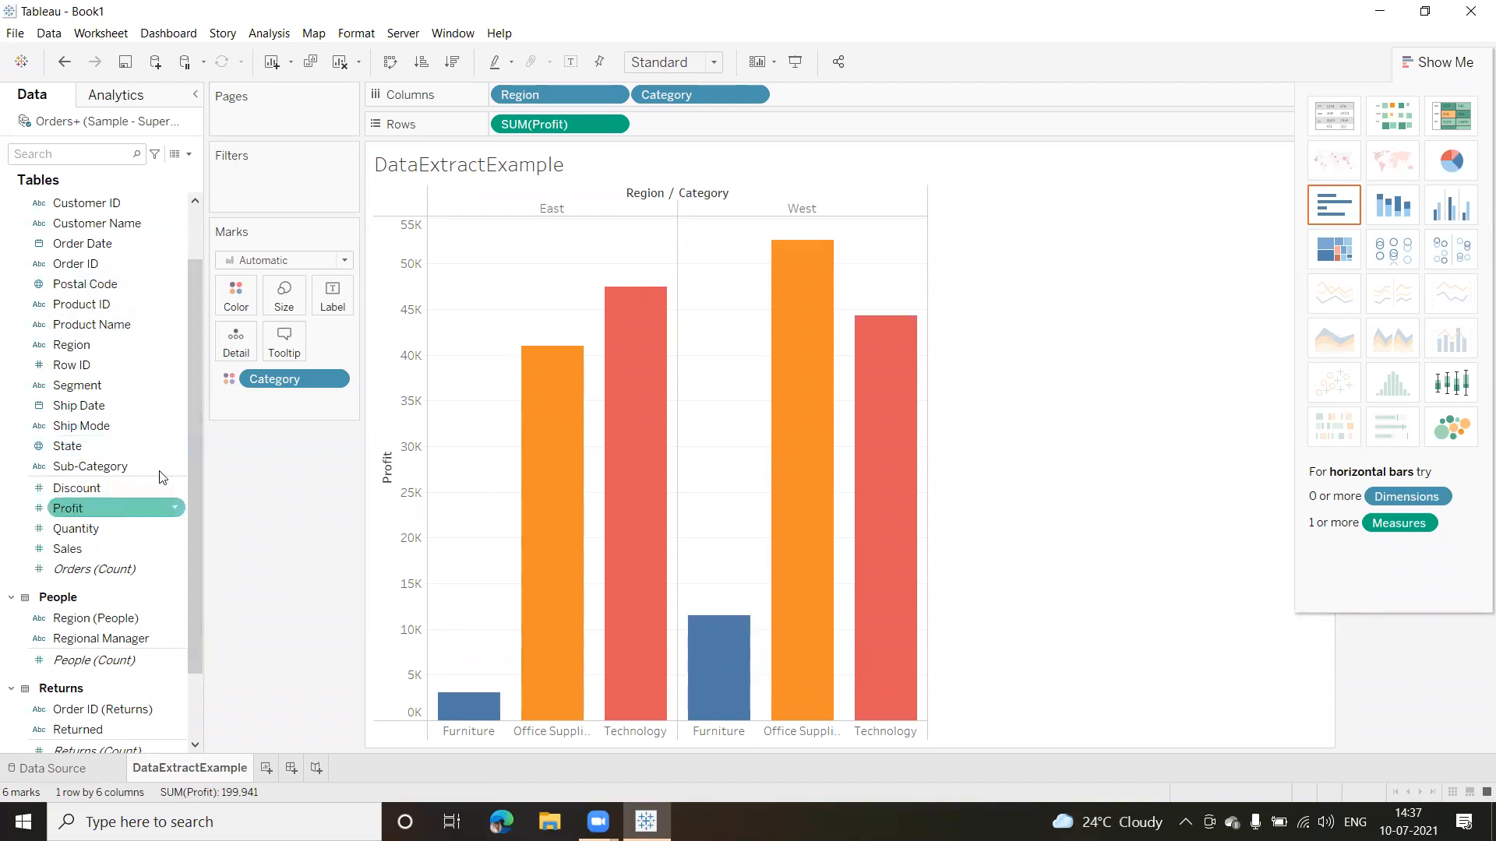
Create a combined field from the Category and Sub-Category dimensions of the Orders table.
drag(194, 408, 199, 354)
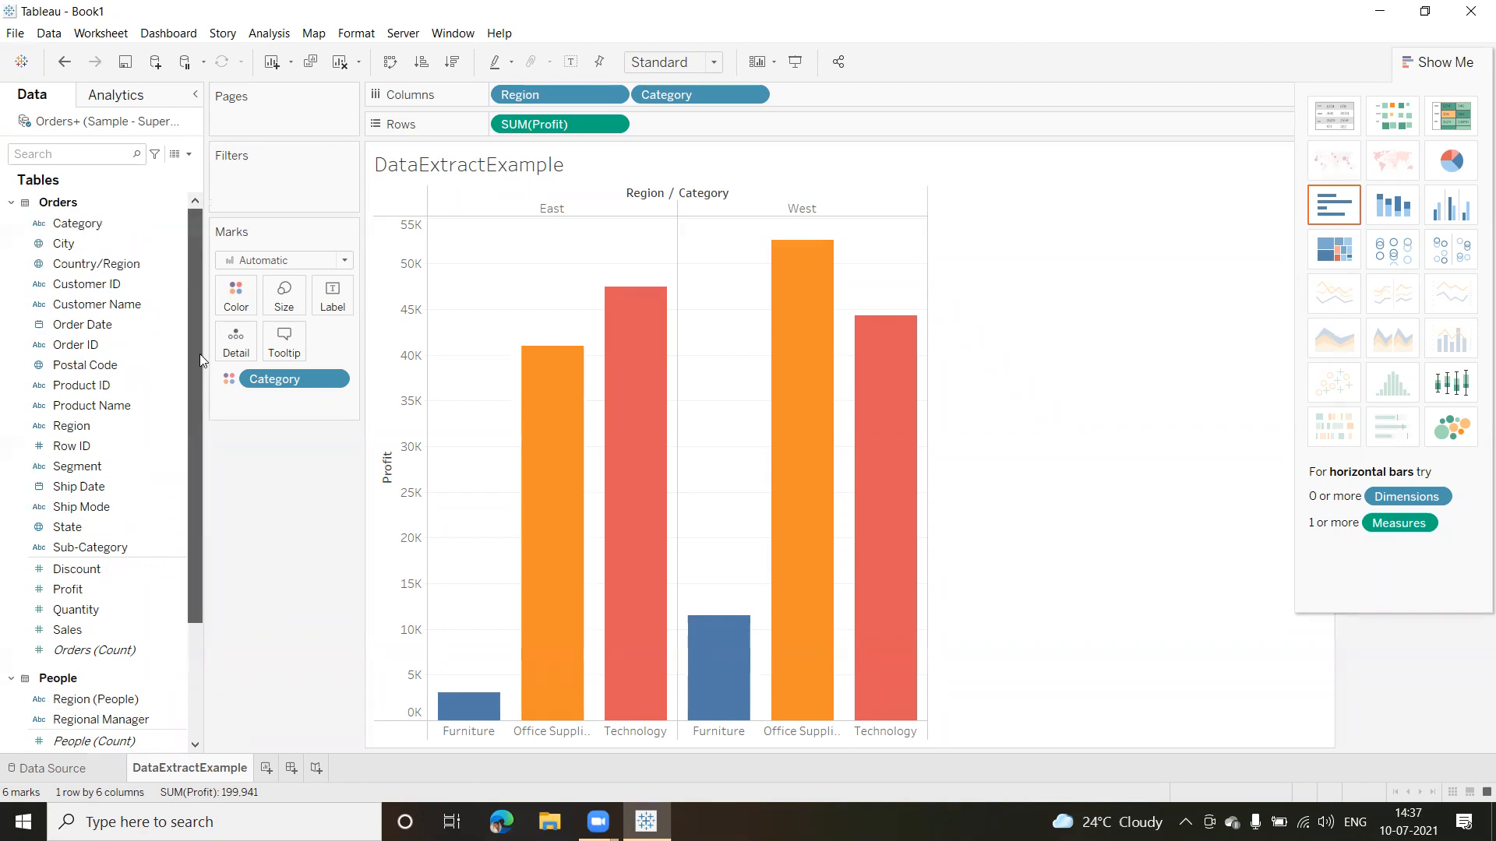
click(103, 546)
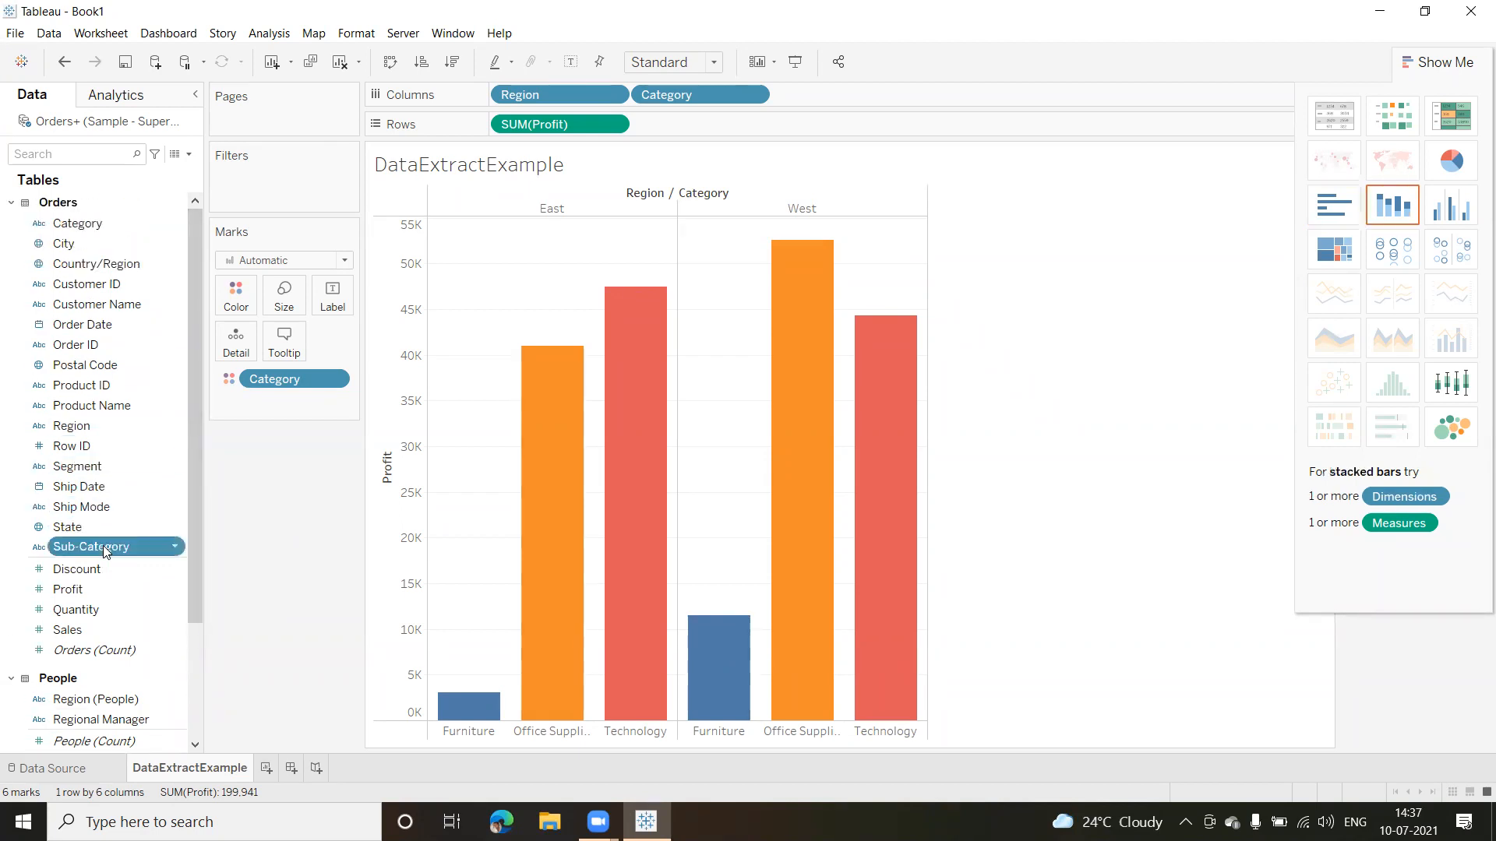
ctrl+click(87, 230)
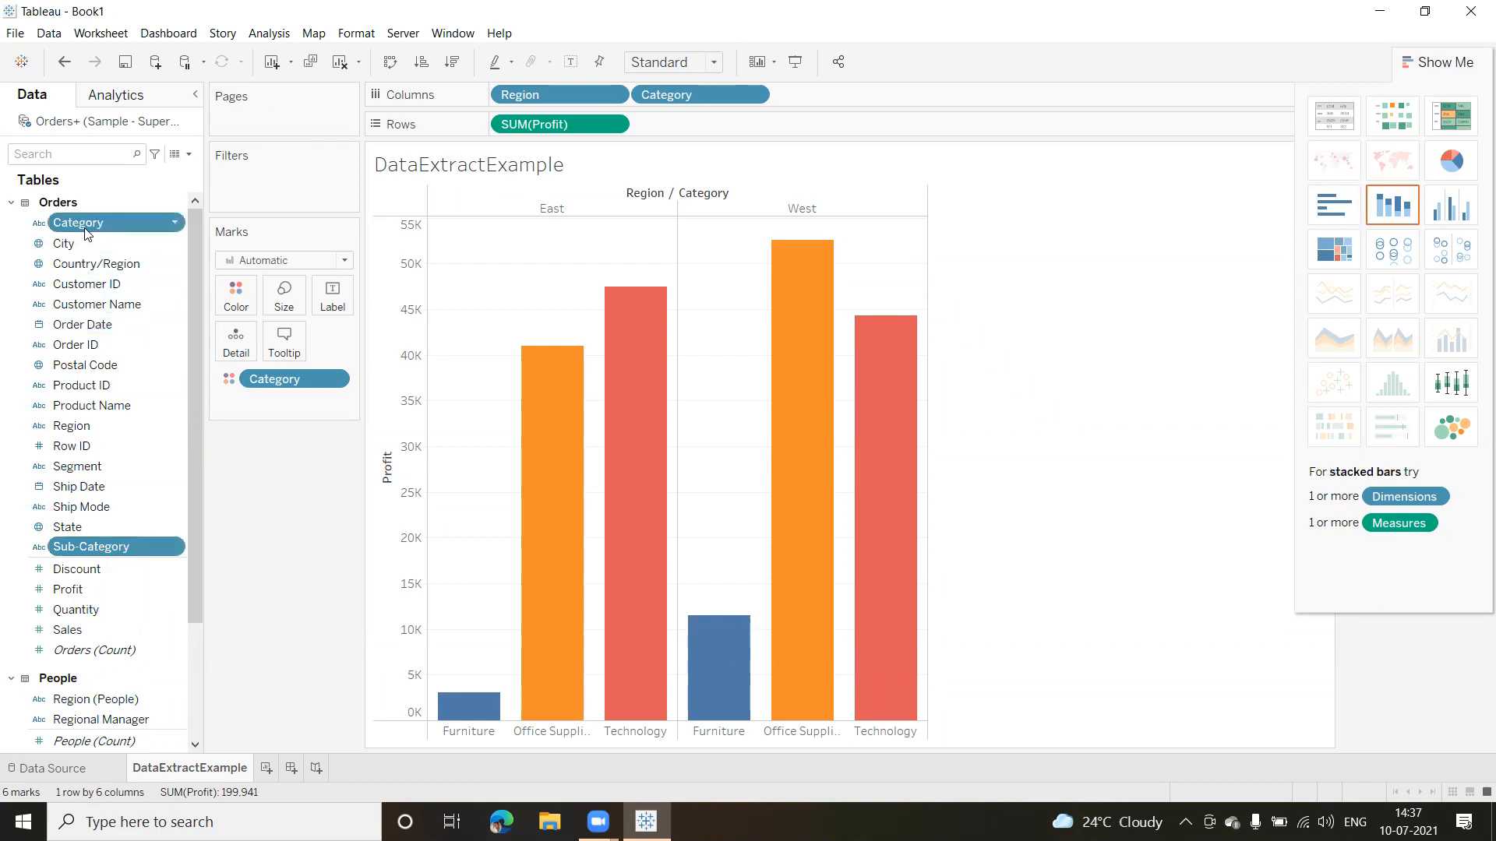
right_click(86, 230)
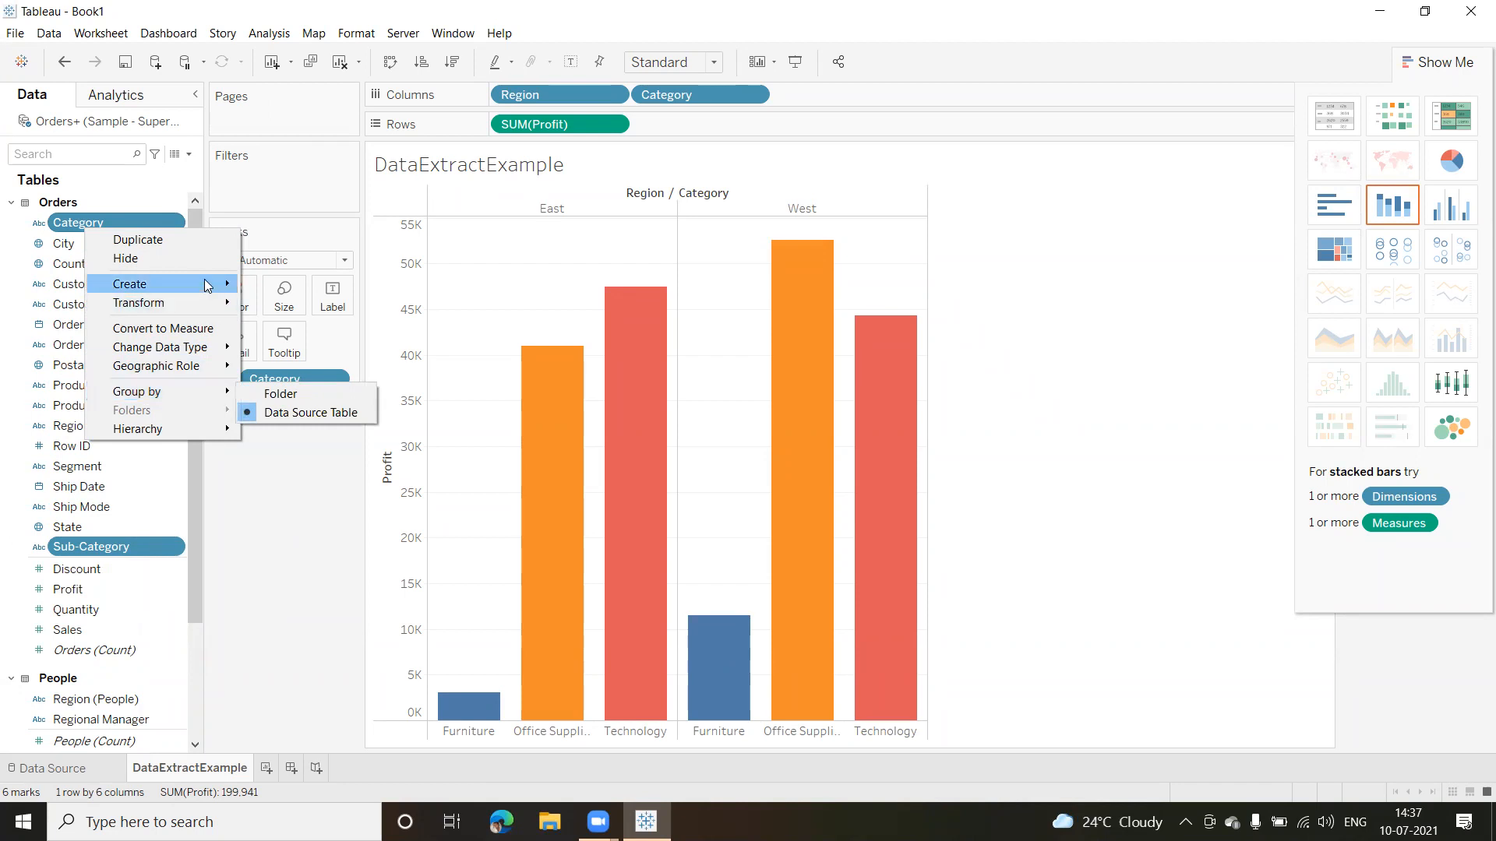
mouse_move(207, 287)
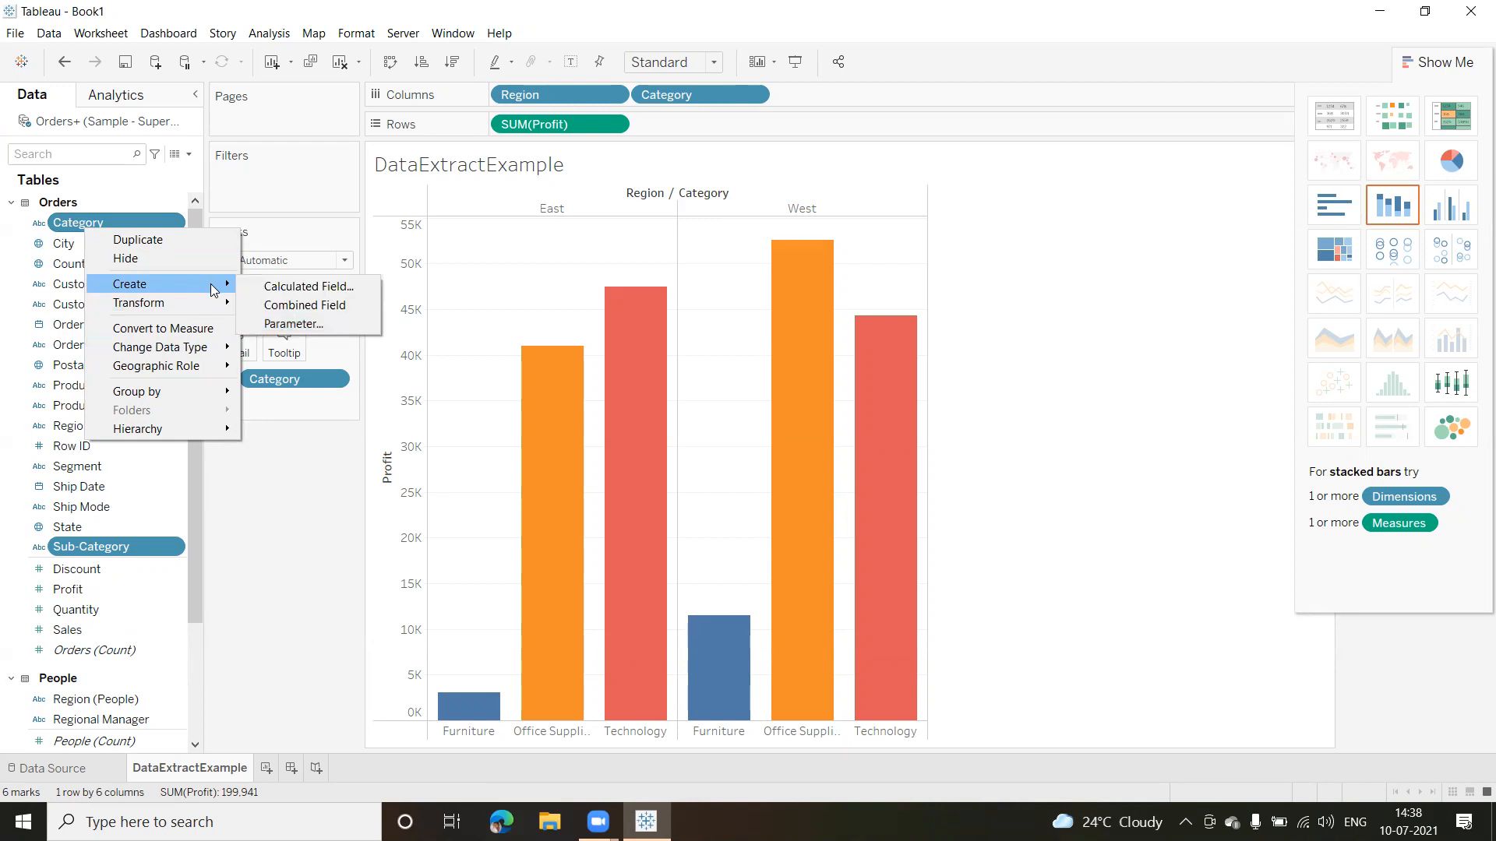
click(304, 306)
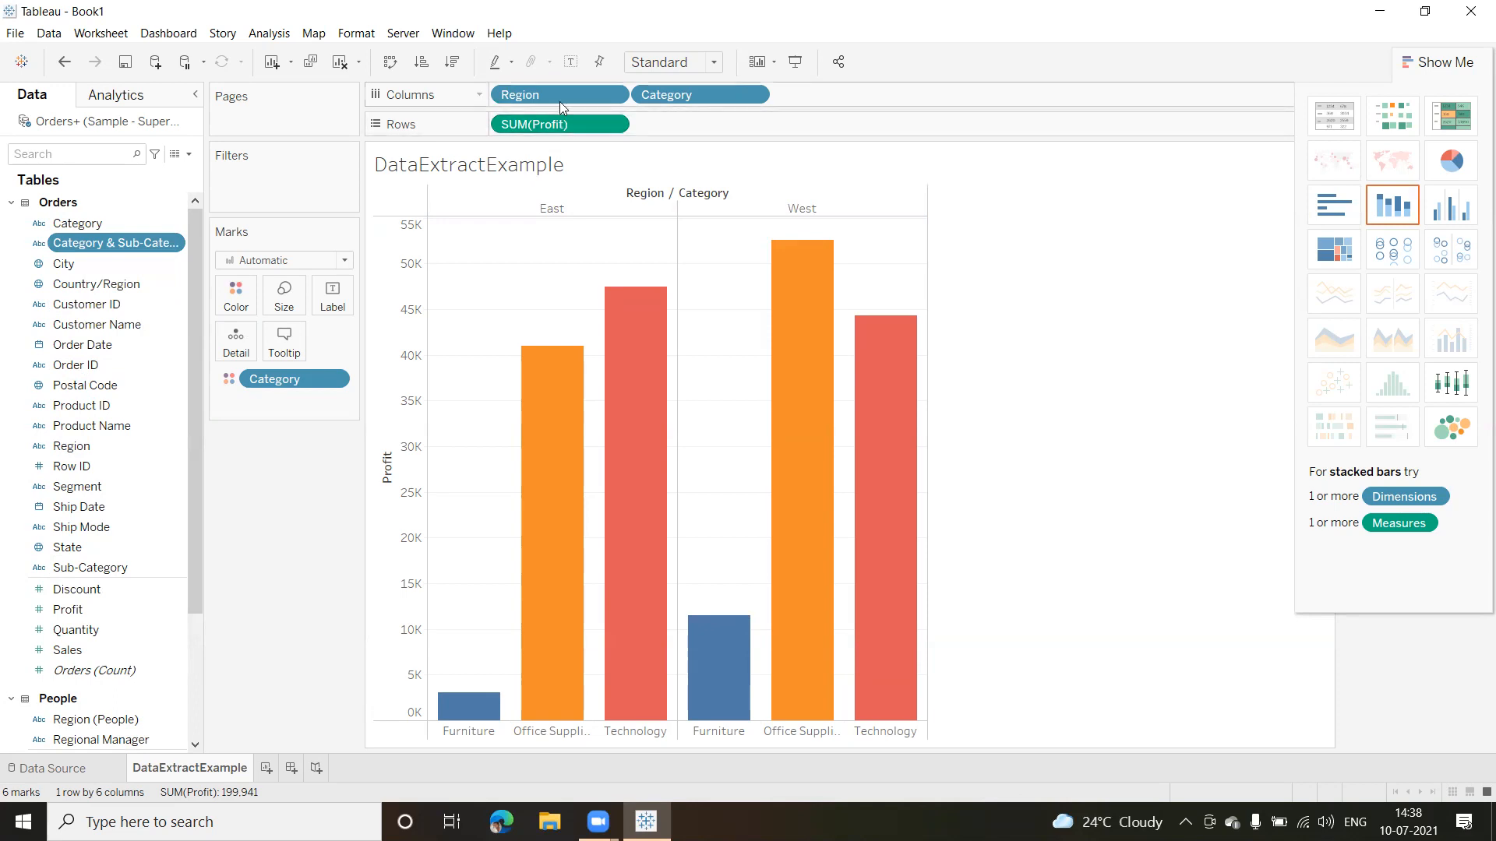
Replace Region and Category in the chart's columns with the combined Category & Sub-Category field.
drag(559, 99, 300, 527)
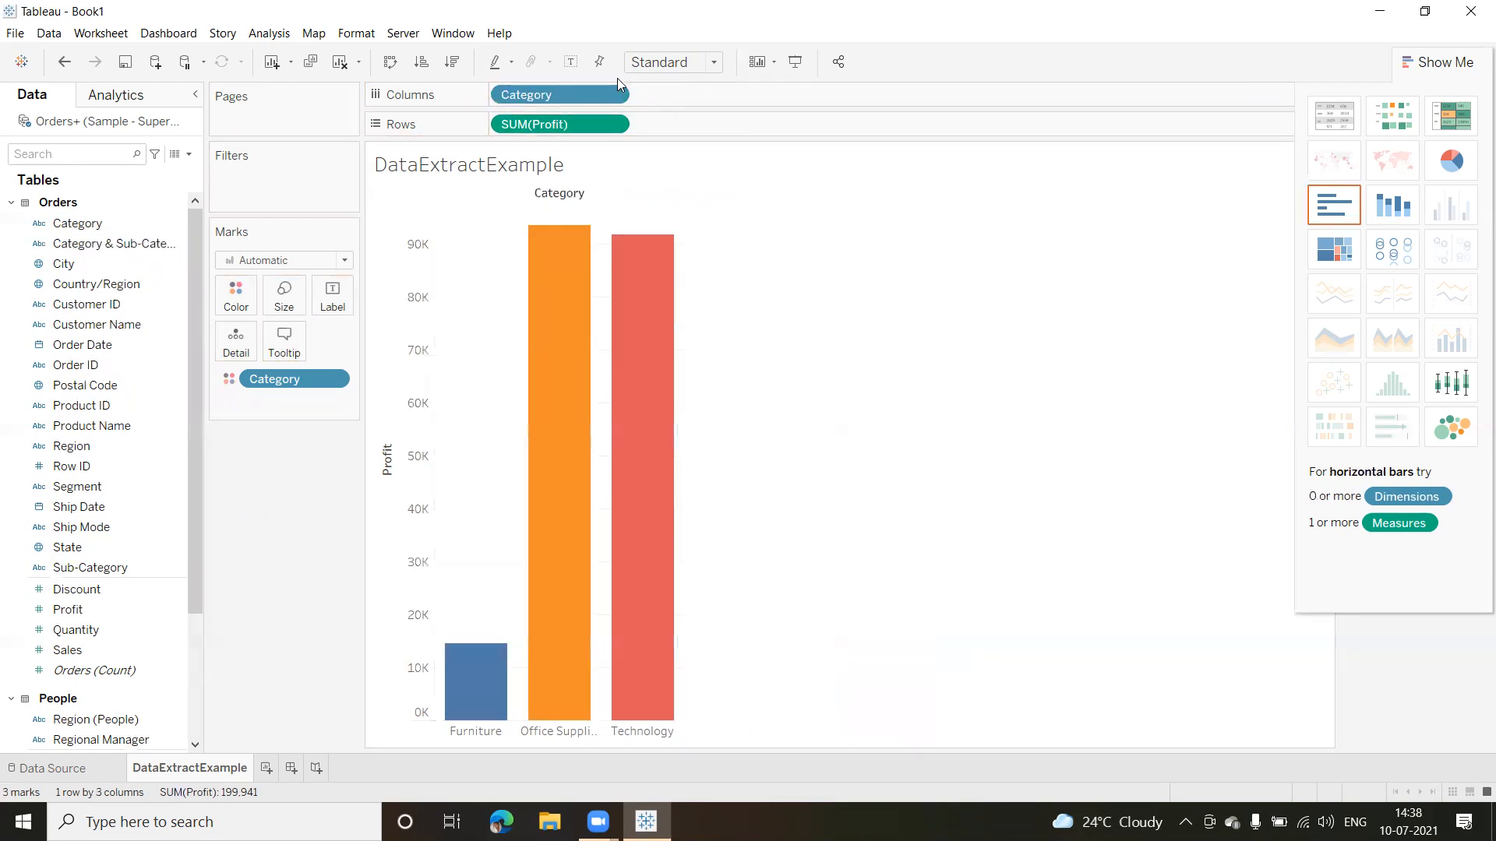
drag(578, 95, 303, 492)
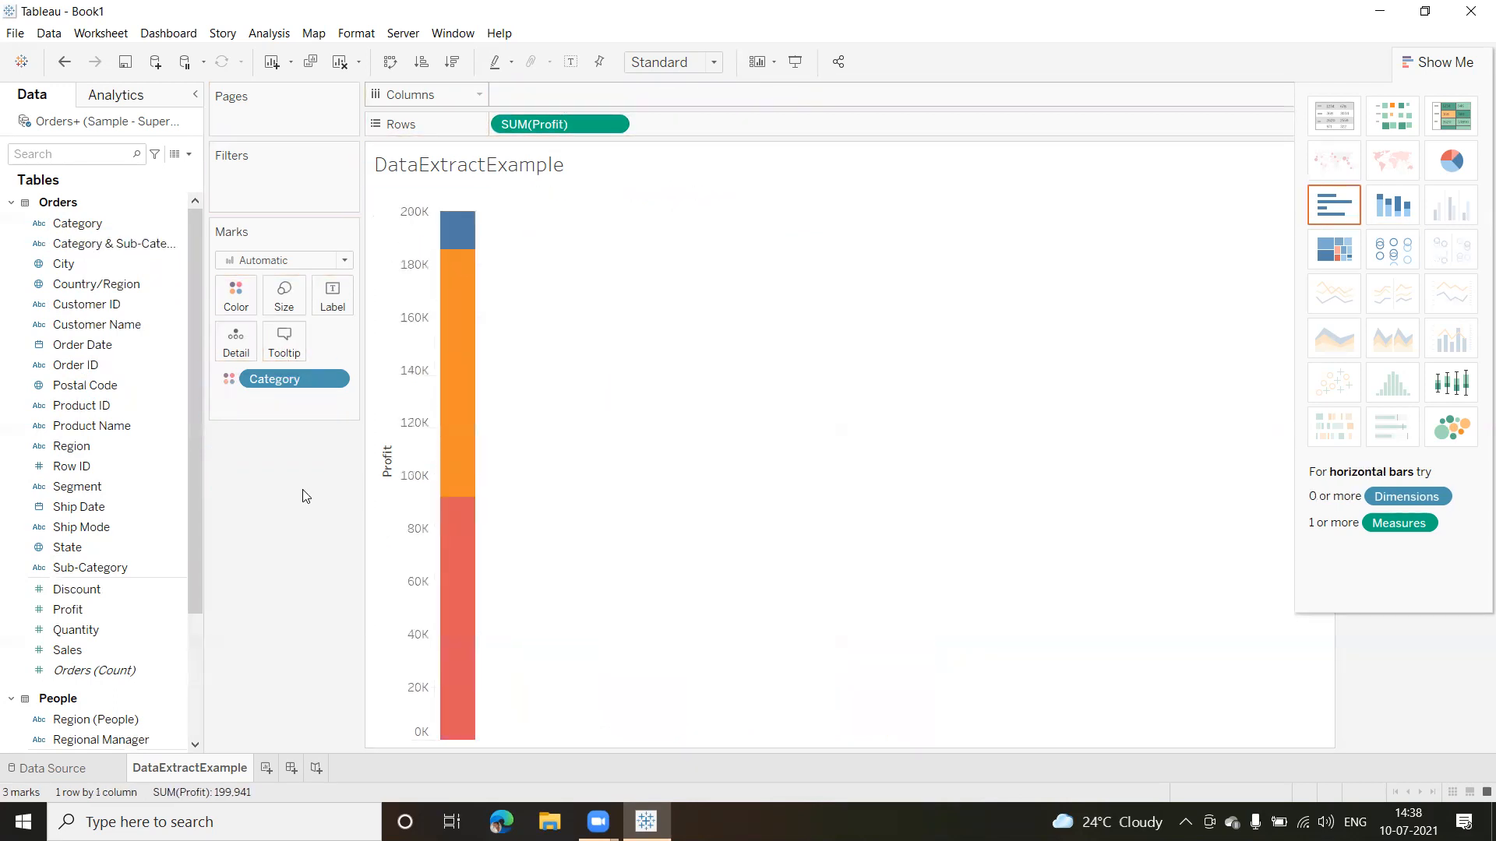
drag(96, 244, 577, 96)
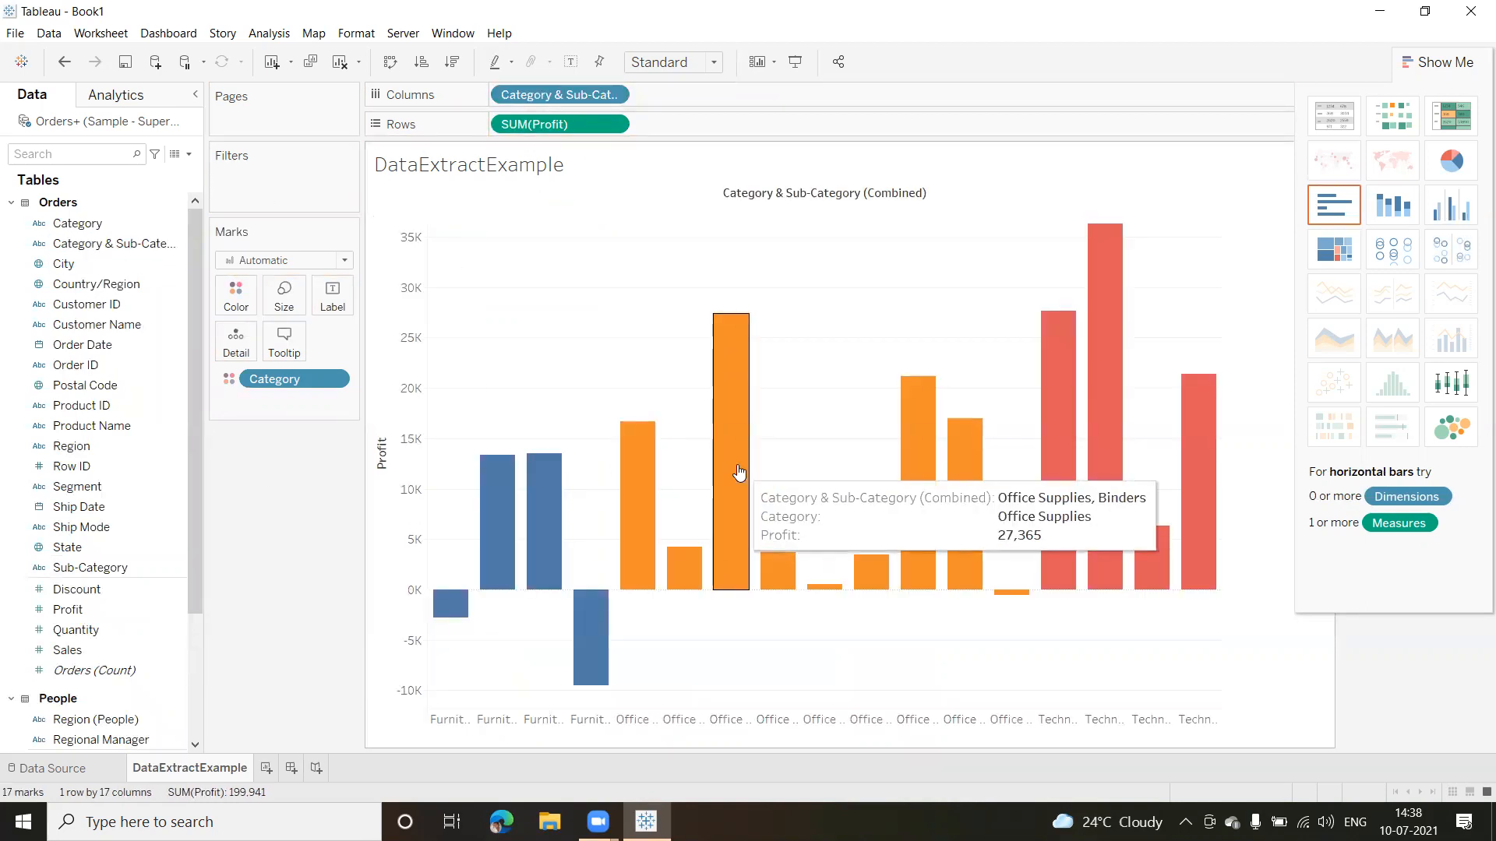